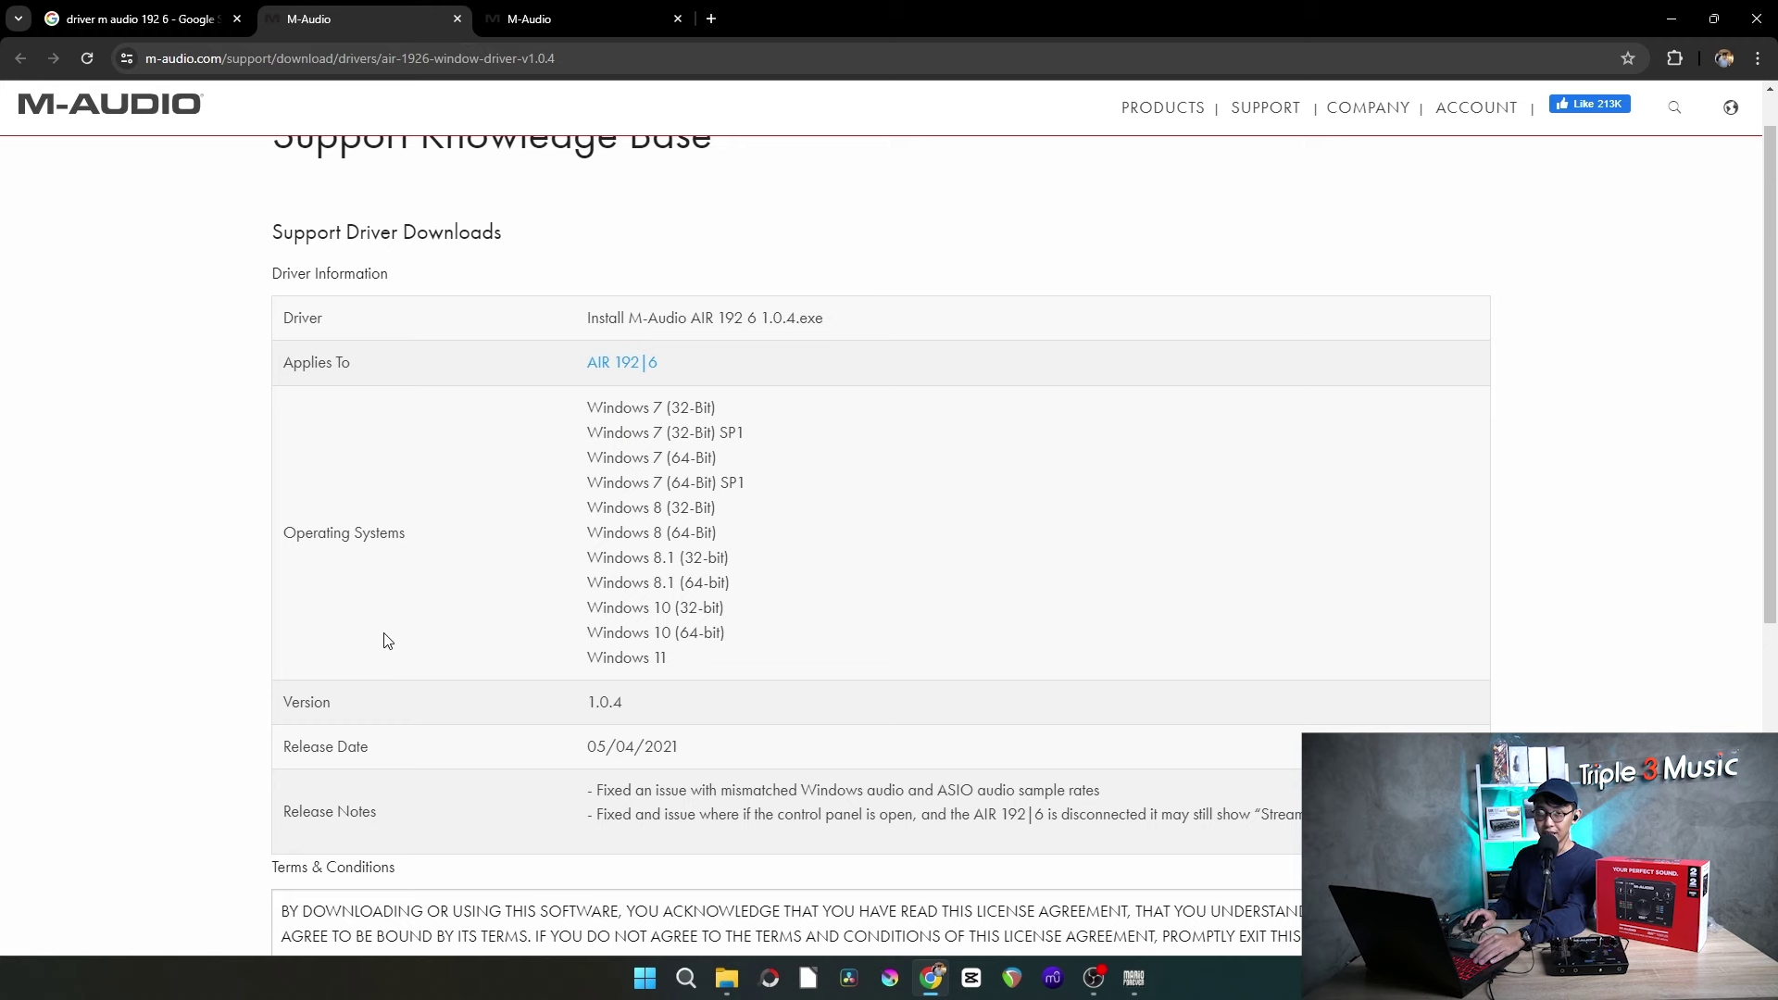
Download the AIR 192|6 Windows driver installer, Install M-Audio AIR 192 6 1.0.4.exe, to D:\Downloads.
{"action": "left_click", "coordinate": [138, 18]}
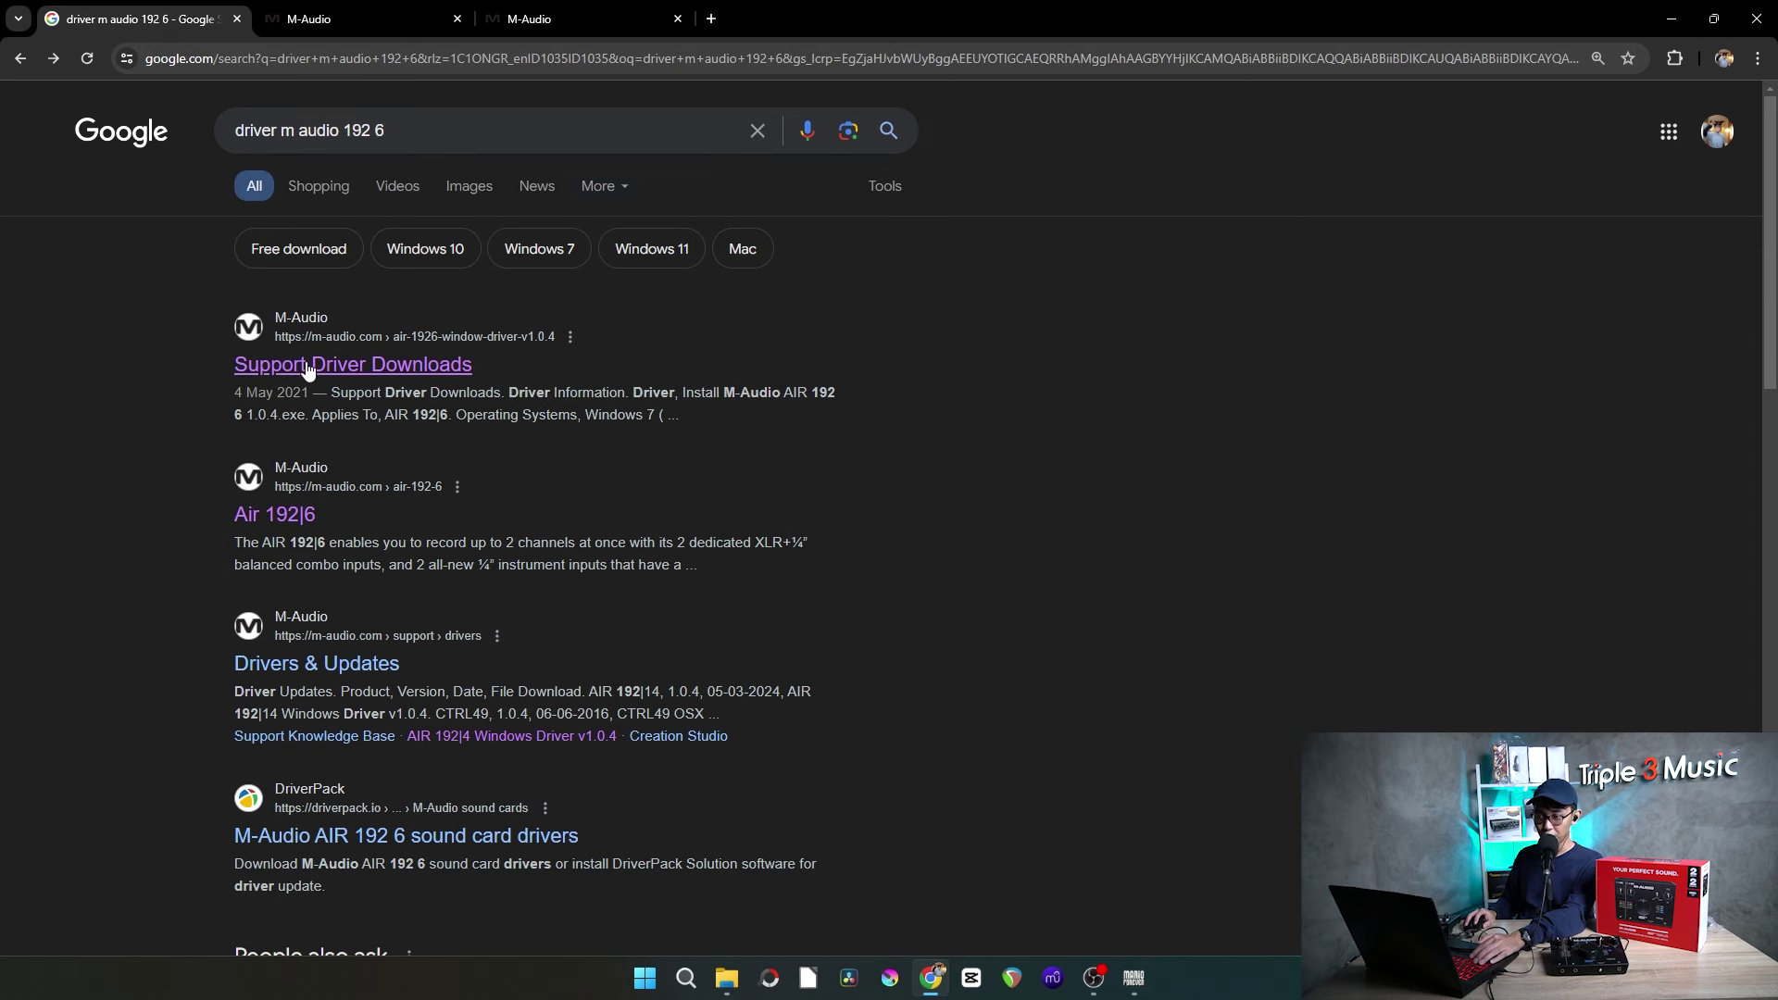
{"action": "left_click", "coordinate": [403, 9]}
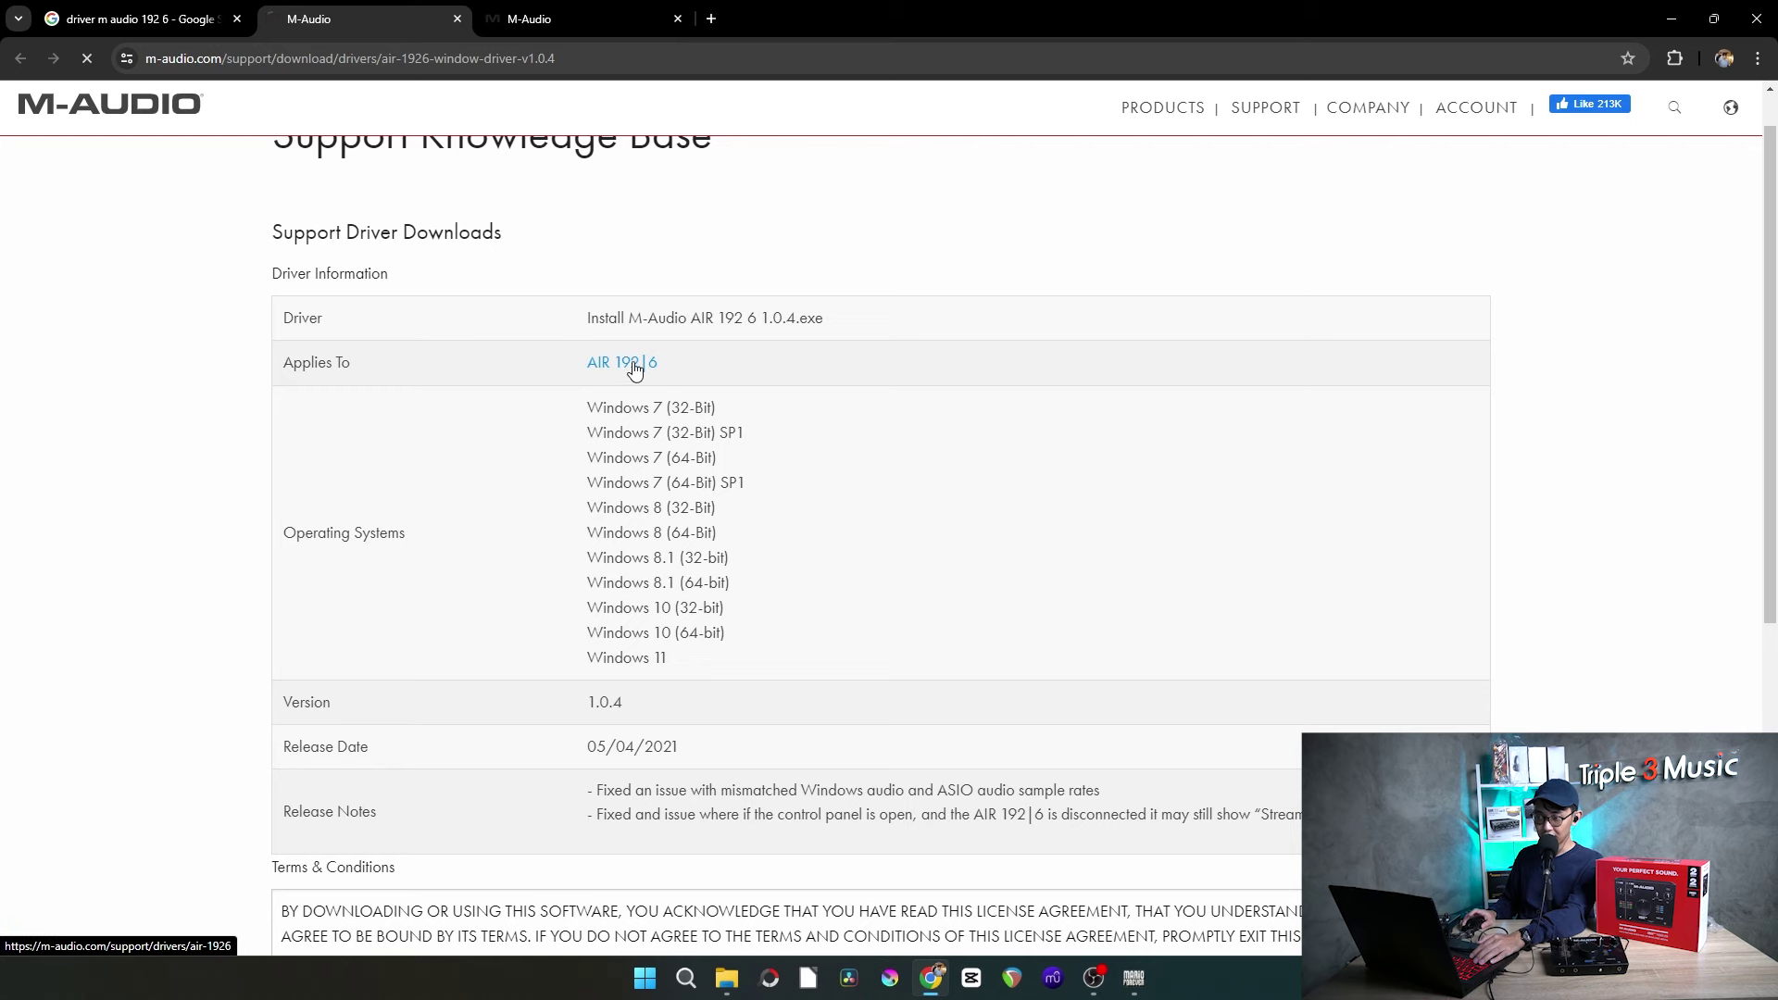
{"action": "left_click", "coordinate": [631, 363]}
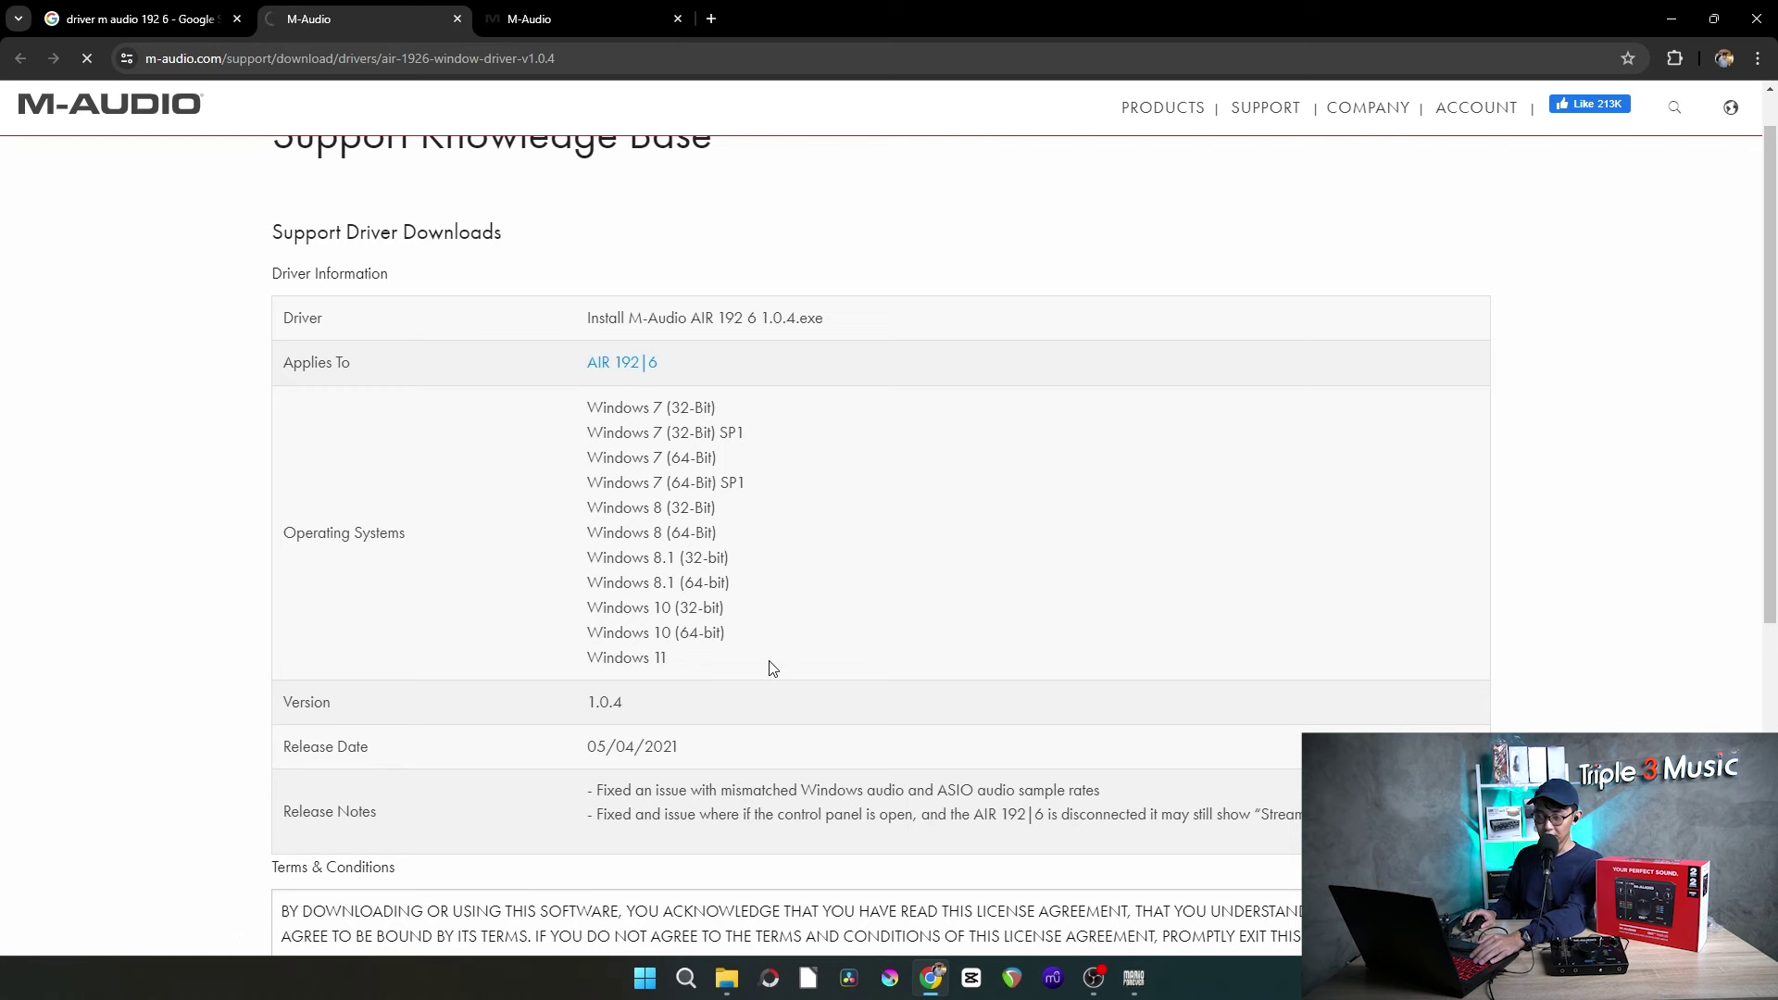
{"action": "scroll", "coordinate": [635, 365], "scroll_direction": "down", "scroll_amount": 5}
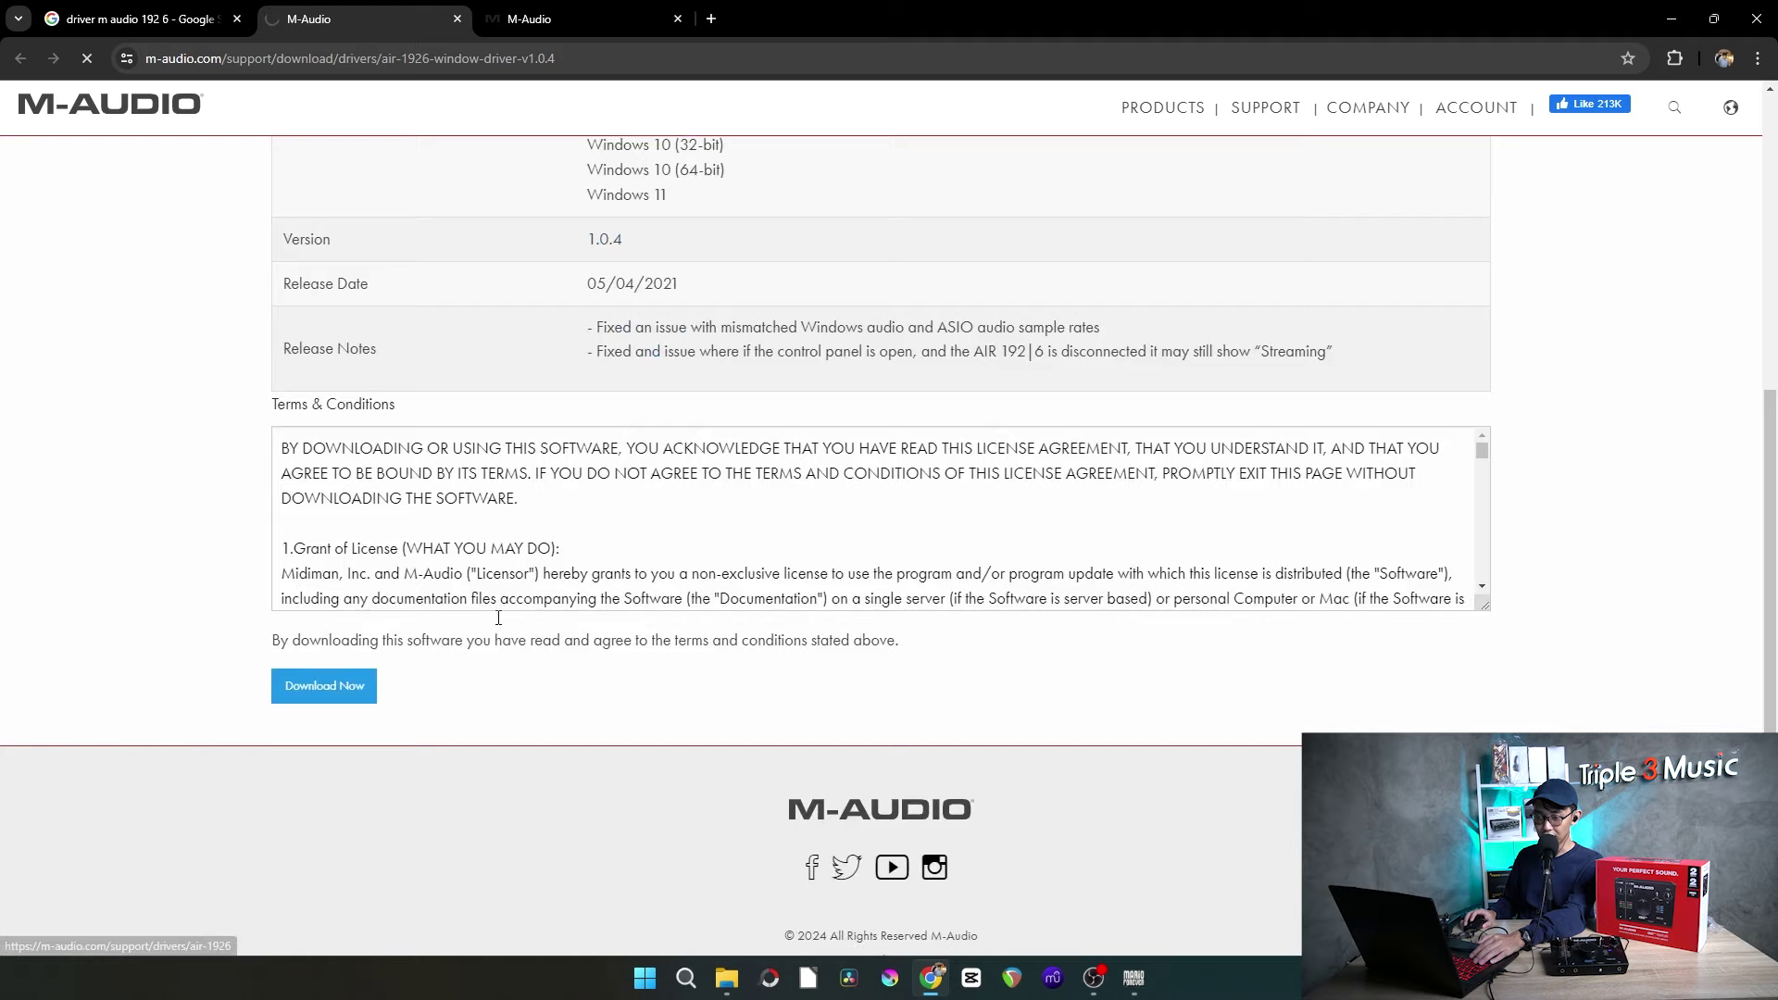
{"action": "left_click", "coordinate": [349, 683]}
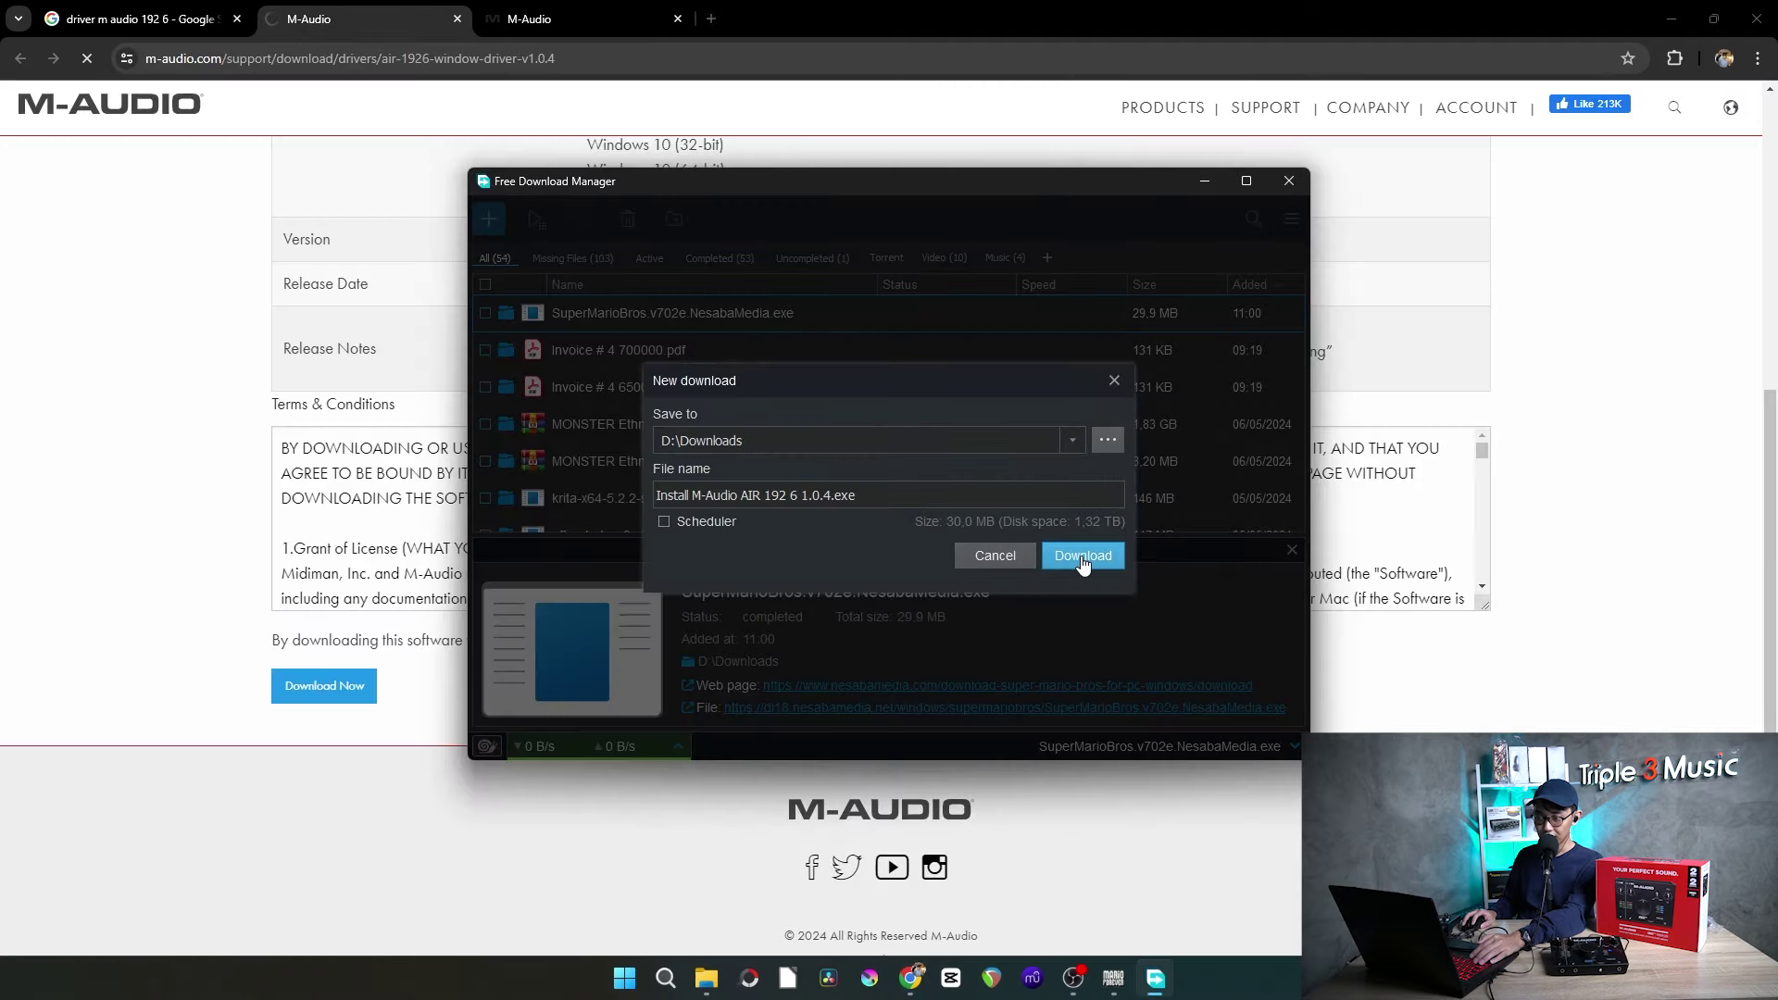
{"action": "left_click", "coordinate": [1081, 555]}
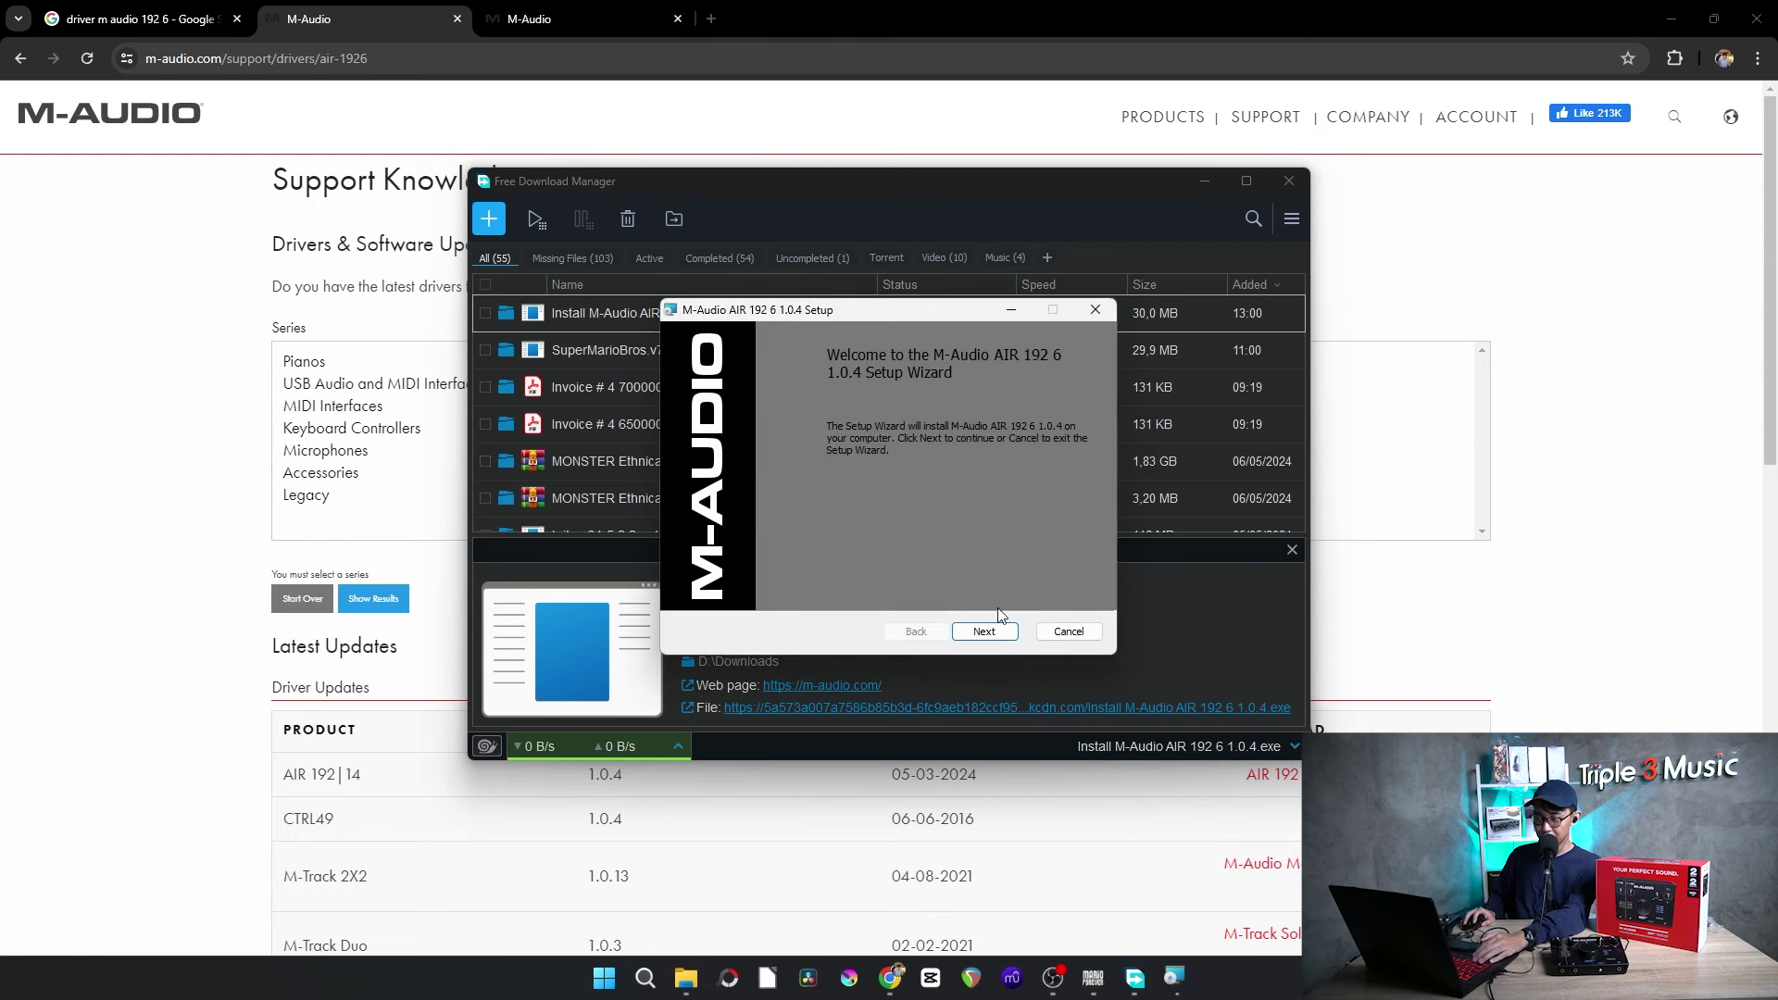
Accept the licence agreement in the M-Audio AIR 192 6 1.0.4 setup wizard and start the driver installation.
{"action": "left_click", "coordinate": [983, 632]}
{"action": "left_click", "coordinate": [722, 591]}
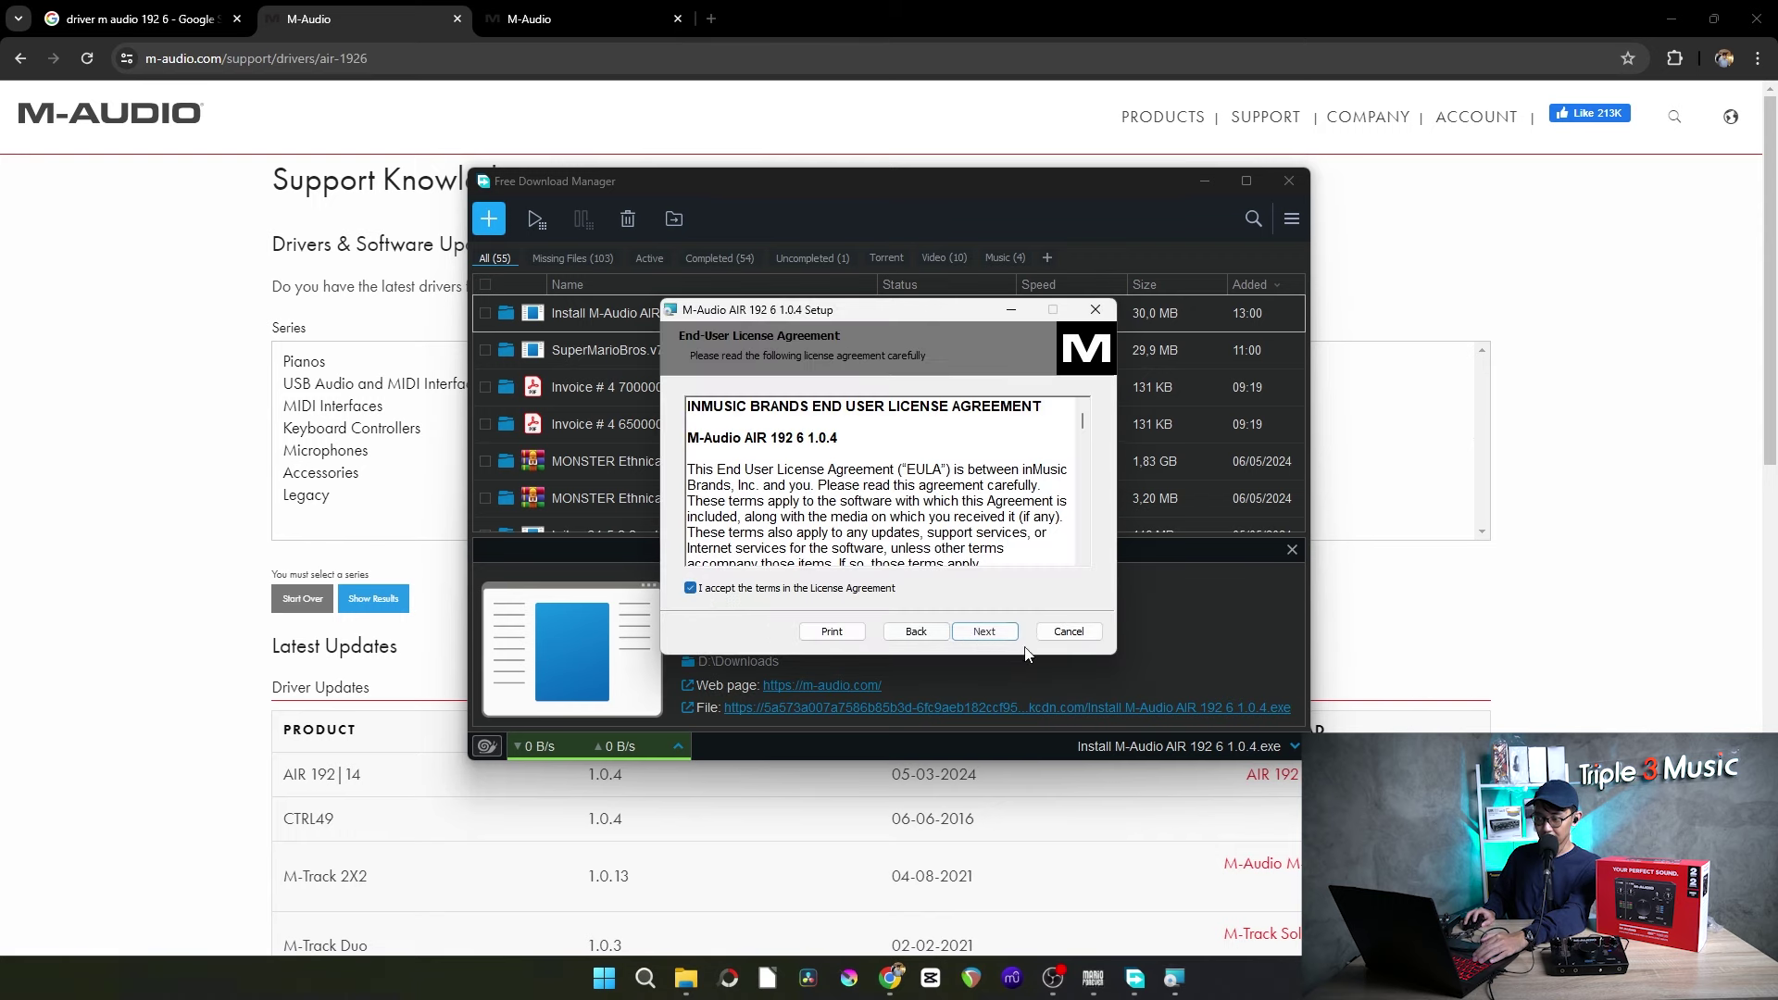
{"action": "left_click", "coordinate": [984, 632]}
{"action": "left_click", "coordinate": [983, 632]}
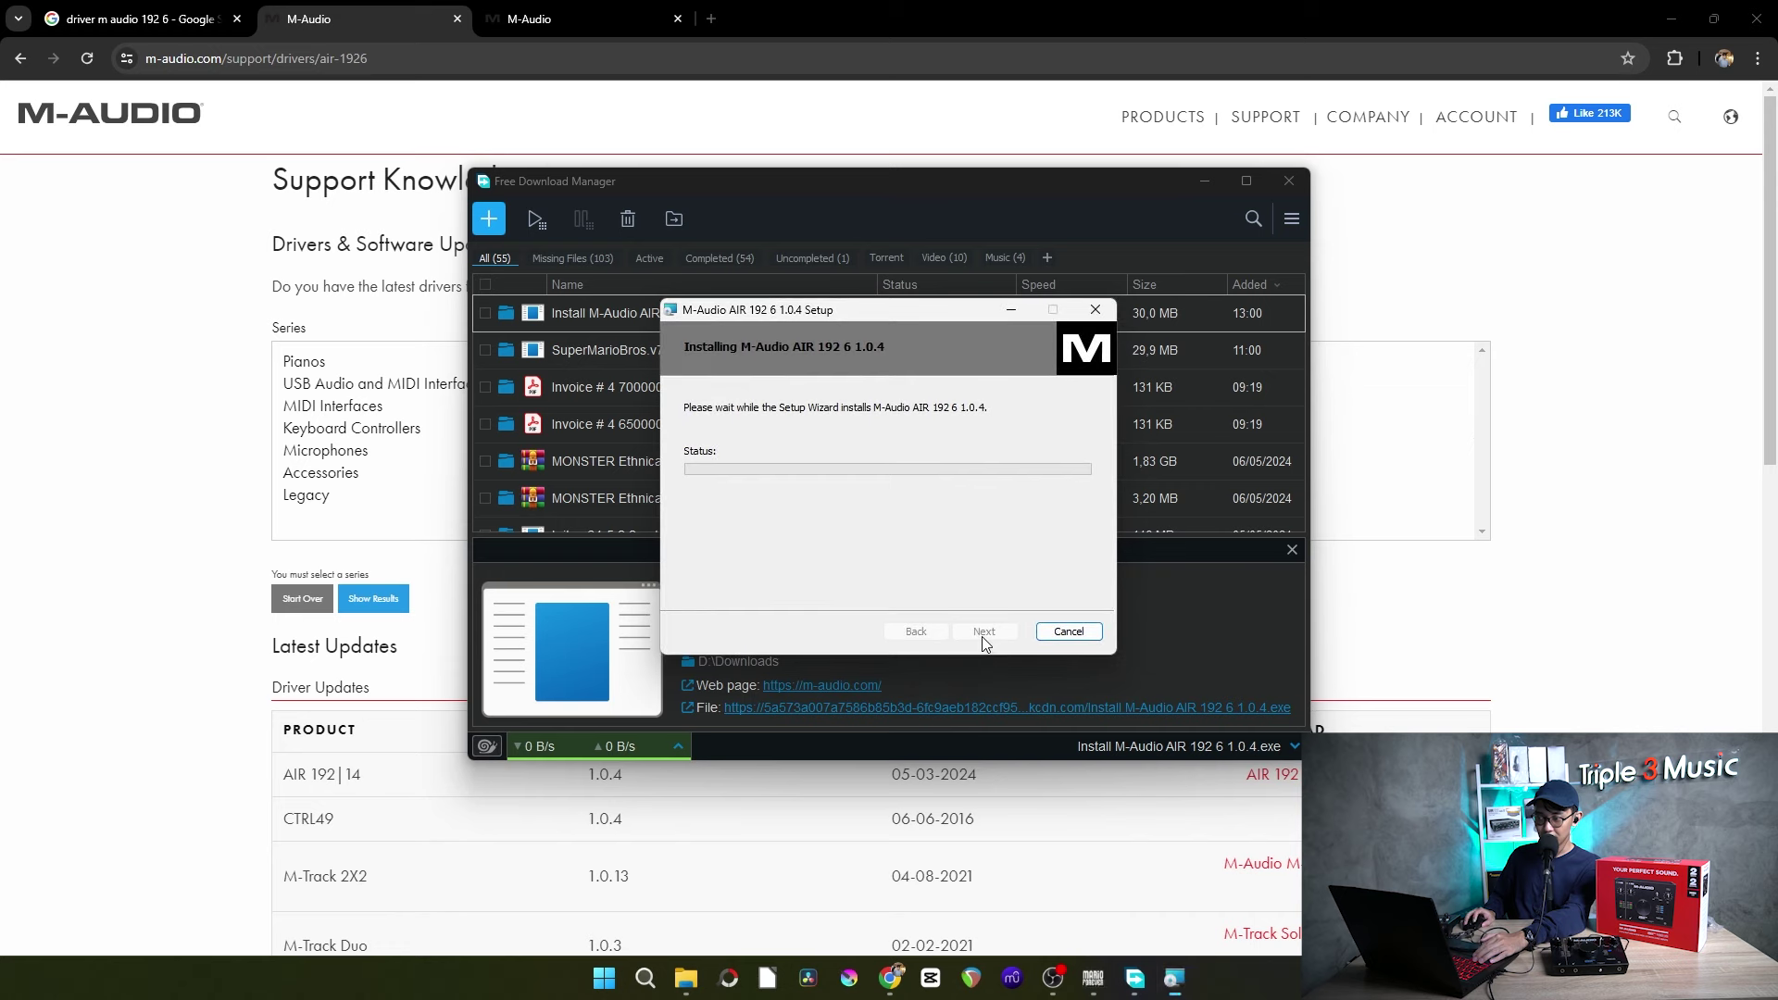
Examine the AIR 192|6 specifications on the M-Audio product page, from system requirements through inputs, outputs and general data.
{"action": "left_click", "coordinate": [599, 10]}
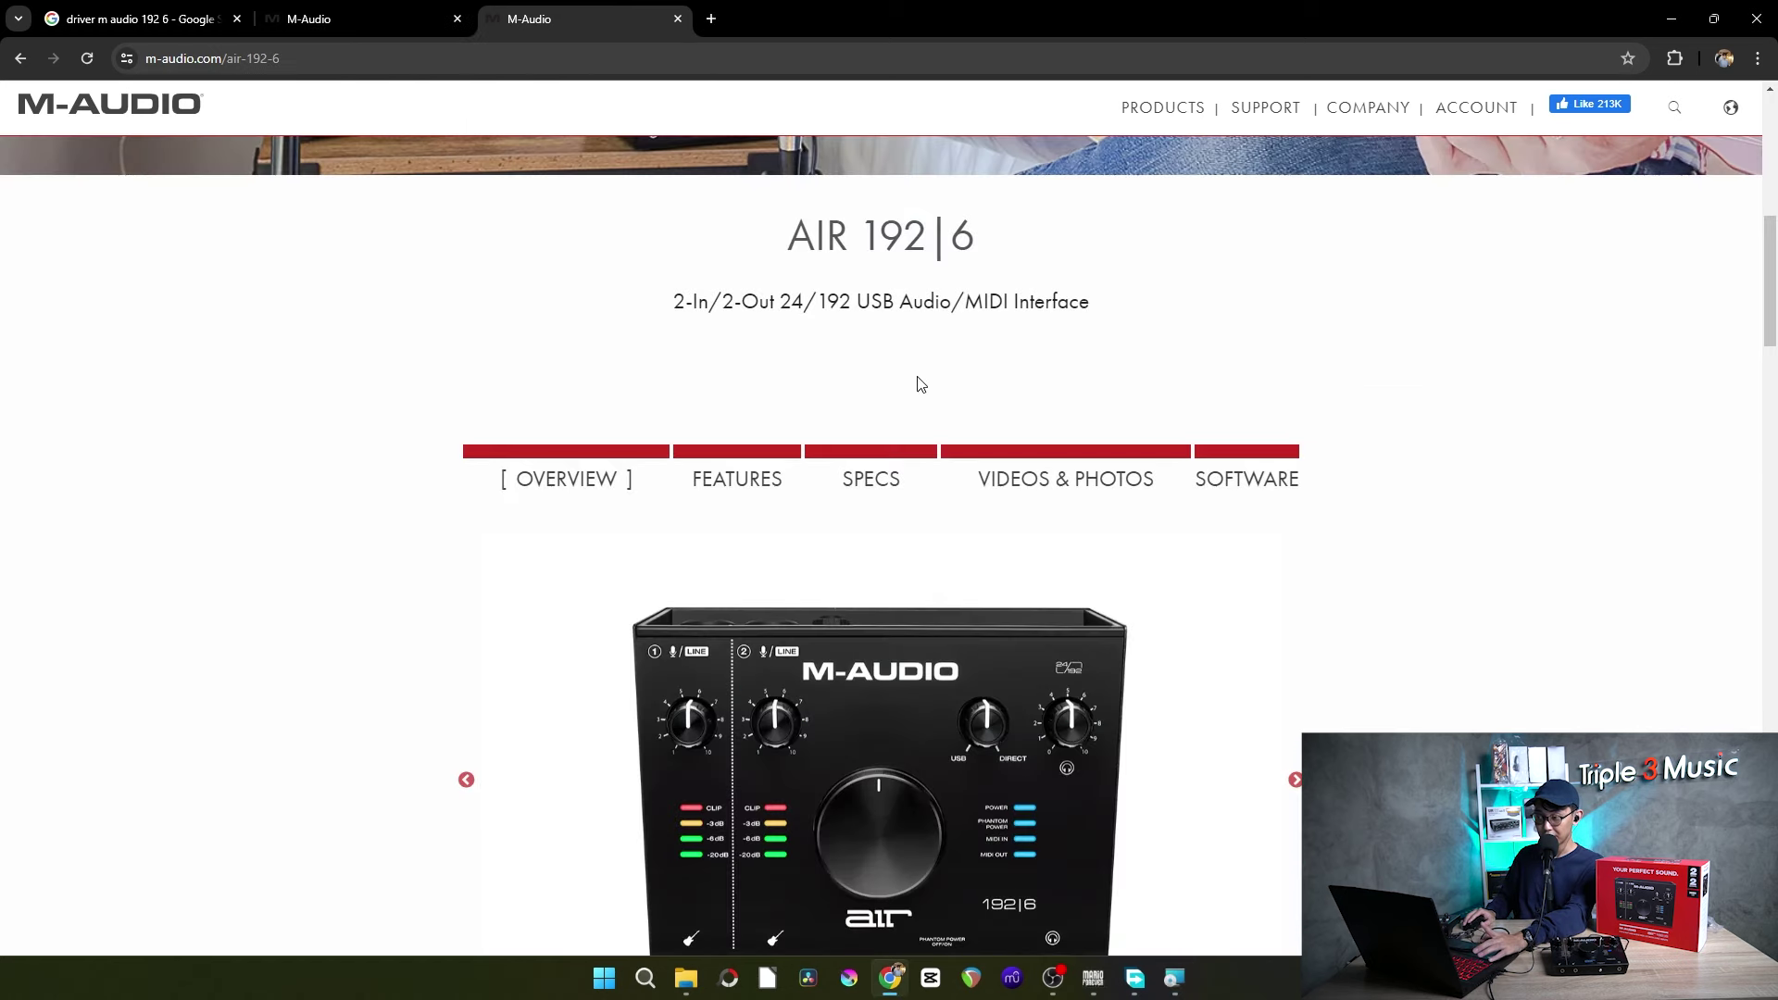
{"action": "left_click", "coordinate": [897, 480]}
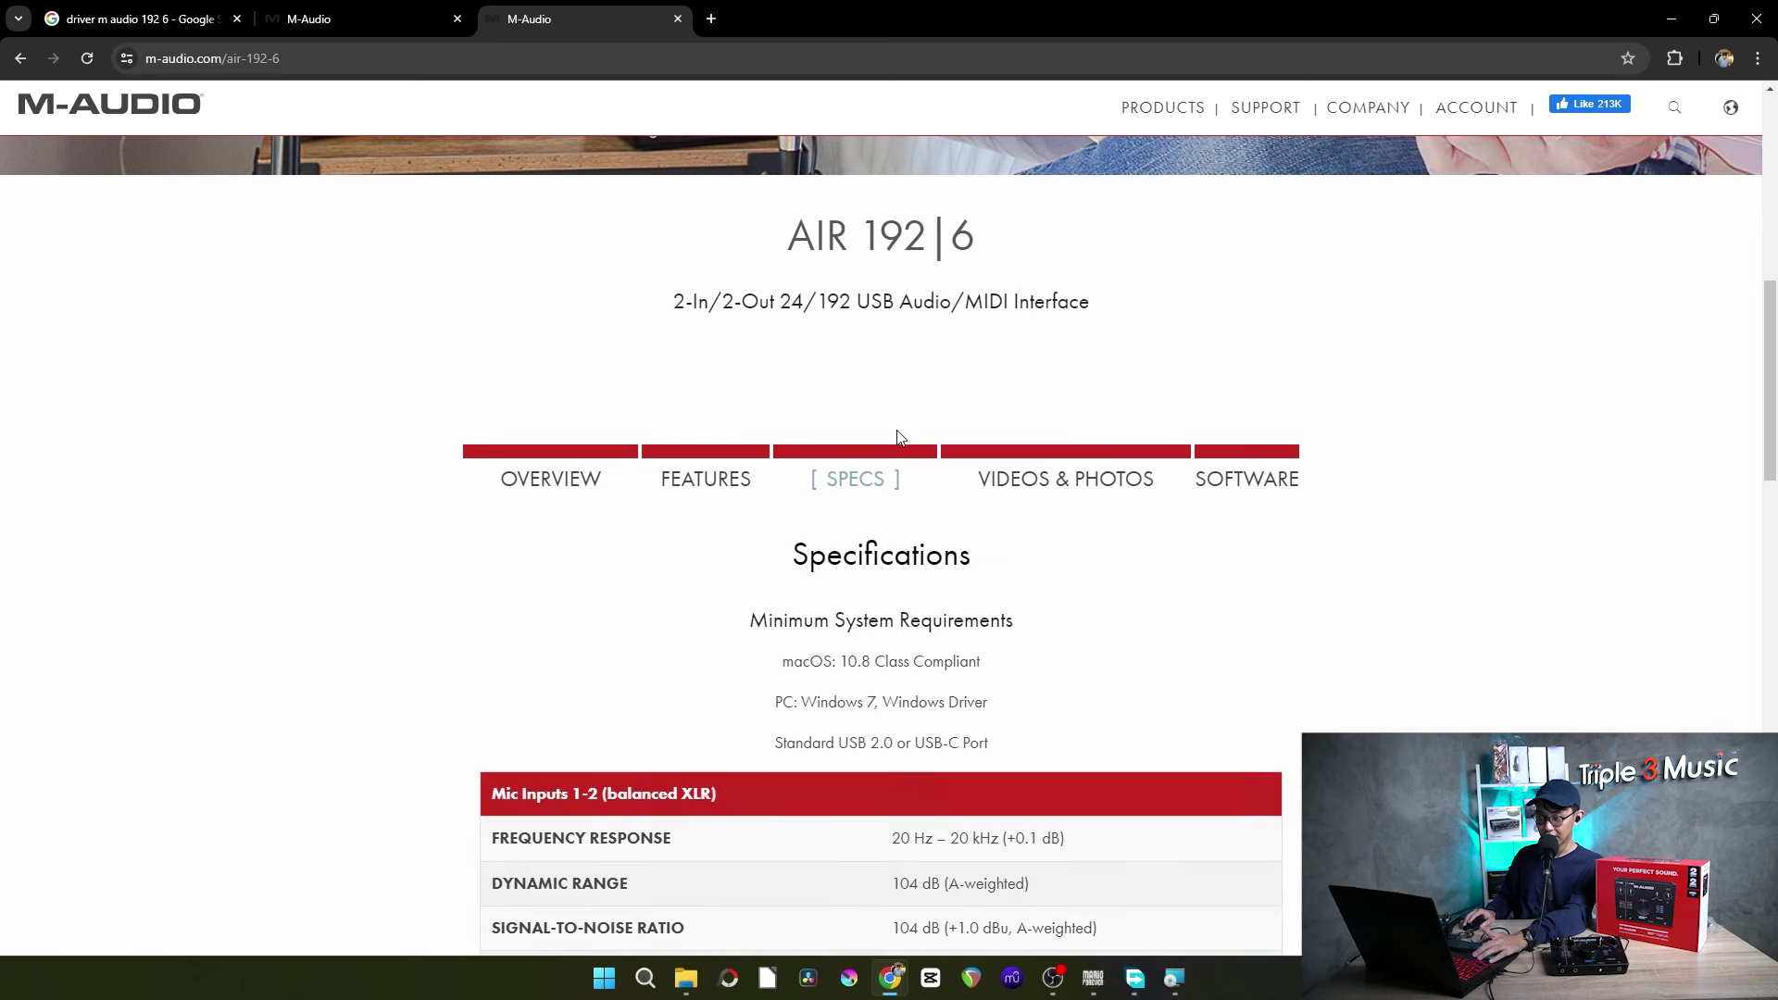
{"action": "scroll", "coordinate": [903, 408], "scroll_direction": "down", "scroll_amount": 4}
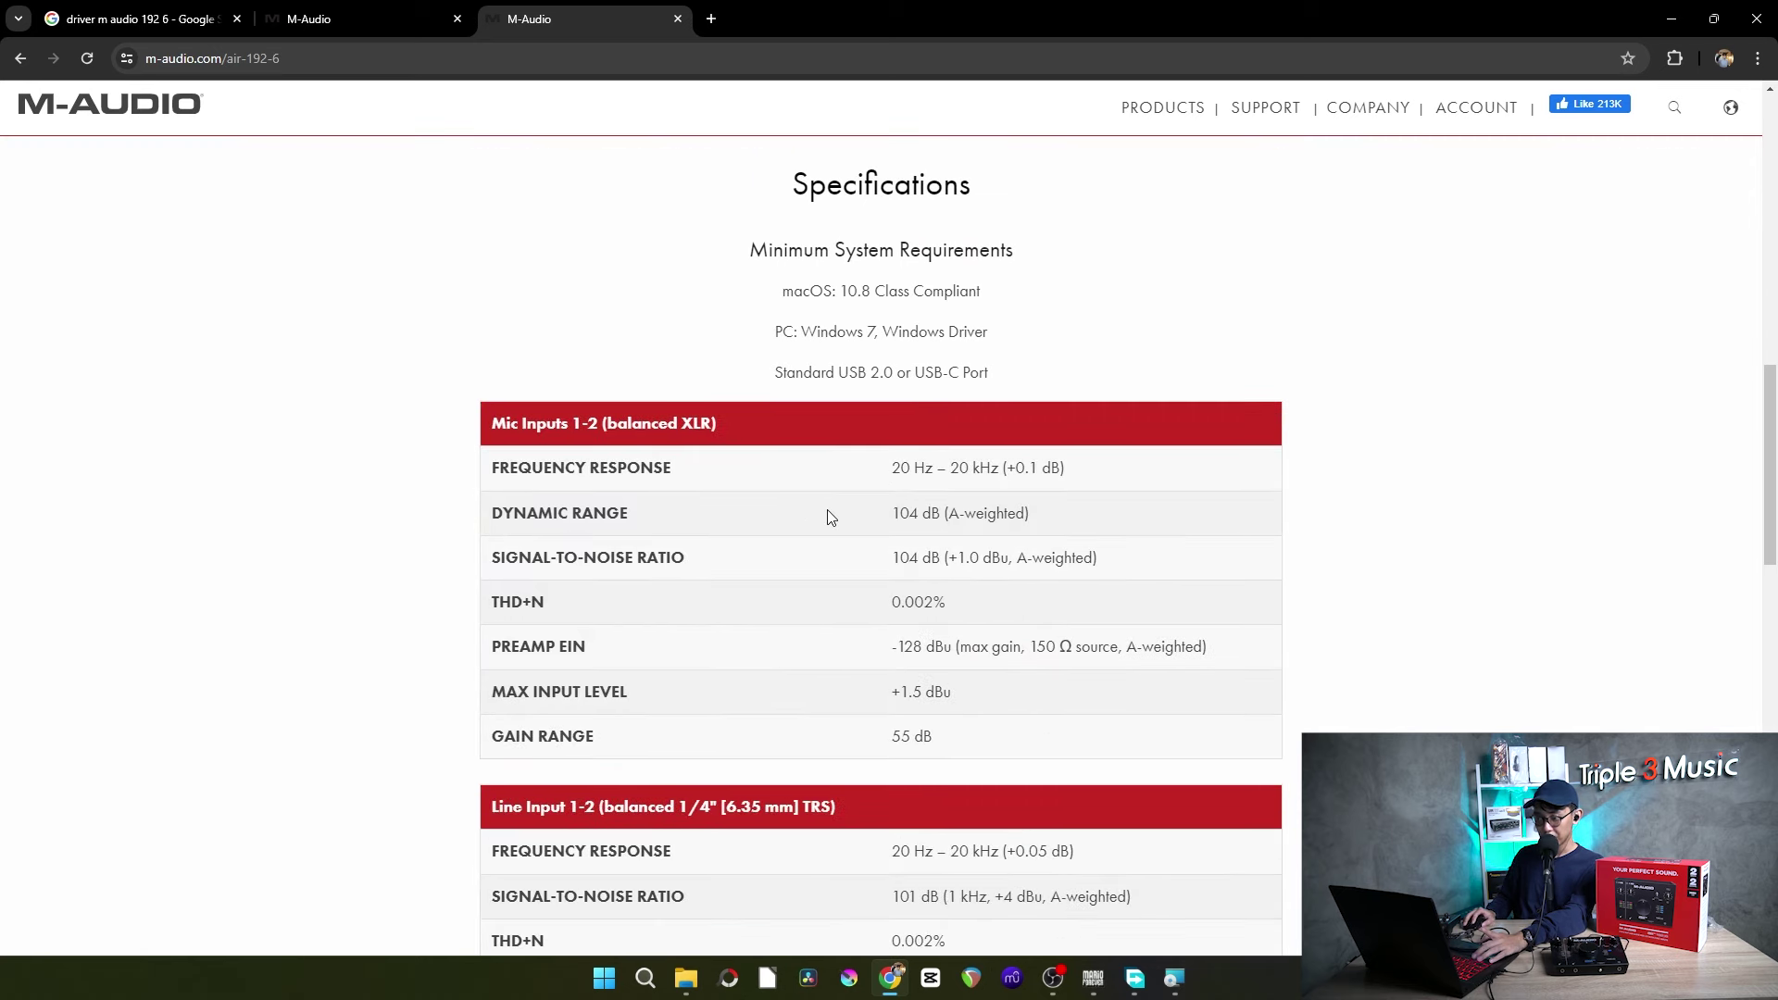
{"action": "scroll", "coordinate": [943, 477], "scroll_direction": "down", "scroll_amount": 12}
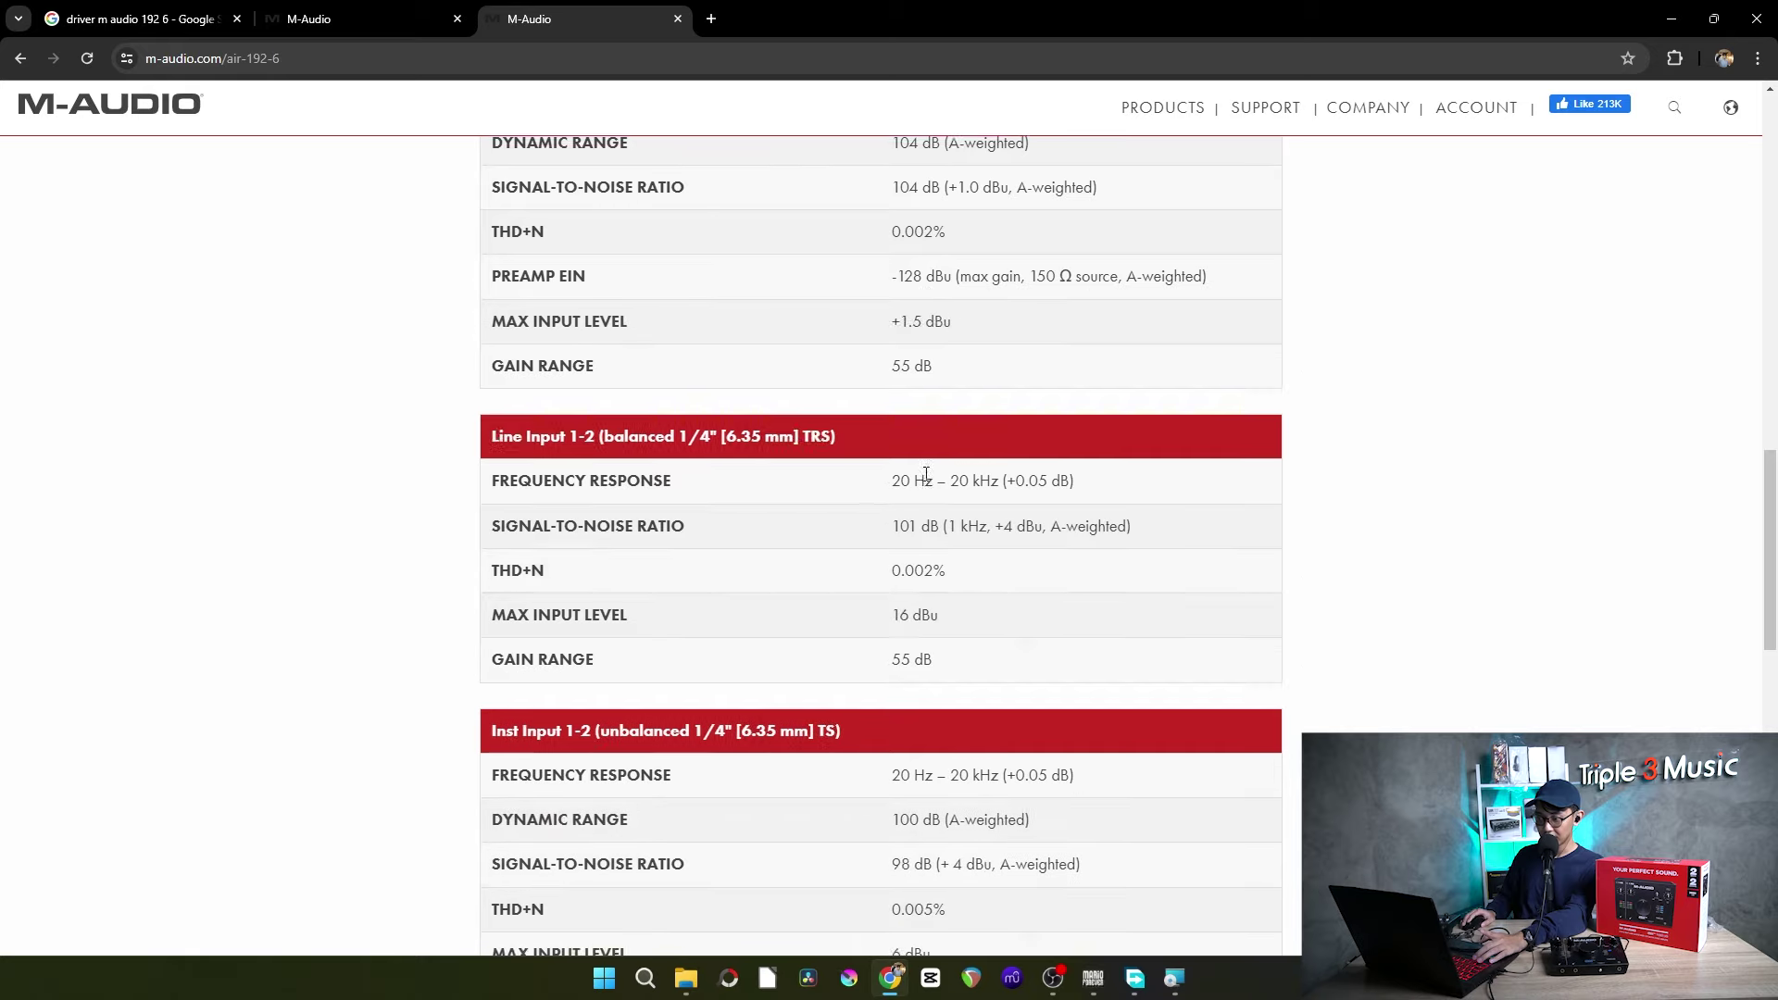
{"action": "scroll", "coordinate": [926, 475], "scroll_direction": "down", "scroll_amount": 3}
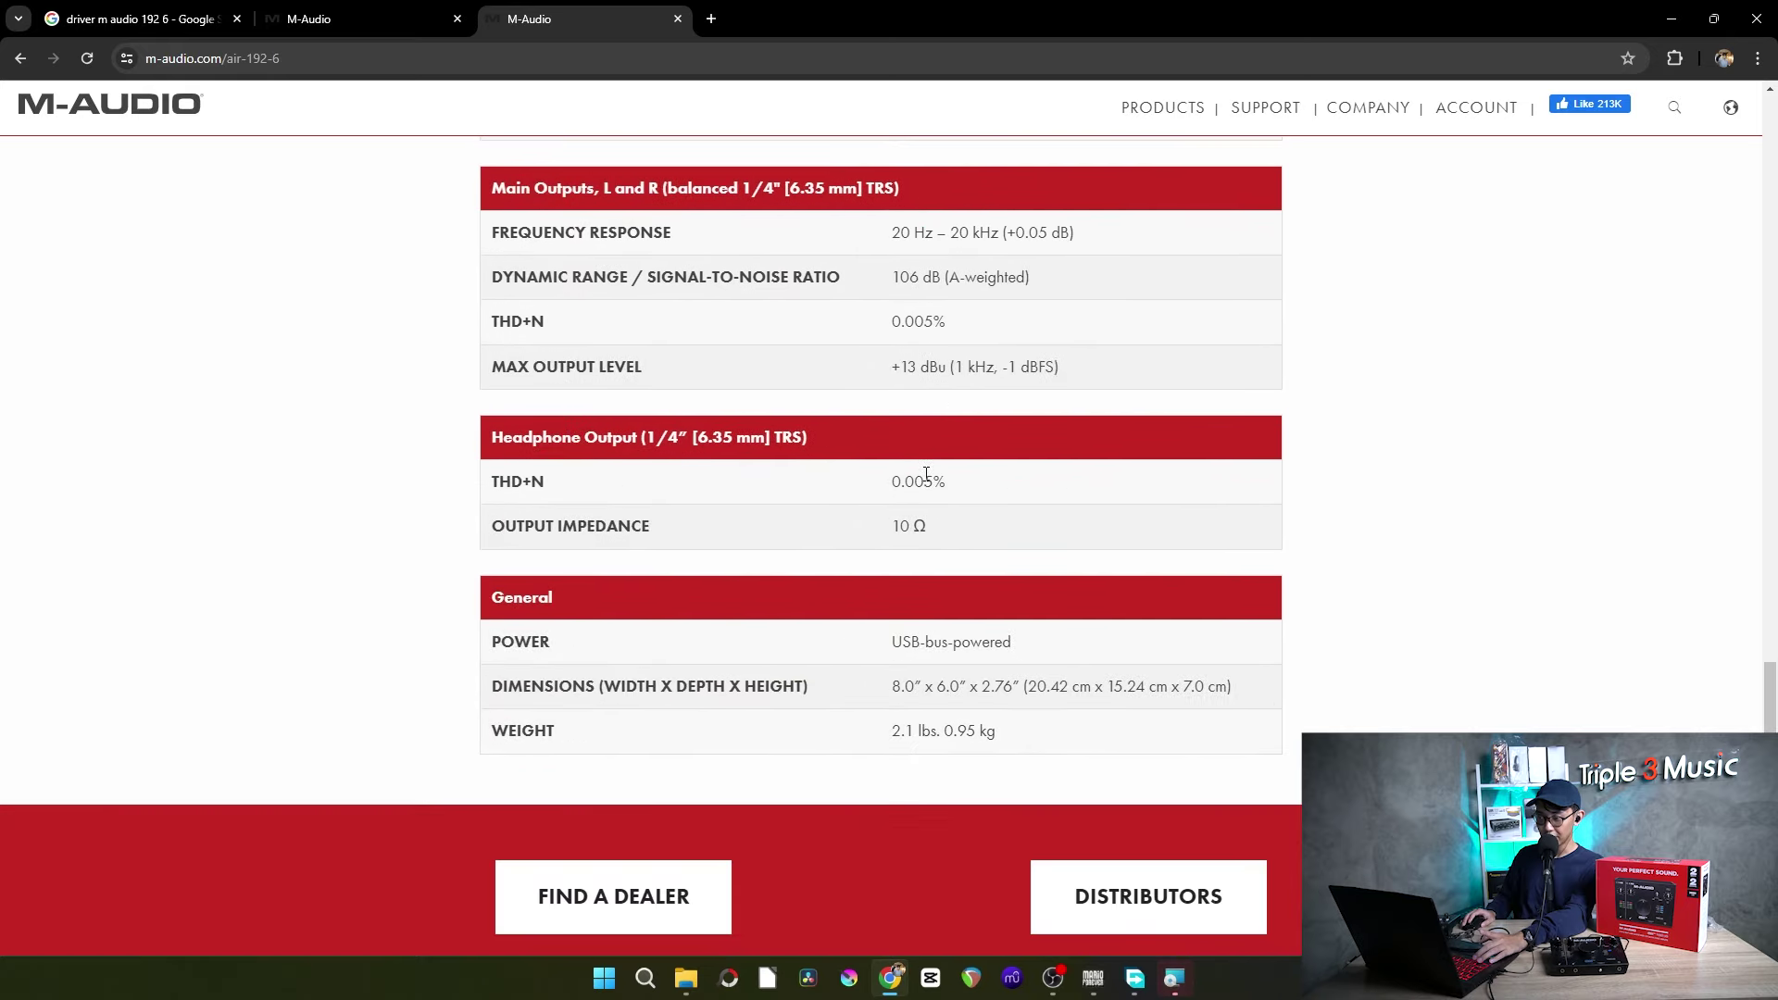
{"action": "scroll", "coordinate": [926, 474], "scroll_direction": "up", "scroll_amount": 6}
{"action": "scroll", "coordinate": [927, 474], "scroll_direction": "up", "scroll_amount": 13}
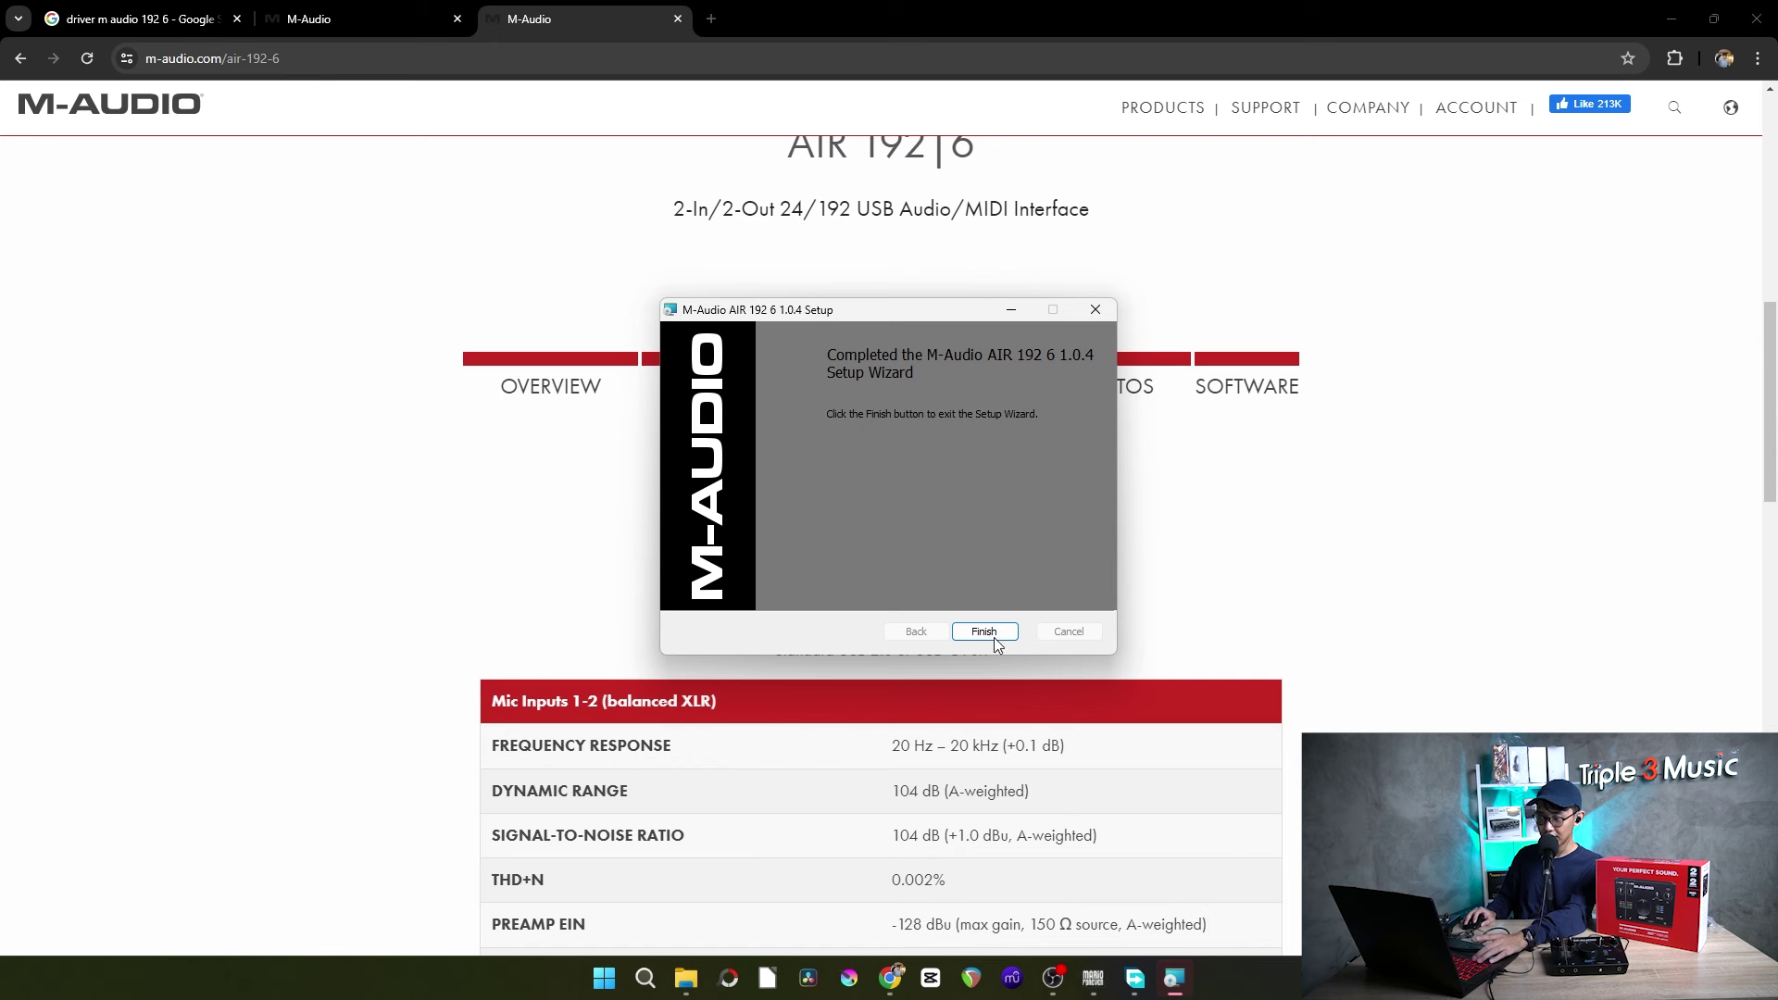
Finish the M-Audio AIR 192 6 setup wizard and decline the immediate system restart.
{"action": "left_click", "coordinate": [984, 632]}
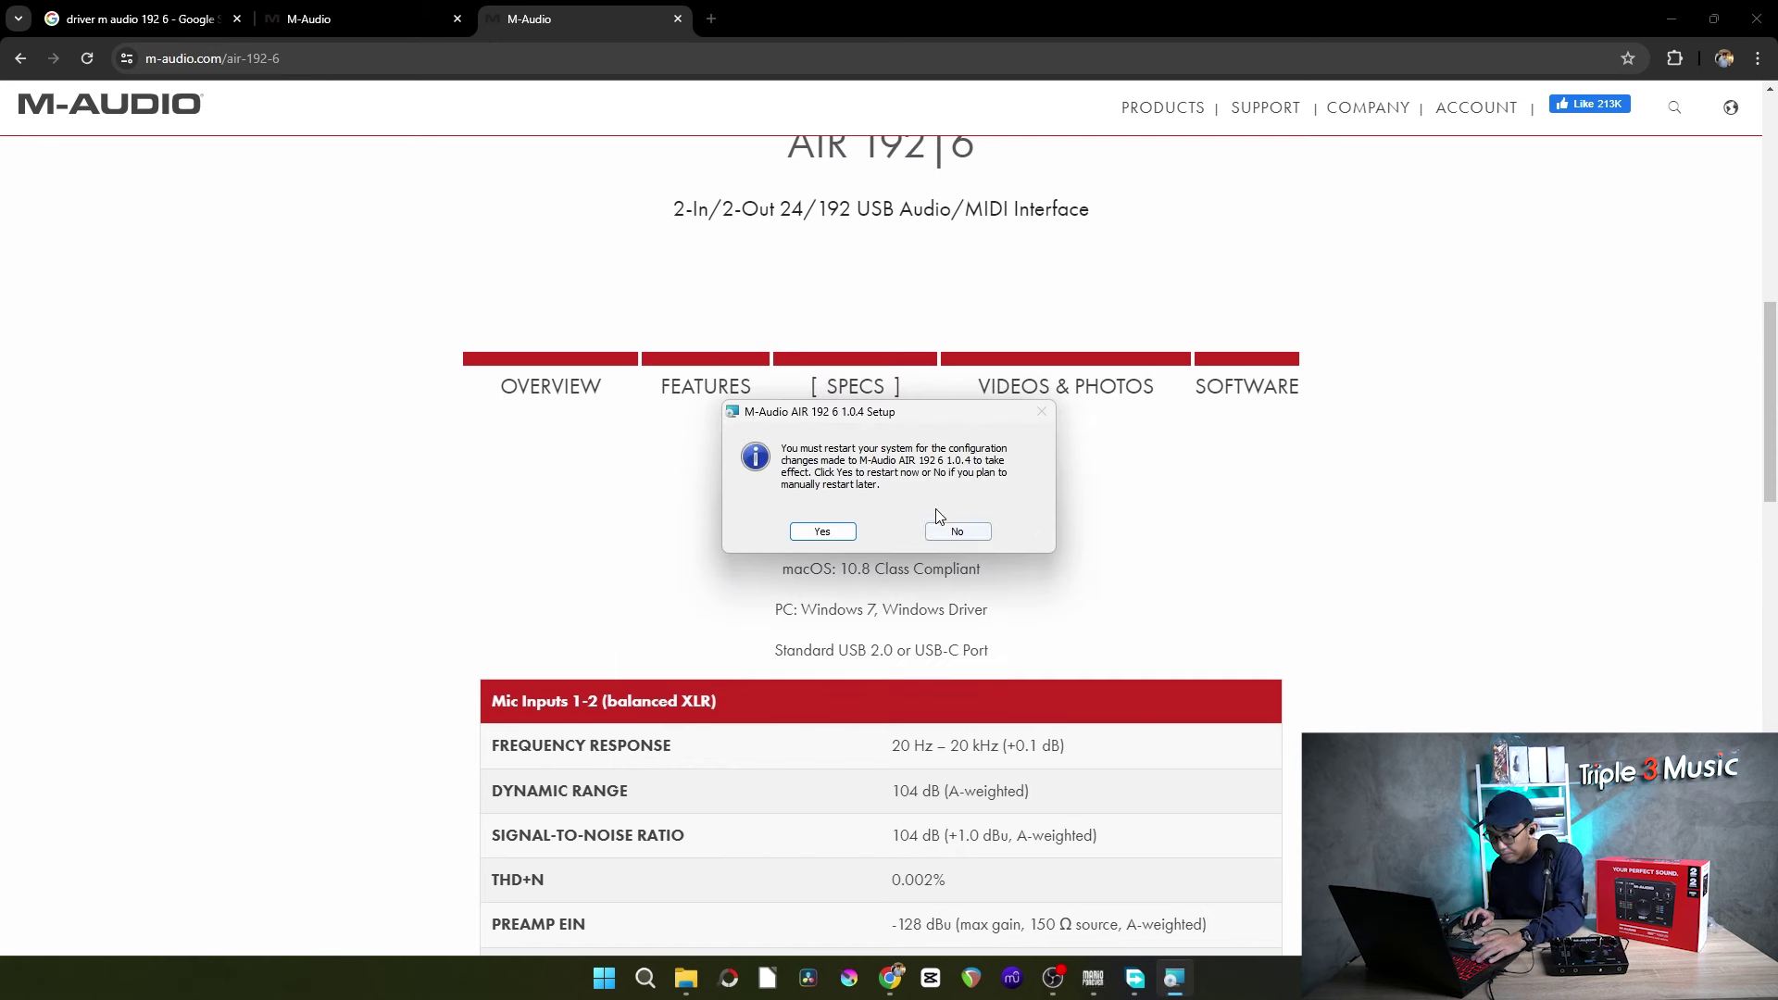
{"action": "left_click", "coordinate": [958, 530]}
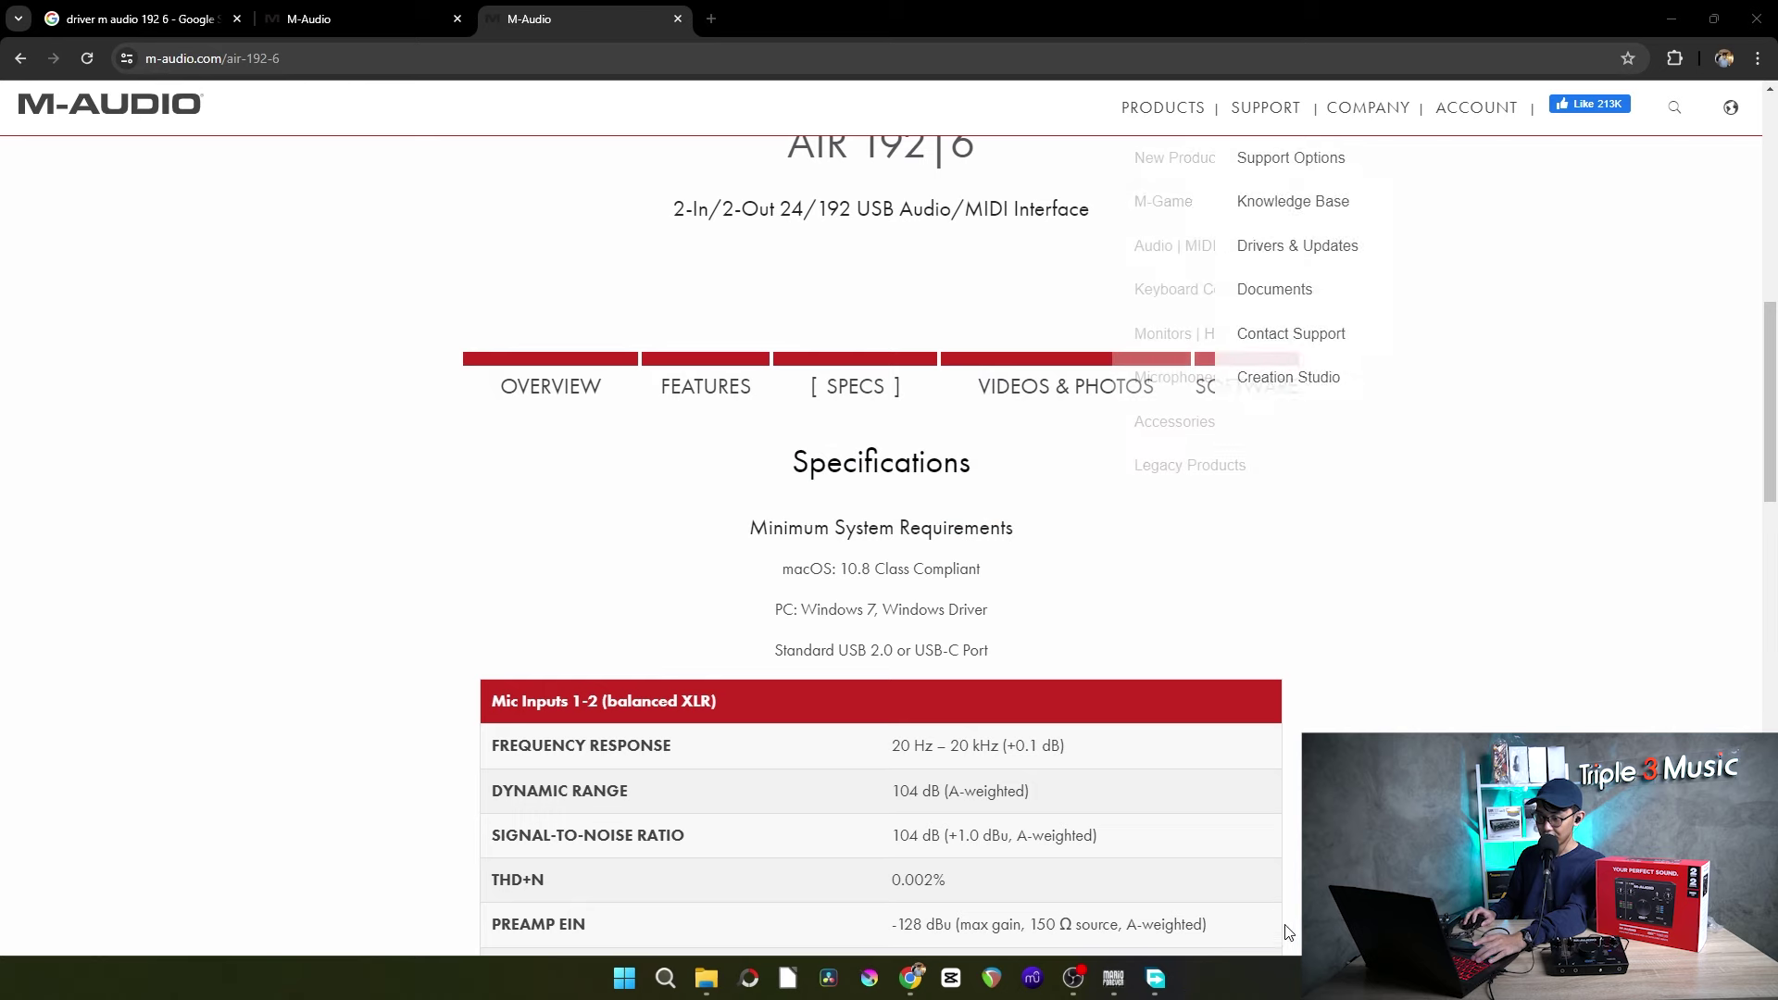
Open REAPER and set its audio system to ASIO with the M-Audio AIR 192 6 ASIO driver.
{"action": "left_click", "coordinate": [992, 978]}
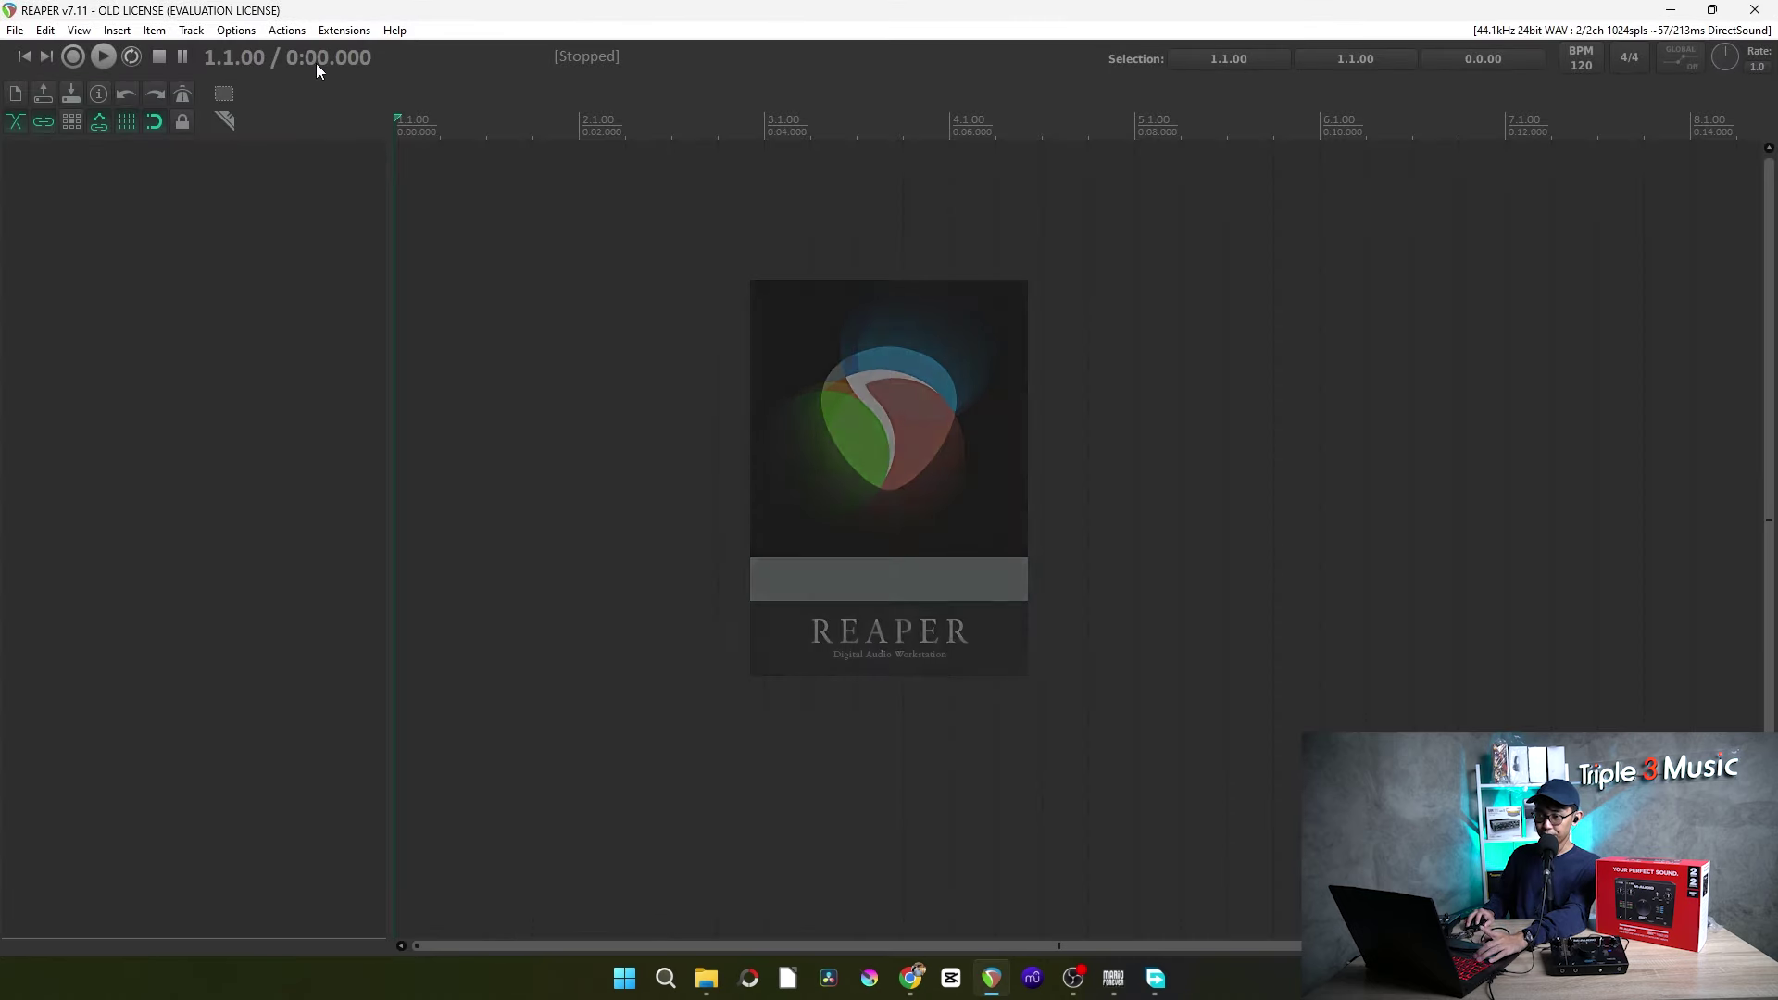
{"action": "key", "text": "ctrl+p"}
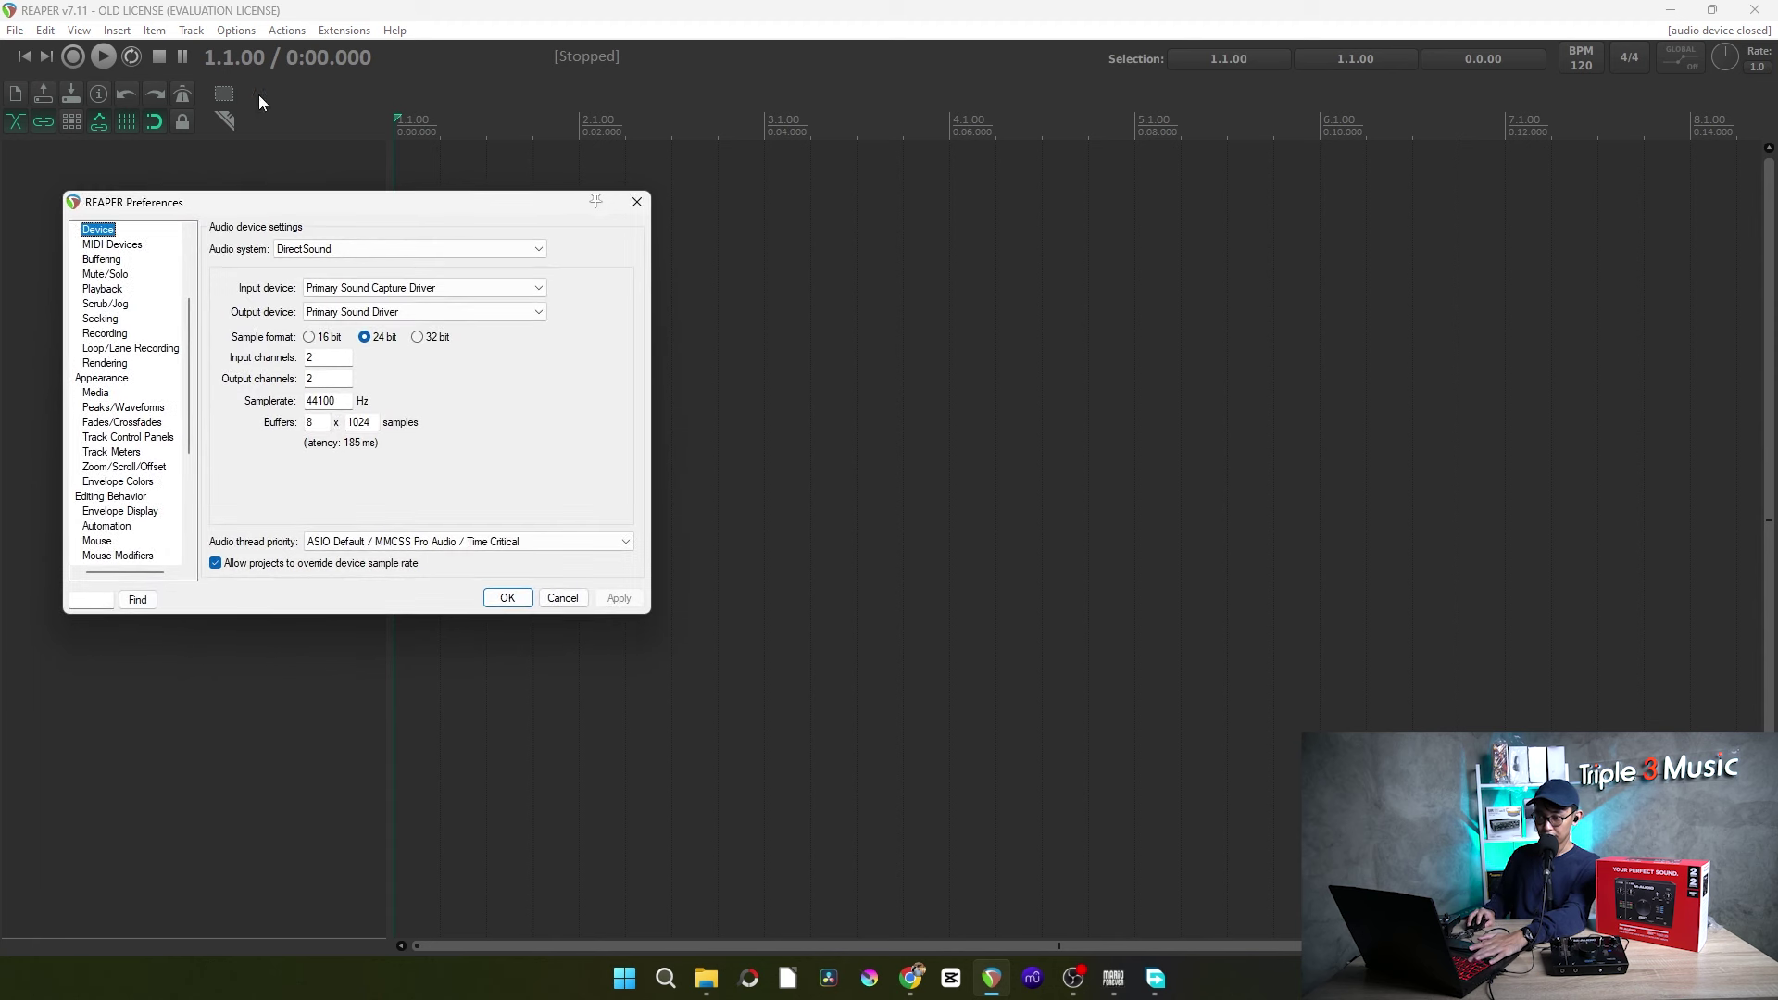
{"action": "left_click", "coordinate": [322, 248]}
{"action": "left_click", "coordinate": [347, 266]}
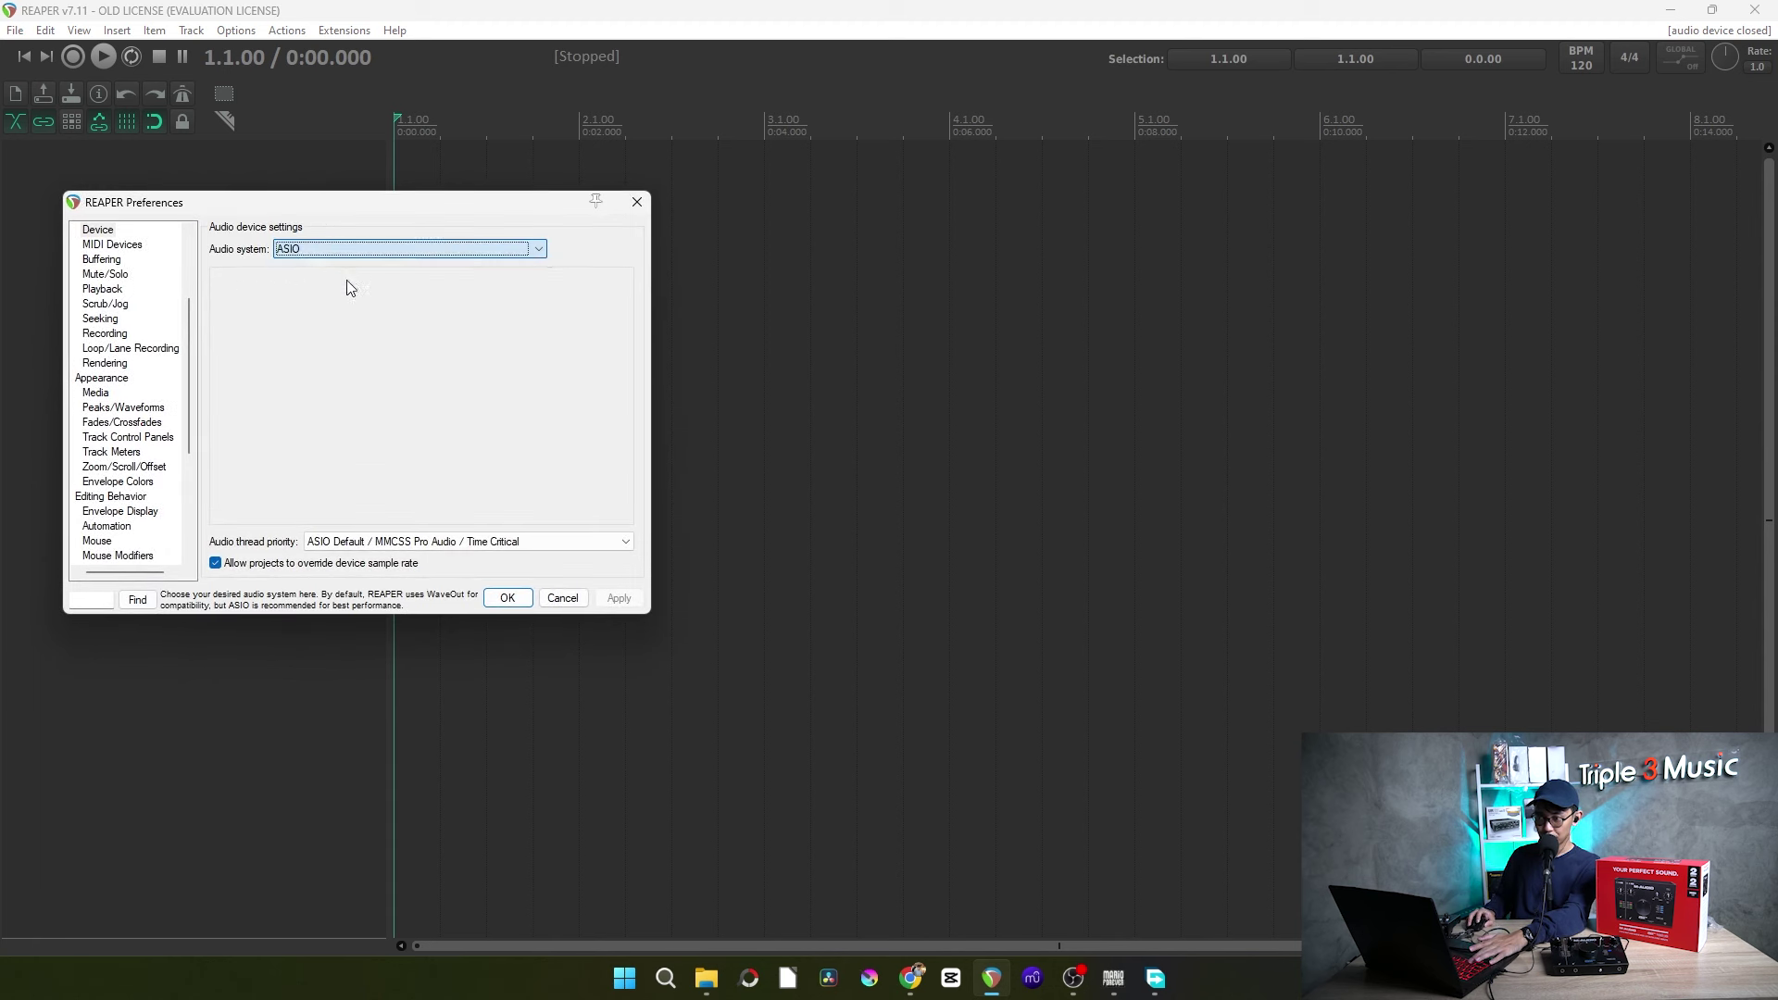
{"action": "left_click", "coordinate": [366, 290]}
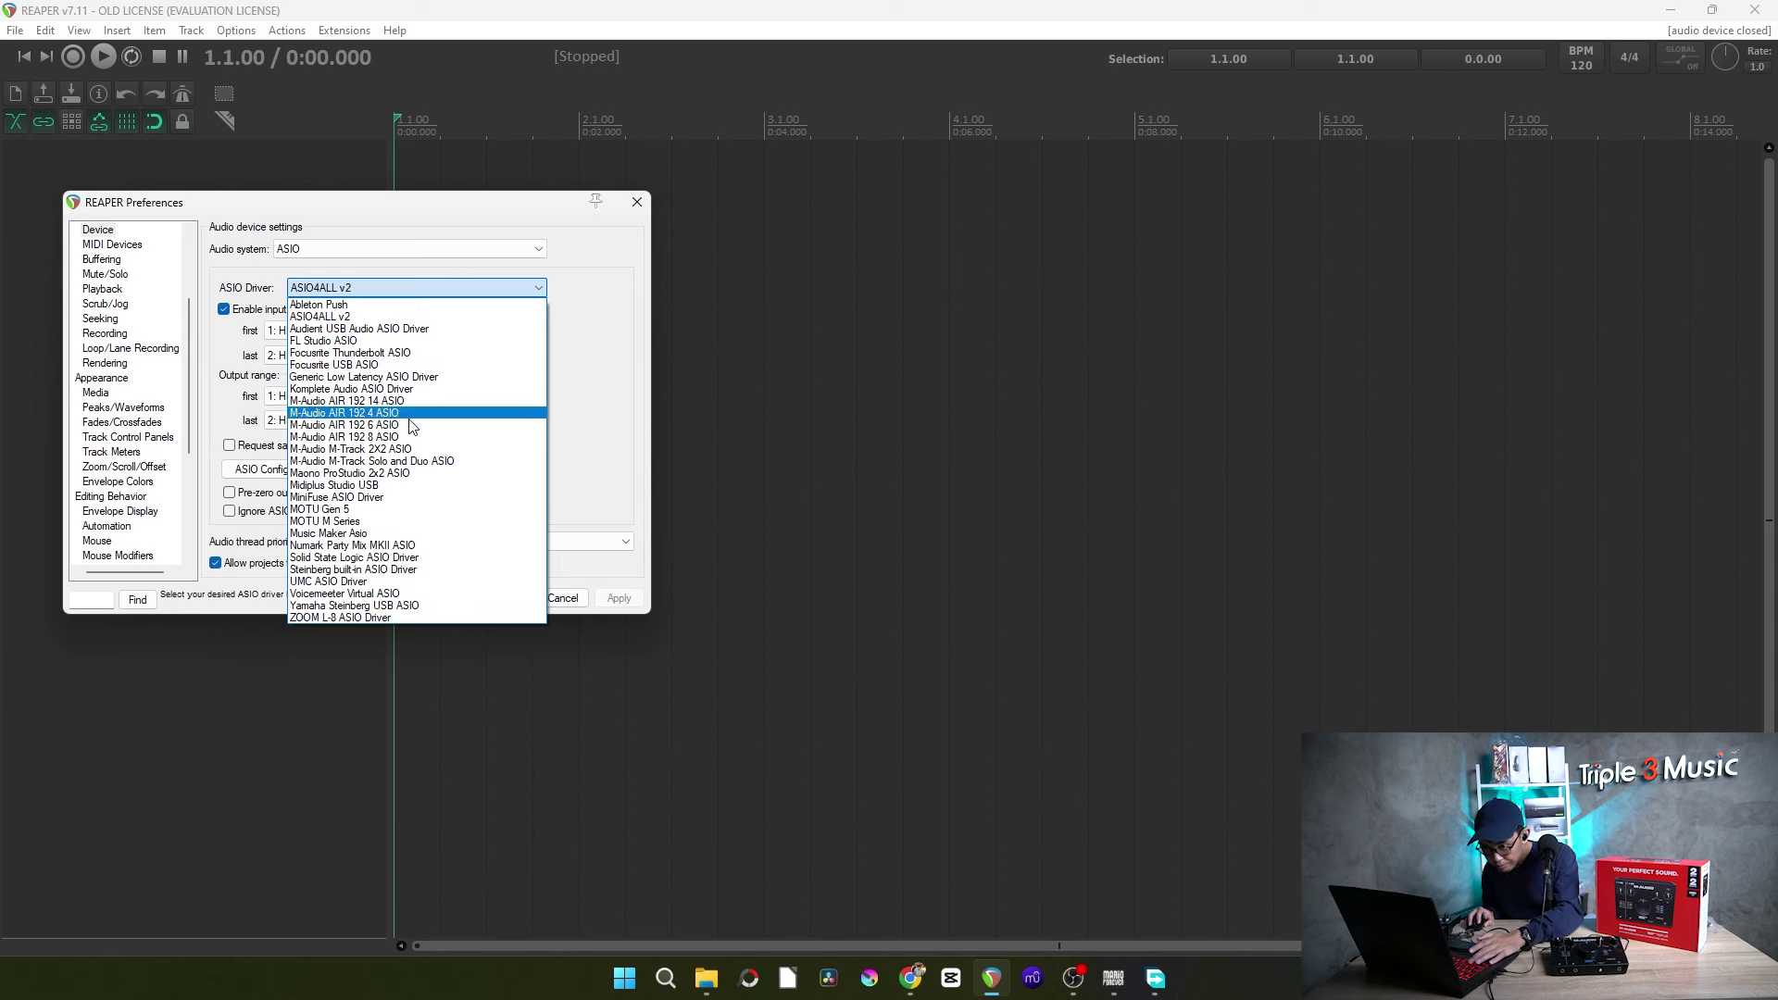
{"action": "left_click", "coordinate": [380, 424]}
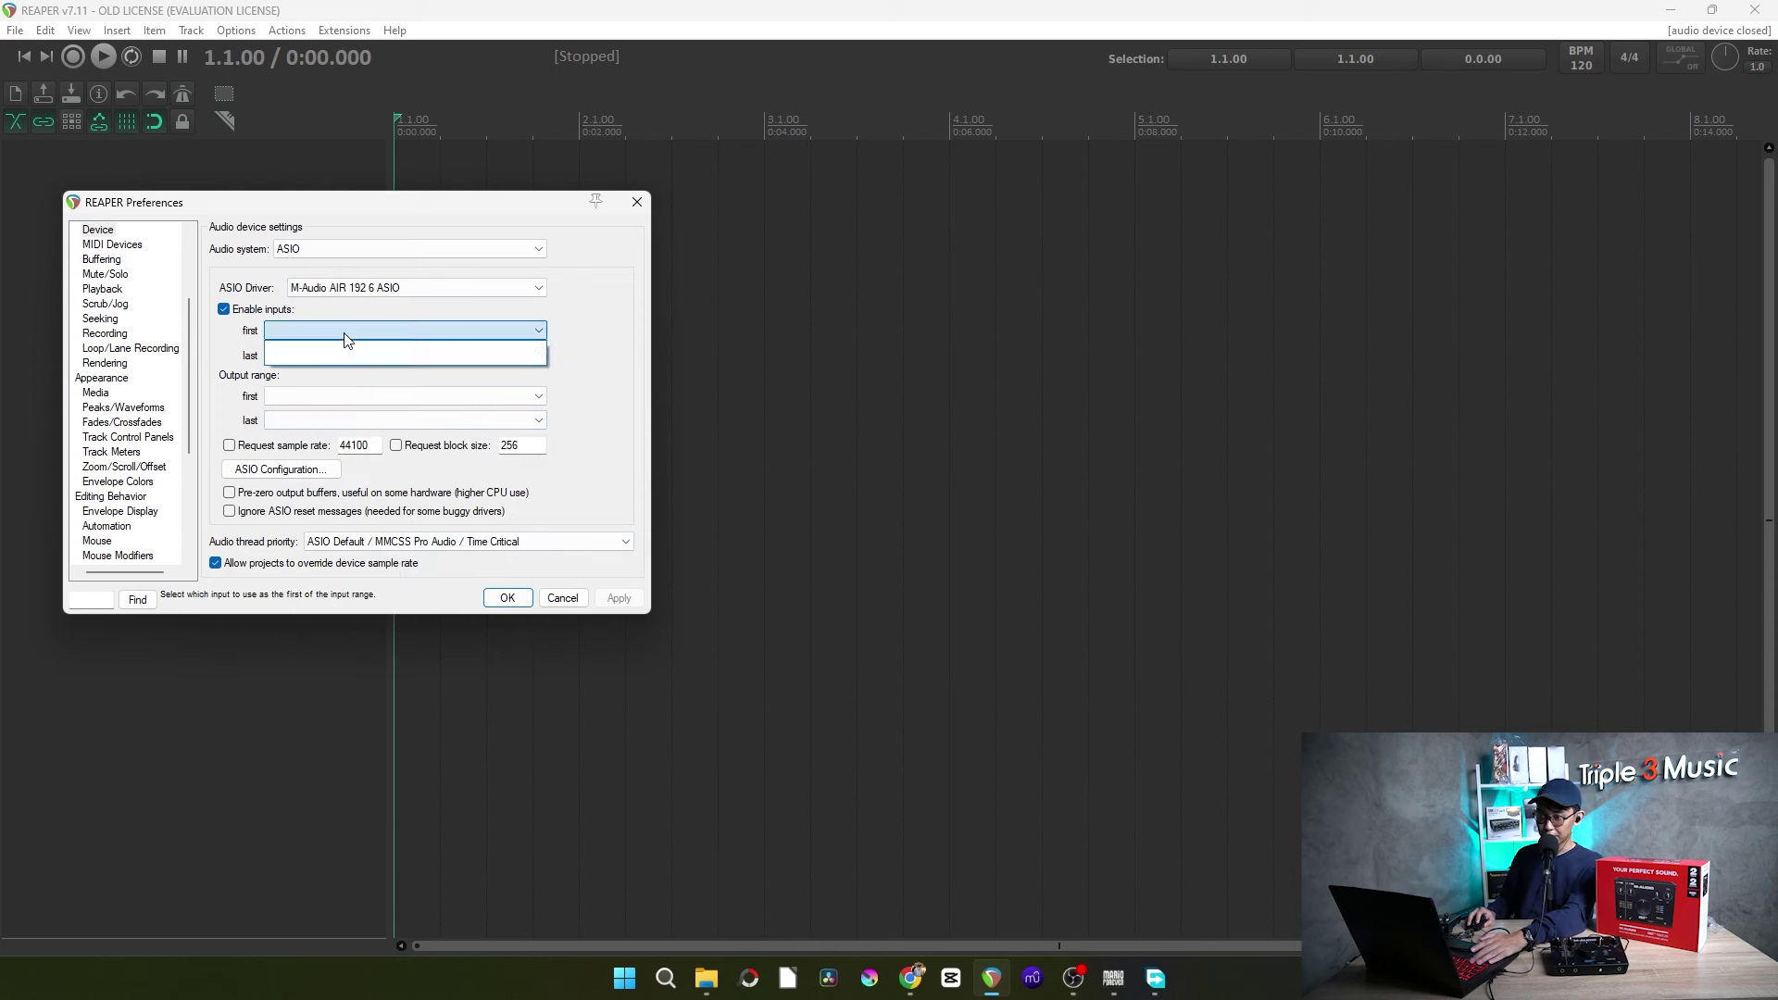
{"action": "left_click", "coordinate": [511, 601]}
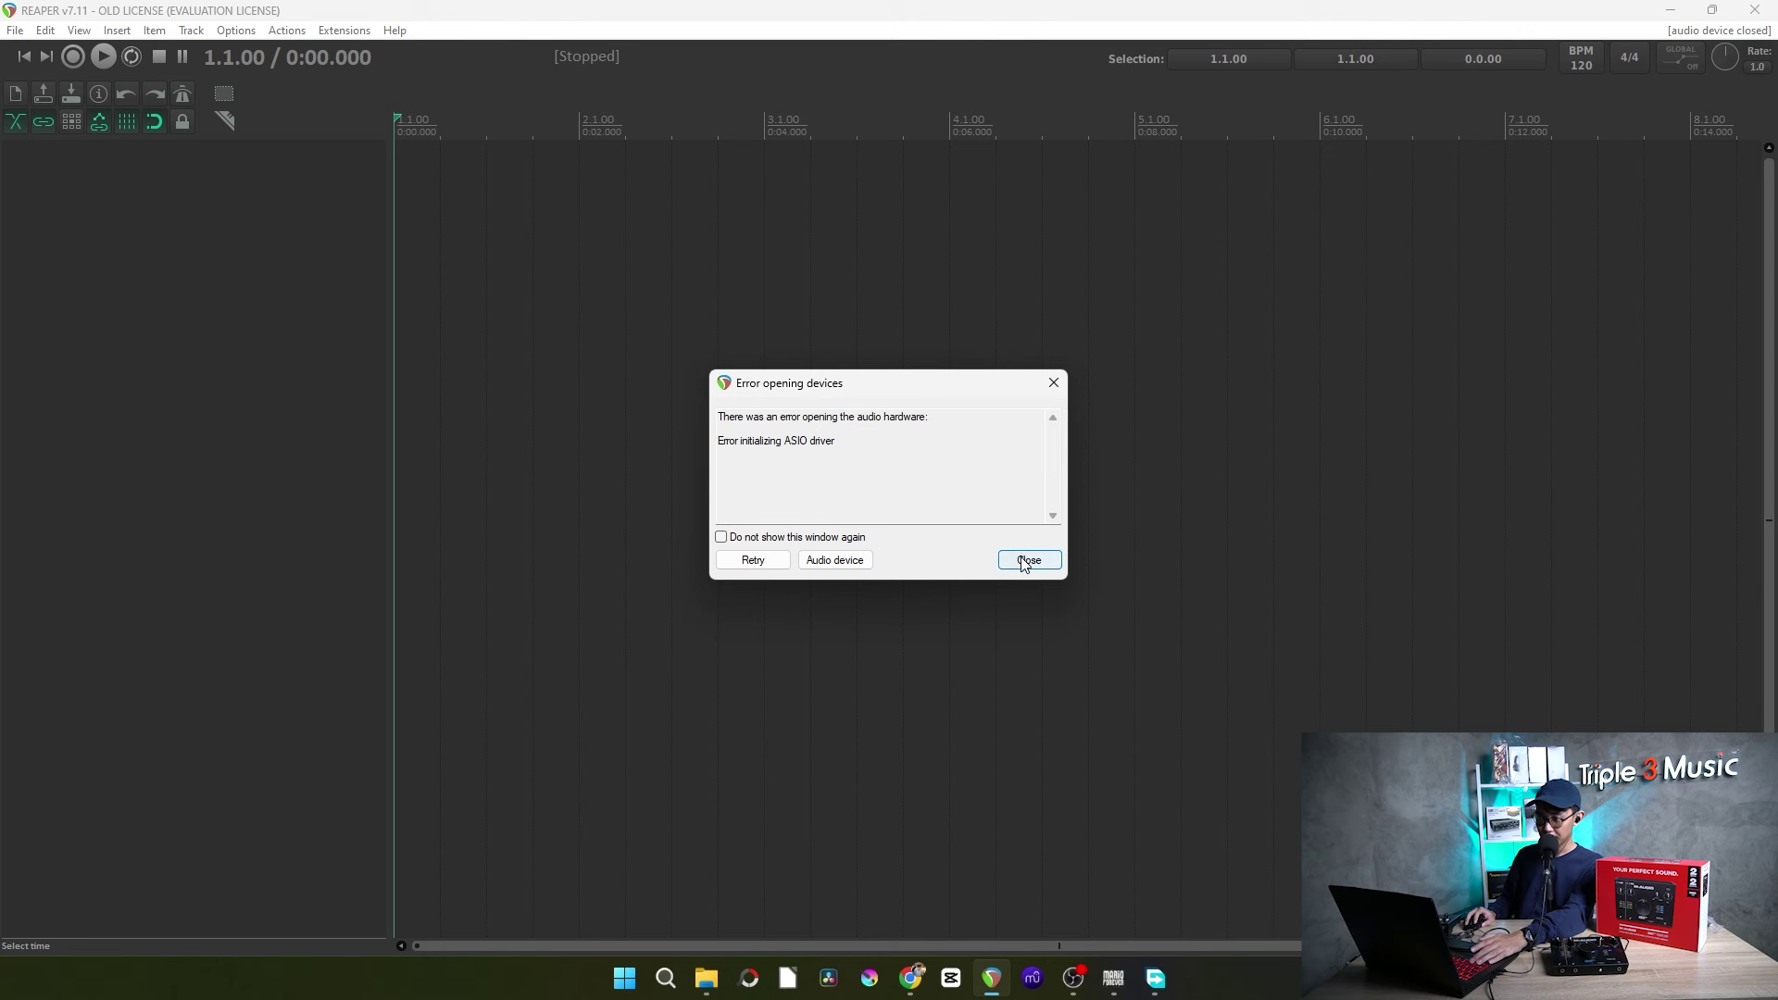
{"action": "left_click", "coordinate": [1025, 561]}
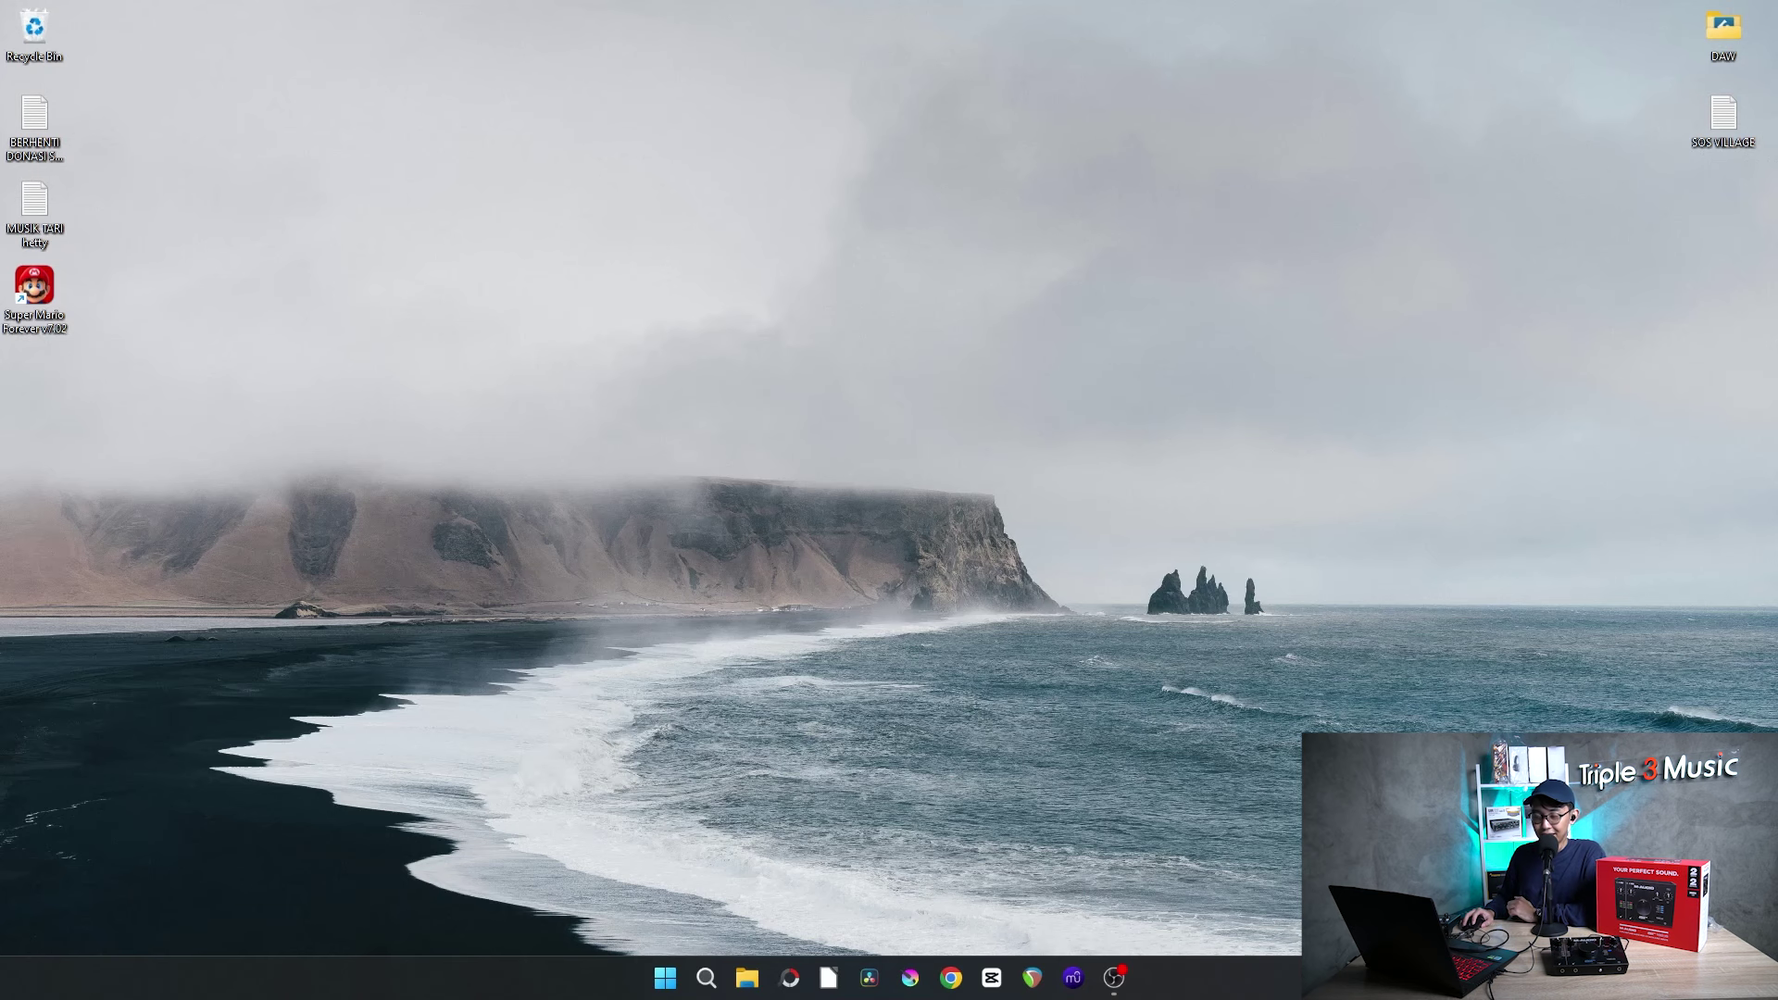
Open REAPER again and set the audio device's input range to In 1 through In 2 and output range to Out 1 through Out 2.
{"action": "left_click", "coordinate": [1032, 977]}
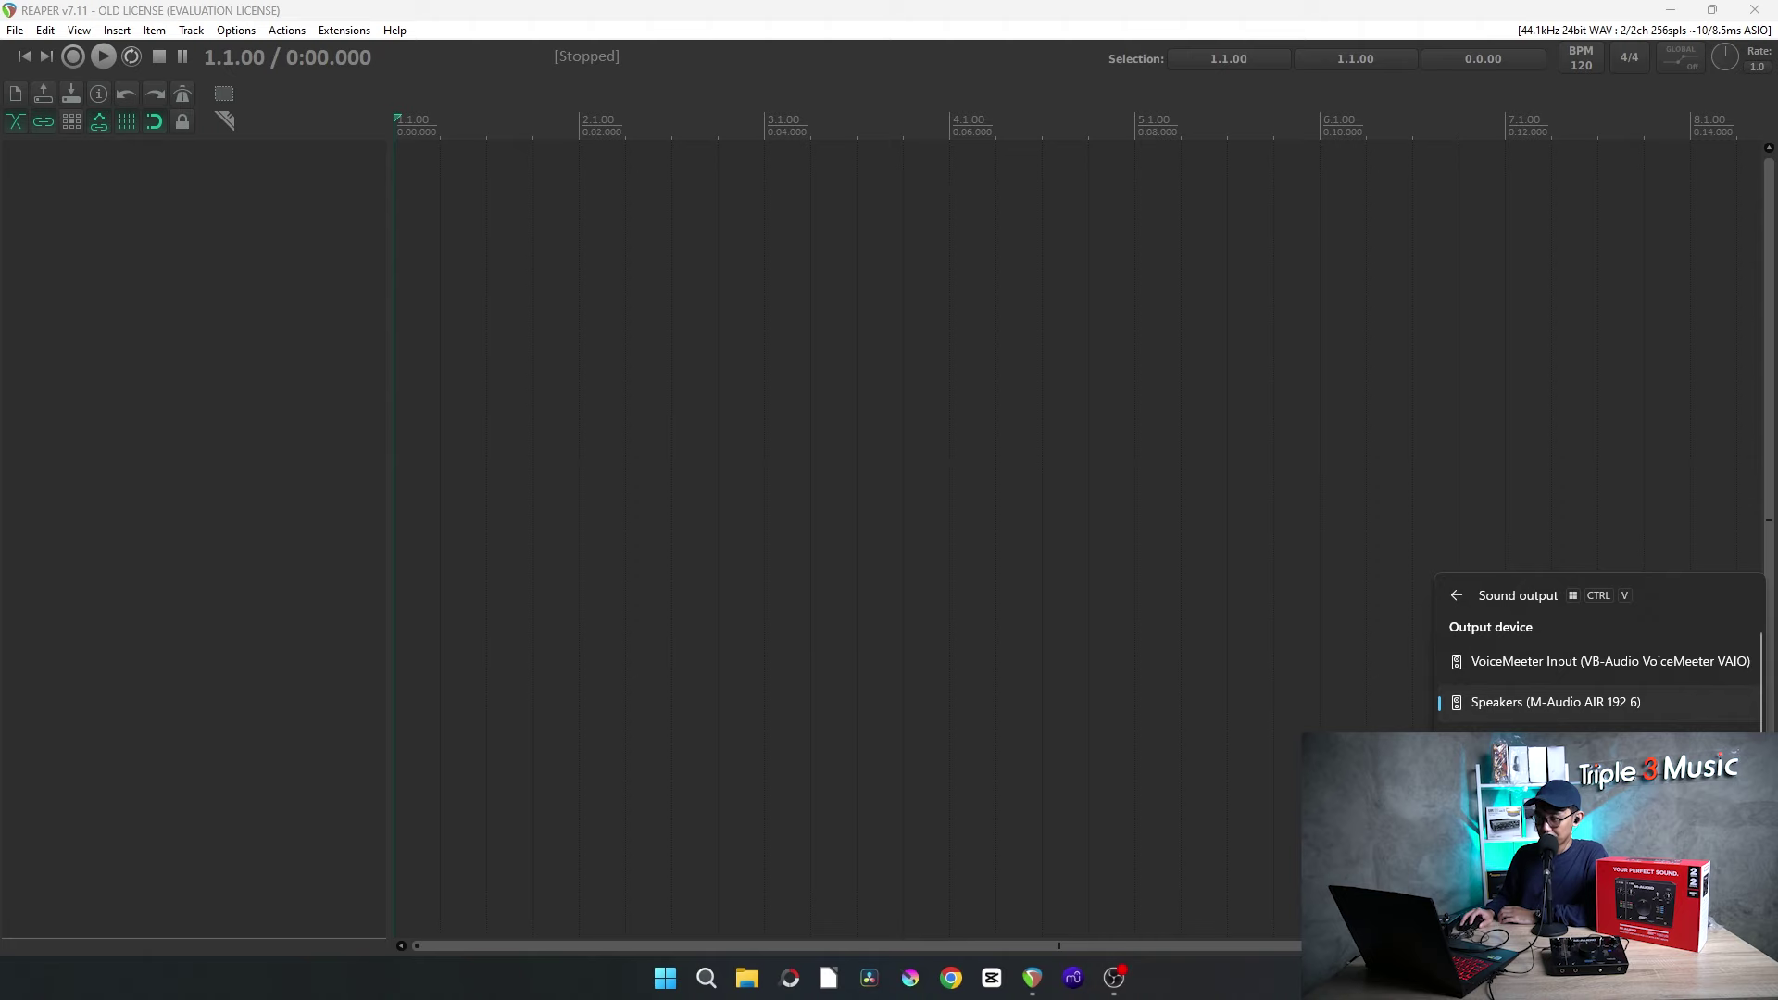
{"action": "key", "text": "Escape"}
{"action": "left_click", "coordinate": [235, 30]}
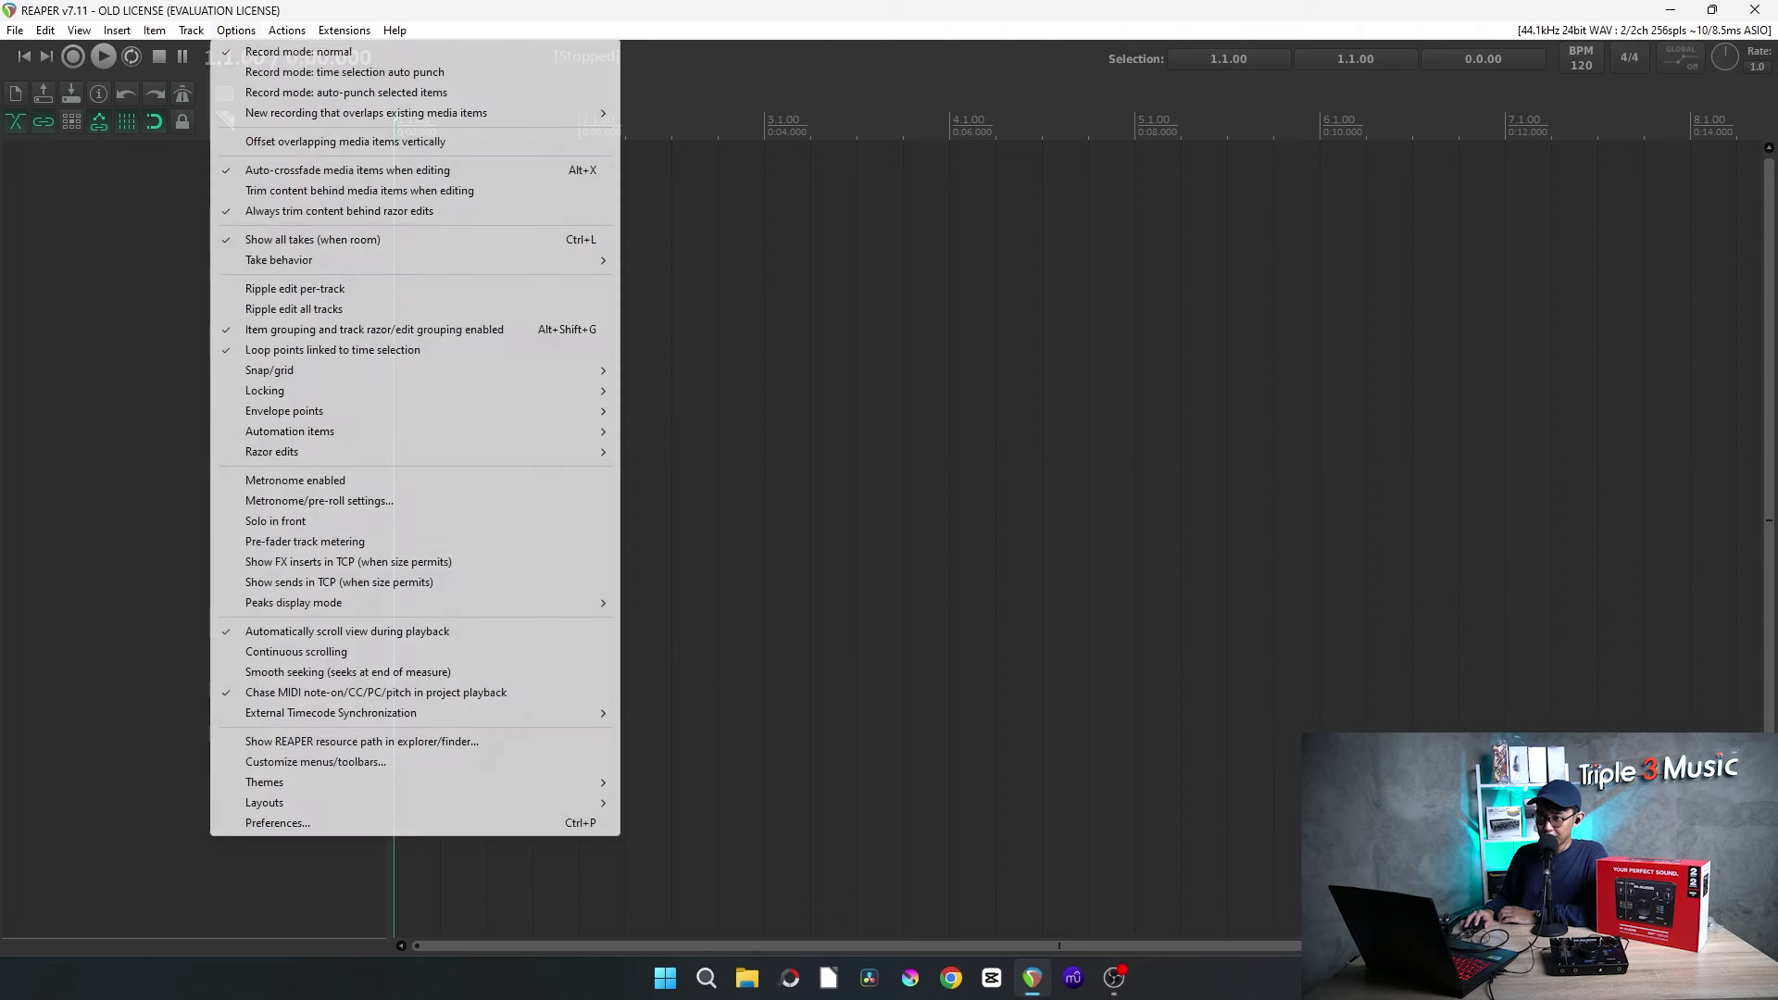
{"action": "left_click", "coordinate": [277, 823]}
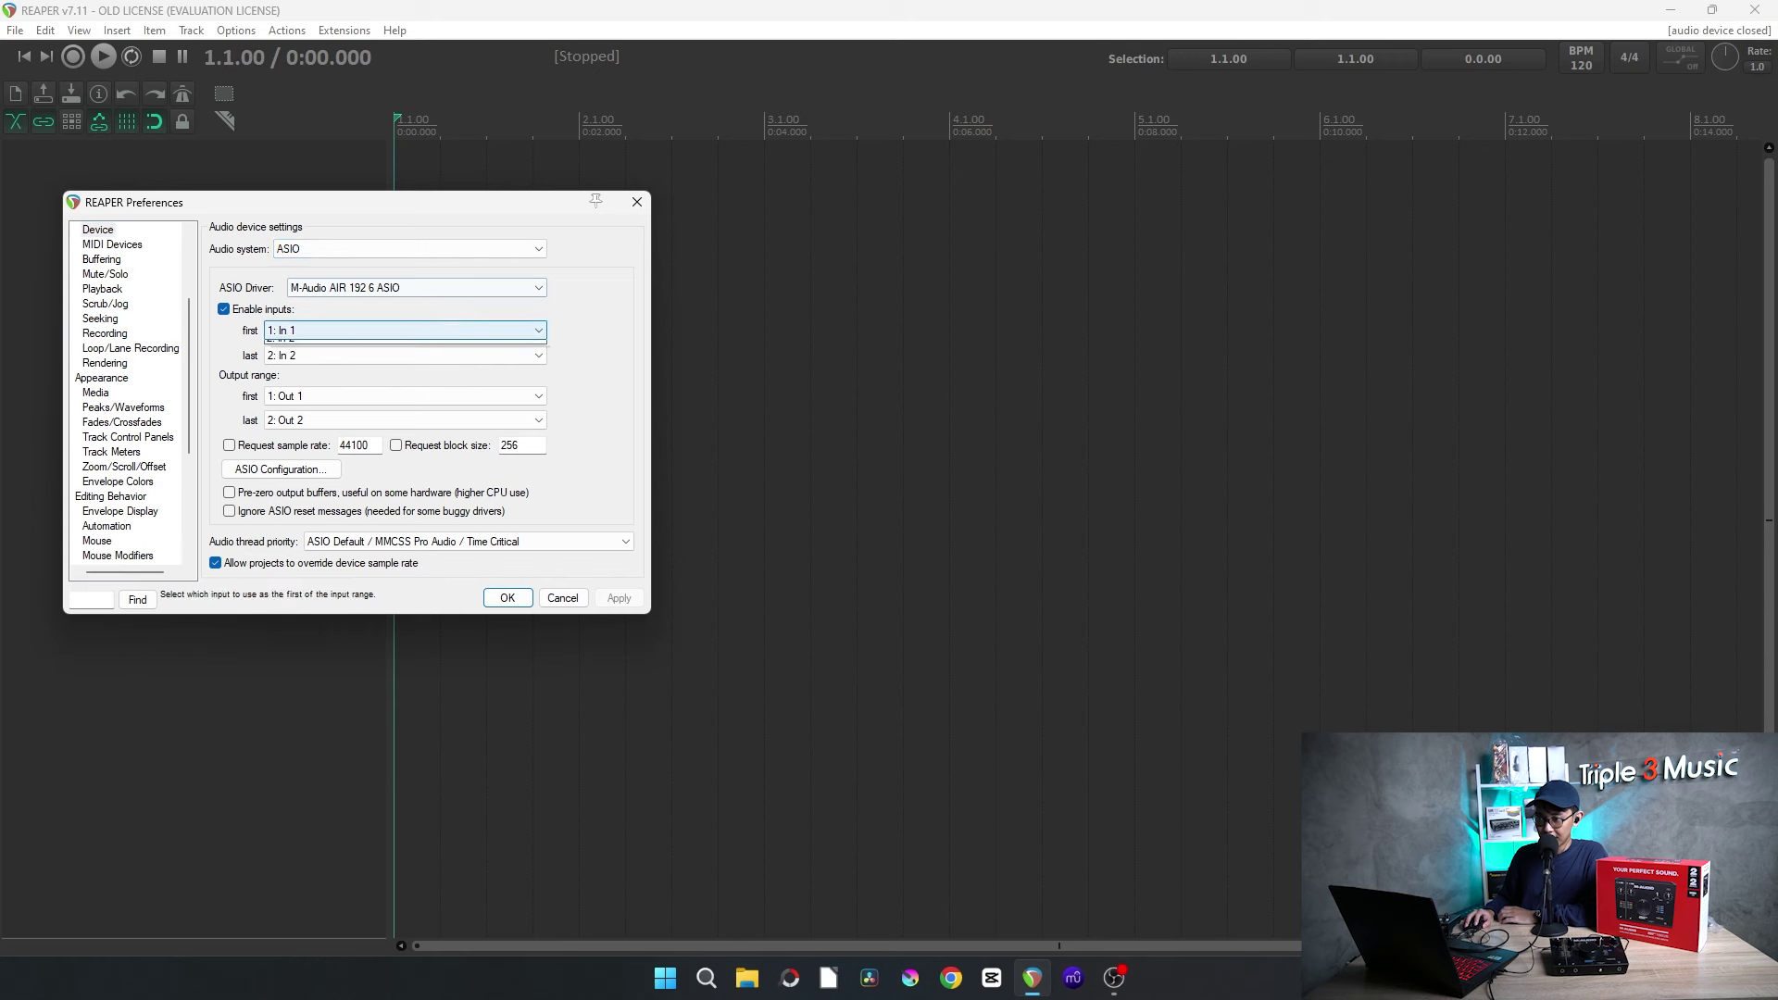
{"action": "left_click", "coordinate": [405, 354]}
{"action": "left_click", "coordinate": [405, 380]}
{"action": "left_click", "coordinate": [405, 396]}
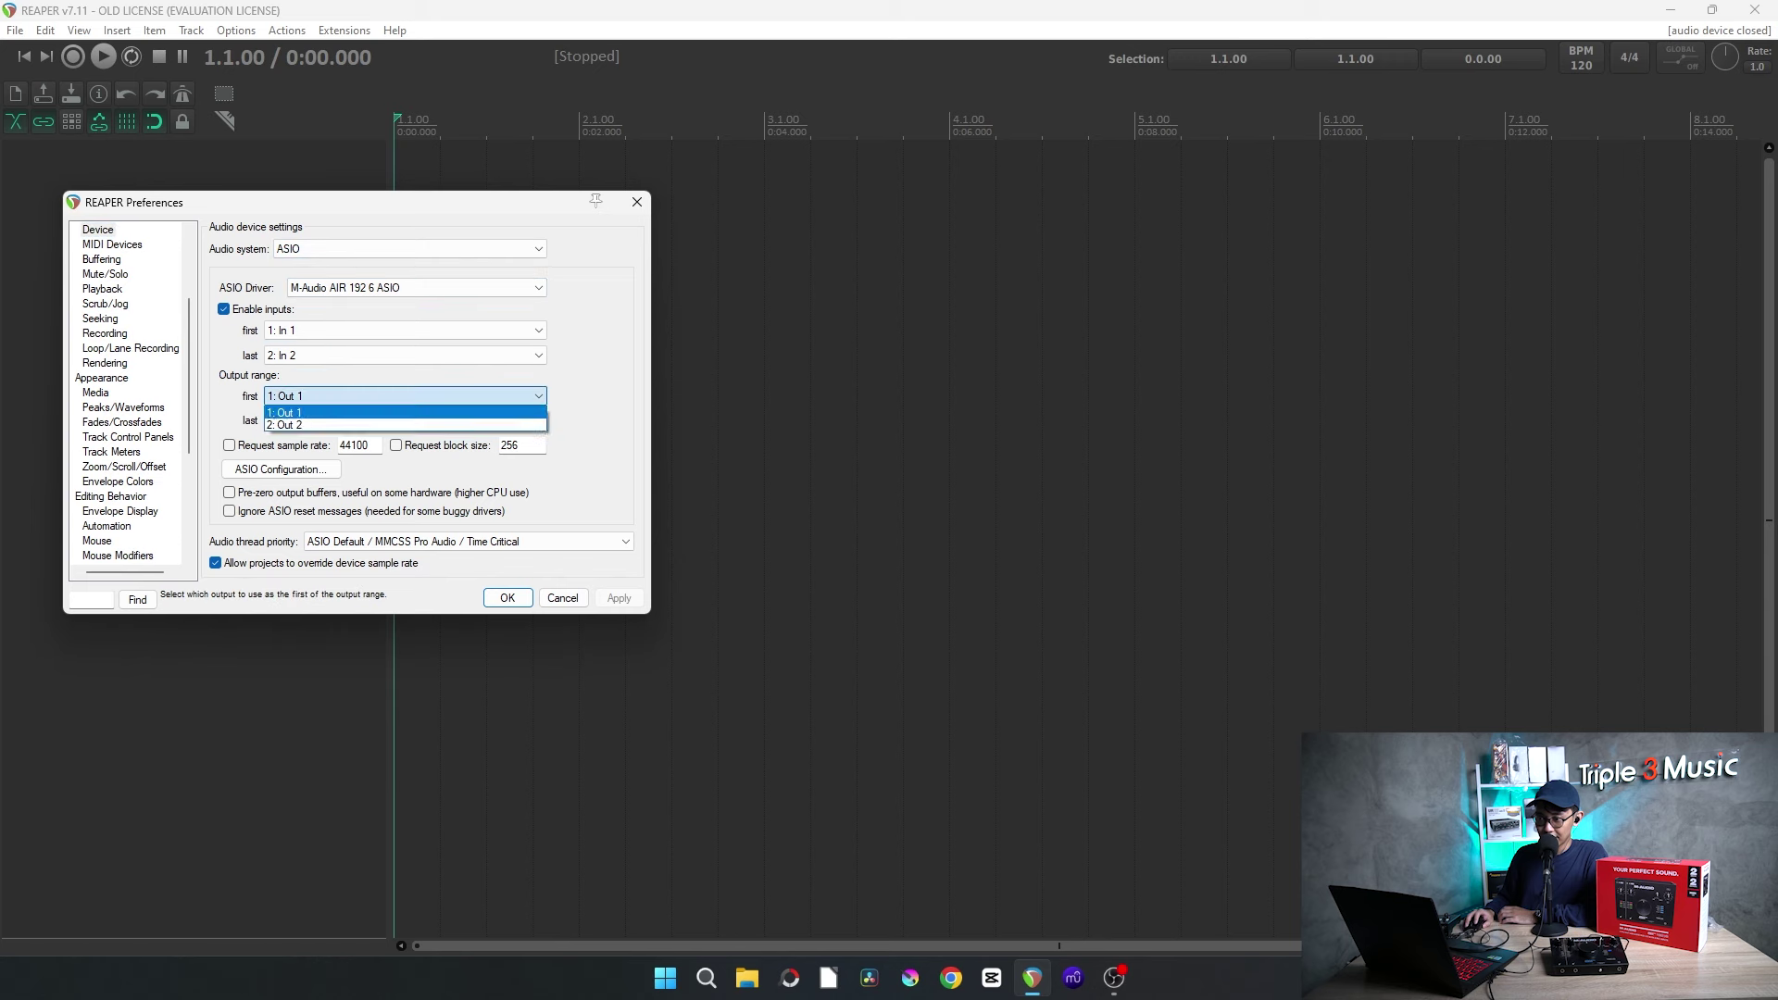
{"action": "left_click", "coordinate": [404, 413]}
{"action": "left_click", "coordinate": [405, 420]}
{"action": "left_click", "coordinate": [404, 437]}
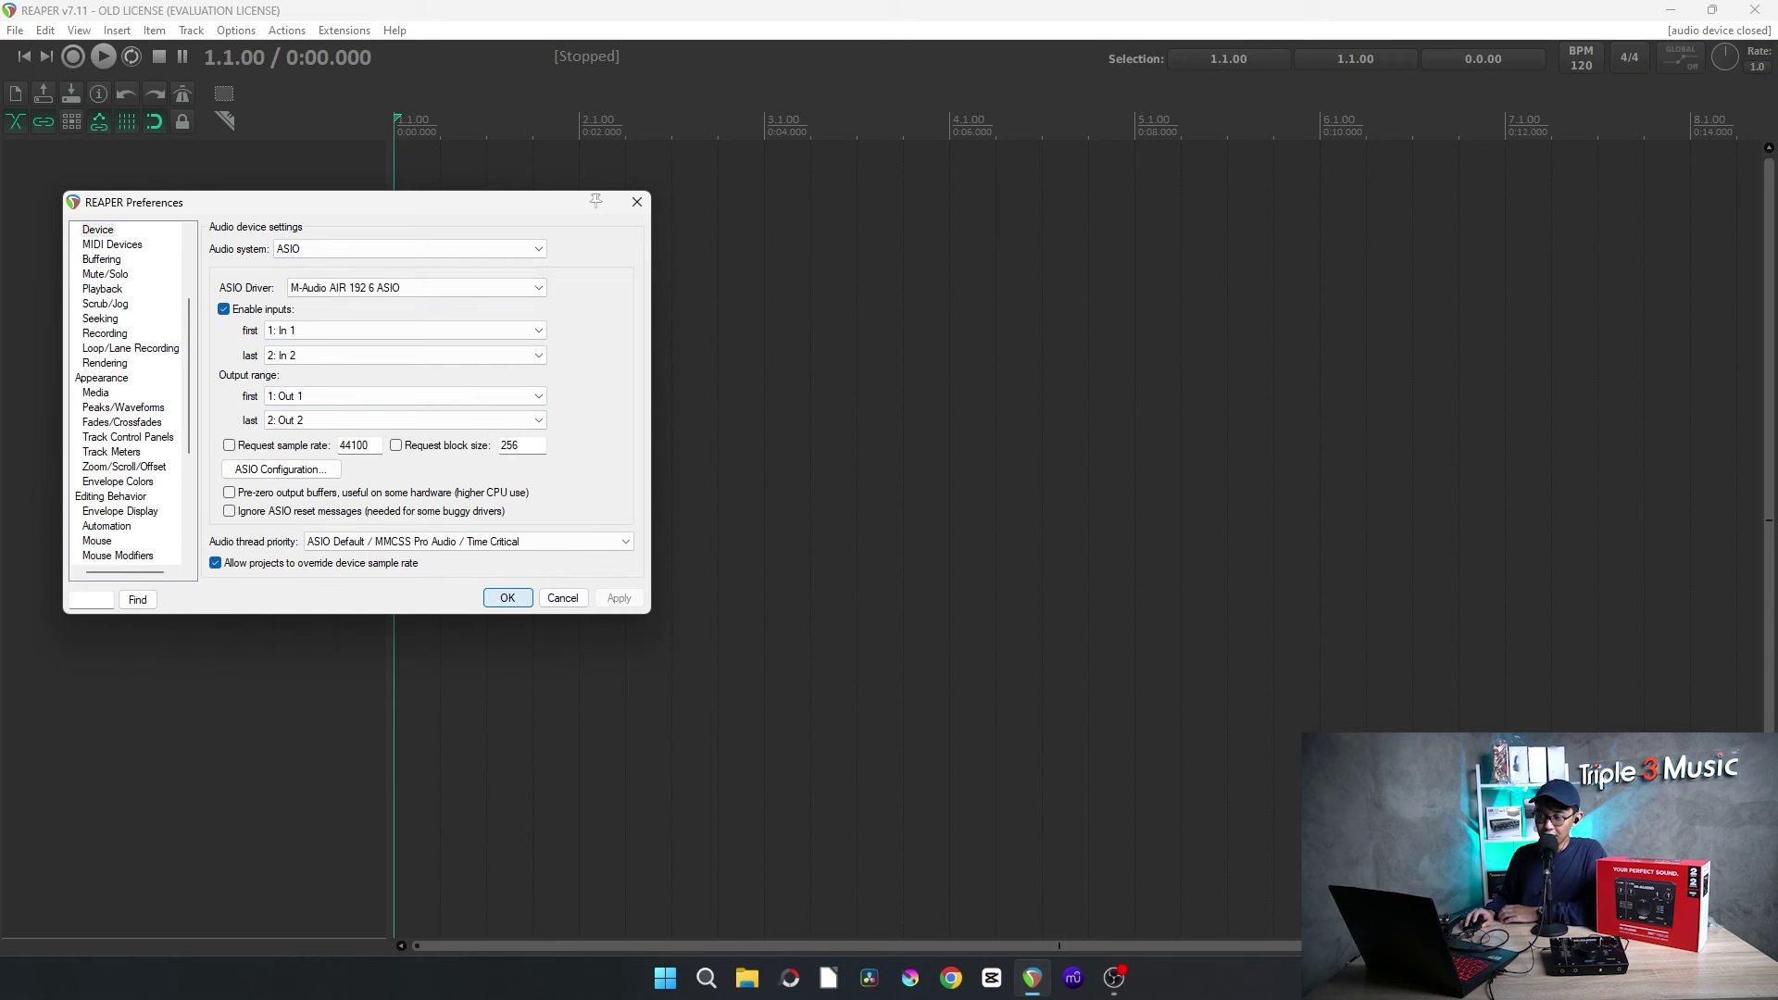
{"action": "key", "text": "Return"}
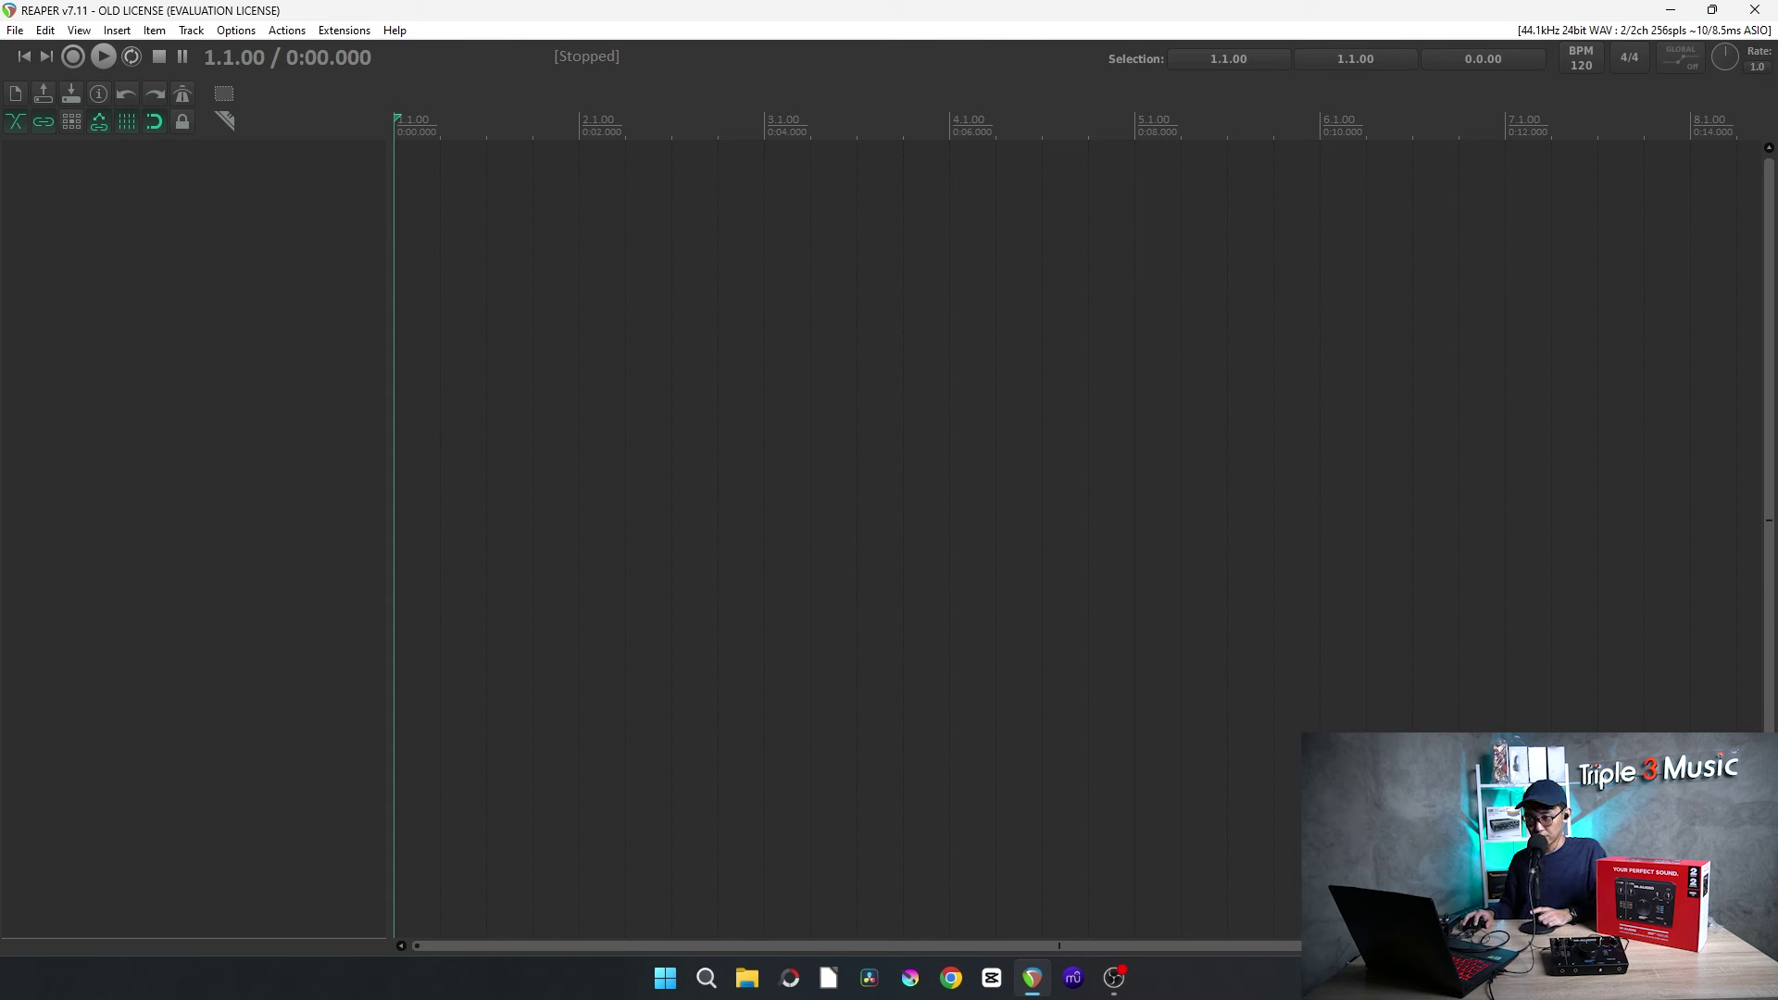
Add two new tracks to the project and show the mixer.
{"action": "key", "text": "ctrl+t"}
{"action": "key", "text": "ctrl+t"}
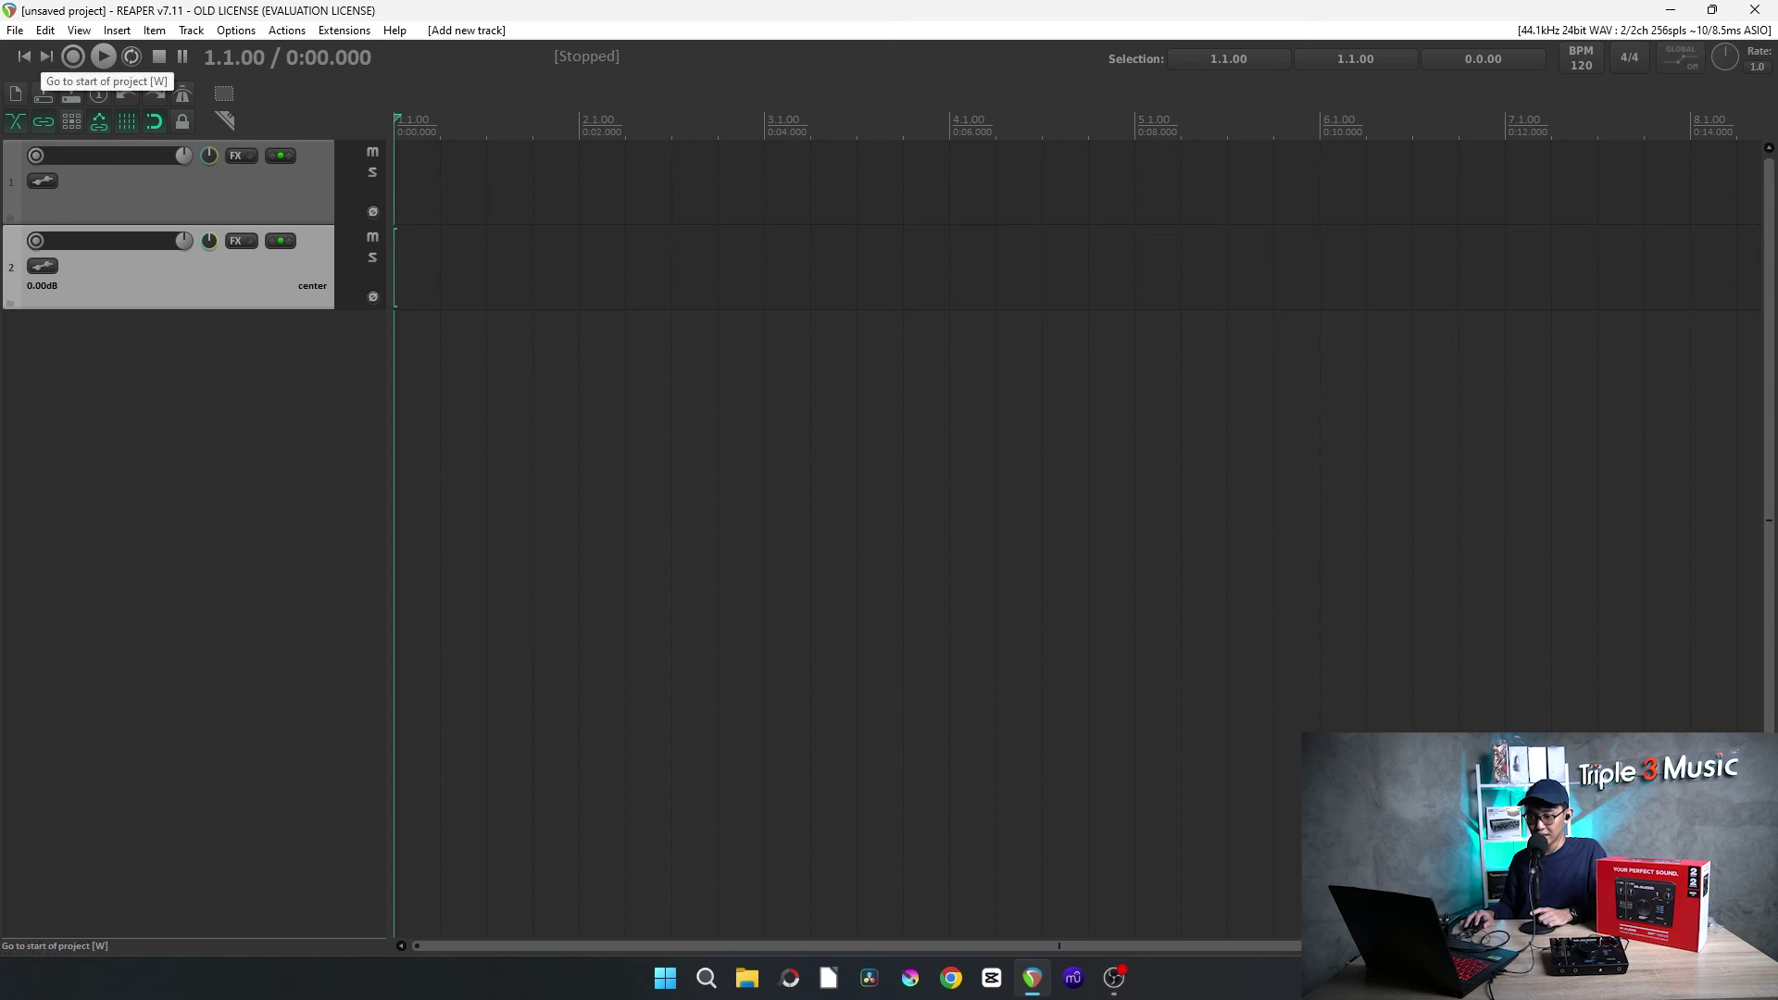
{"action": "key", "text": "ctrl+m"}
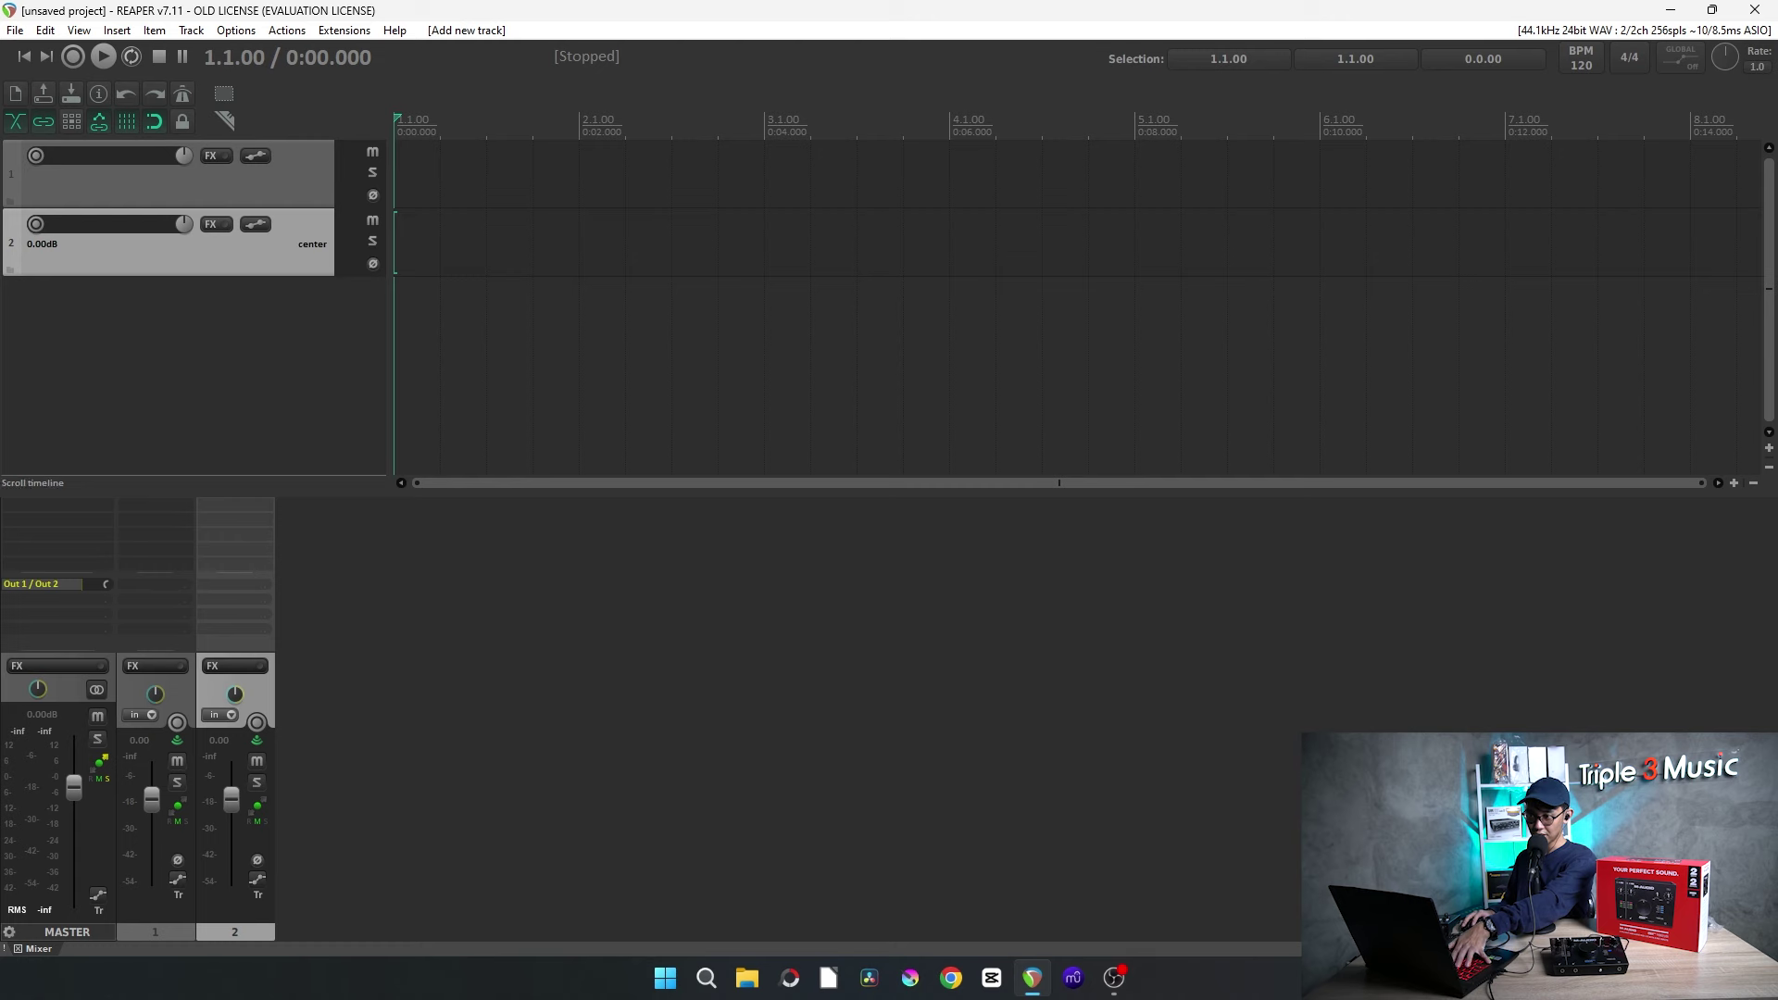
Set the docked transport position to the top of the main window.
{"action": "right_click", "coordinate": [510, 65]}
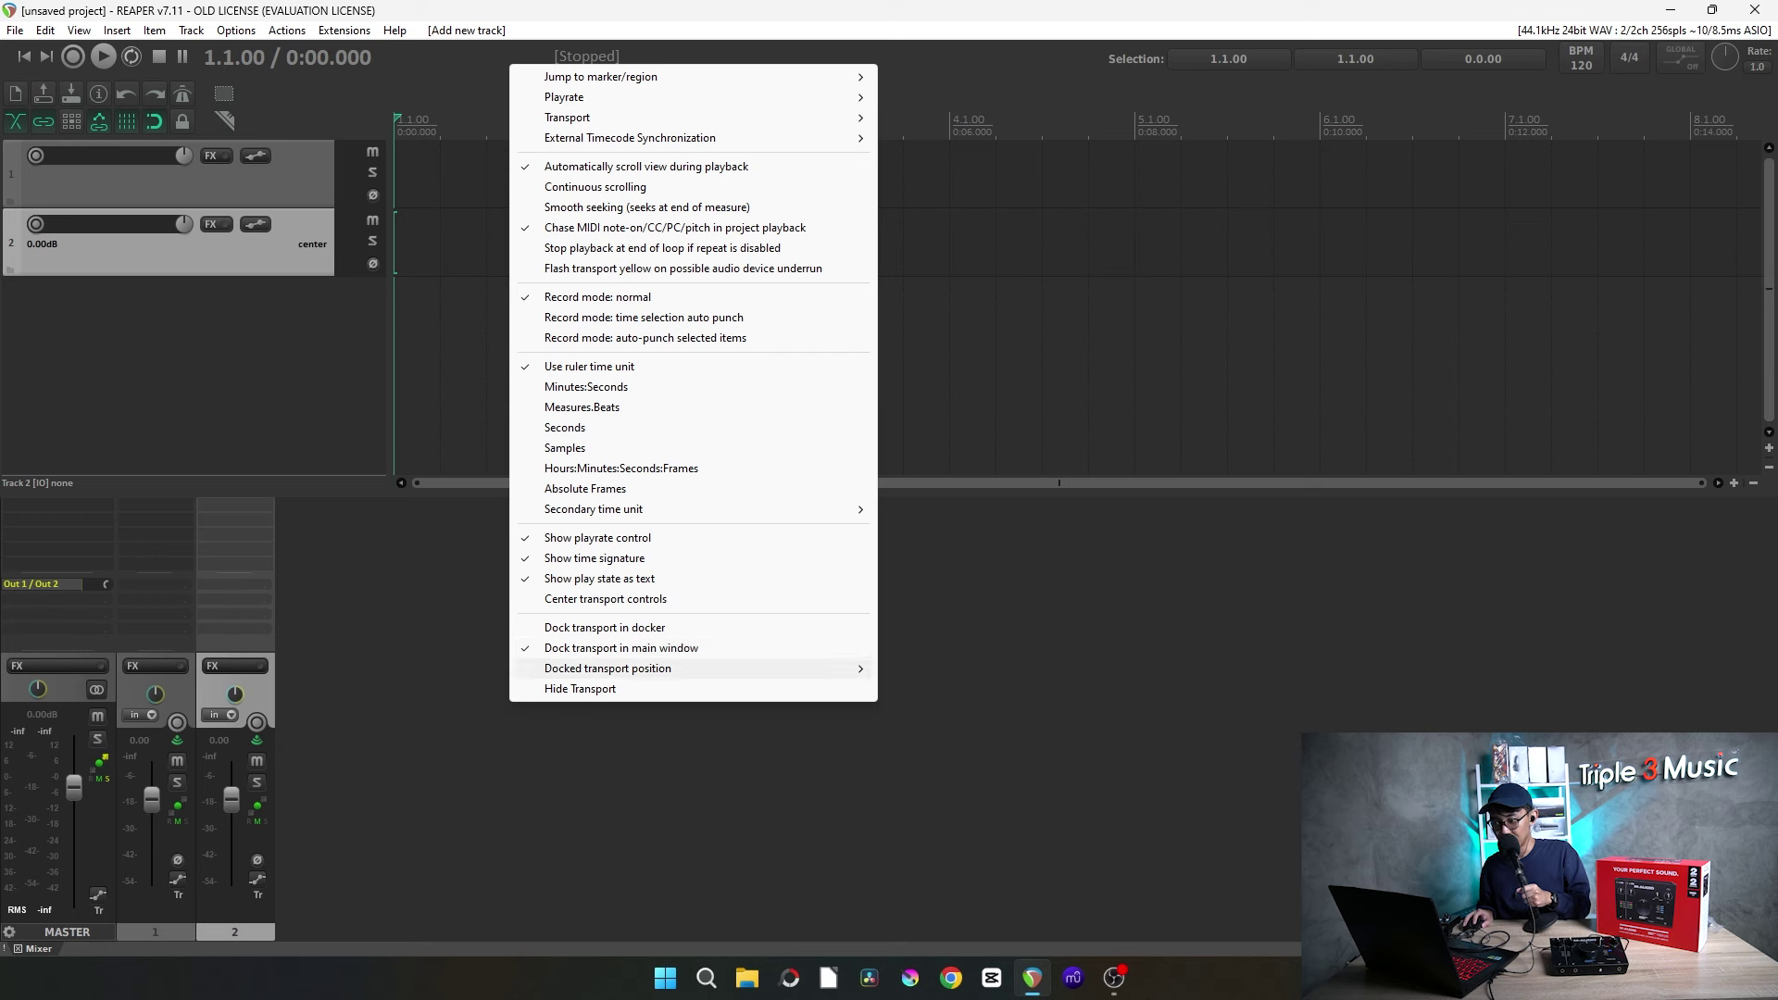
{"action": "mouse_move", "coordinate": [648, 668]}
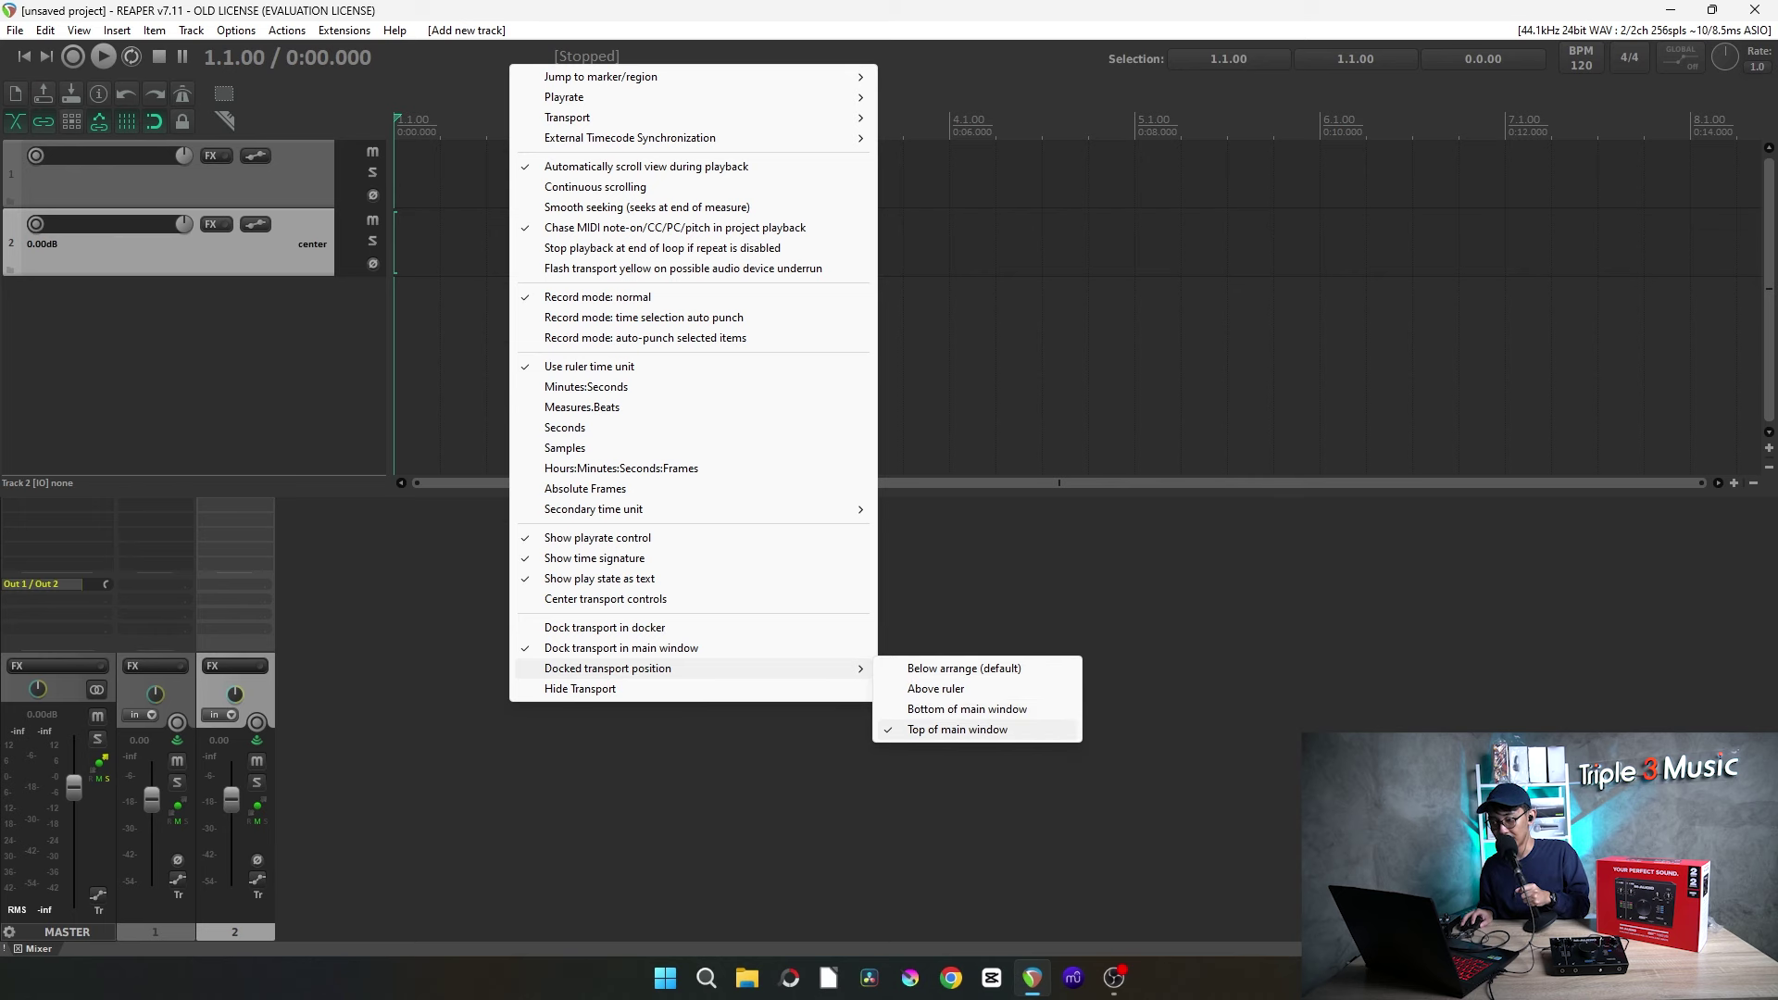
{"action": "left_click", "coordinate": [957, 729]}
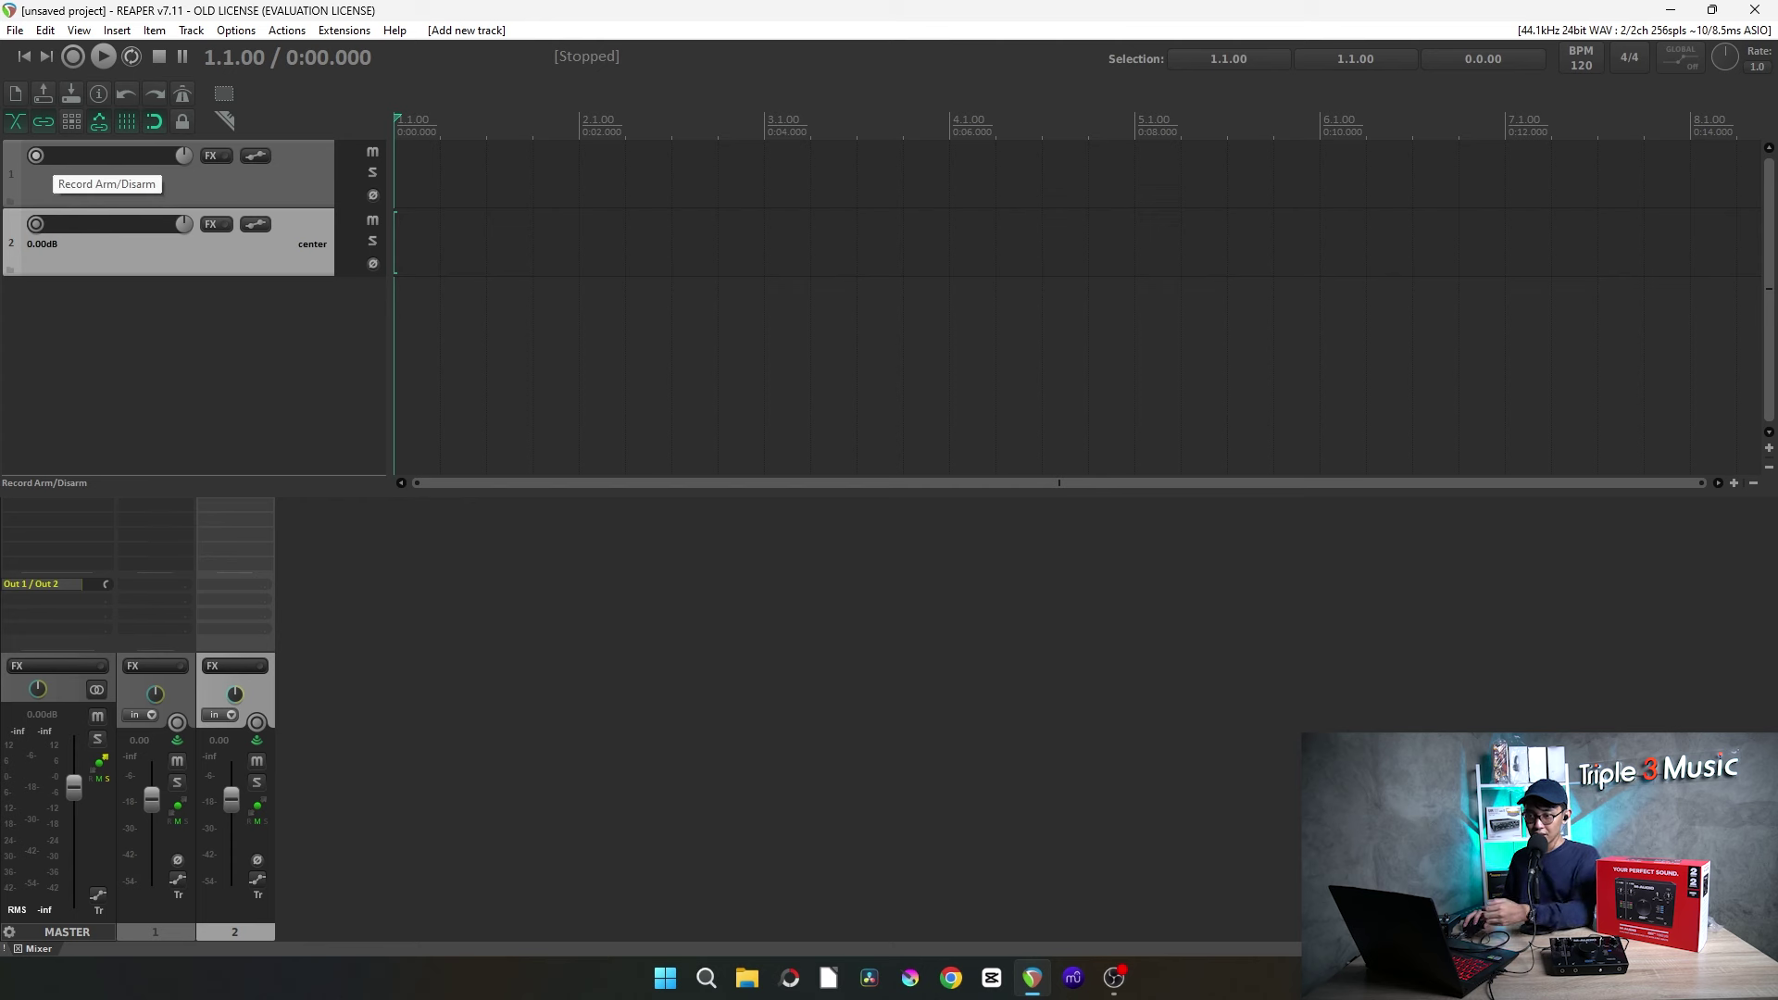
Arm track 1 for recording.
{"action": "left_click", "coordinate": [36, 155]}
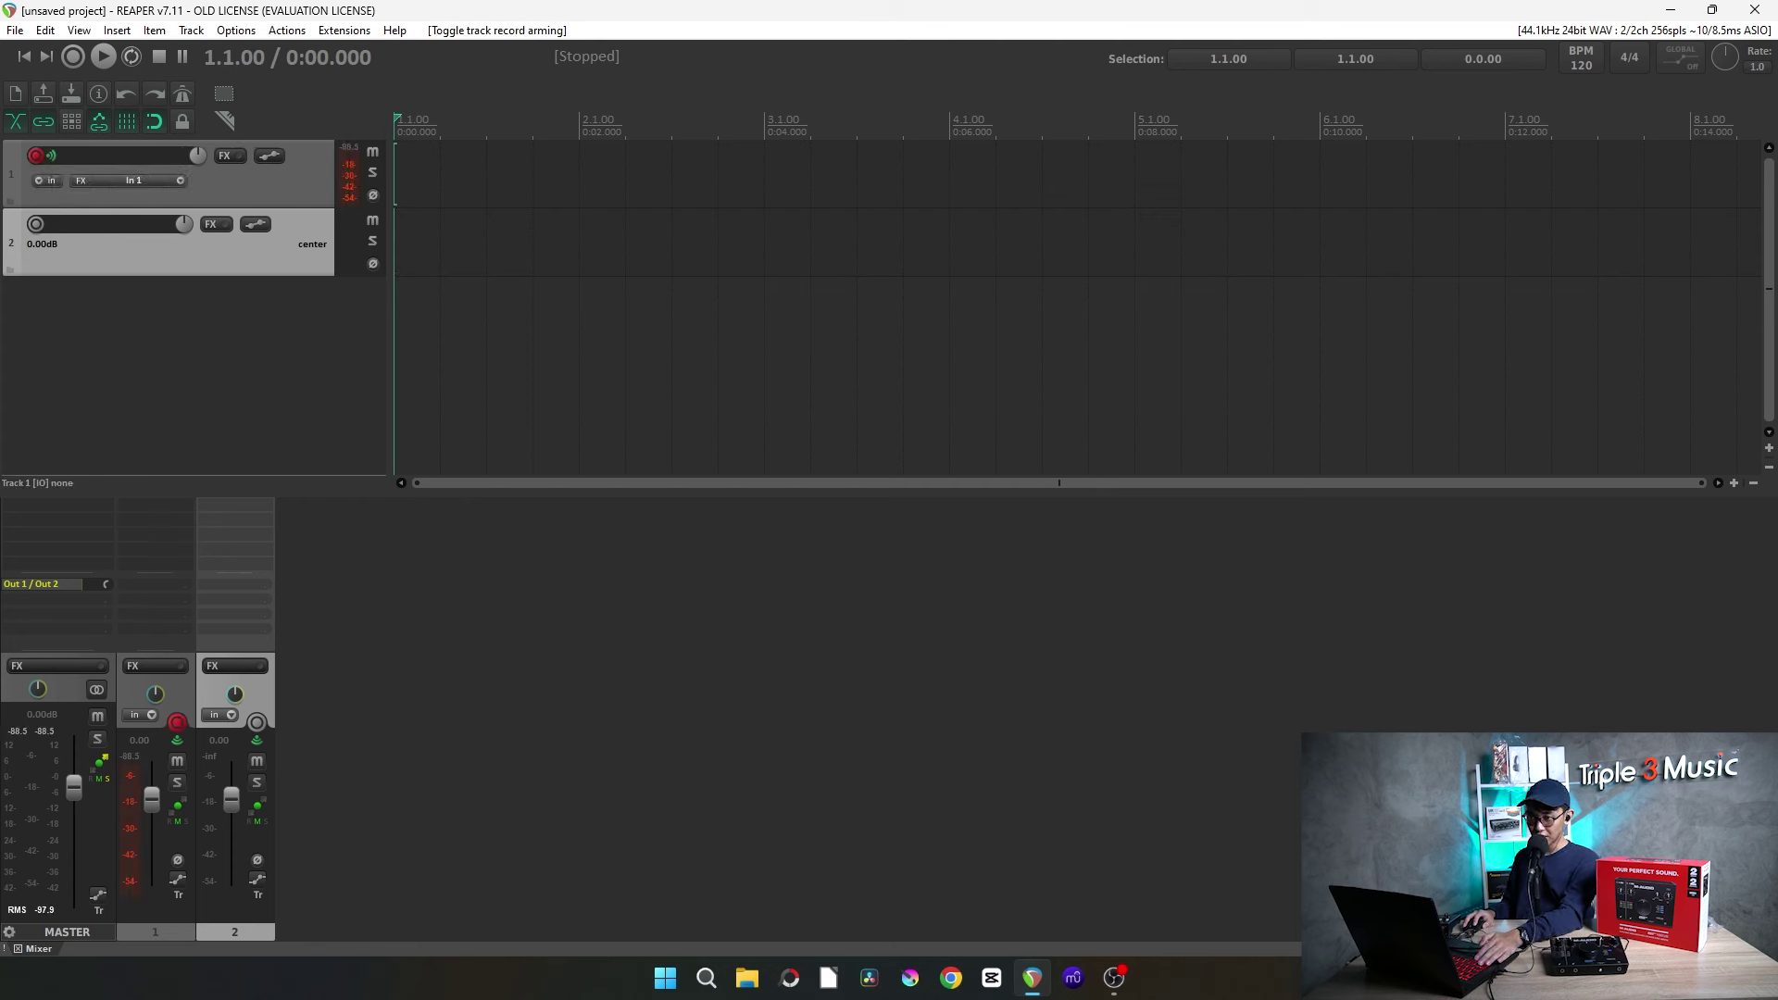
Check the mono input selection of track 1 and name the track VOCAL.
{"action": "left_click", "coordinate": [163, 180]}
{"action": "mouse_move", "coordinate": [222, 190]}
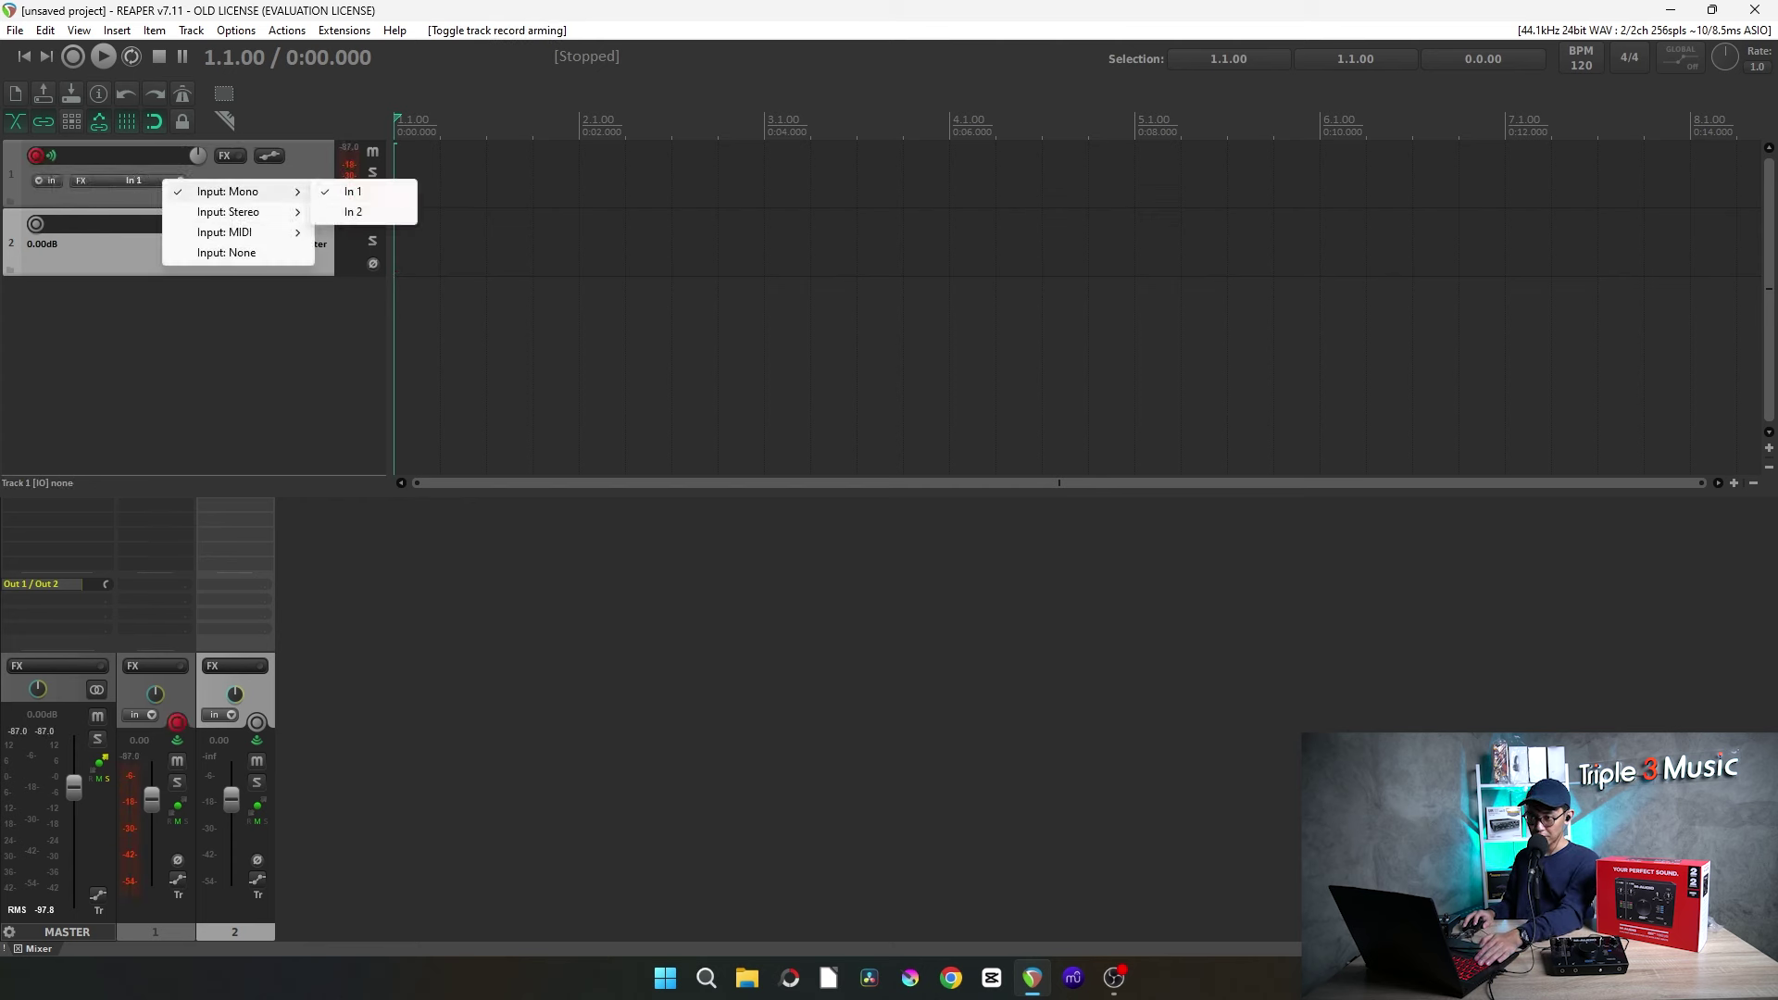
{"action": "double_click", "coordinate": [120, 155]}
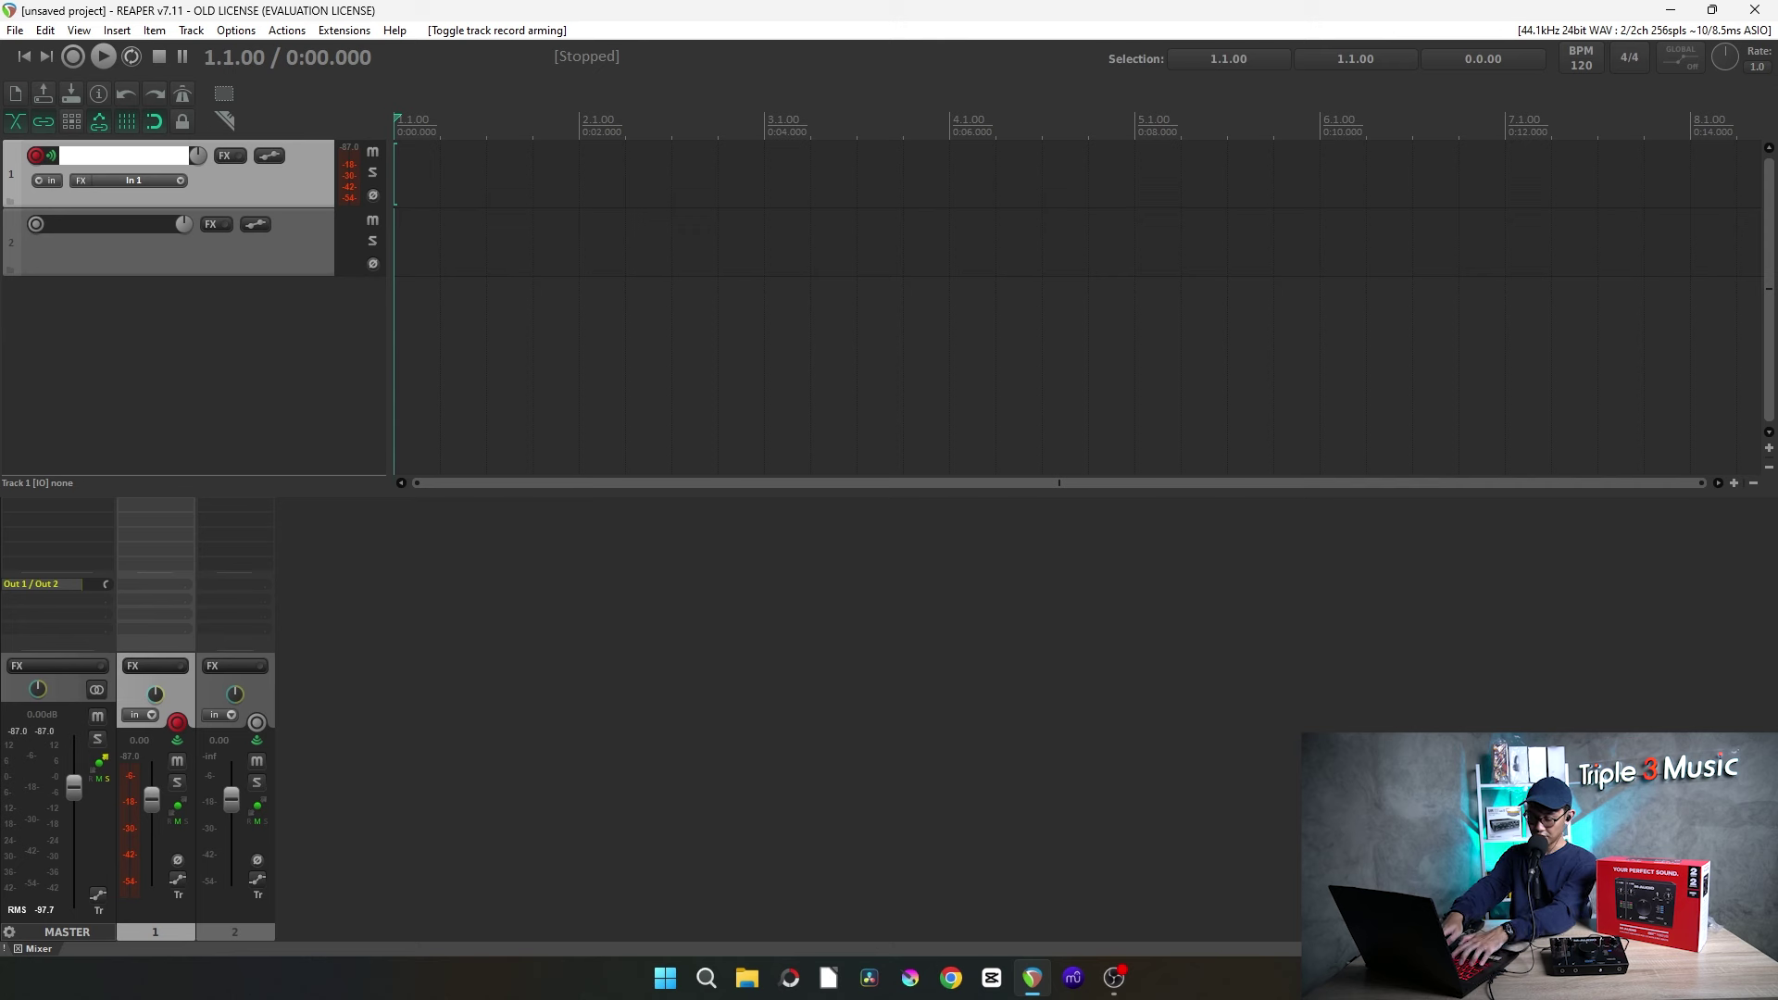
{"action": "key", "text": "Return"}
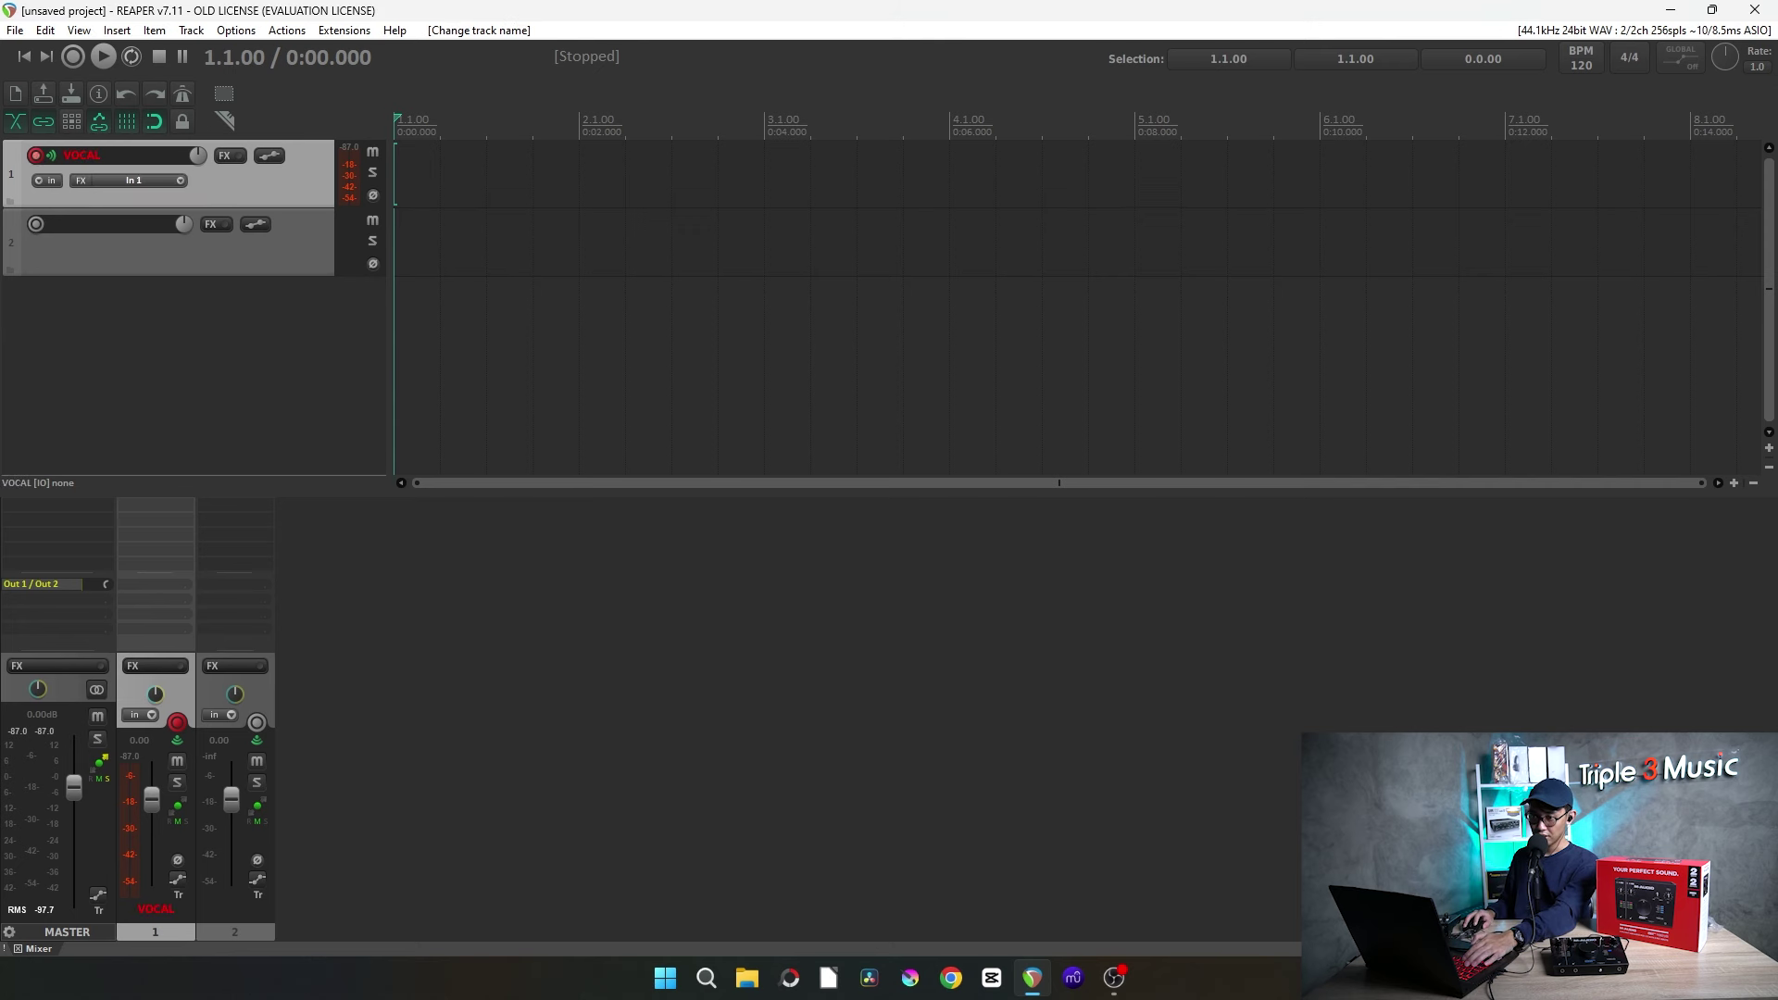
Make track 2 the only record-armed track and name it GUITAR.
{"action": "key", "text": "Down"}
{"action": "key", "text": "F2"}
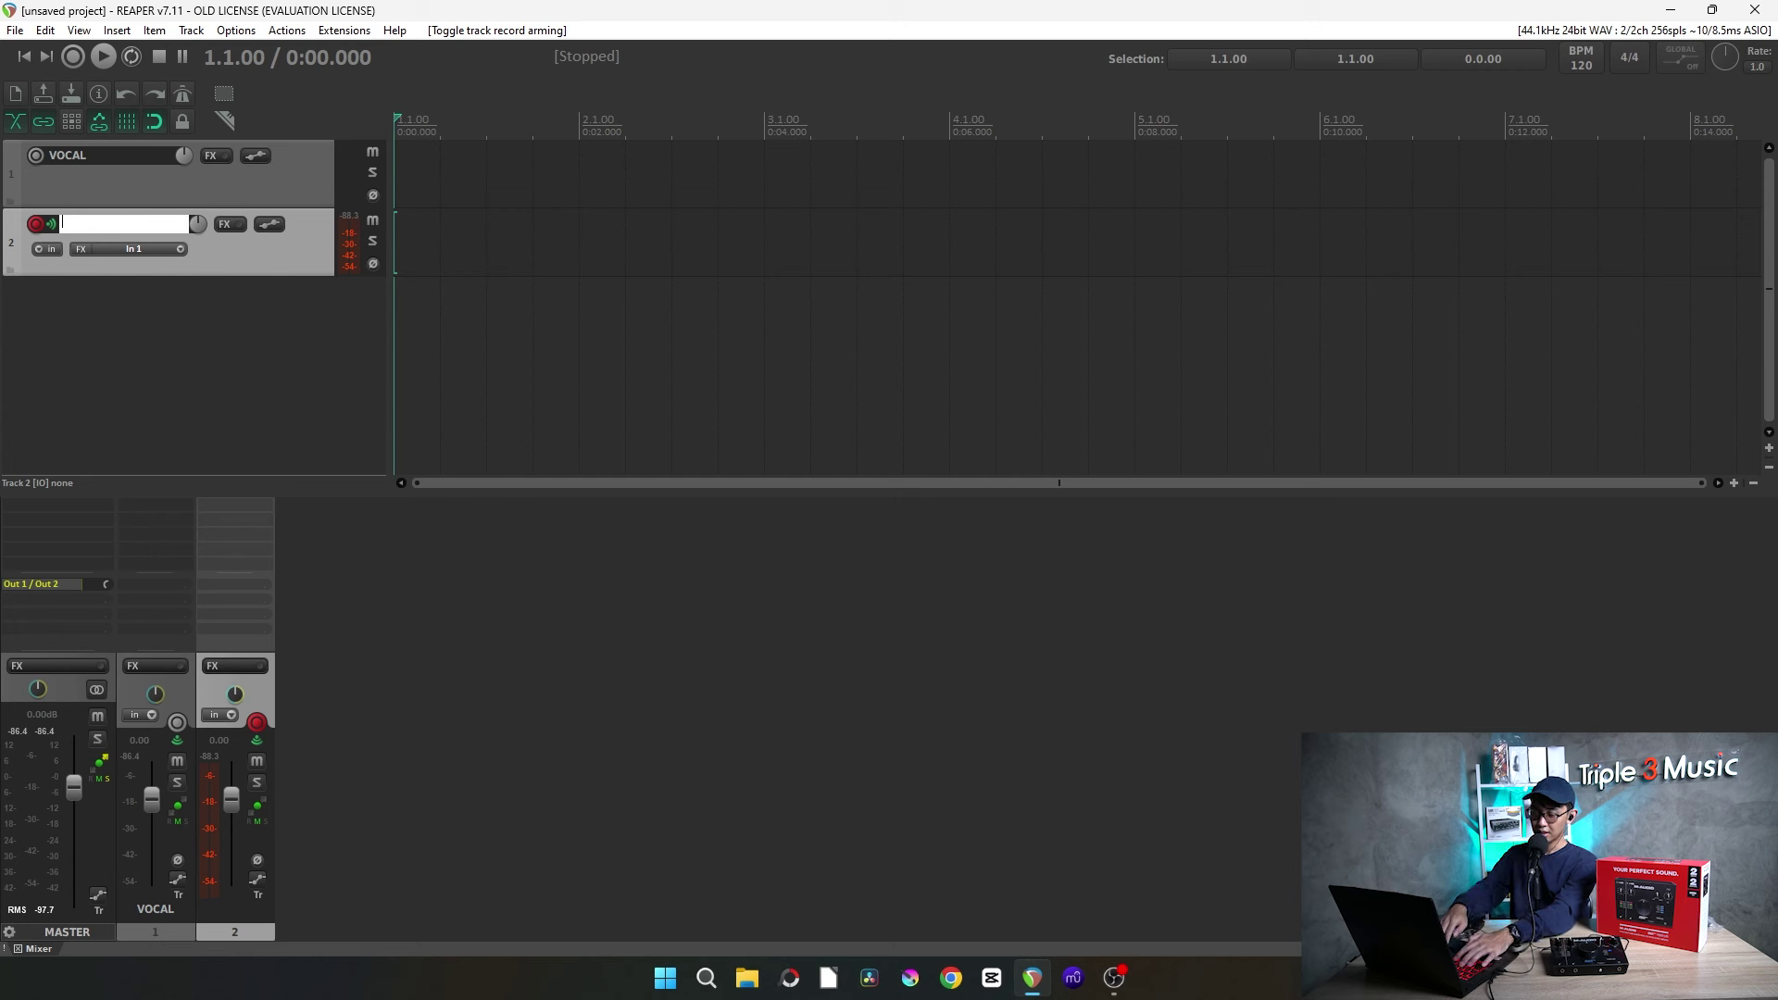
{"action": "key", "text": "Return"}
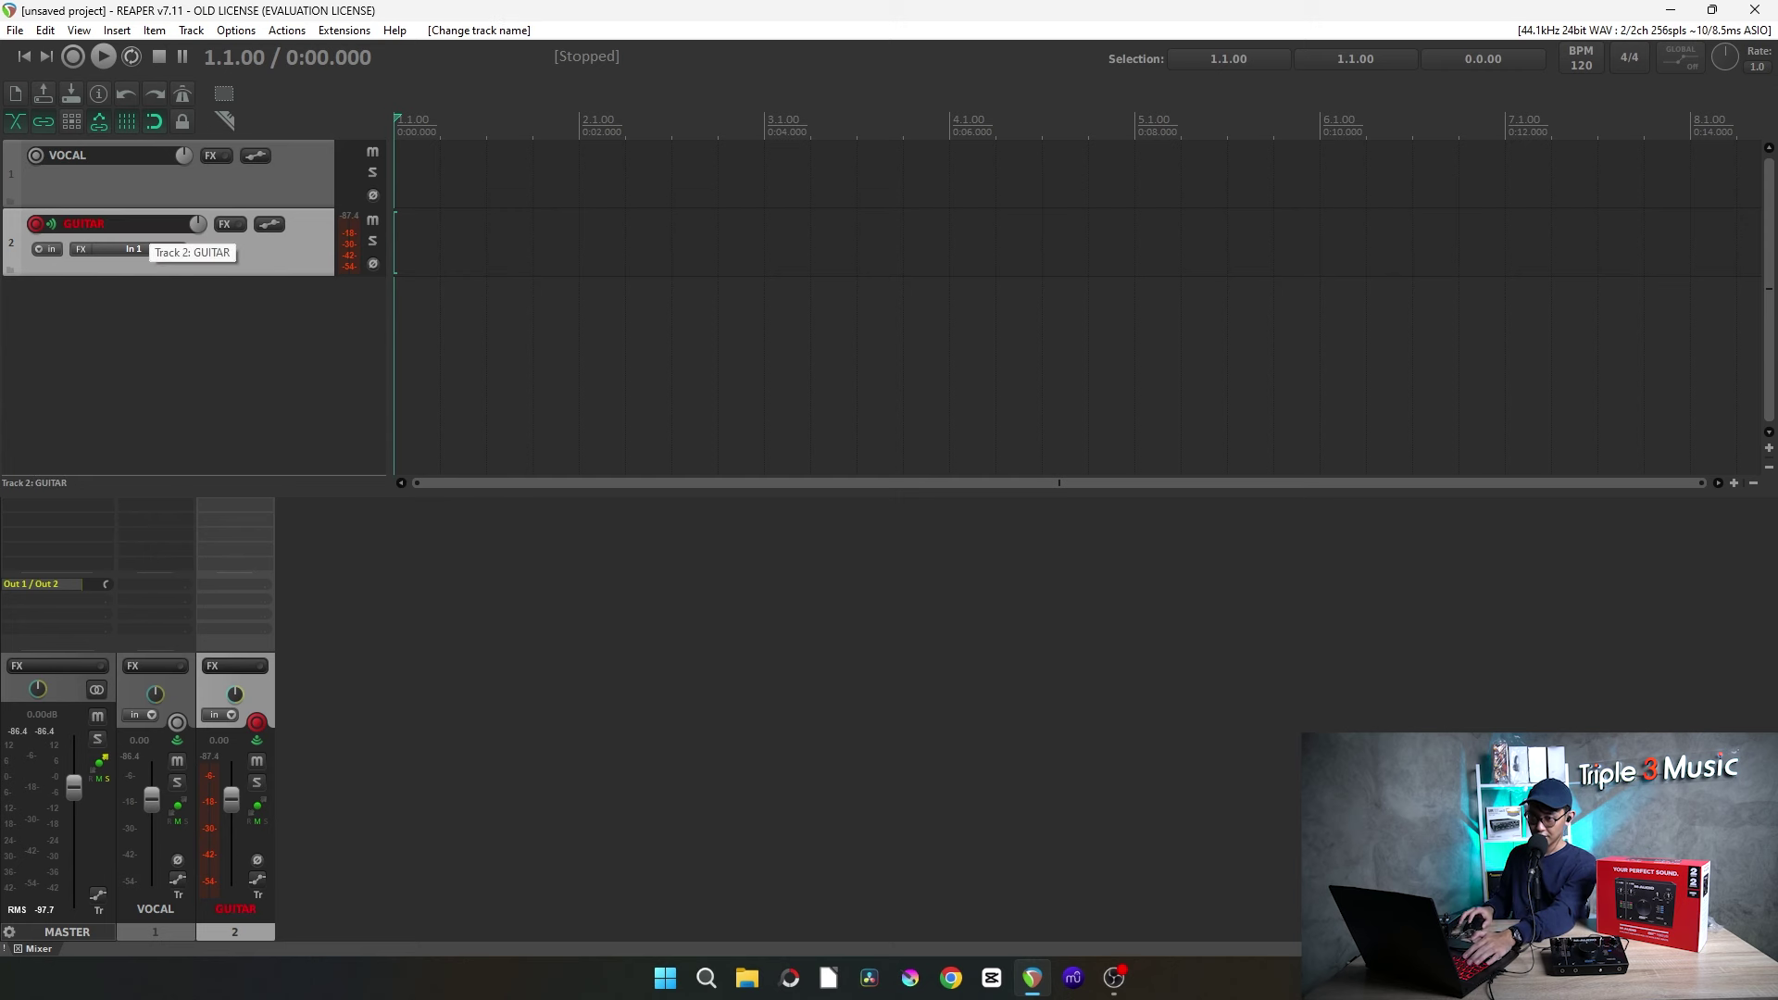
Set the GUITAR track's recording input to mono In 2.
{"action": "left_click", "coordinate": [145, 248]}
{"action": "mouse_move", "coordinate": [223, 257]}
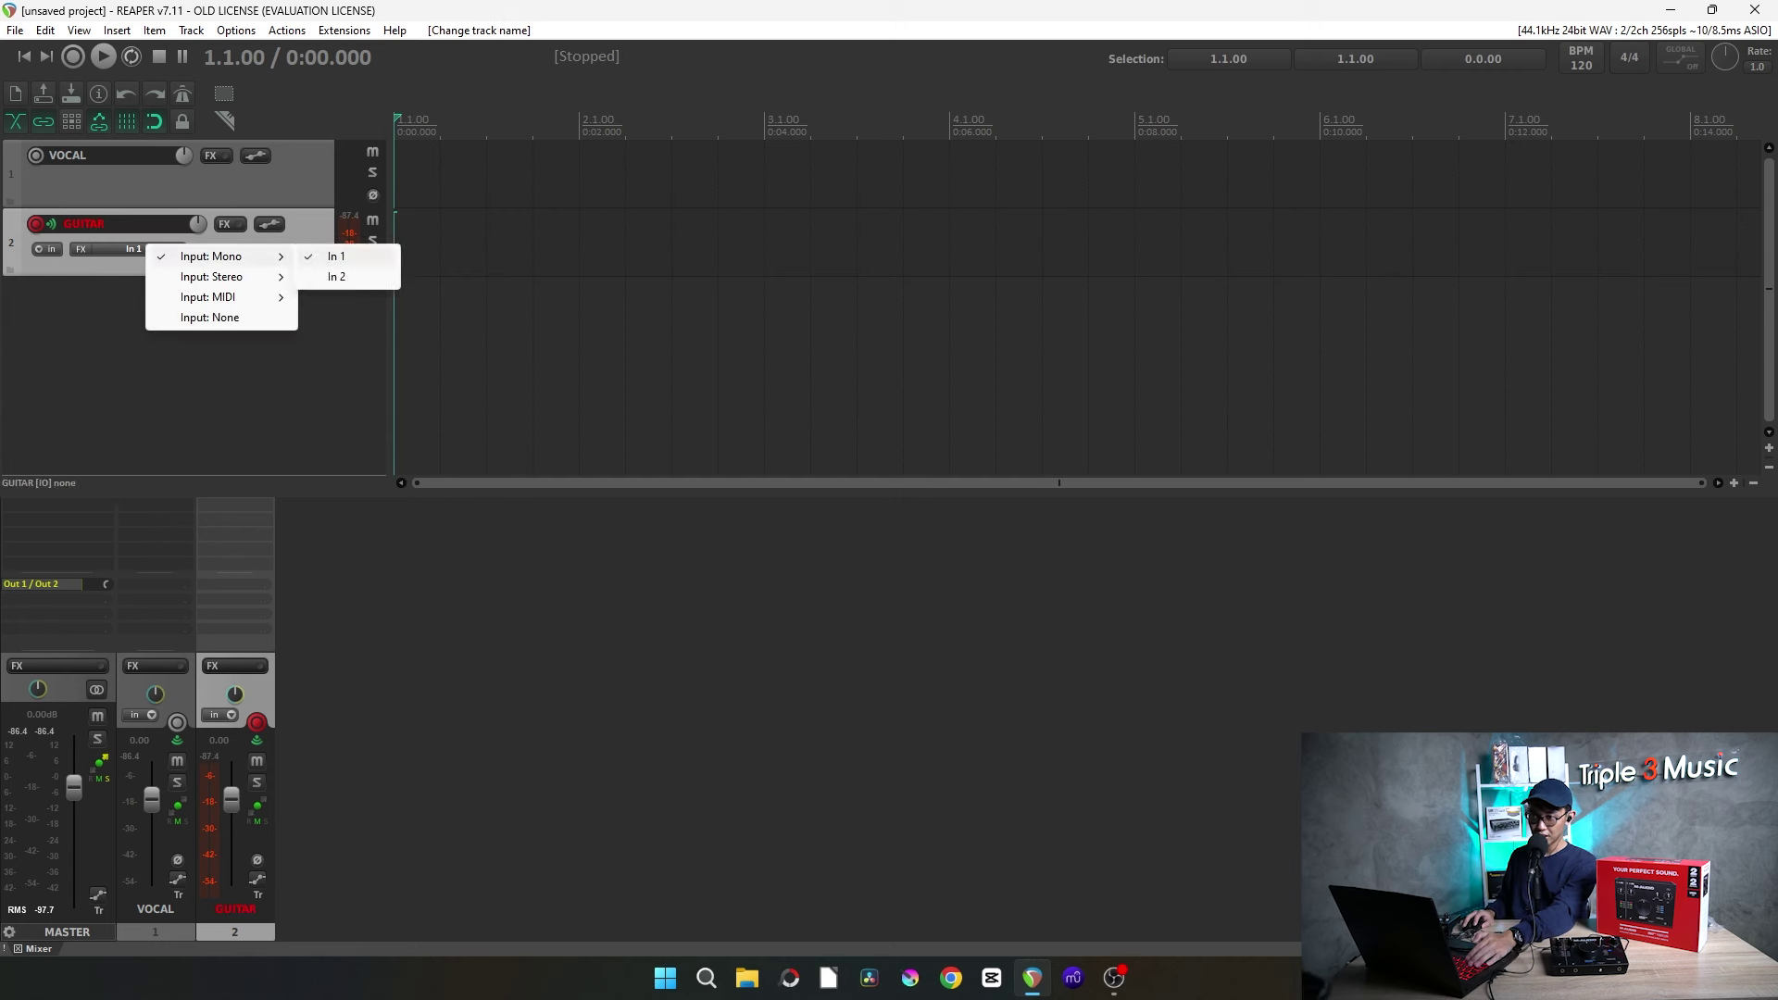
{"action": "left_click", "coordinate": [343, 276]}
Disarm track 2, leaving only the GUITAR track armed for recording, and check the GUITAR track's input selection.
{"action": "left_click", "coordinate": [35, 223]}
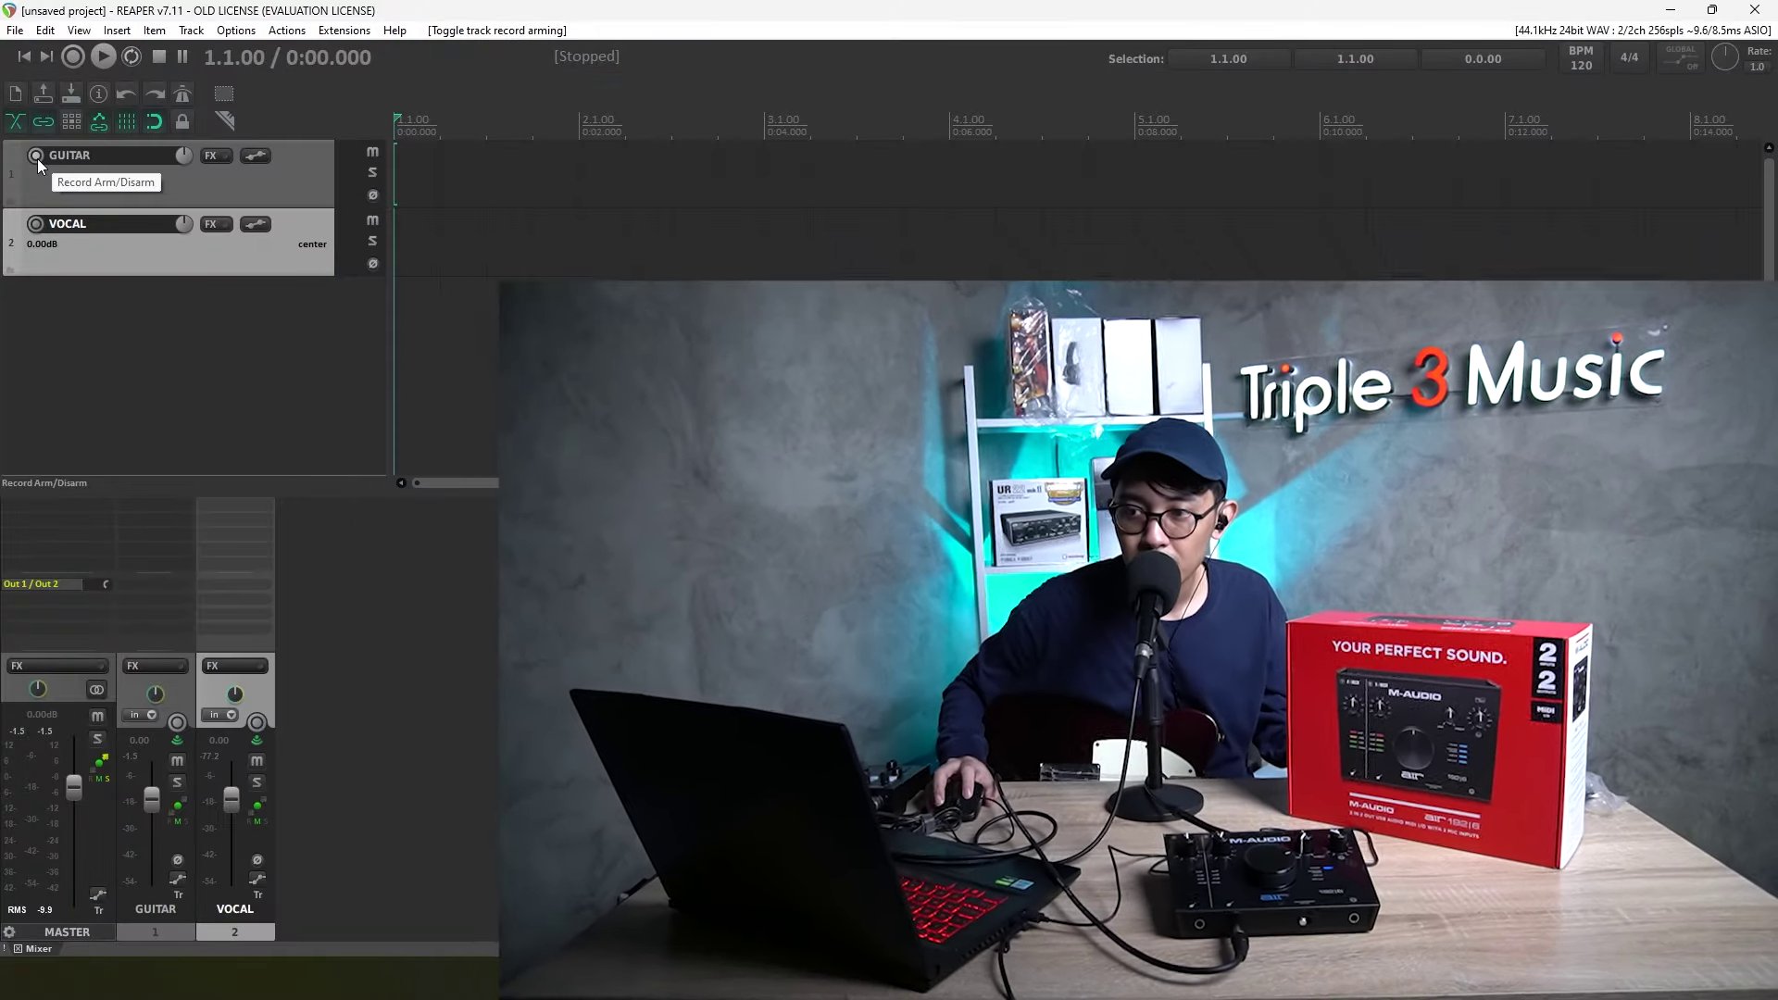
{"action": "left_click", "coordinate": [37, 156]}
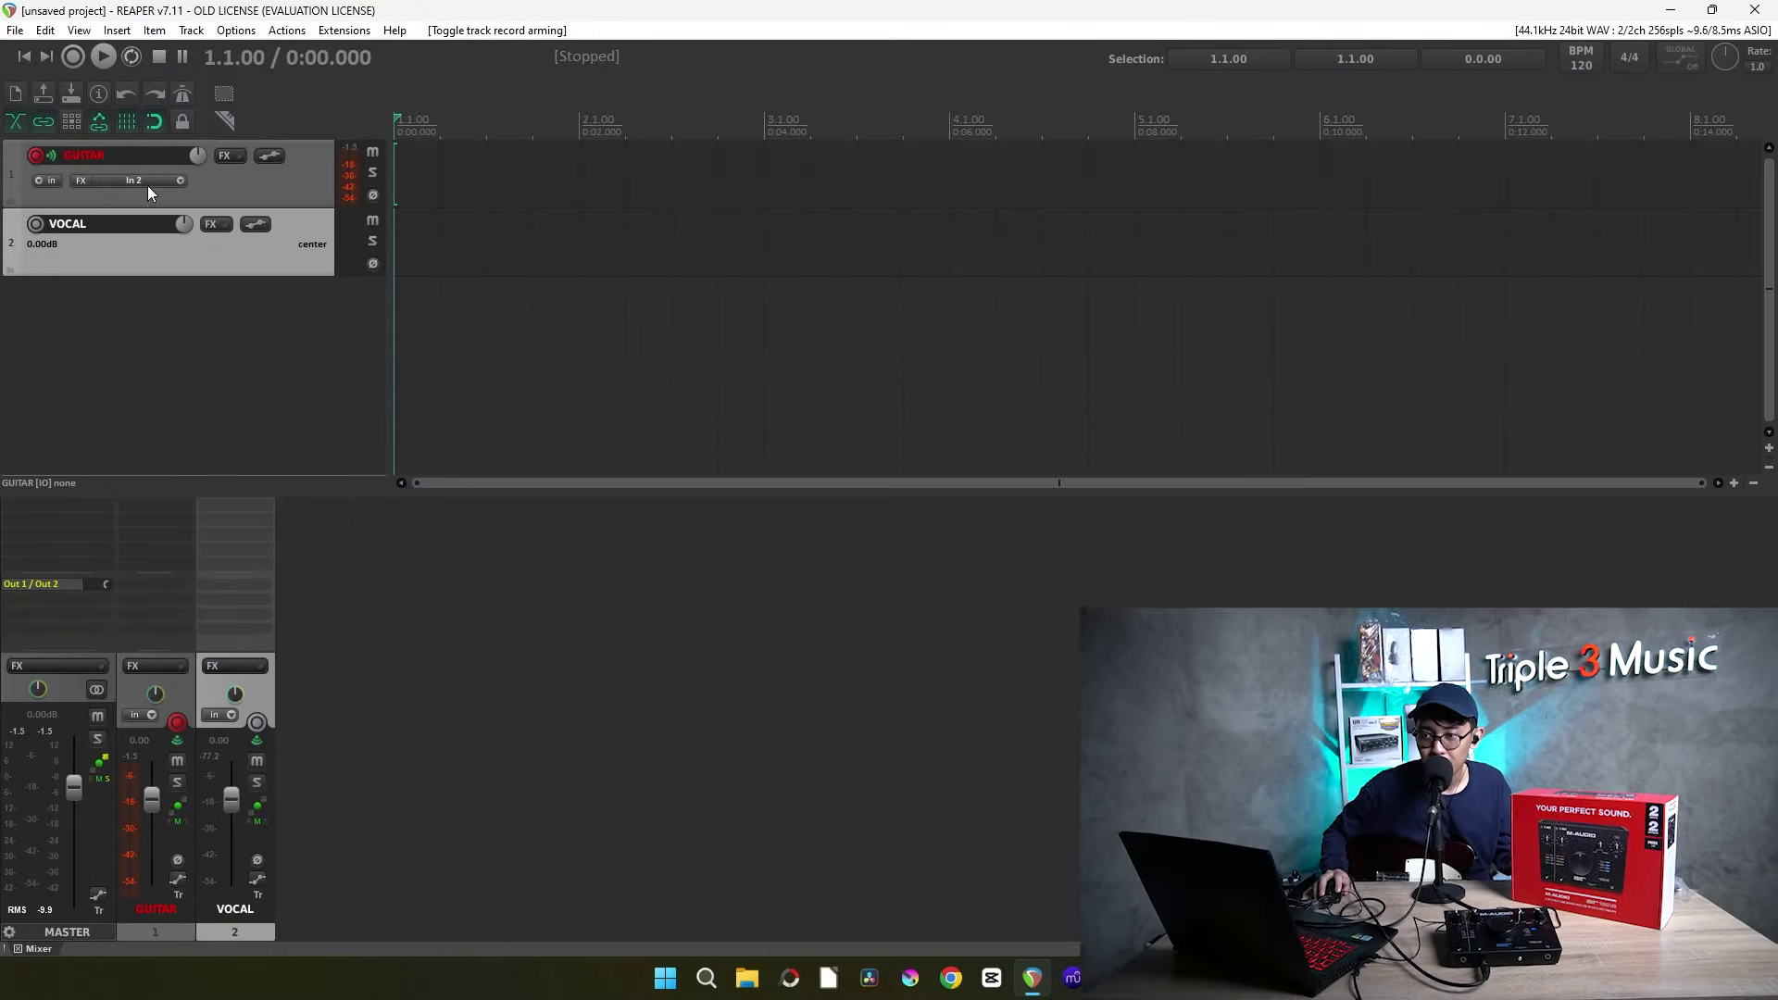
{"action": "left_click", "coordinate": [148, 185]}
{"action": "left_click", "coordinate": [304, 9]}
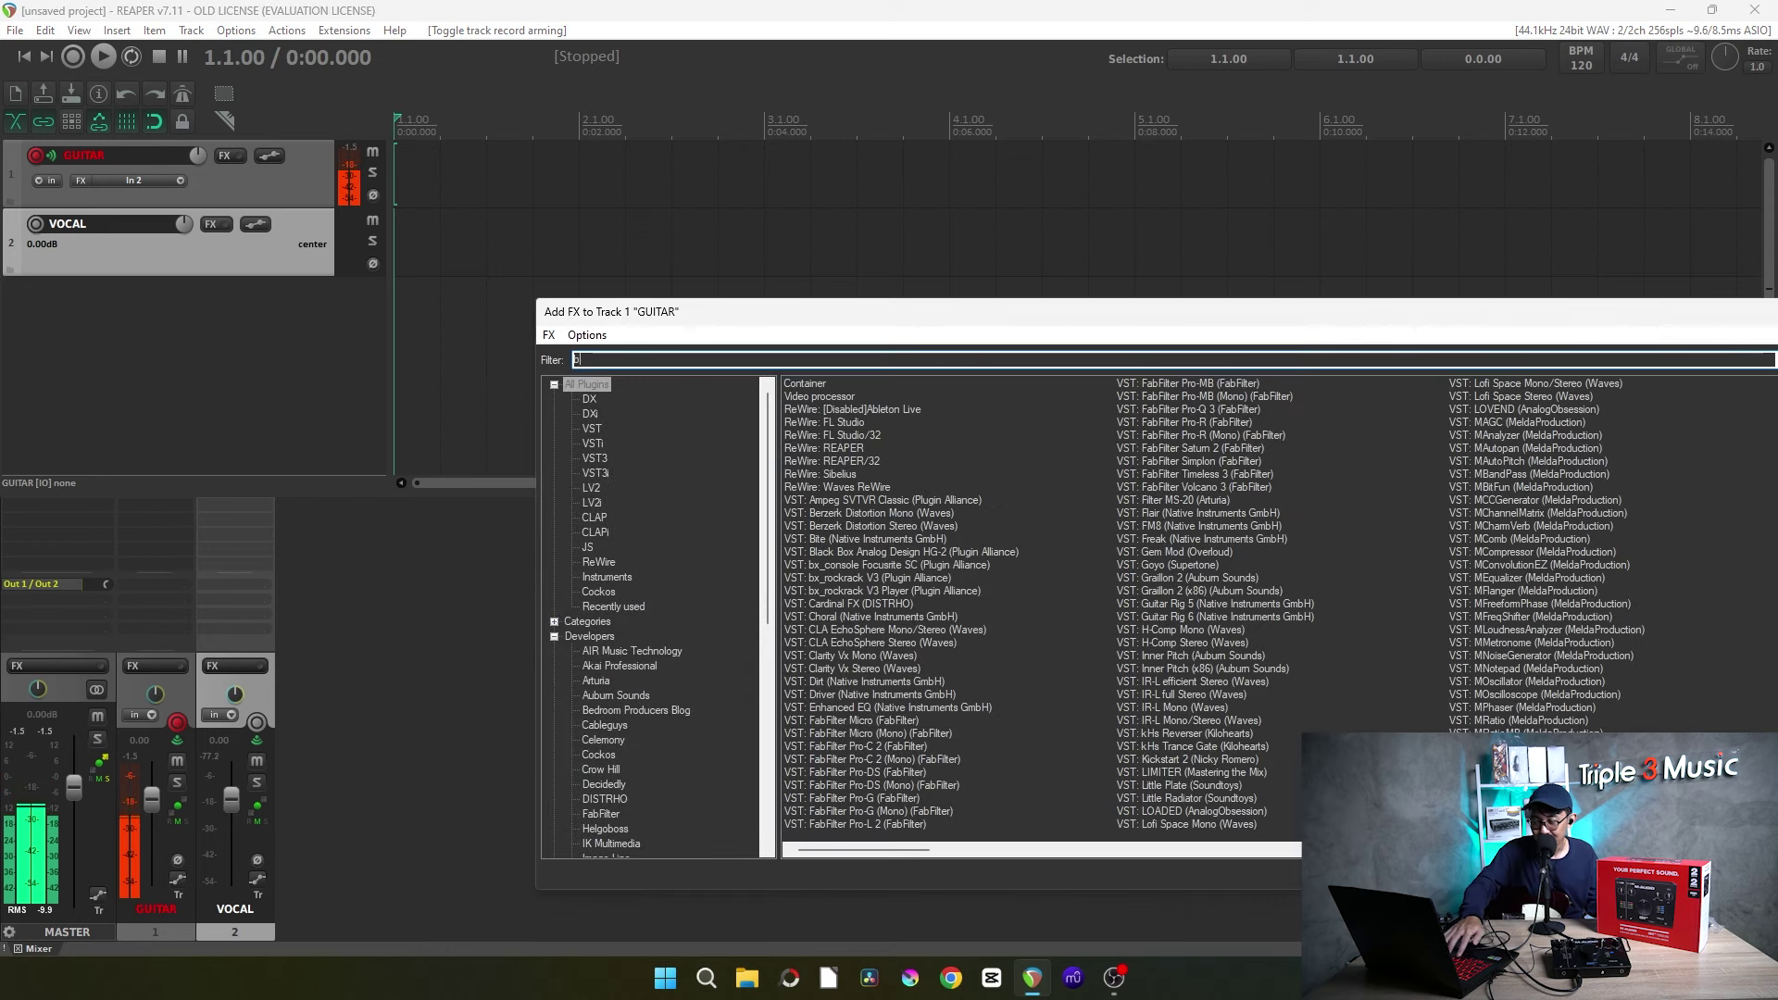
Add the VST bx_rockrack V3 Player to the GUITAR track and load its ENGL Clean preset after trying Brit Clean.
{"action": "type", "text": "x"}
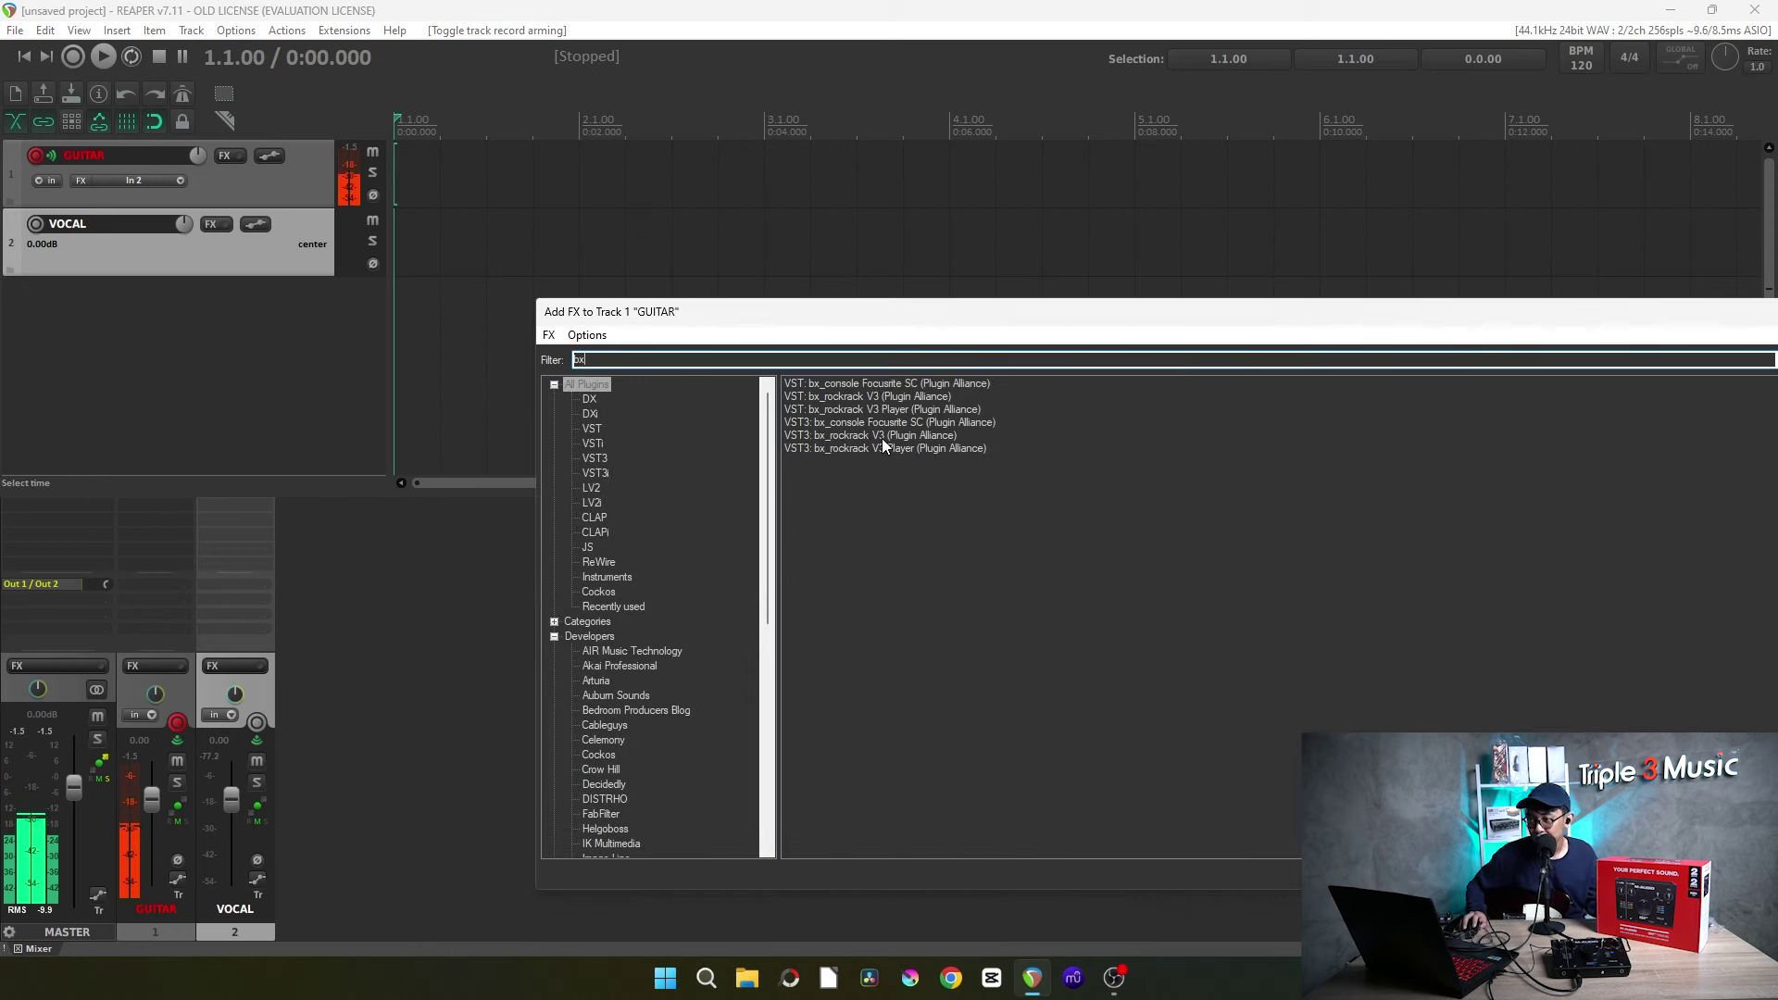
{"action": "double_click", "coordinate": [910, 412]}
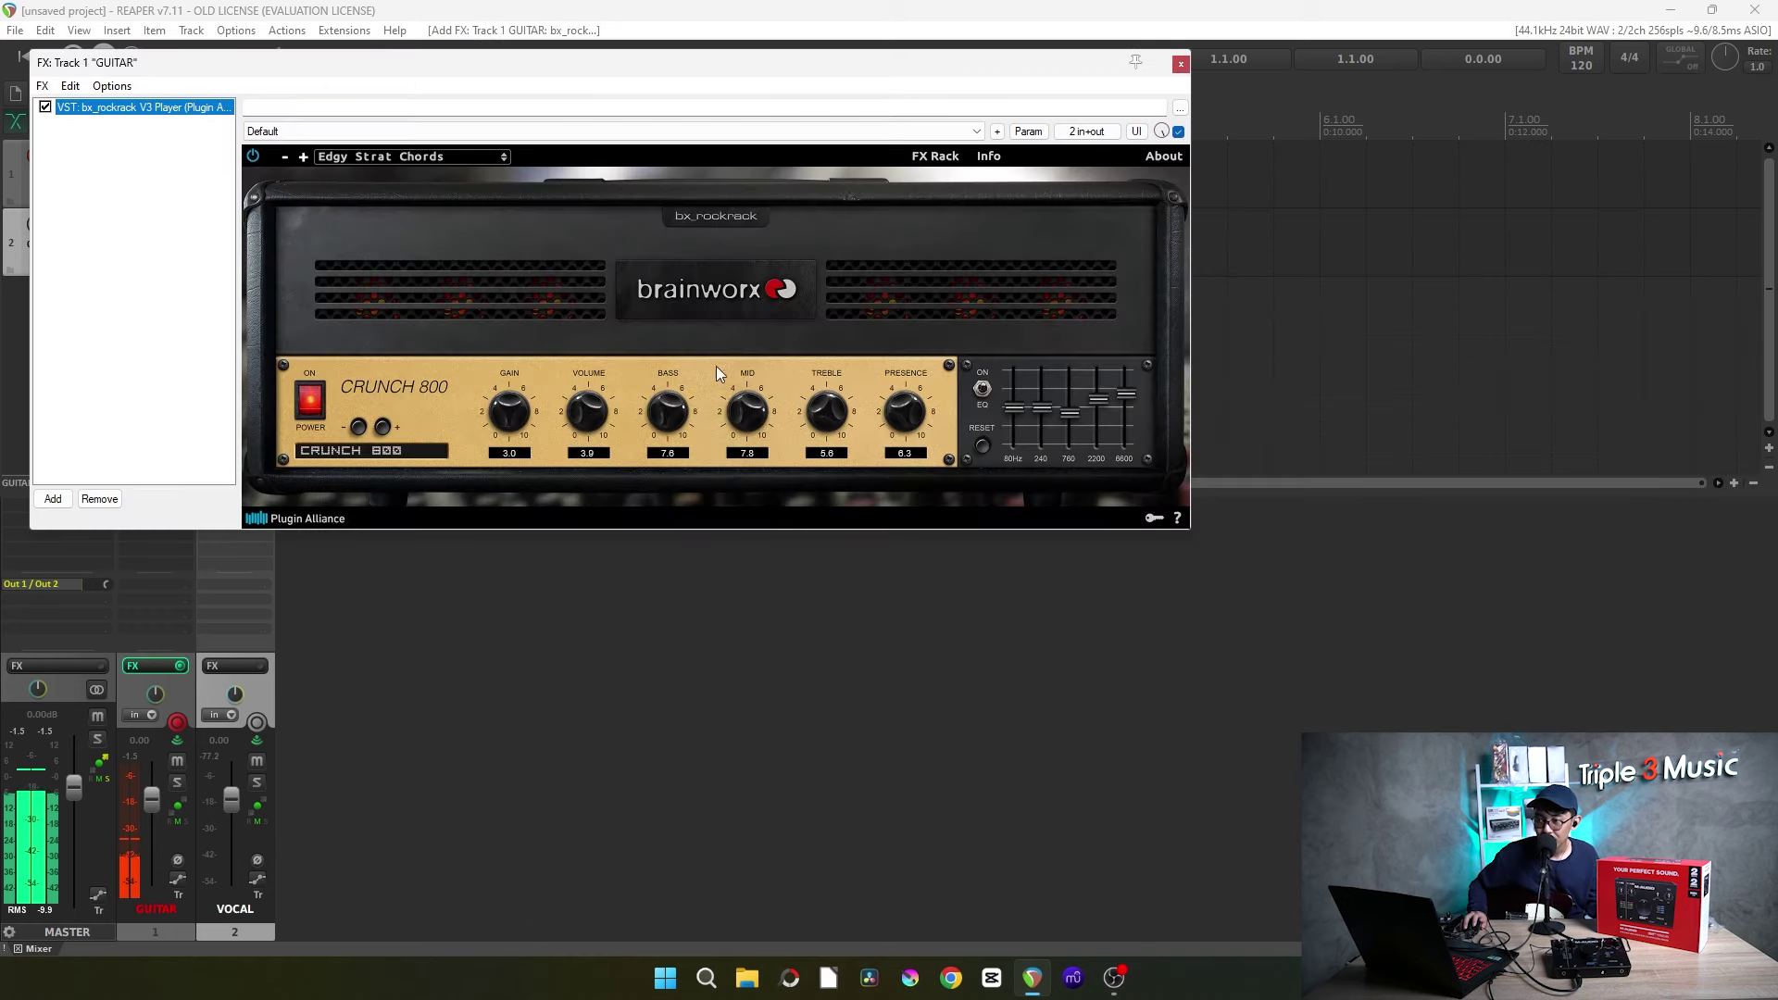
{"action": "left_click", "coordinate": [459, 158]}
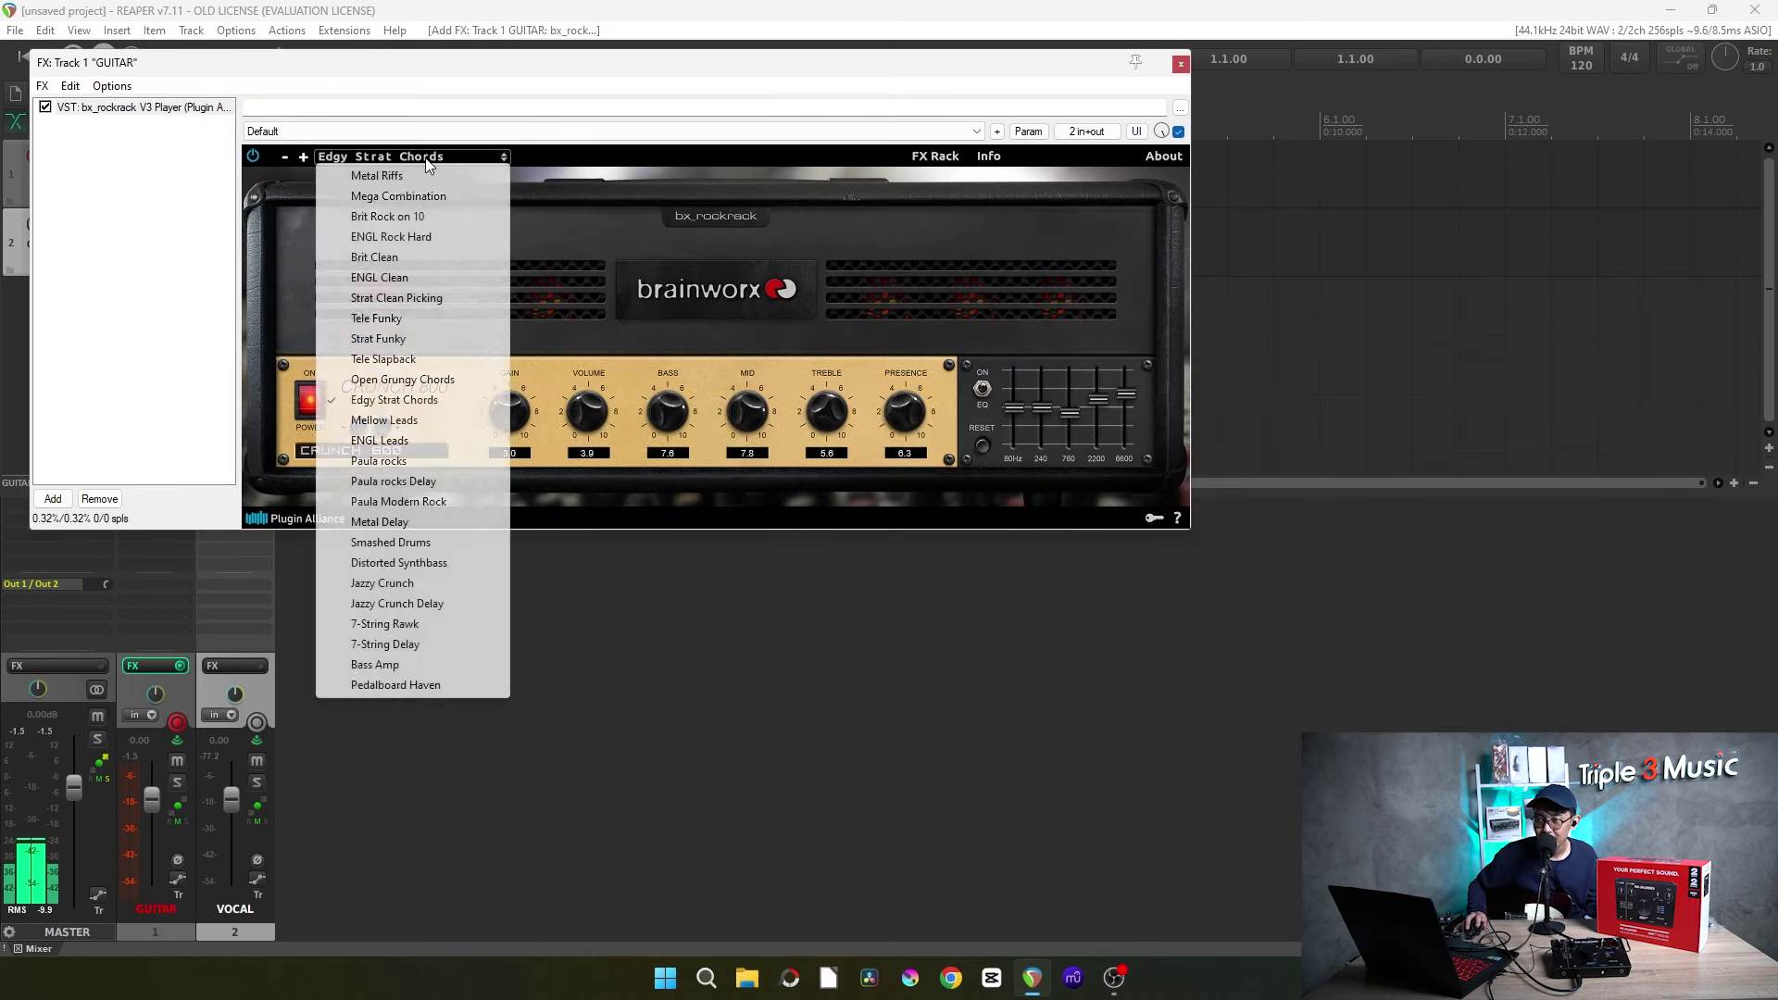
{"action": "left_click", "coordinate": [392, 259]}
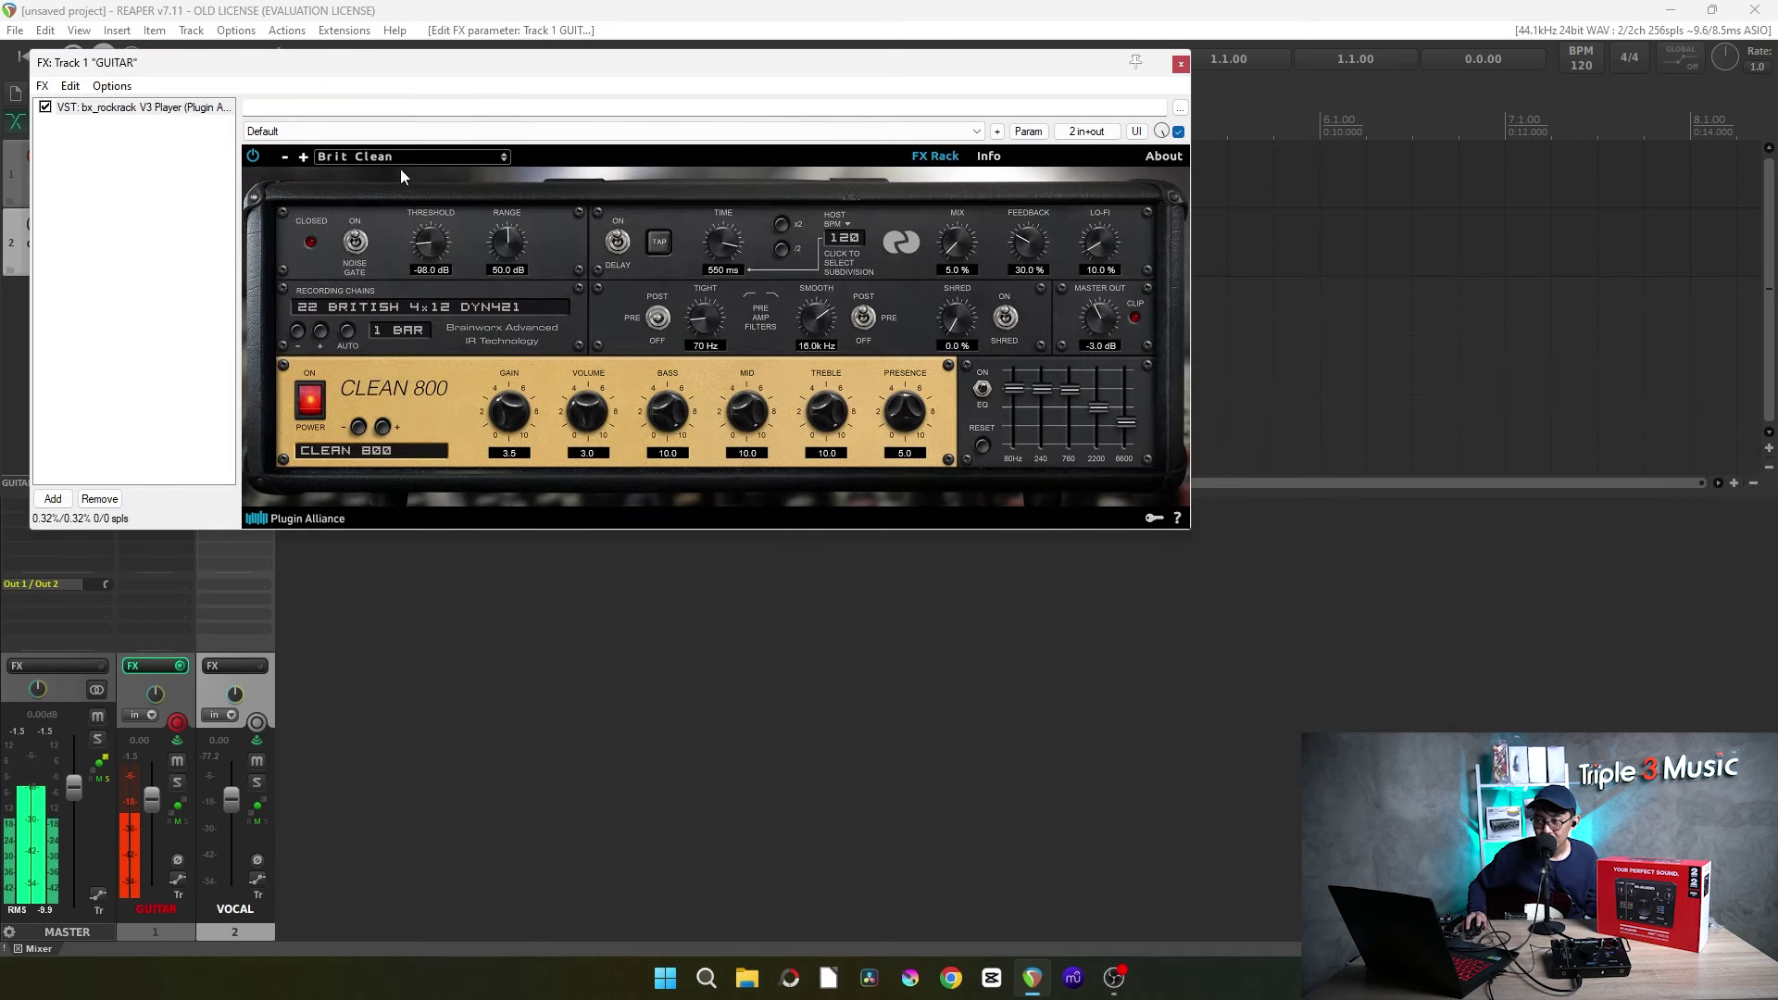
{"action": "left_click", "coordinate": [398, 159]}
{"action": "left_click", "coordinate": [398, 278]}
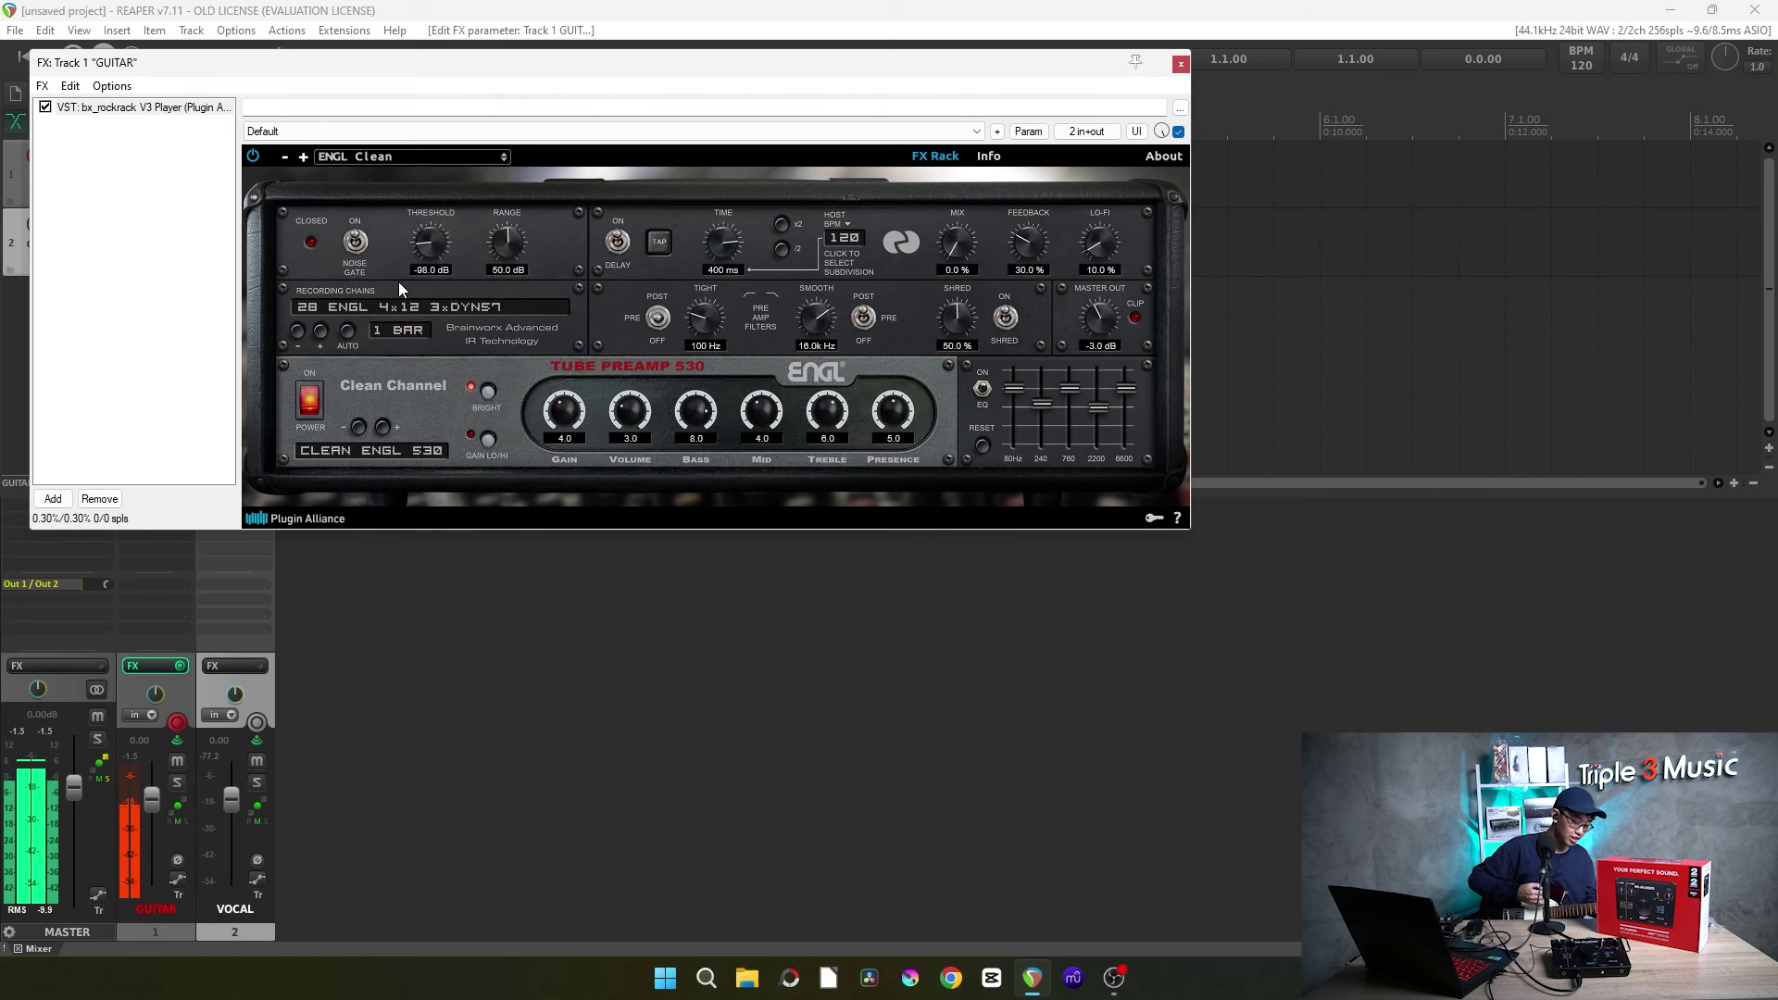
{"action": "left_click", "coordinate": [1180, 65]}
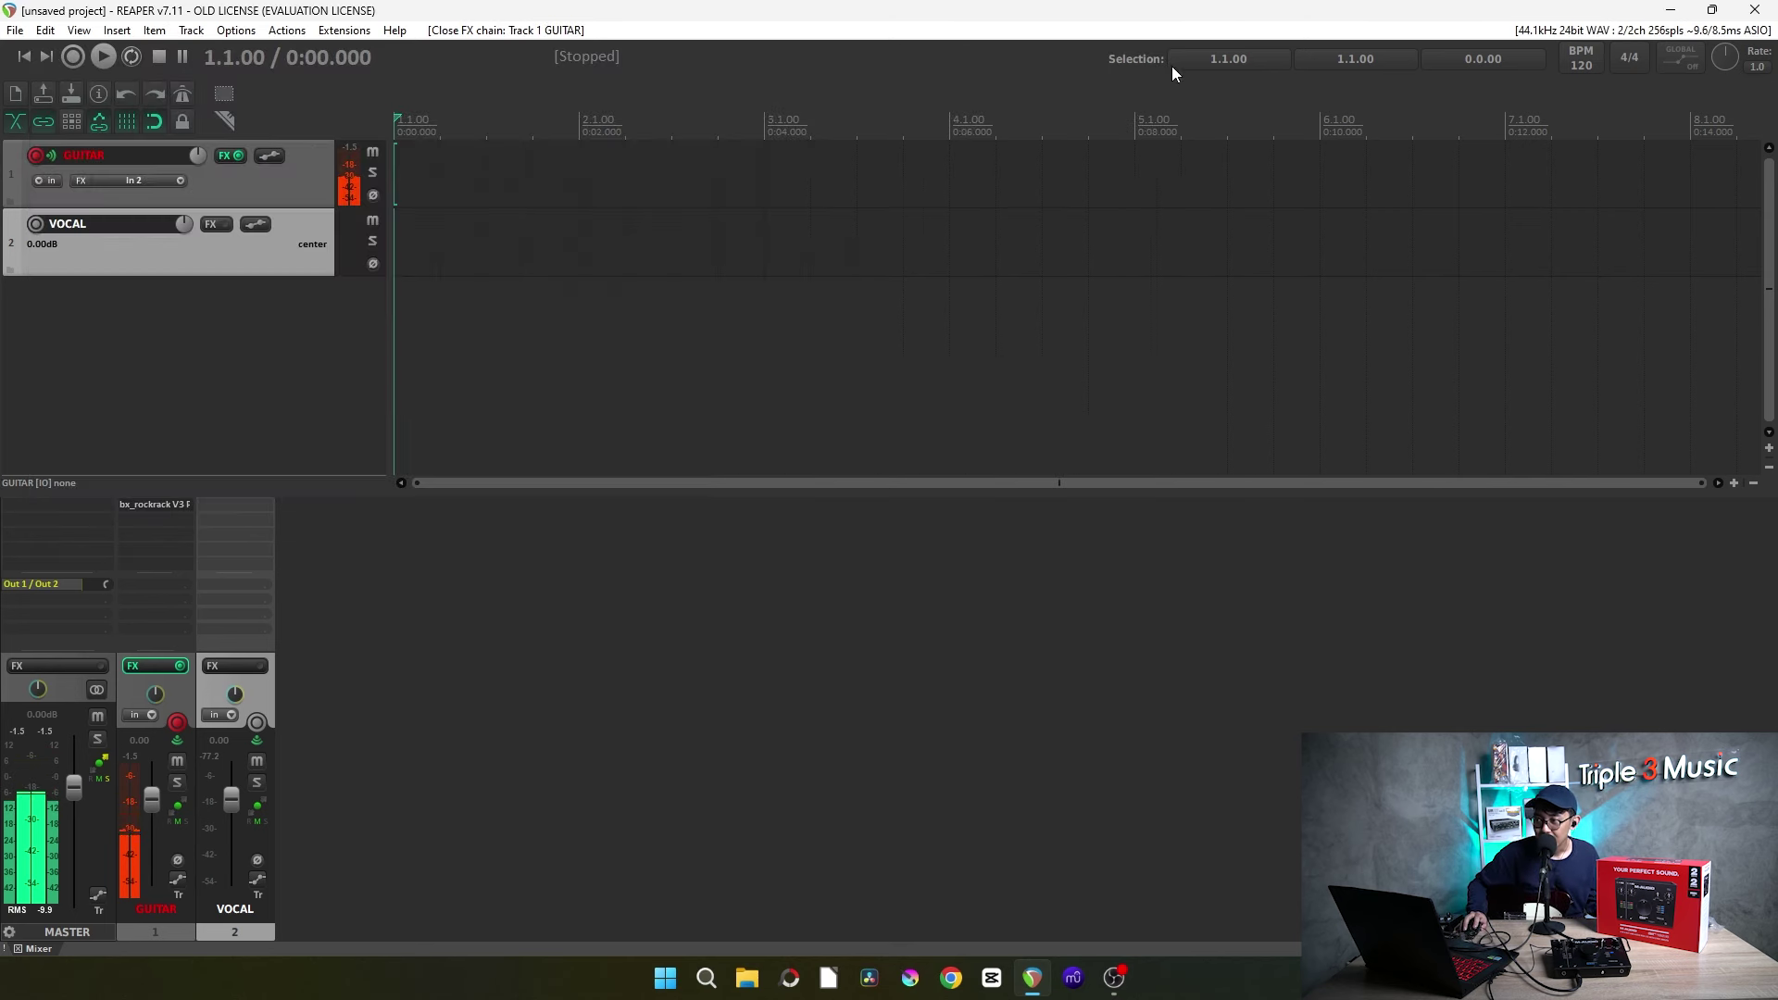
Enable the metronome and record a take of about 23 seconds on the GUITAR track, keeping the recorded media.
{"action": "left_click", "coordinate": [183, 94]}
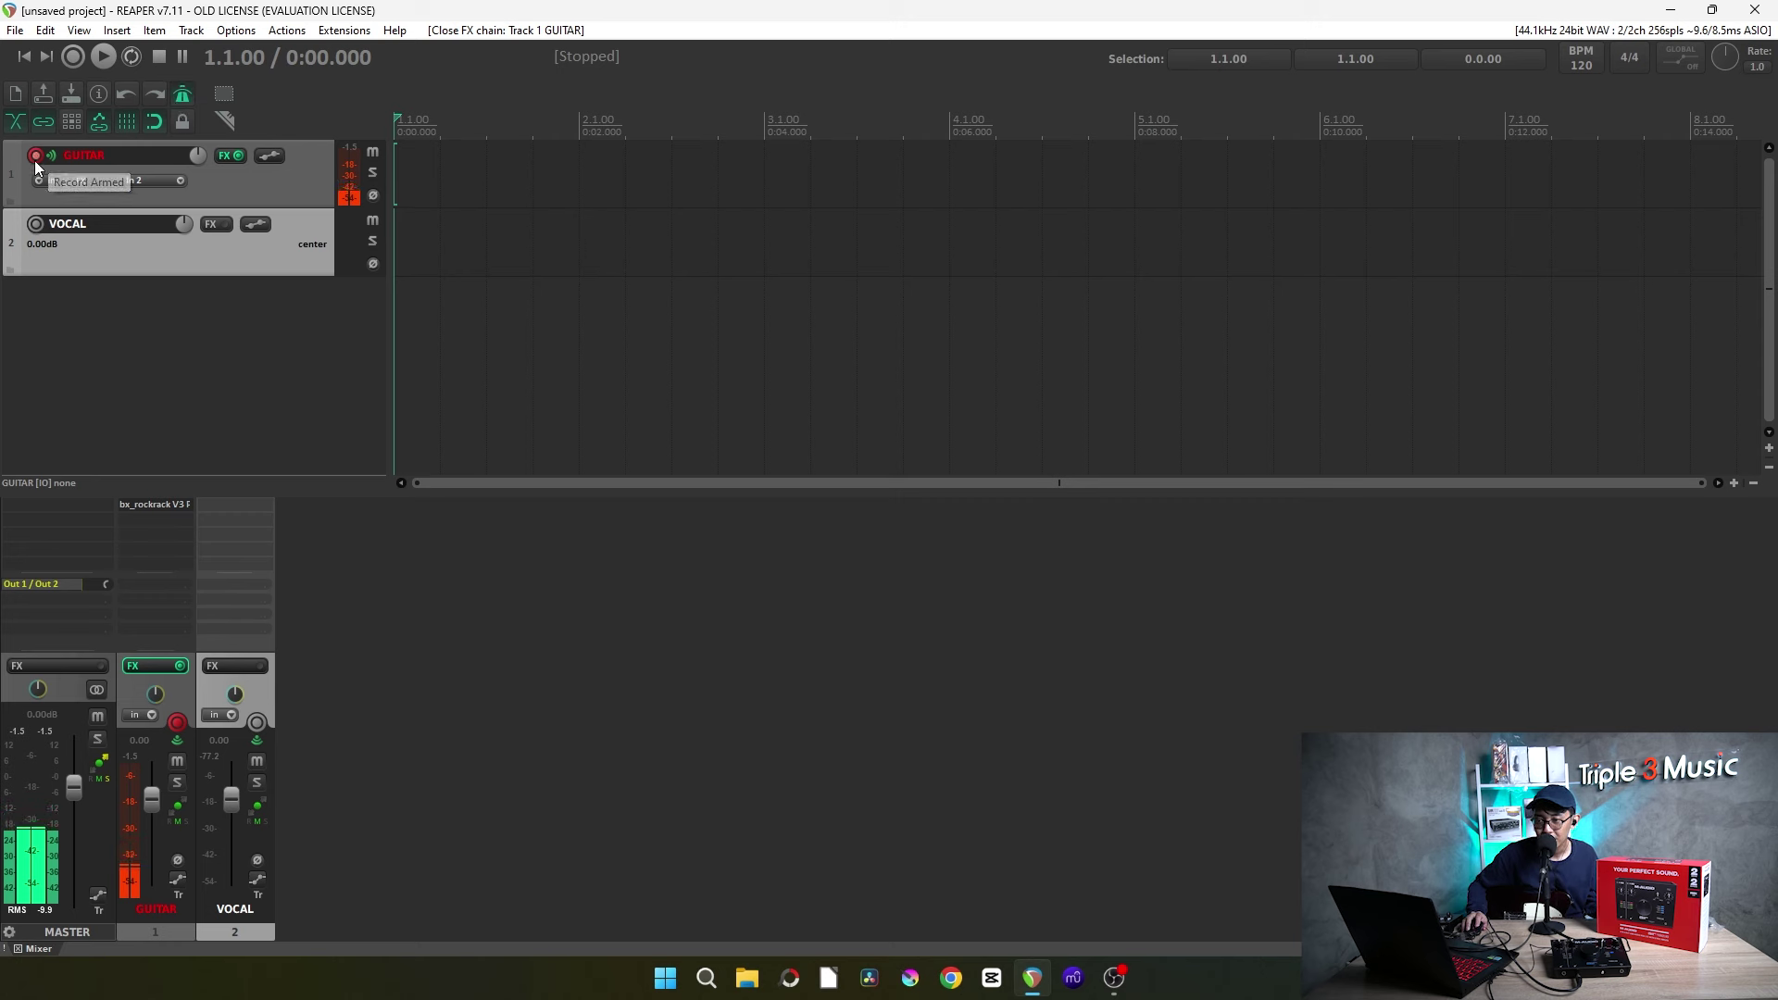
{"action": "left_click", "coordinate": [80, 59]}
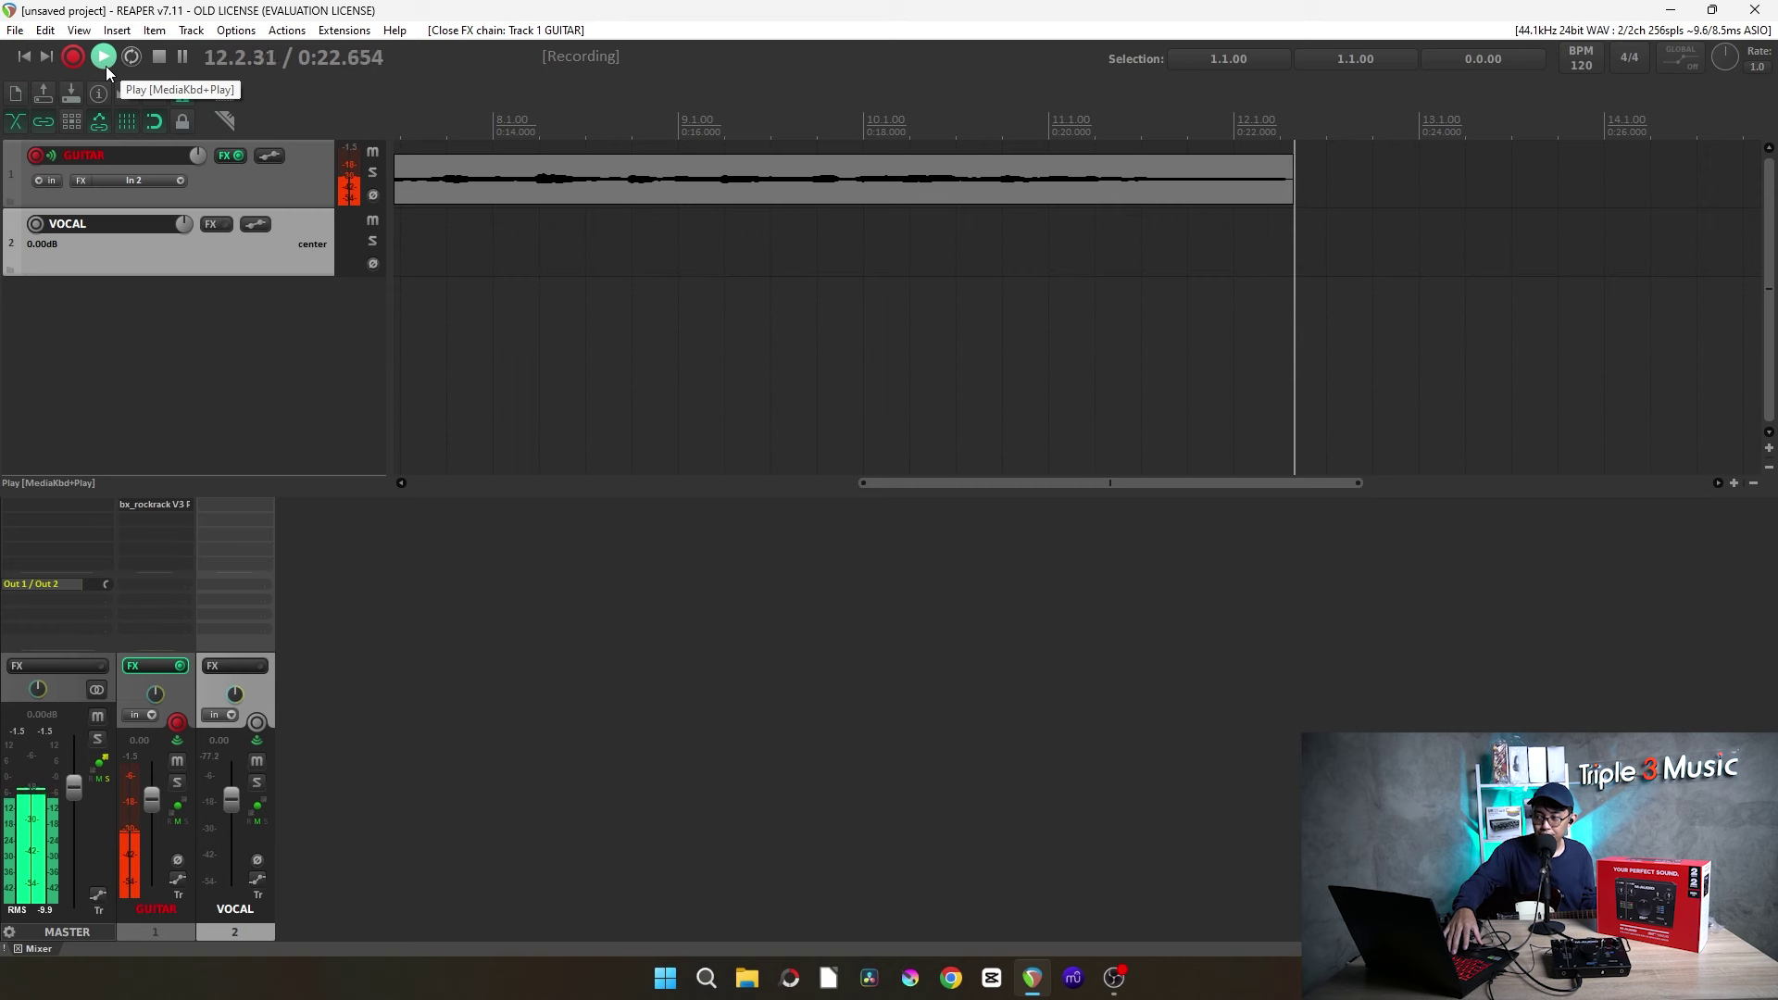
{"action": "key", "text": "space"}
{"action": "key", "text": "Return"}
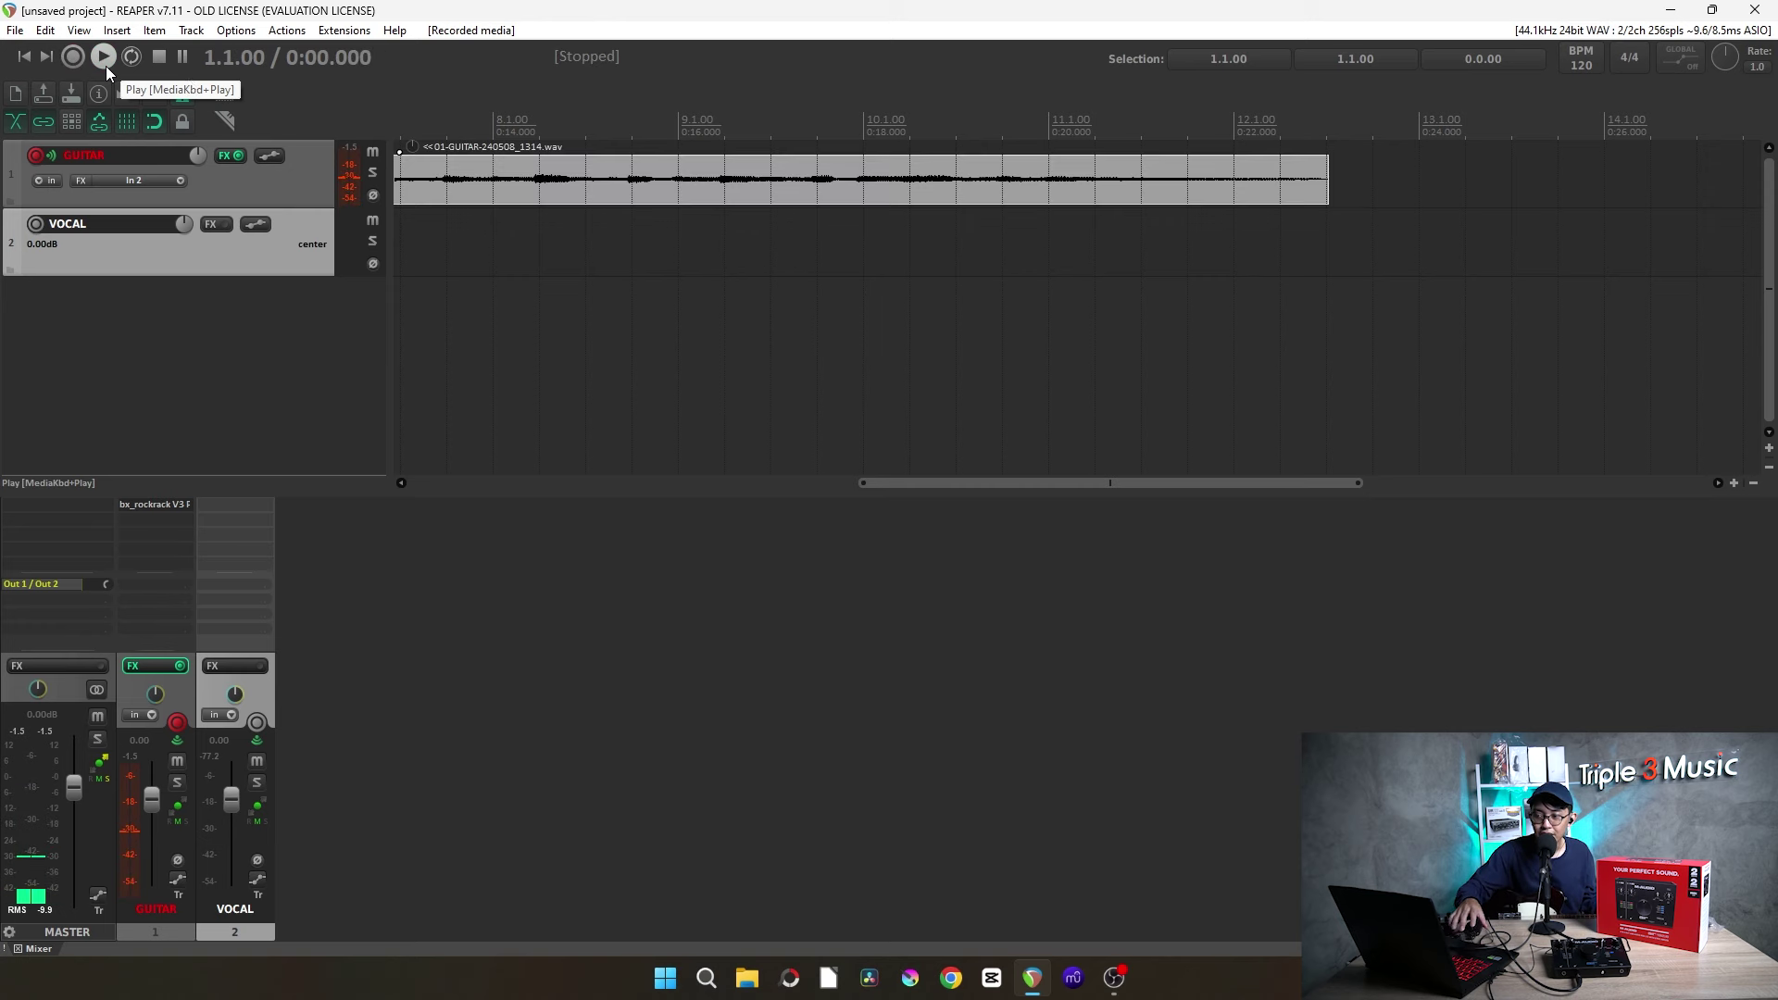
Disarm the GUITAR track, arm the VOCAL track for recording and check its input options.
{"action": "left_click", "coordinate": [36, 157]}
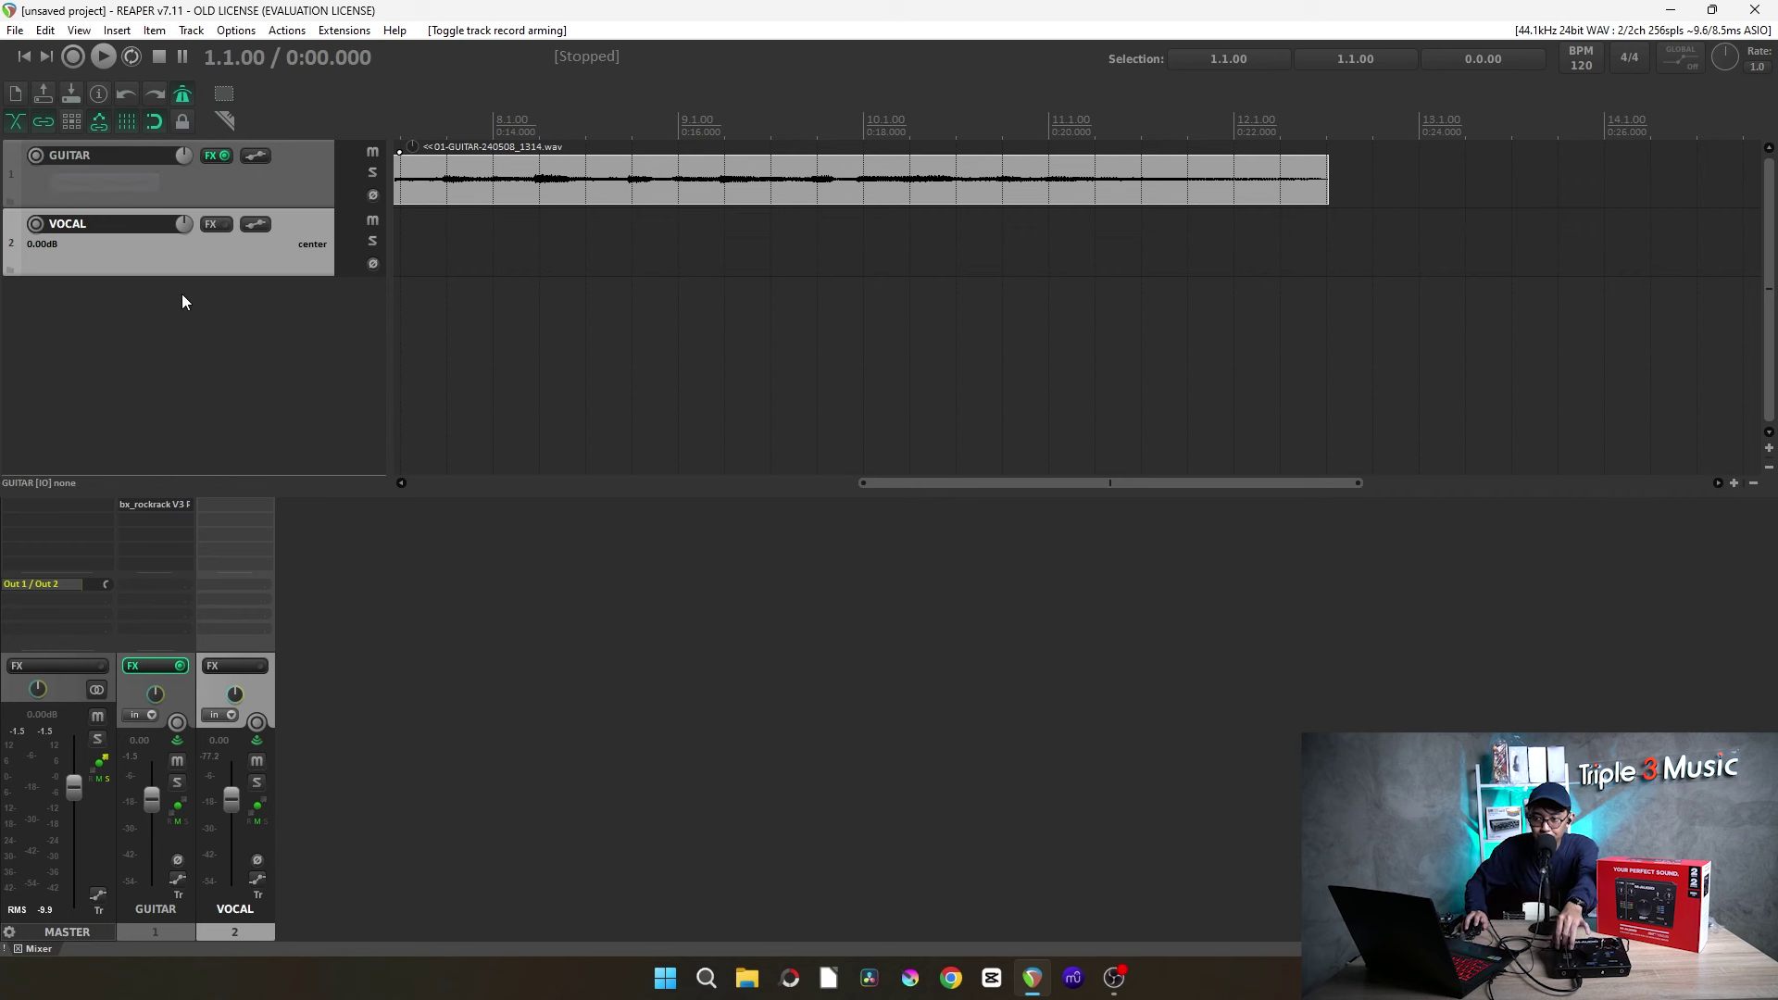
{"action": "left_click", "coordinate": [35, 224]}
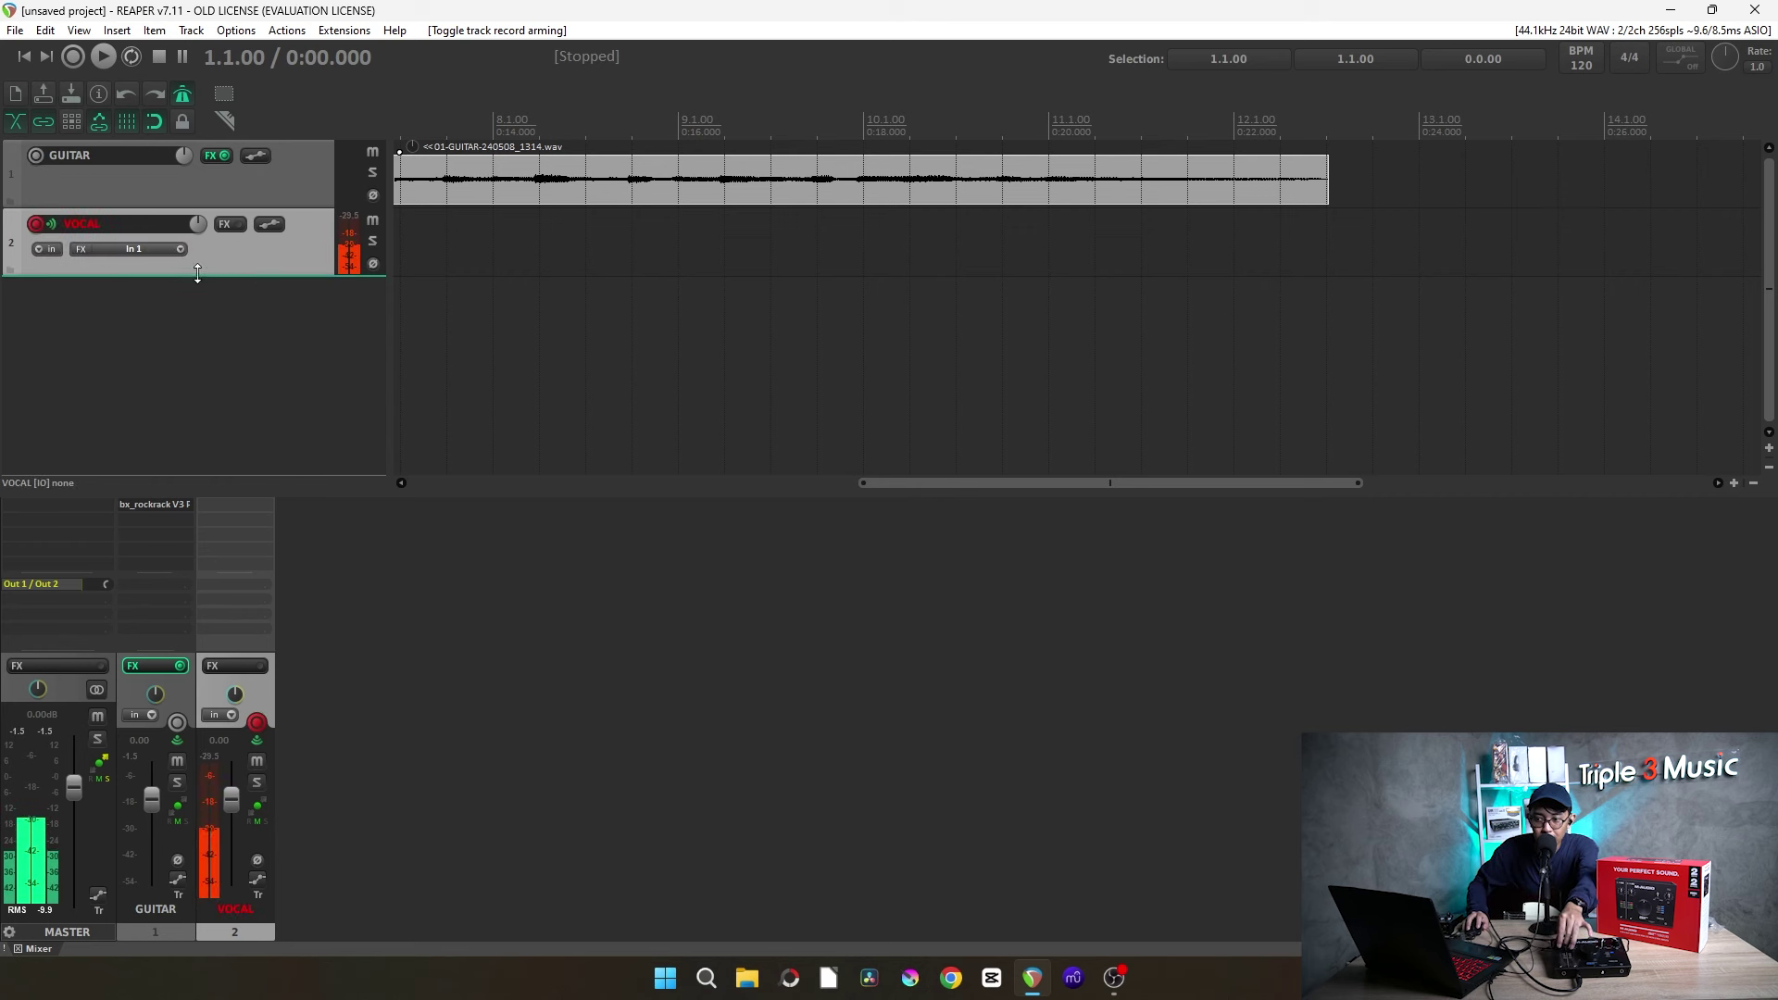
{"action": "left_click", "coordinate": [181, 247]}
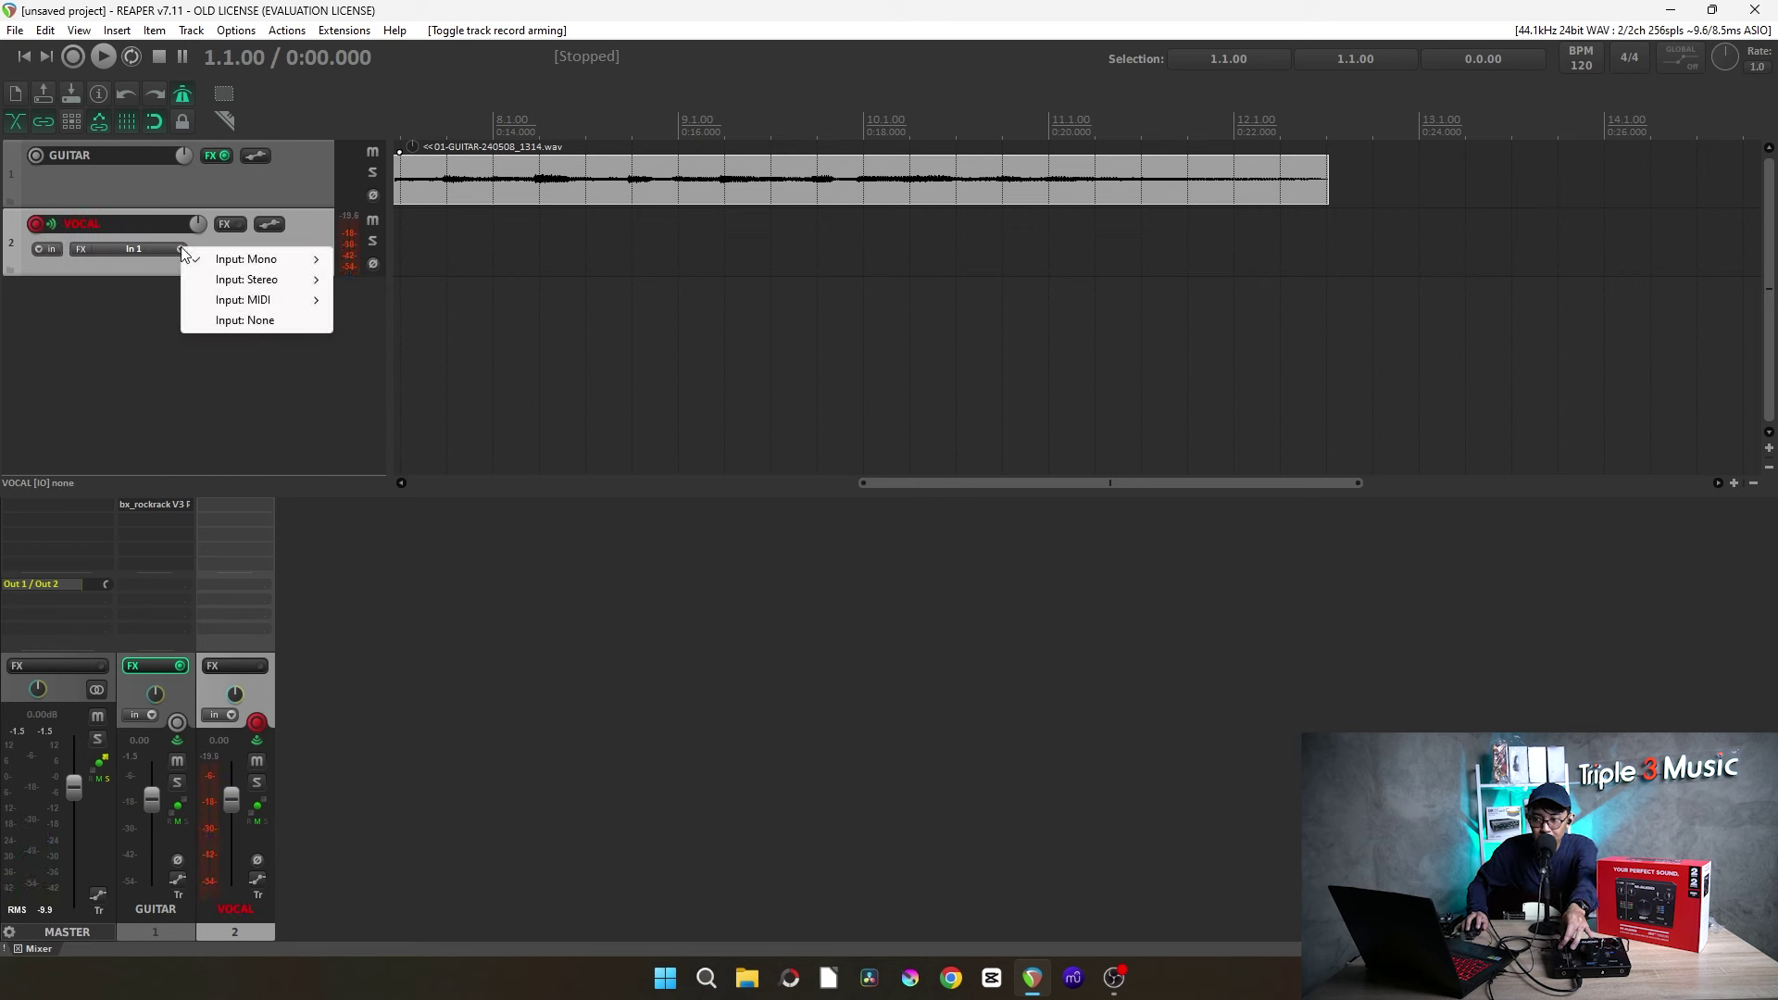
{"action": "left_click", "coordinate": [92, 313]}
Record a short take of about 4 seconds on the VOCAL track from the project start and keep it.
{"action": "scroll", "coordinate": [522, 274], "scroll_direction": "down", "scroll_amount": 3}
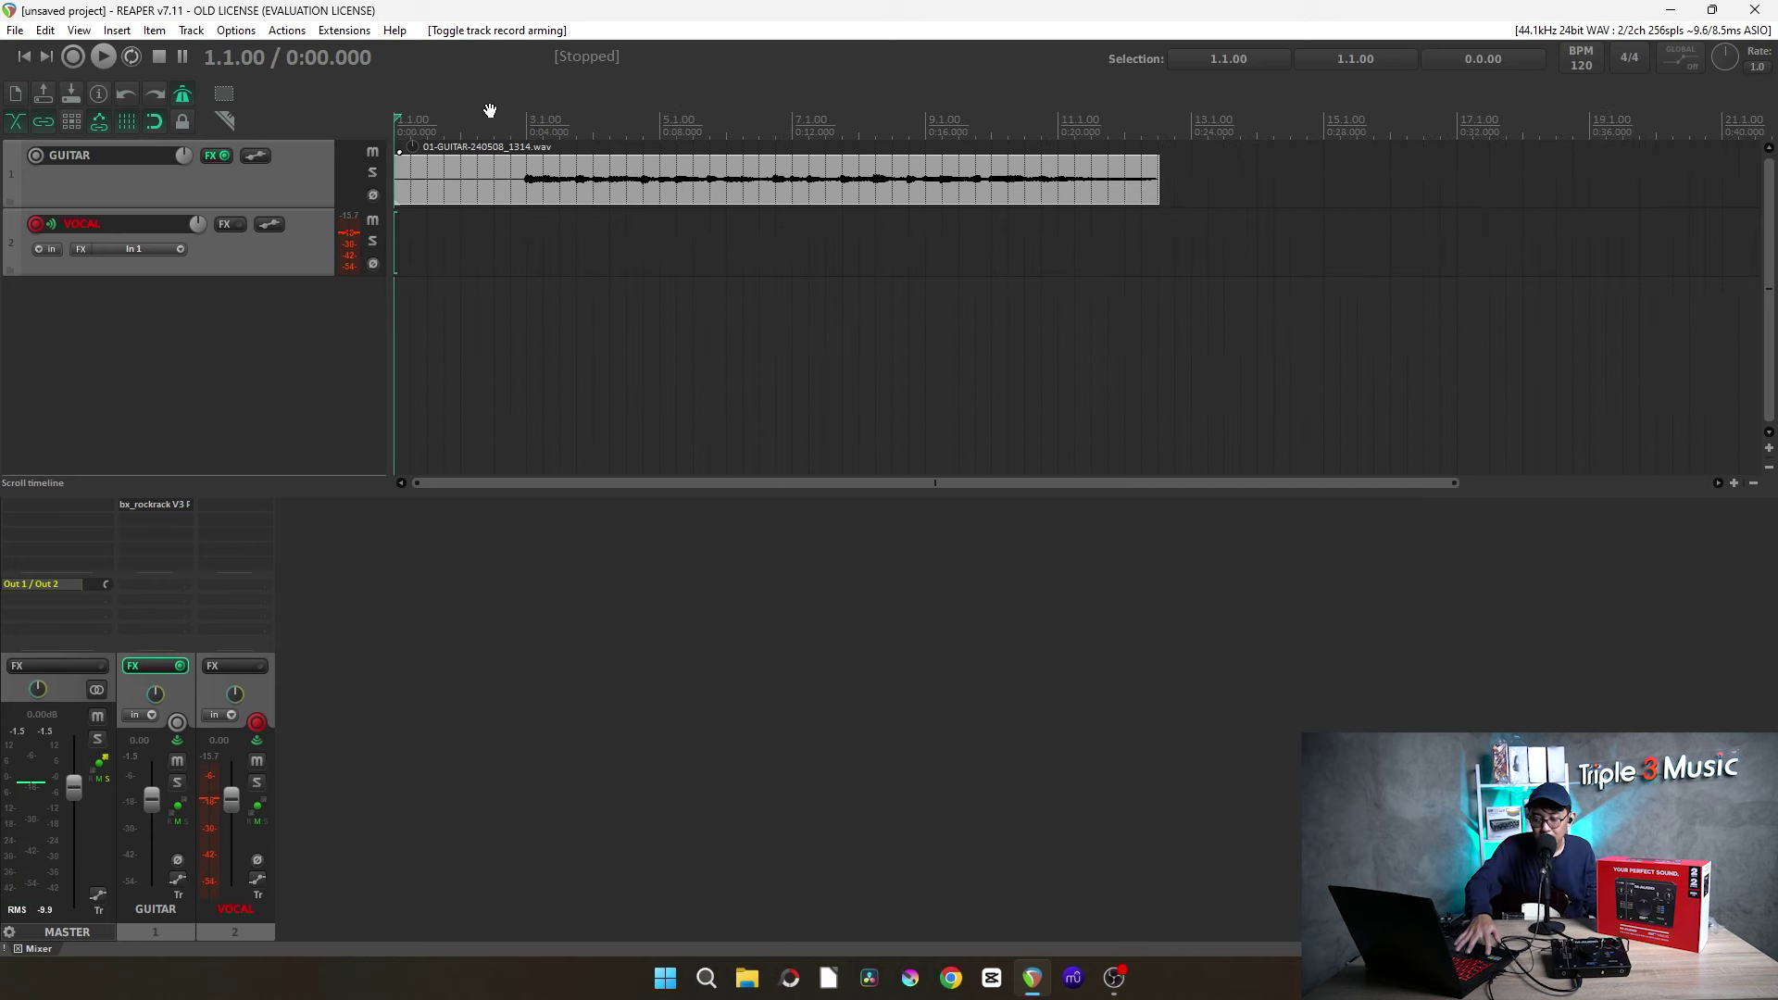
{"action": "key", "text": "ctrl+r"}
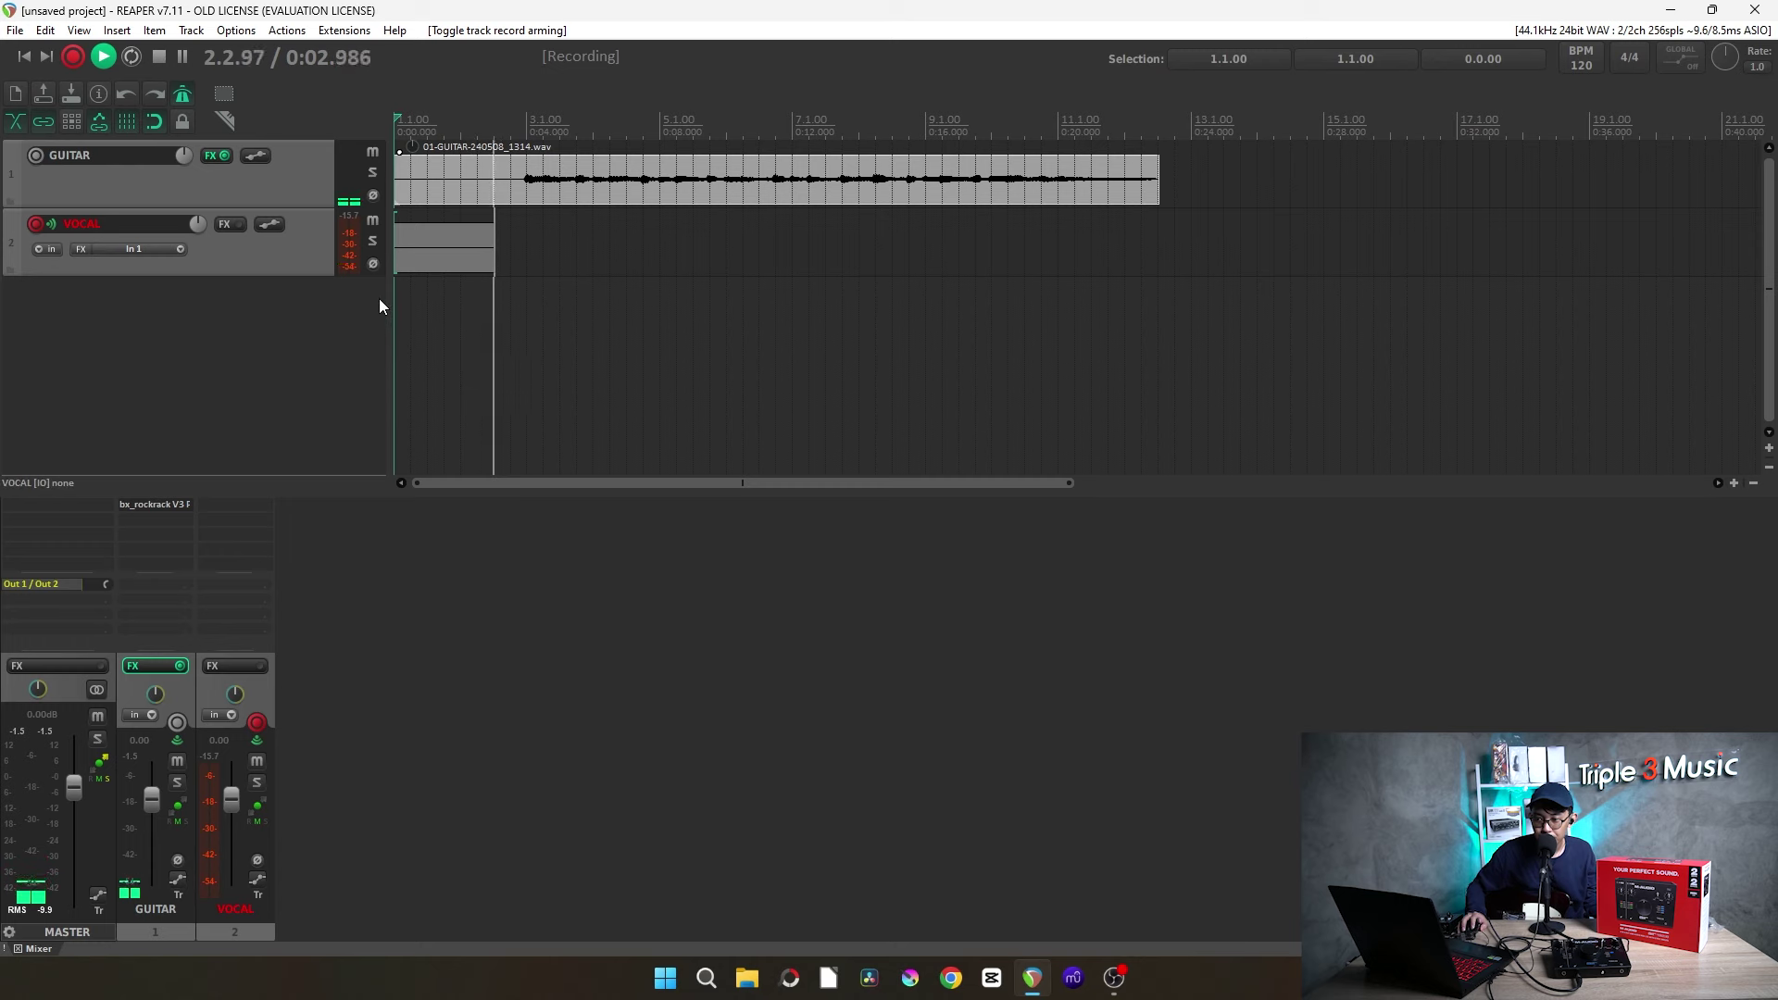
{"action": "key", "text": "space"}
{"action": "key", "text": "Return"}
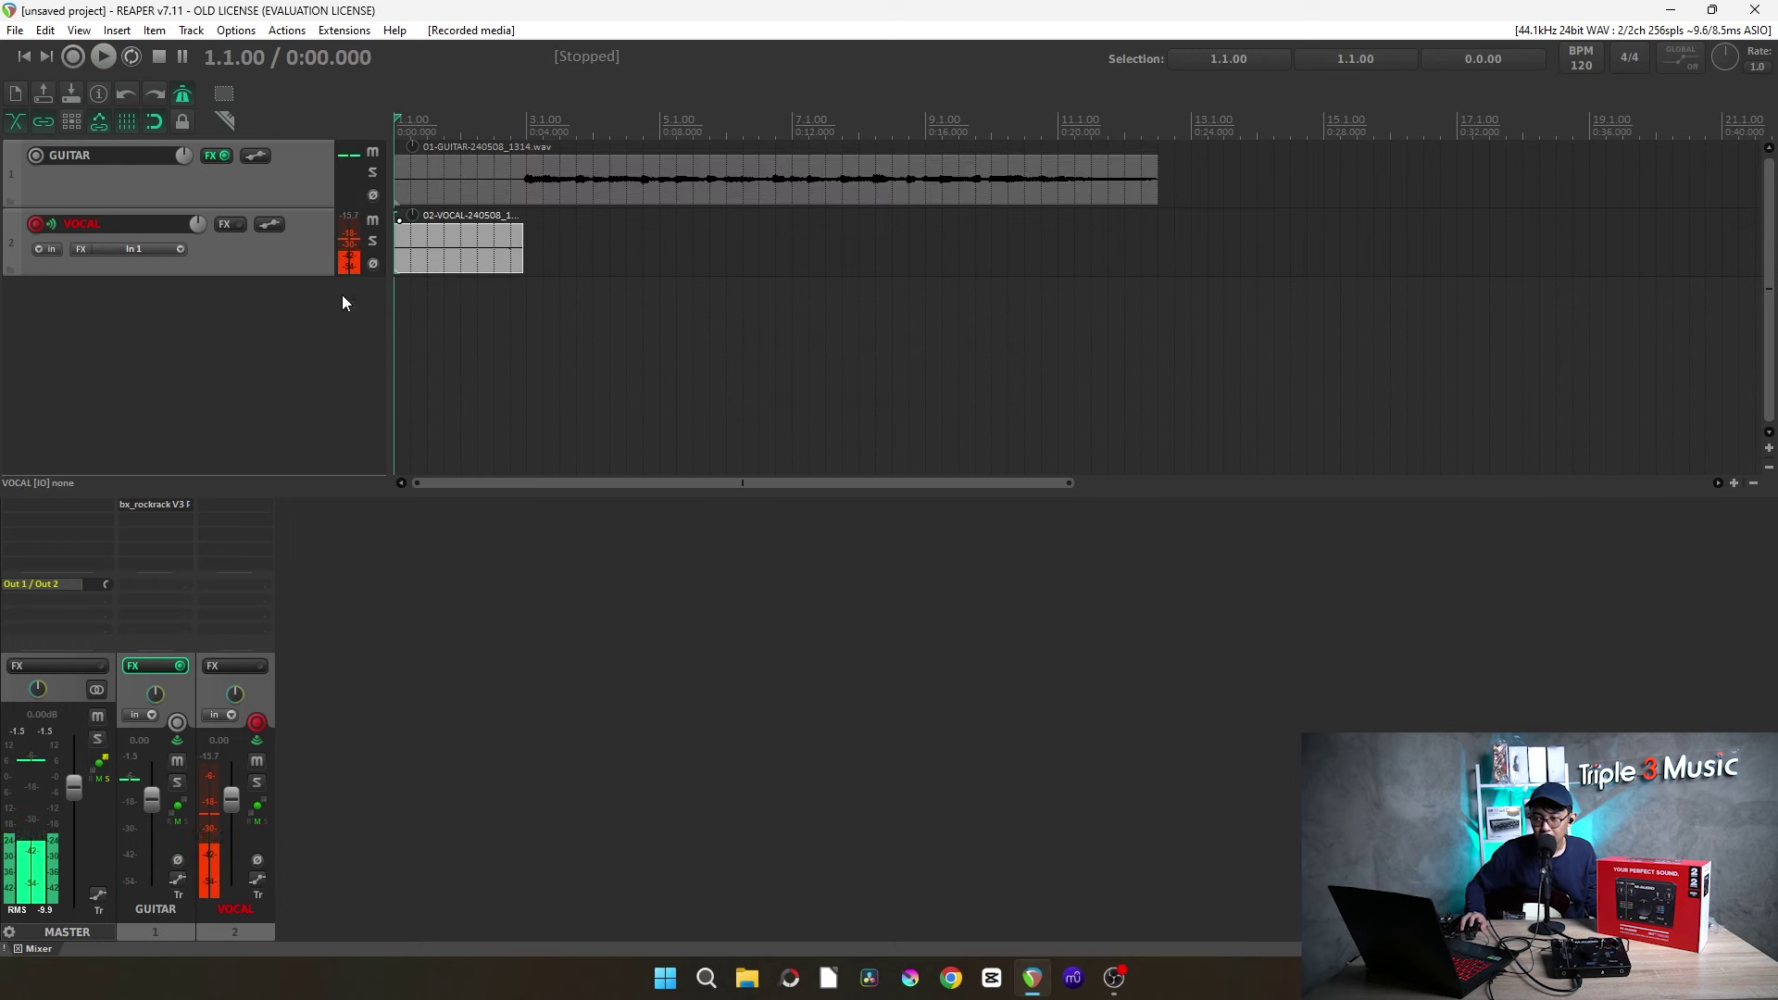
{"action": "double_click", "coordinate": [152, 522]}
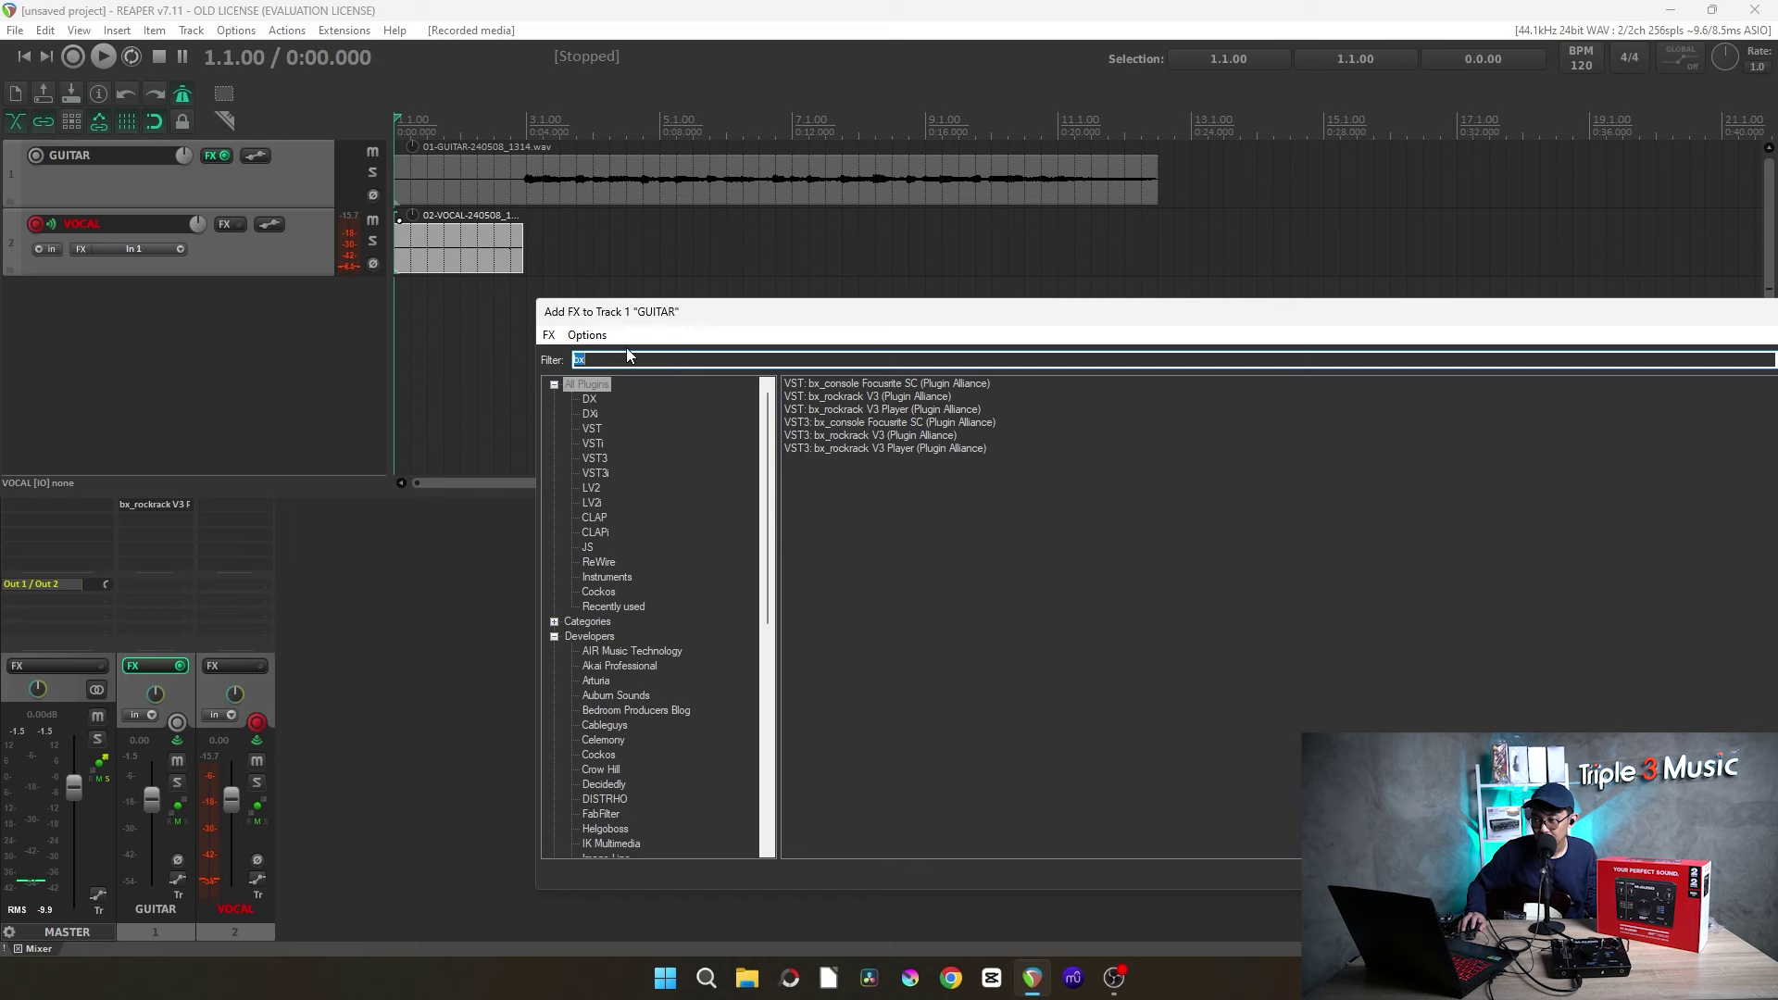
{"action": "double_click", "coordinate": [1386, 314]}
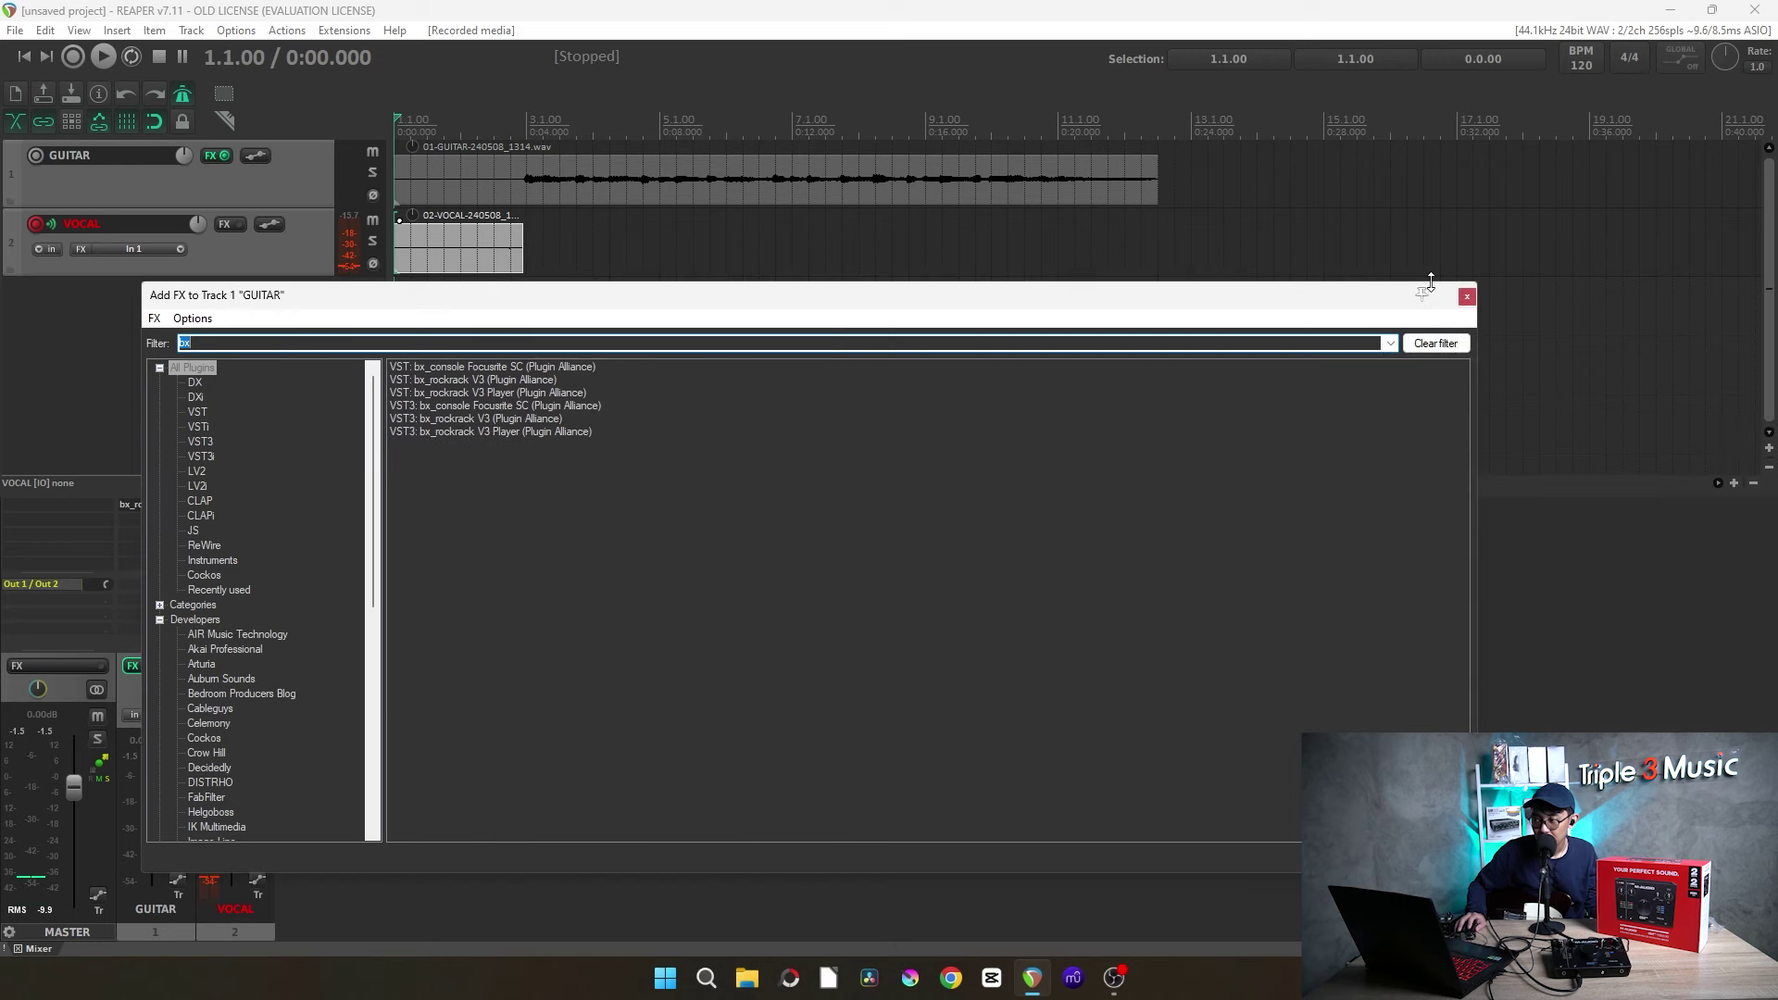
{"action": "left_click", "coordinate": [1467, 296]}
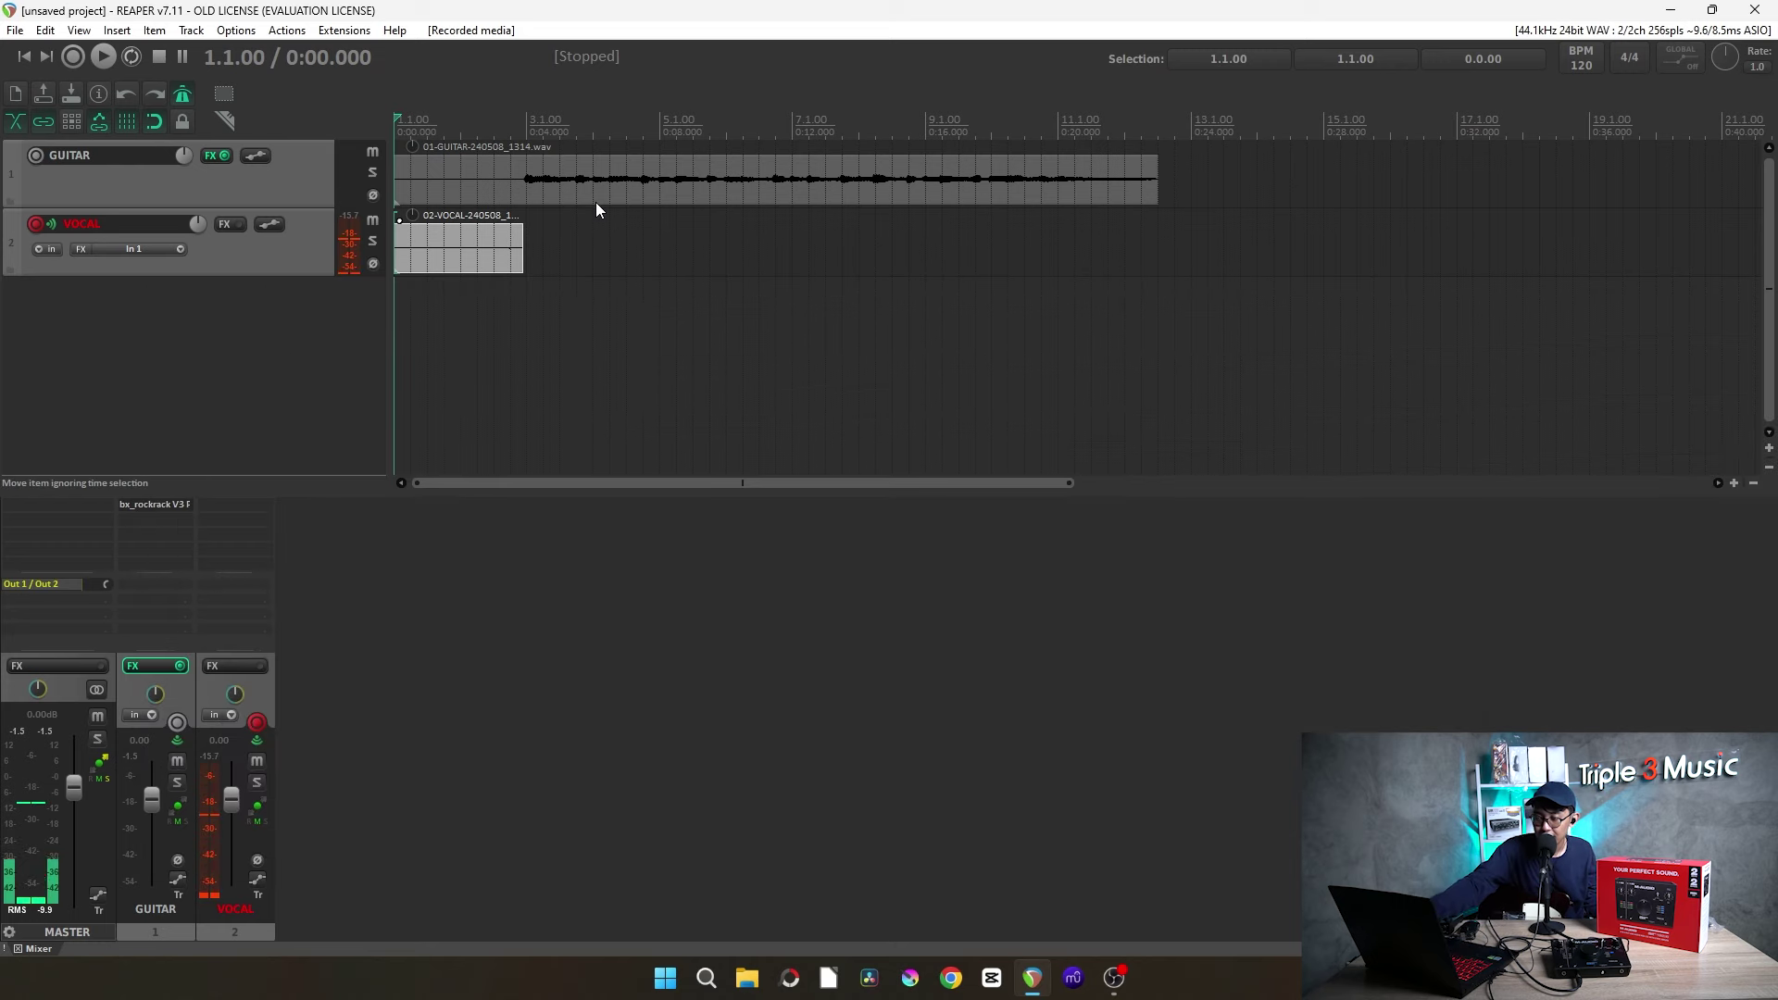
Delete the short vocal take and record another take of about 6 seconds on the VOCAL track.
{"action": "key", "text": "Delete"}
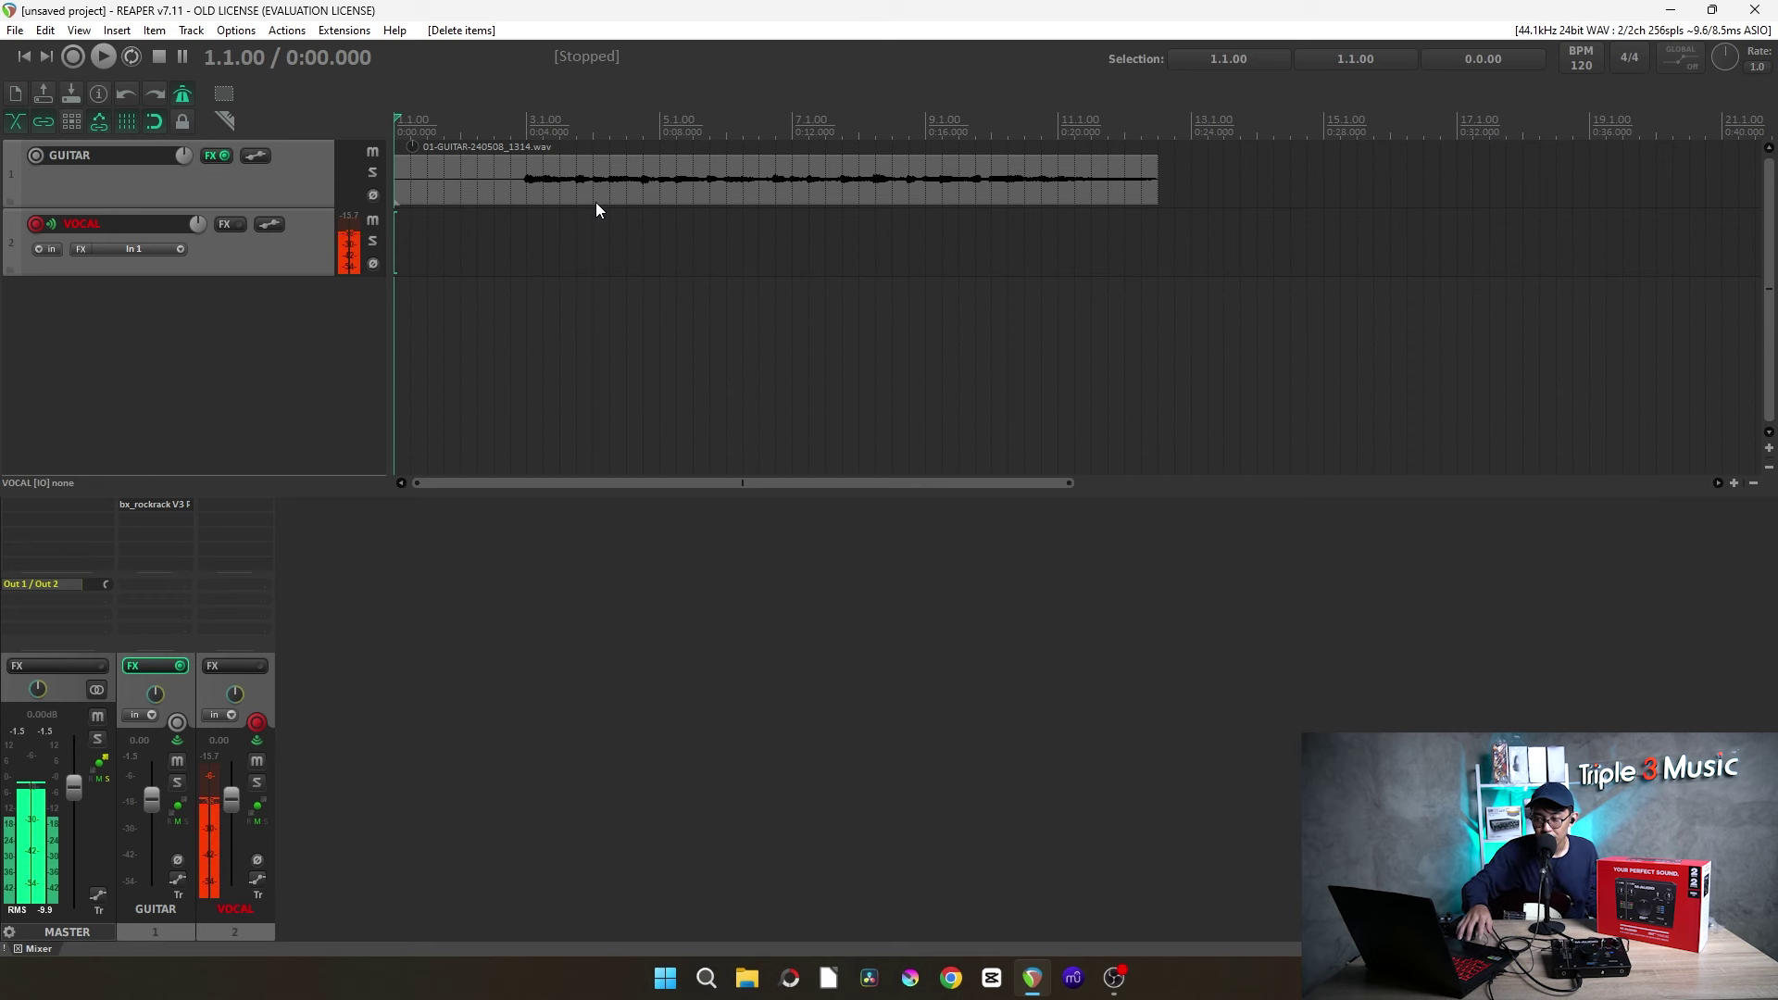
{"action": "key", "text": "ctrl+r"}
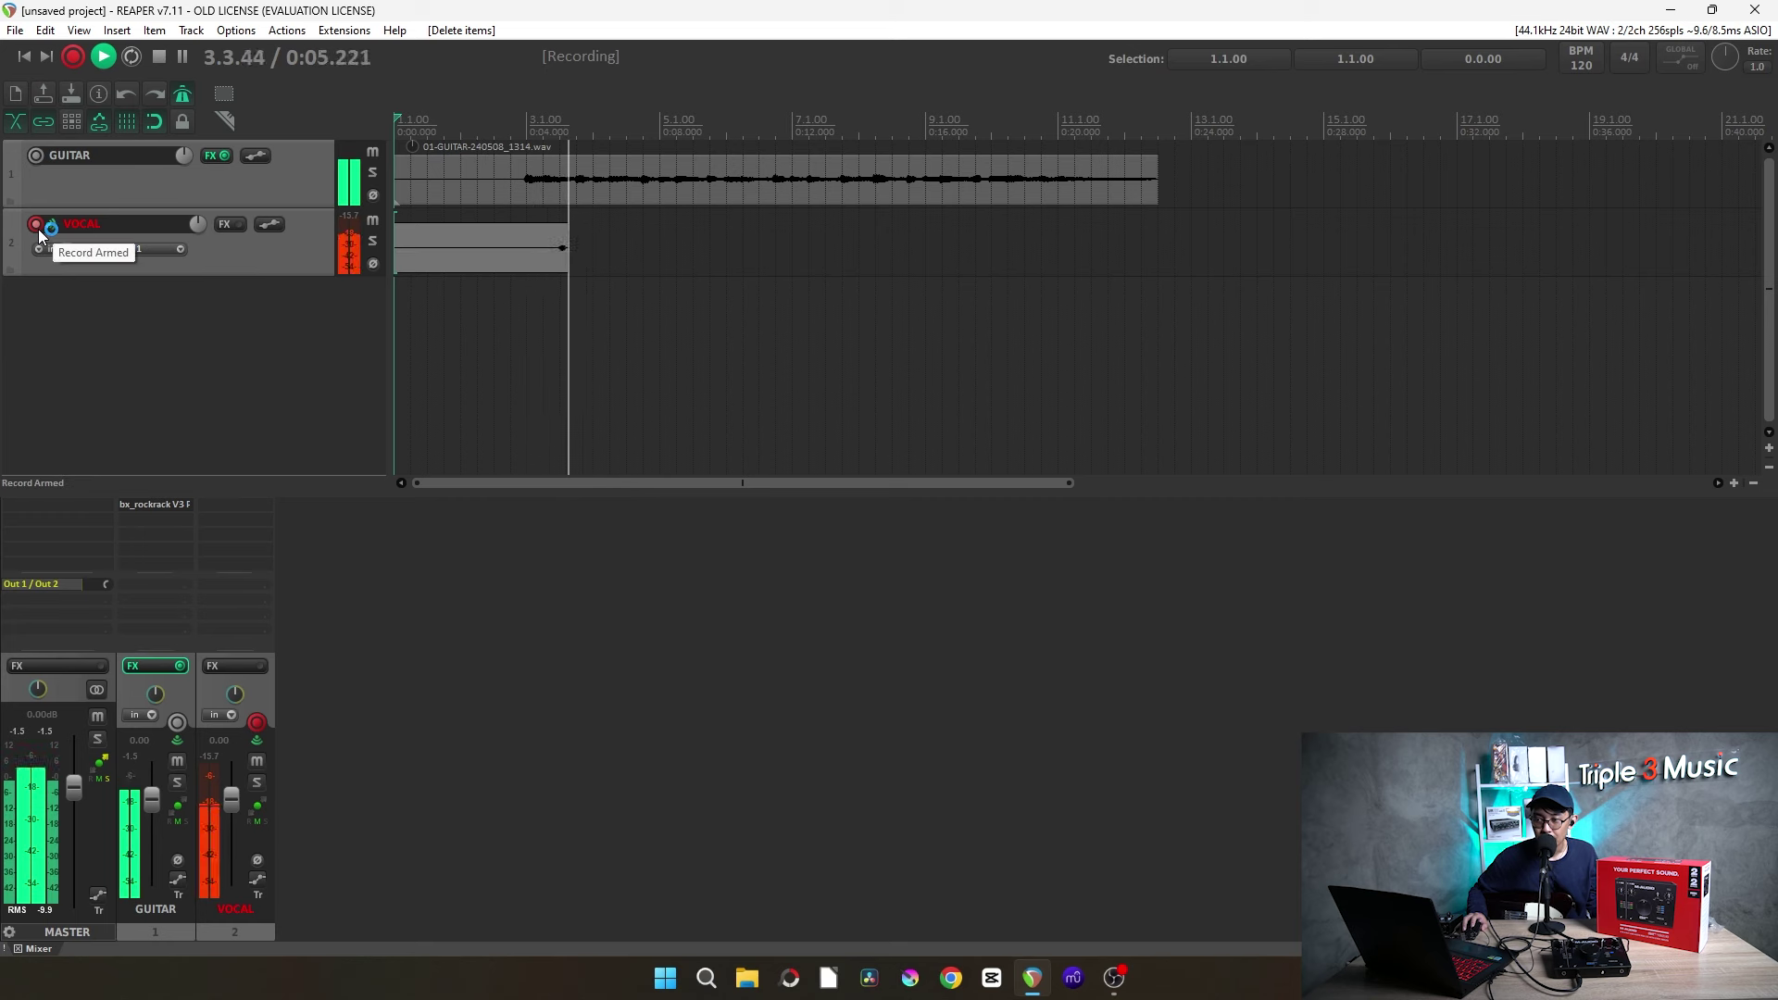
{"action": "key", "text": "space"}
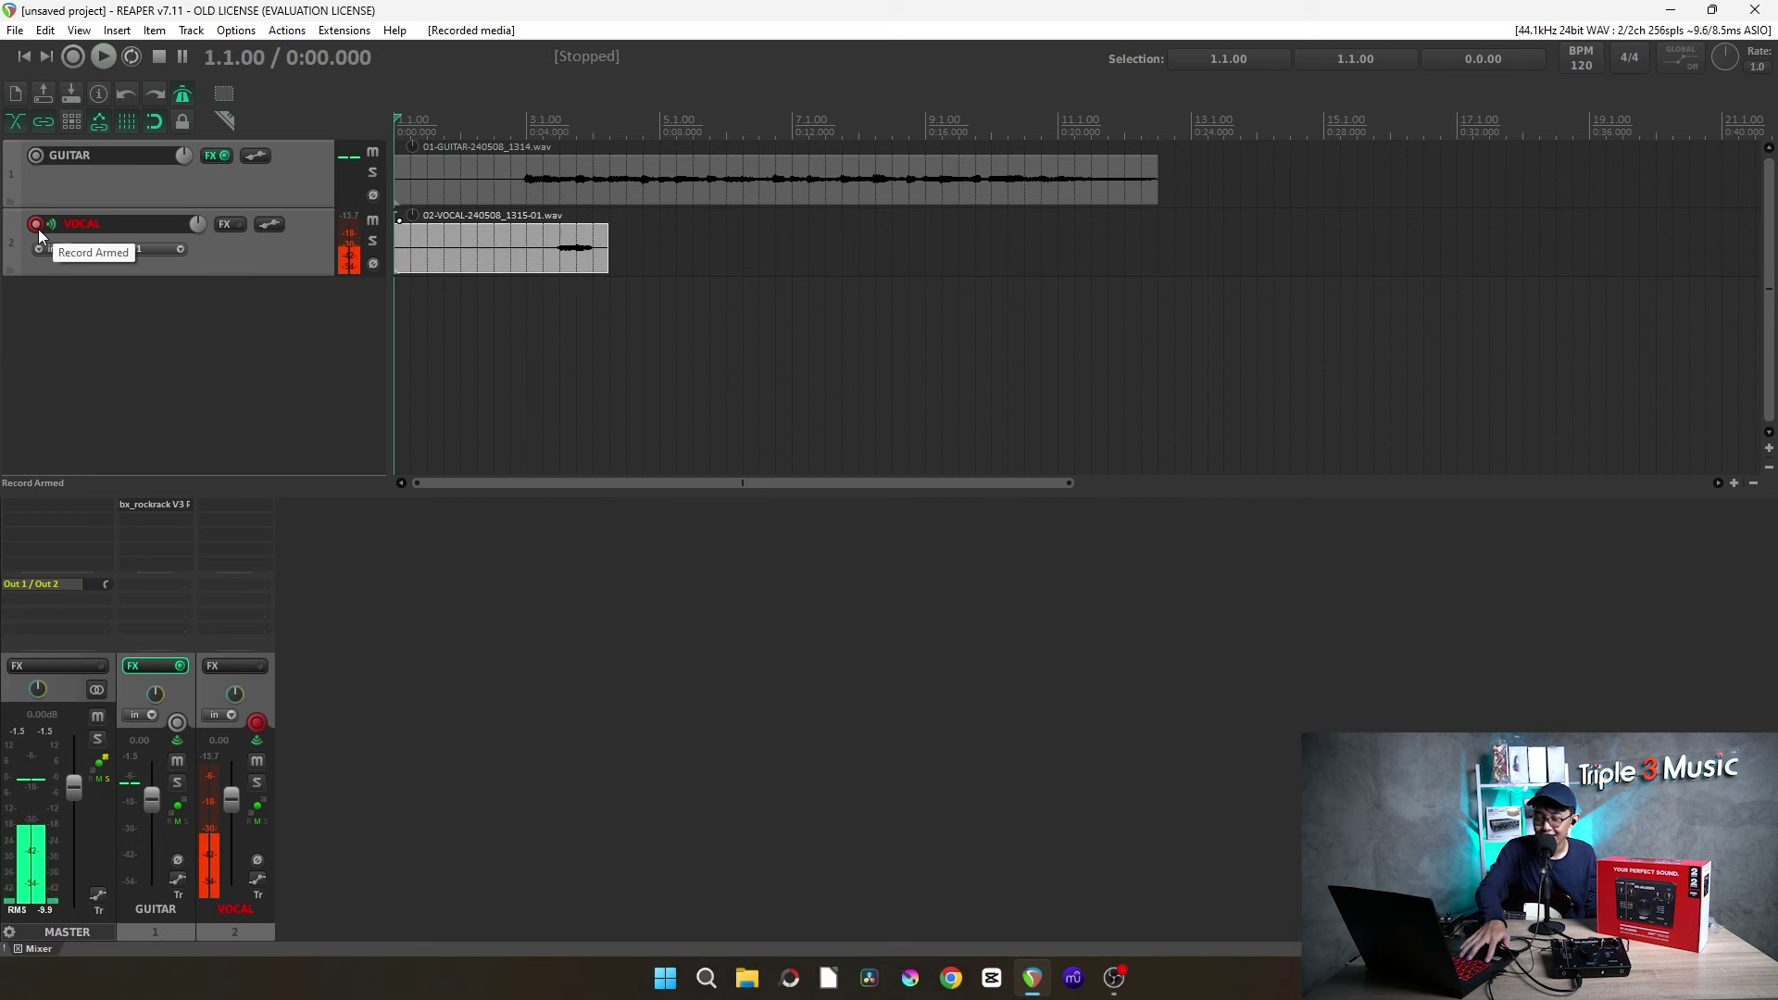
Delete the last vocal take and record a new one of about 21 seconds on the VOCAL track, keeping the recorded media.
{"action": "key", "text": "Delete"}
{"action": "key", "text": "ctrl+r"}
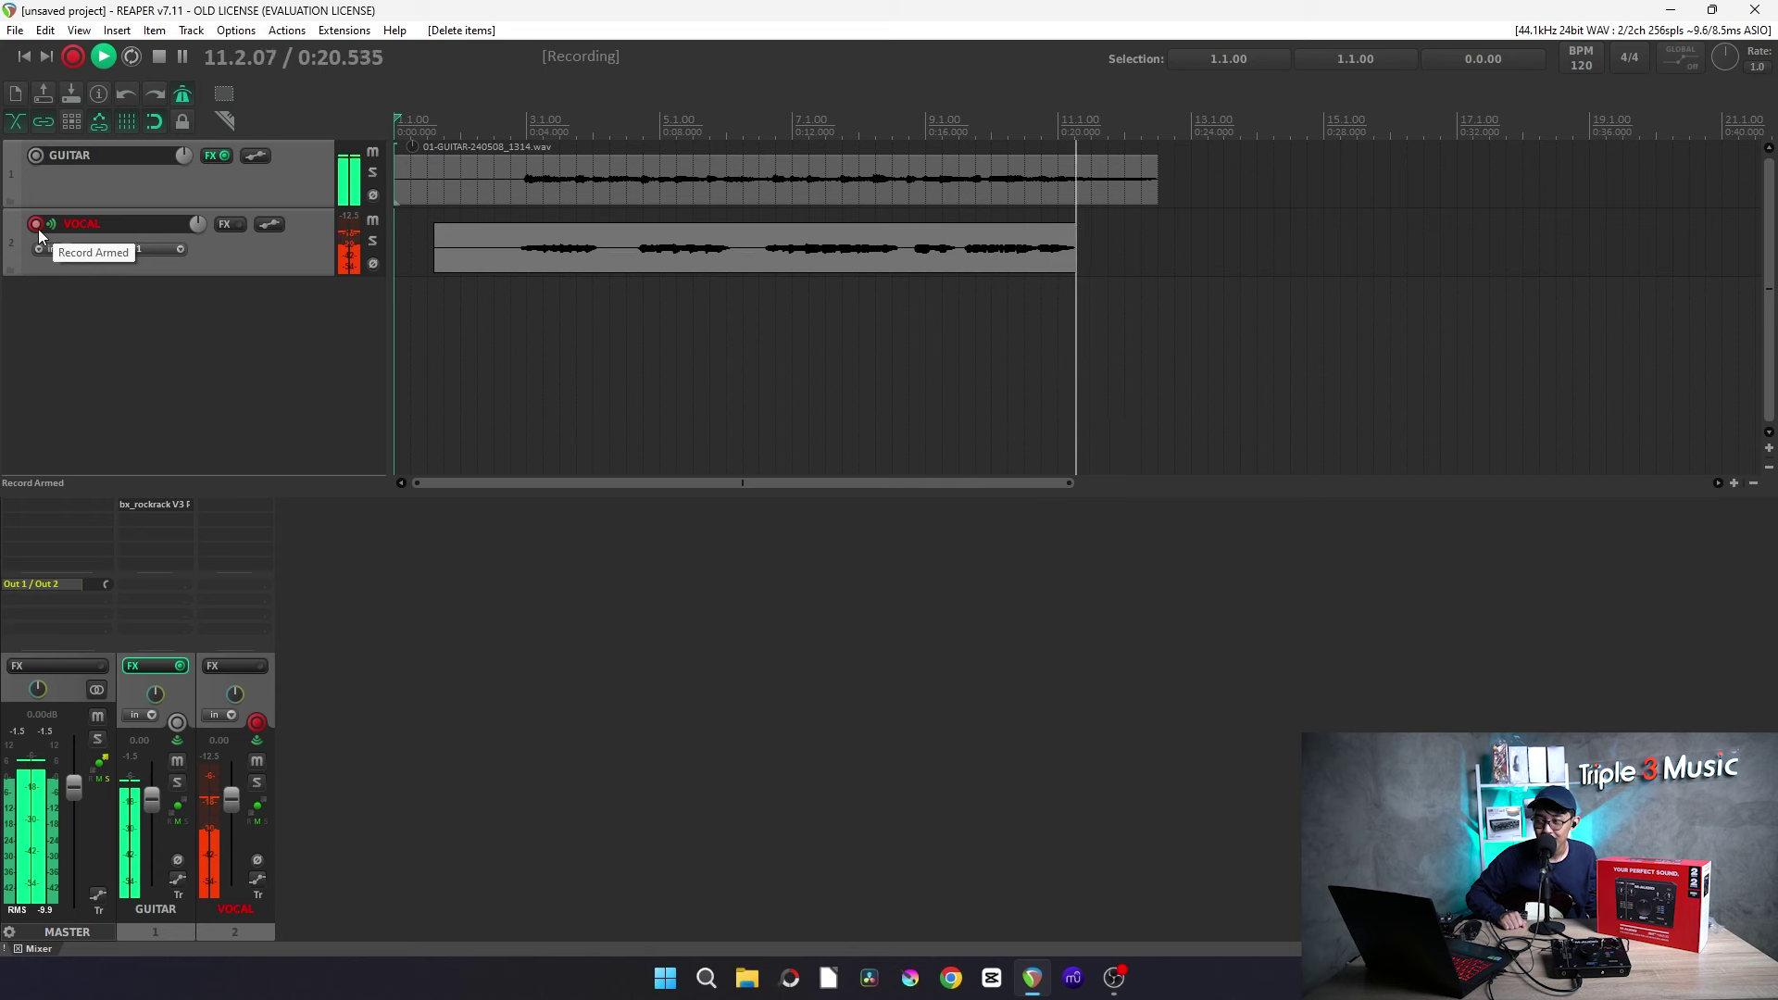
{"action": "key", "text": "space"}
{"action": "key", "text": "Return"}
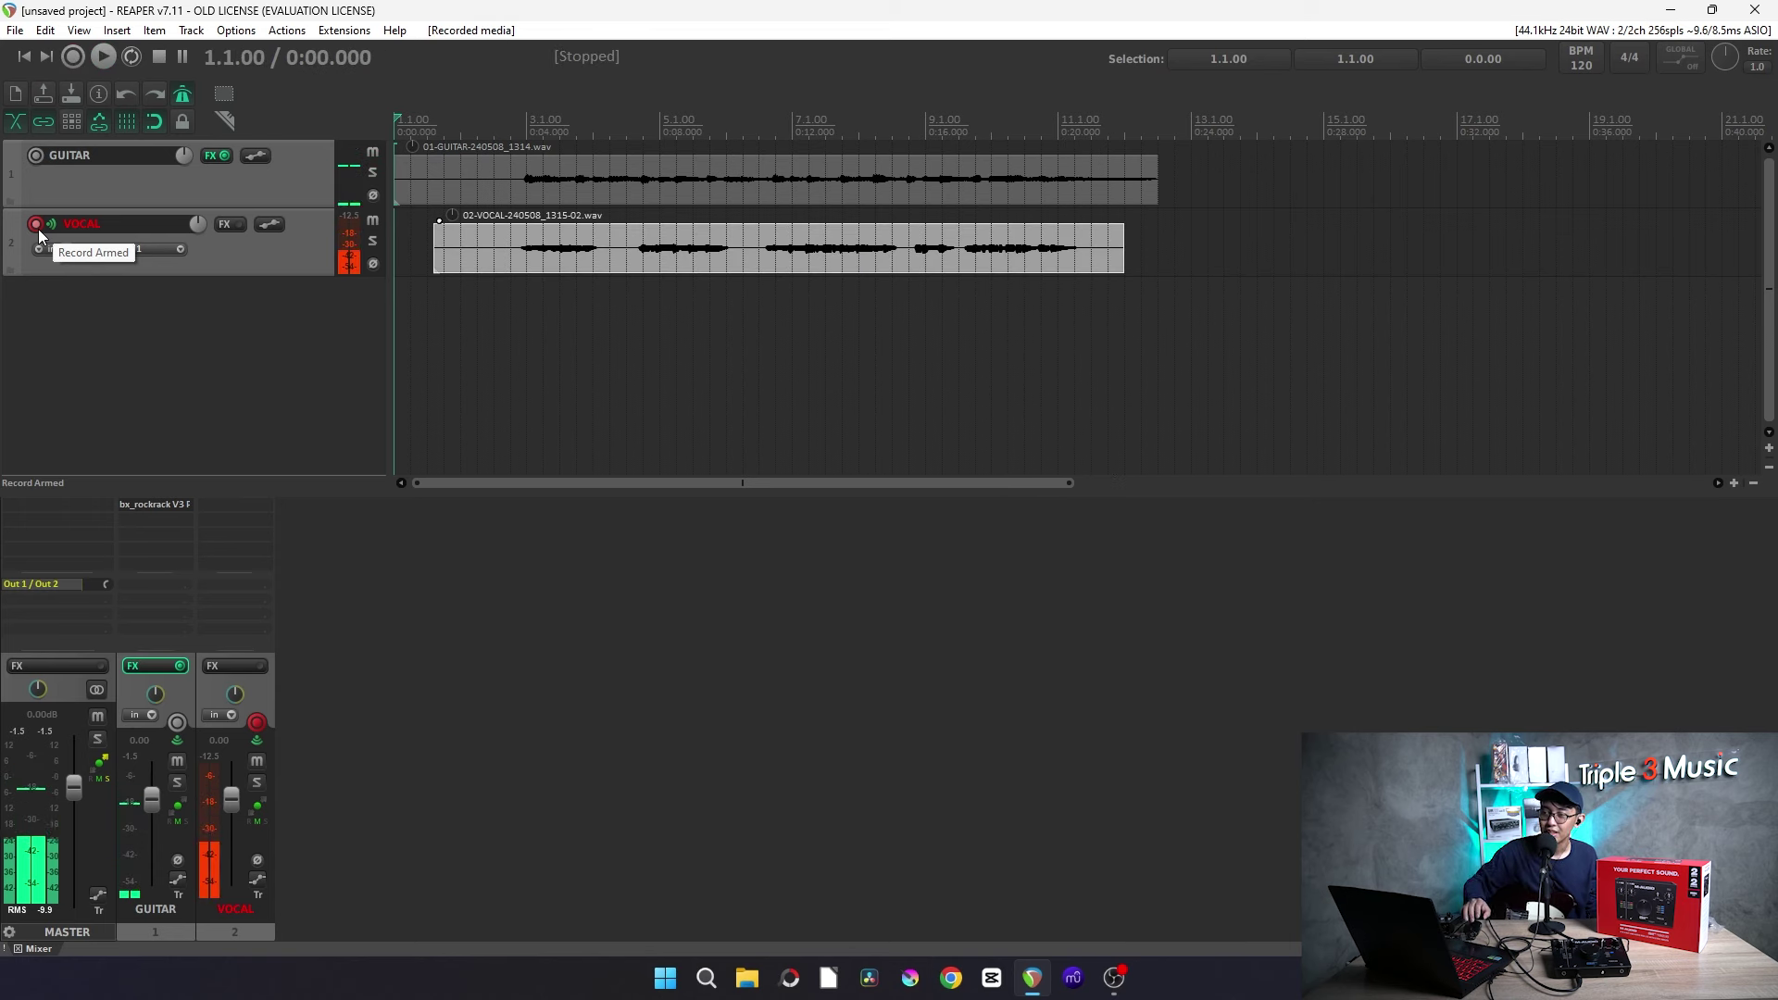
Disarm the VOCAL track and play back the guitar and vocal takes together from 2.3.00.
{"action": "left_click", "coordinate": [37, 224]}
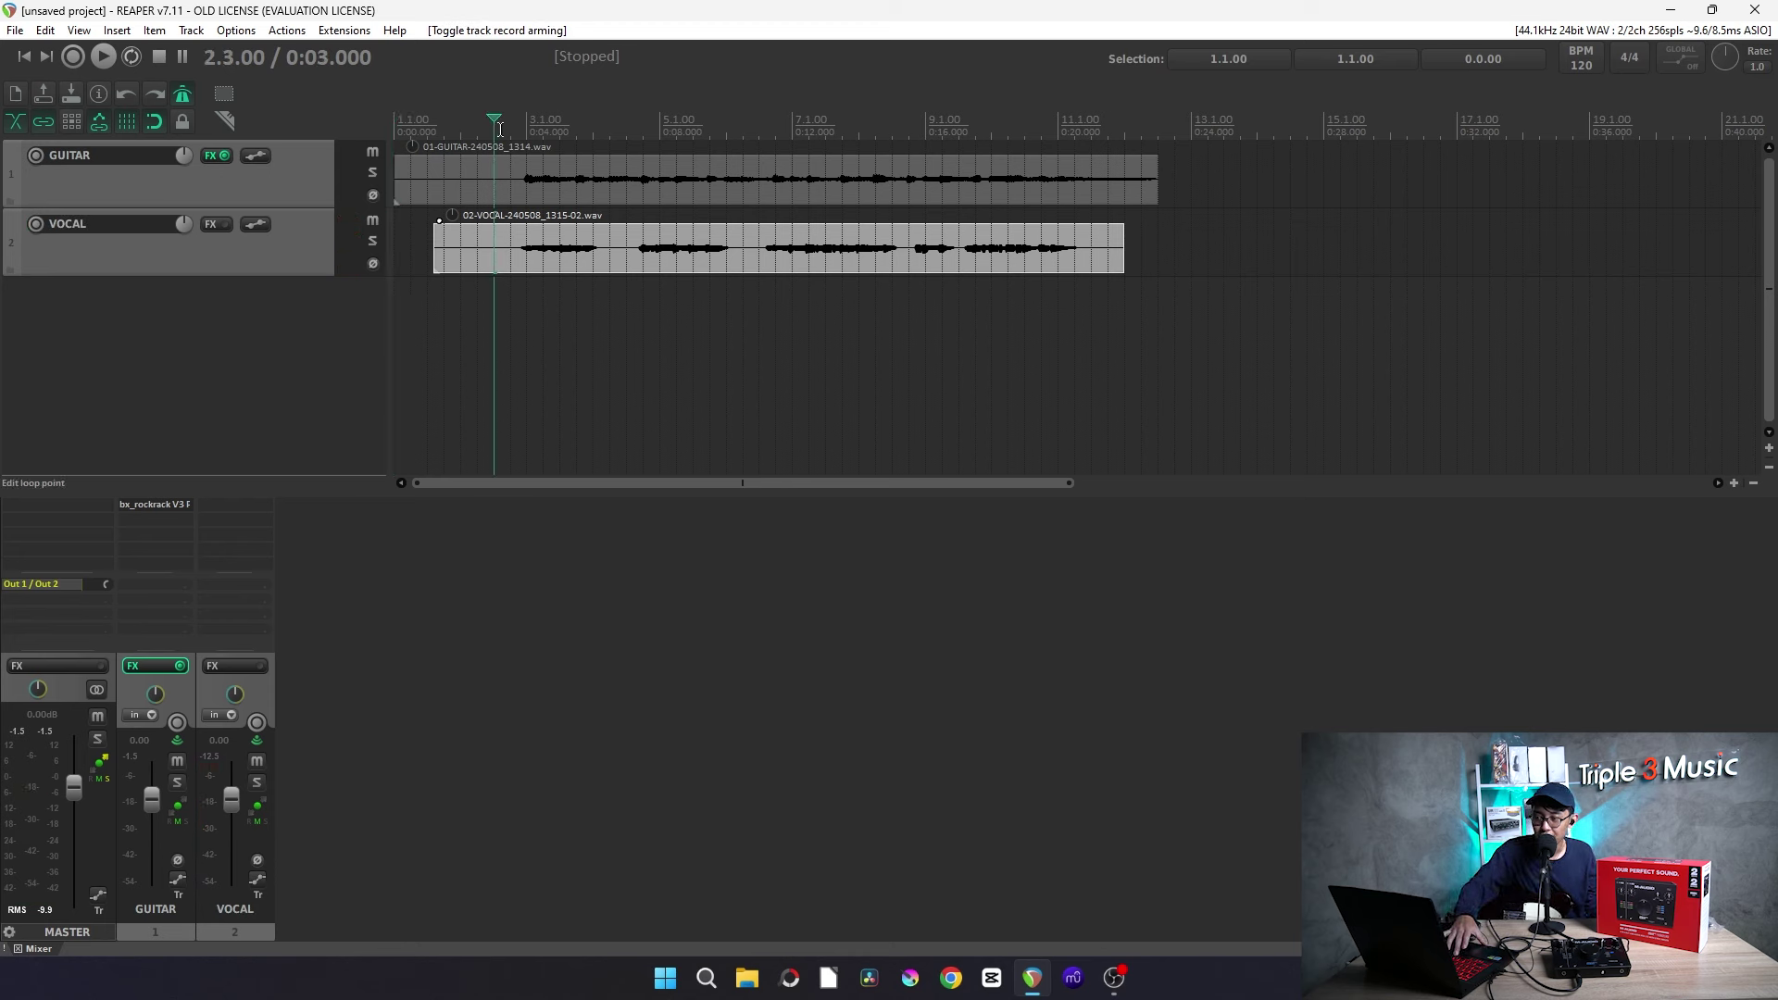
{"action": "key", "text": "space"}
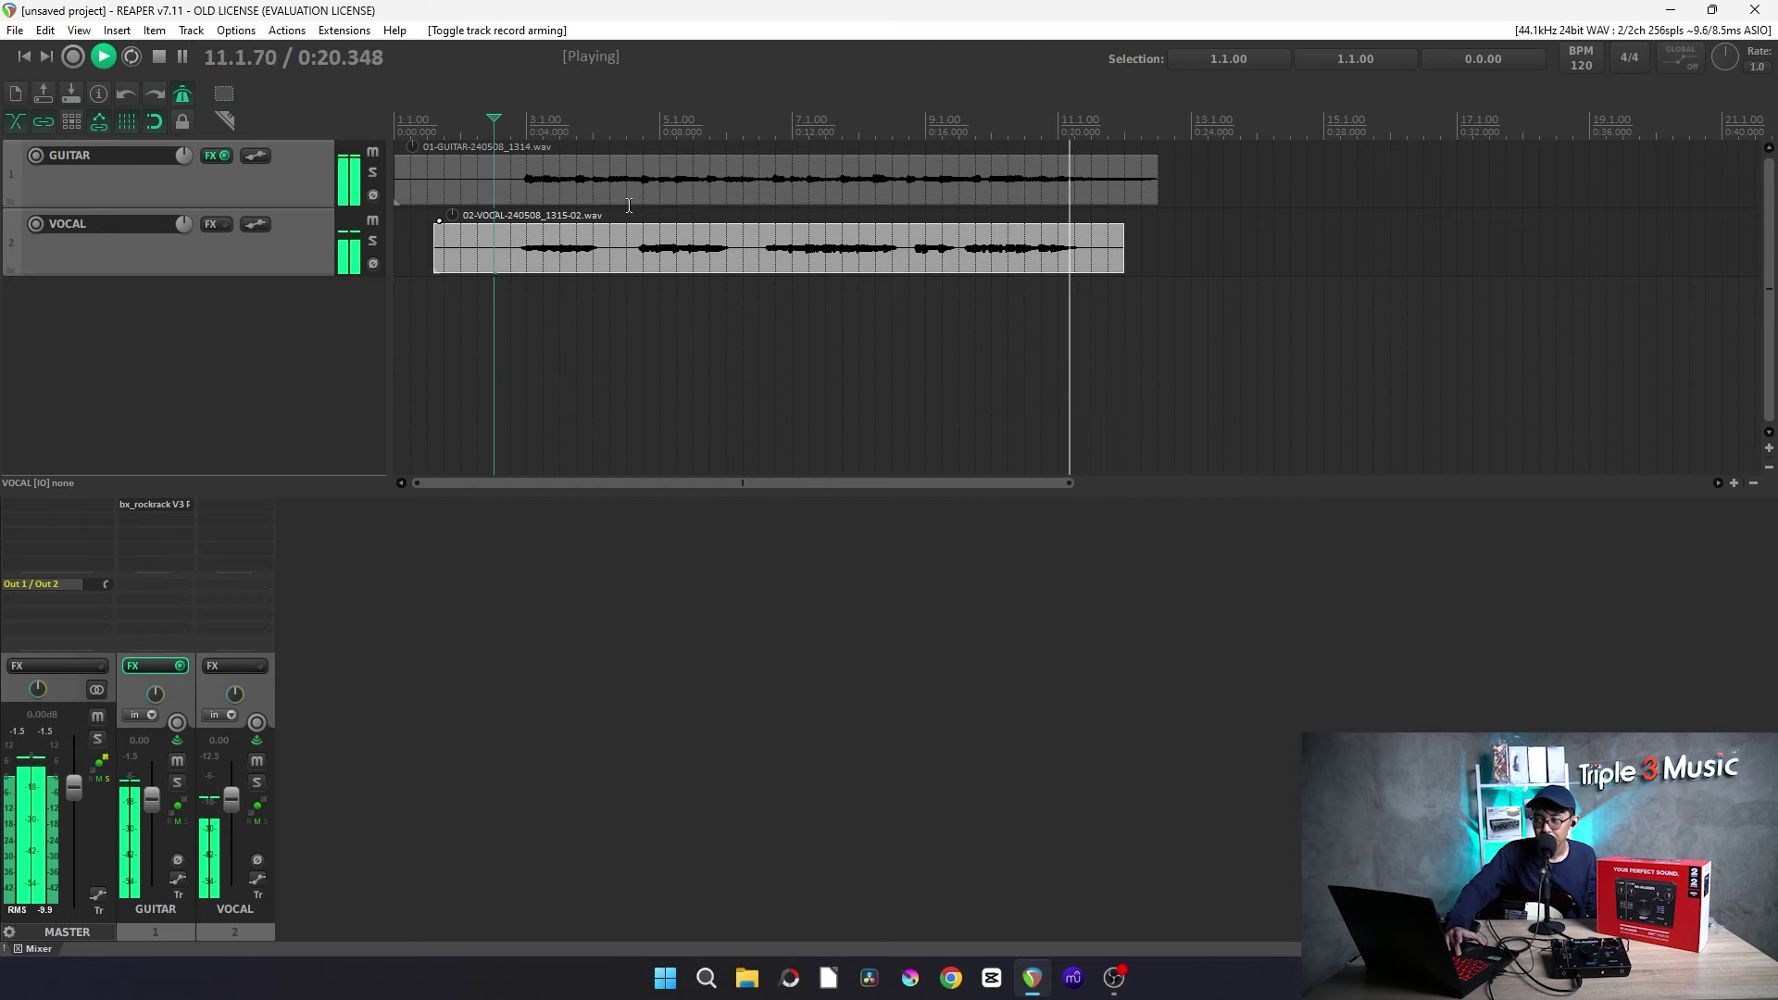
{"action": "key", "text": "space"}
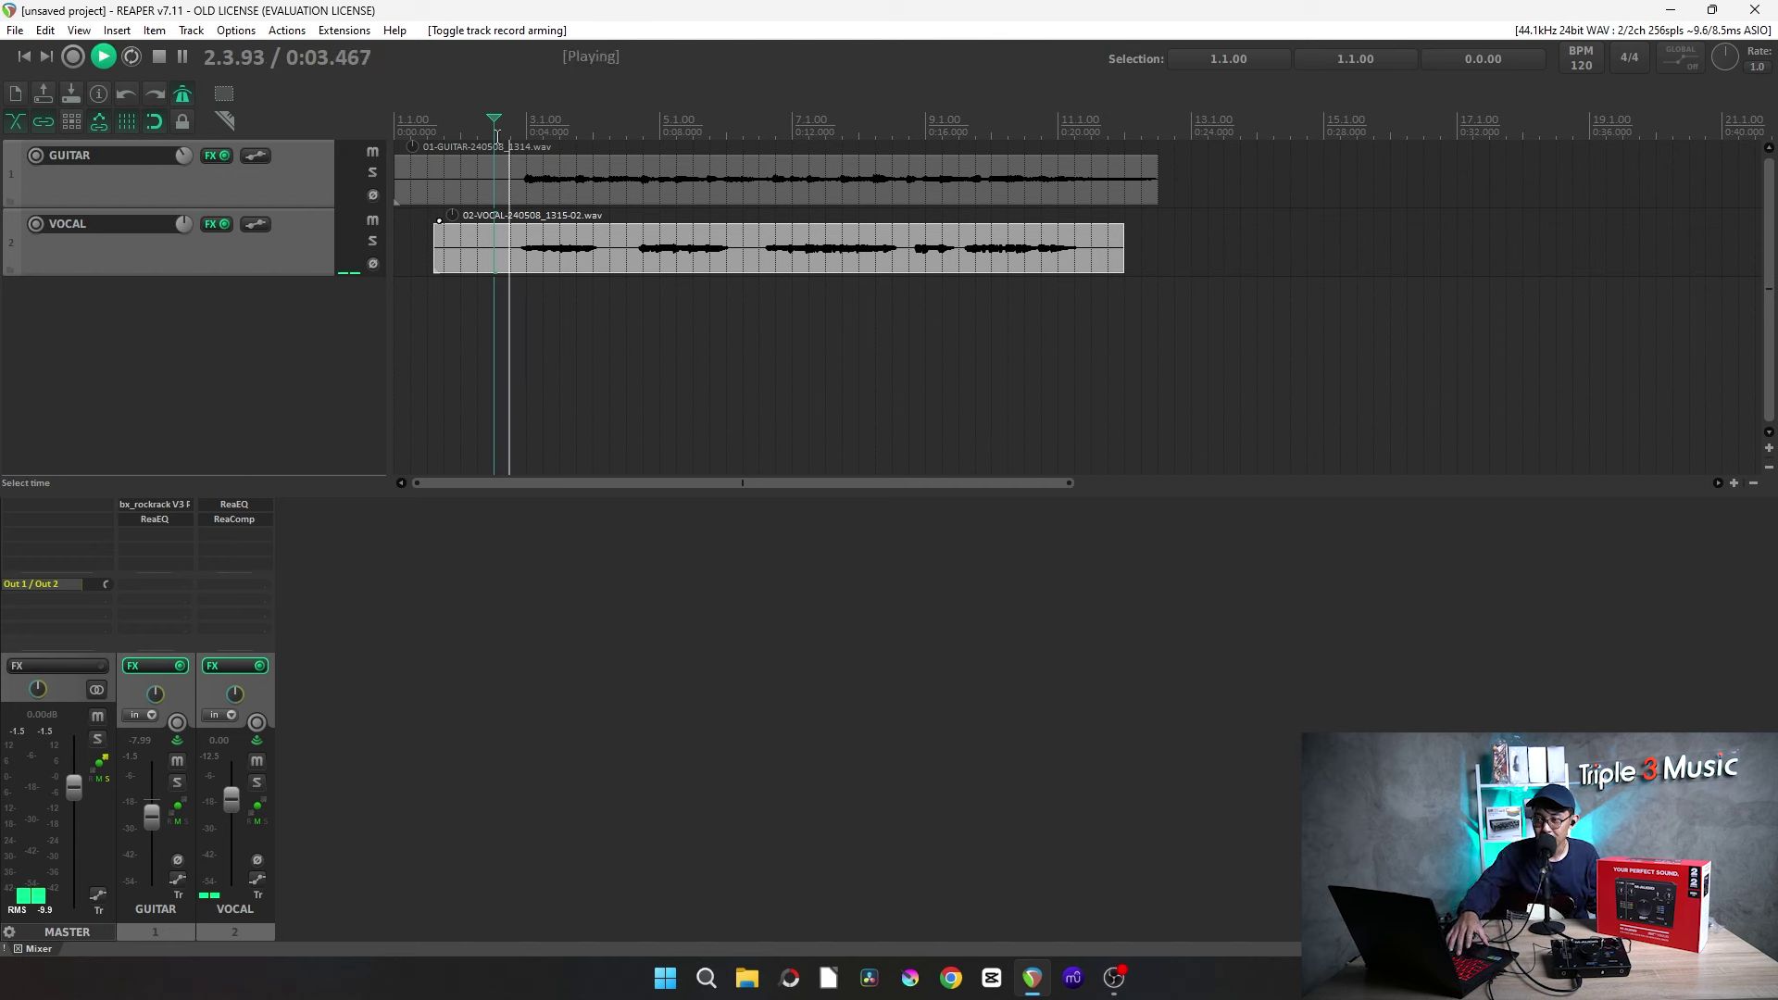
Bypass the effects on the GUITAR and VOCAL tracks during playback to hear the dry takes, and stop playback.
{"action": "left_click", "coordinate": [180, 665]}
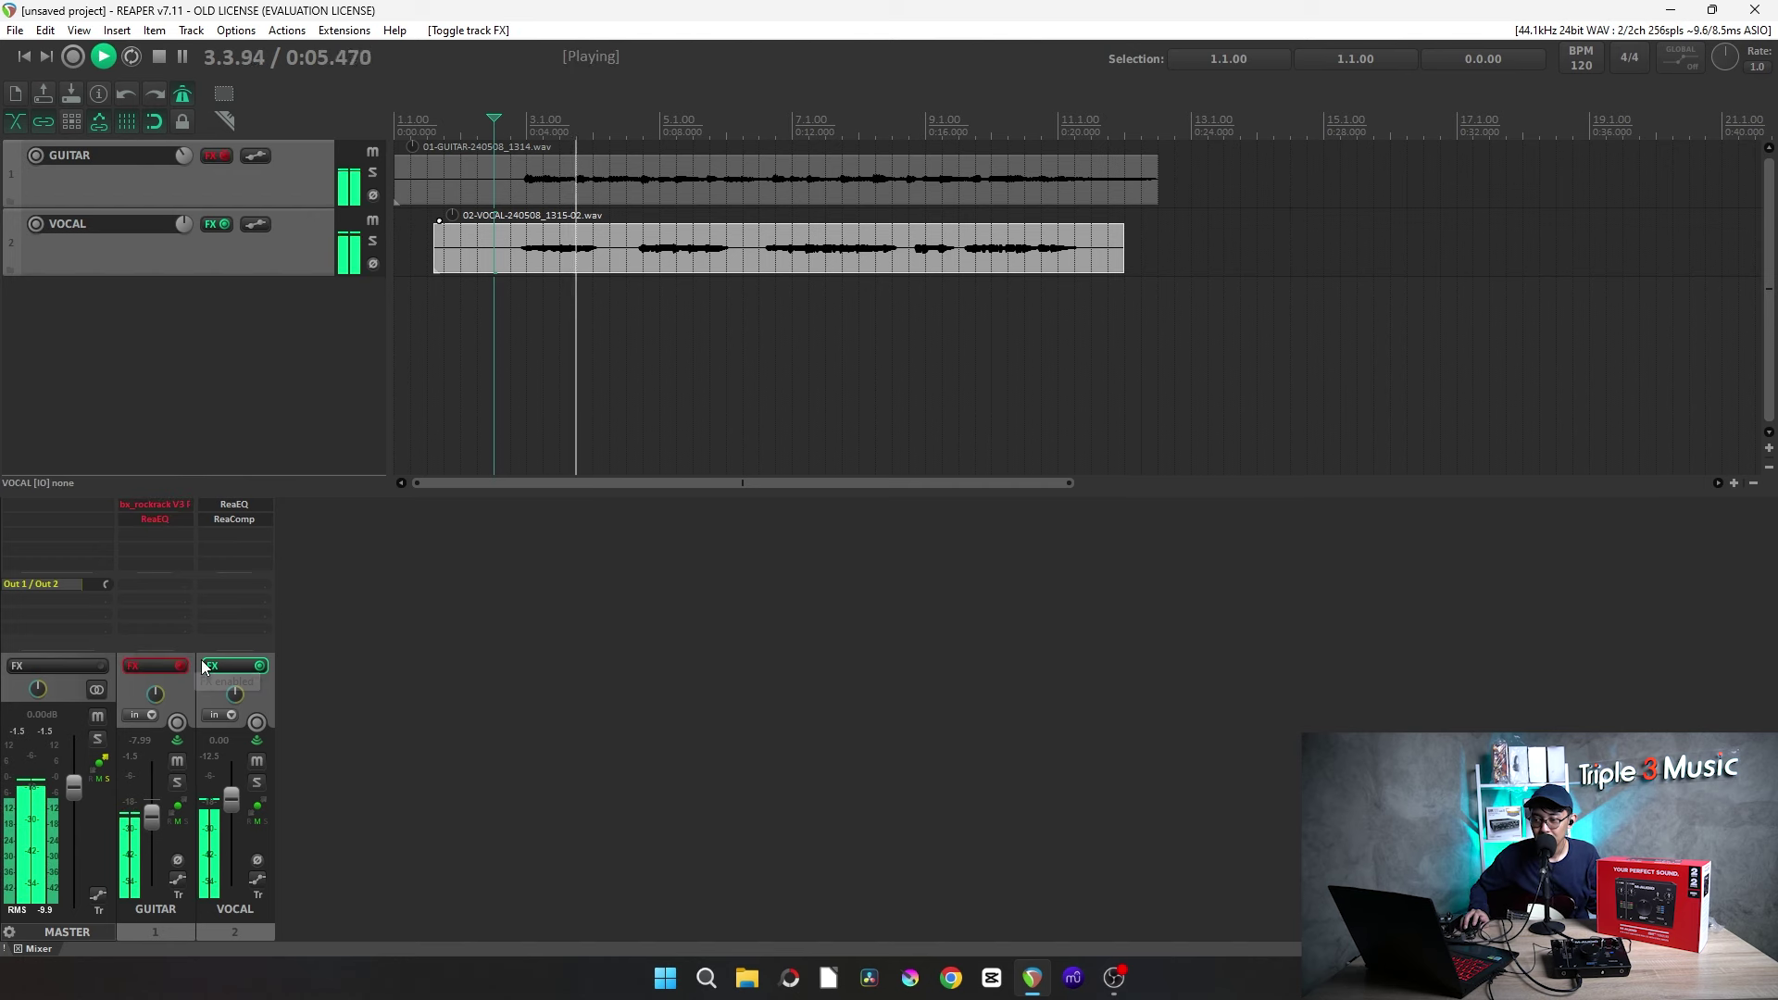
{"action": "left_click", "coordinate": [263, 665]}
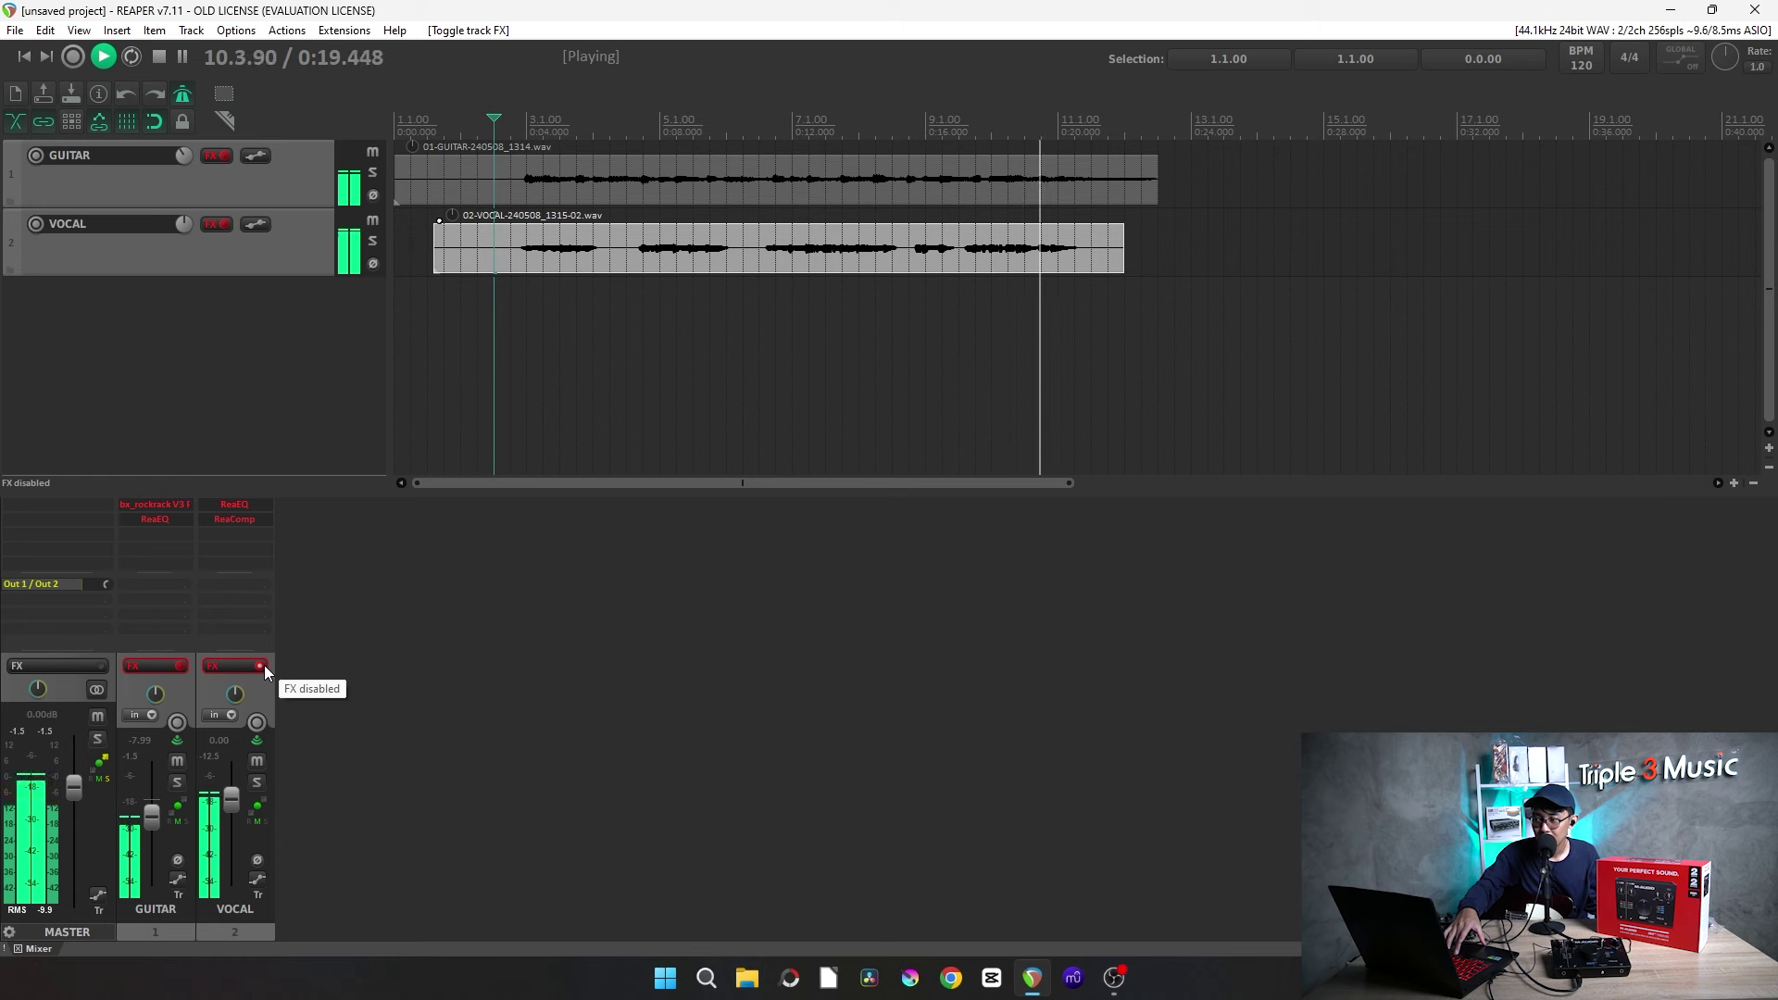
{"action": "key", "text": "space"}
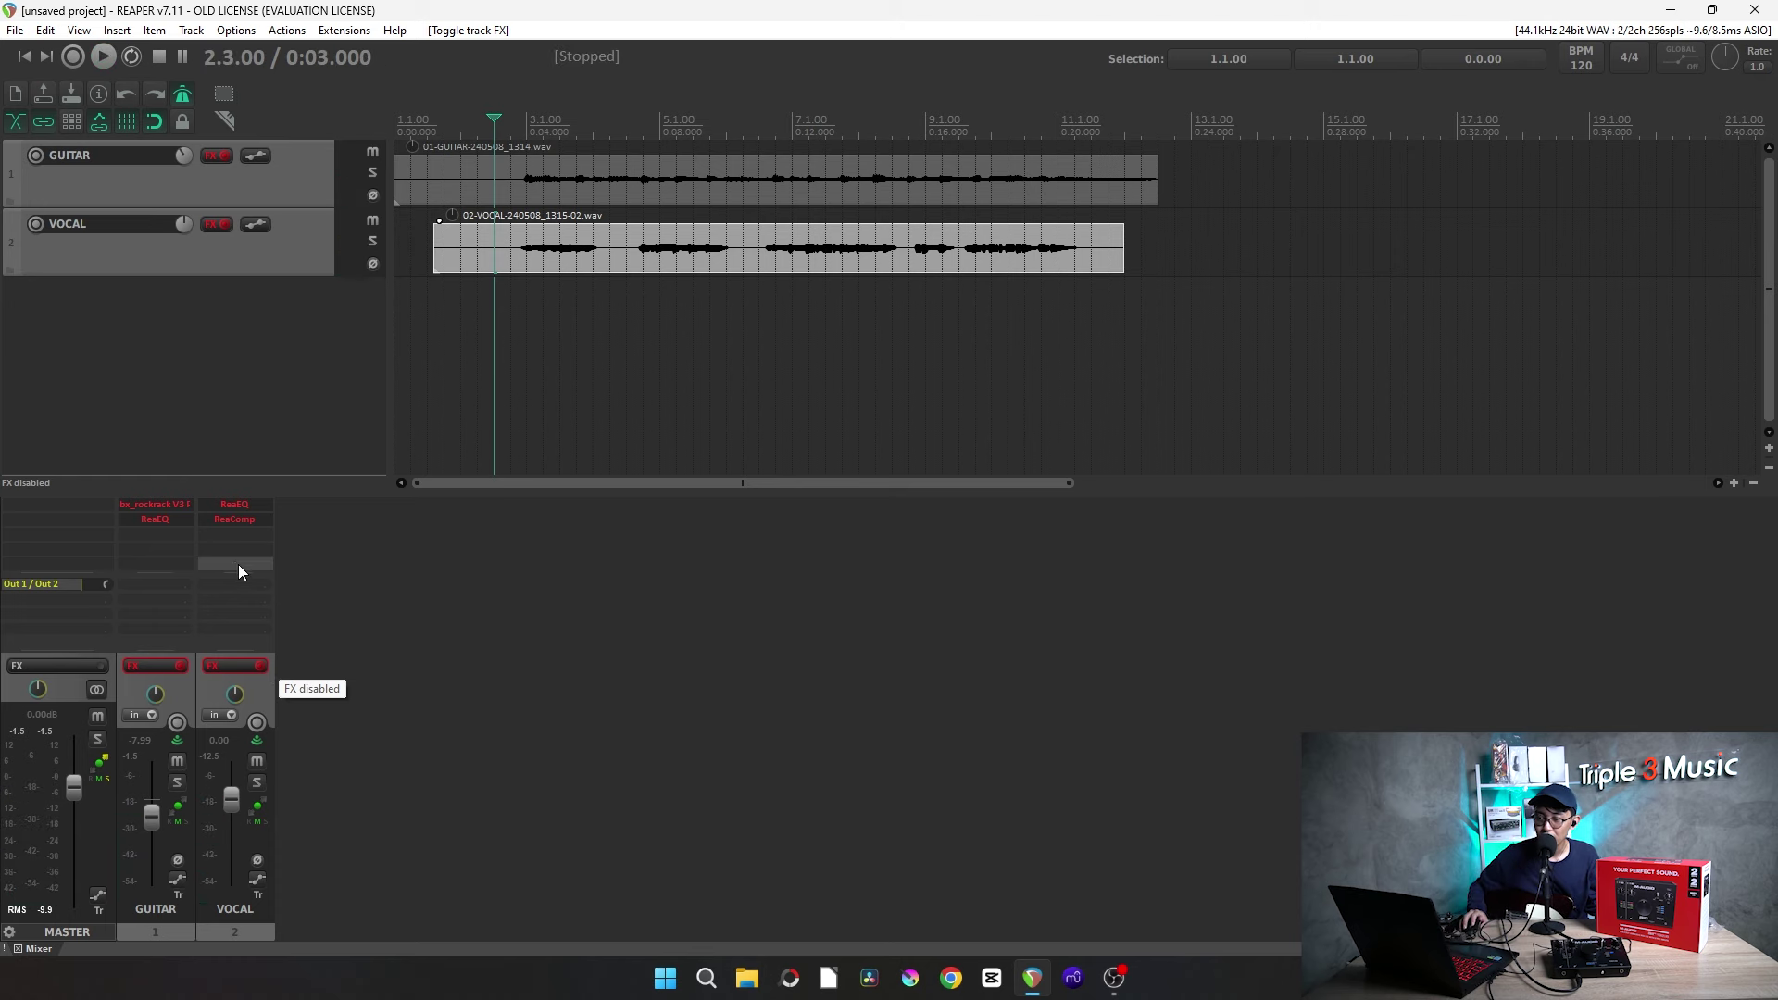
Inspect the settings of bx_rockrack V3 and ReaEQ on the GUITAR track and ReaEQ and ReaComp on the VOCAL track.
{"action": "left_click", "coordinate": [165, 502]}
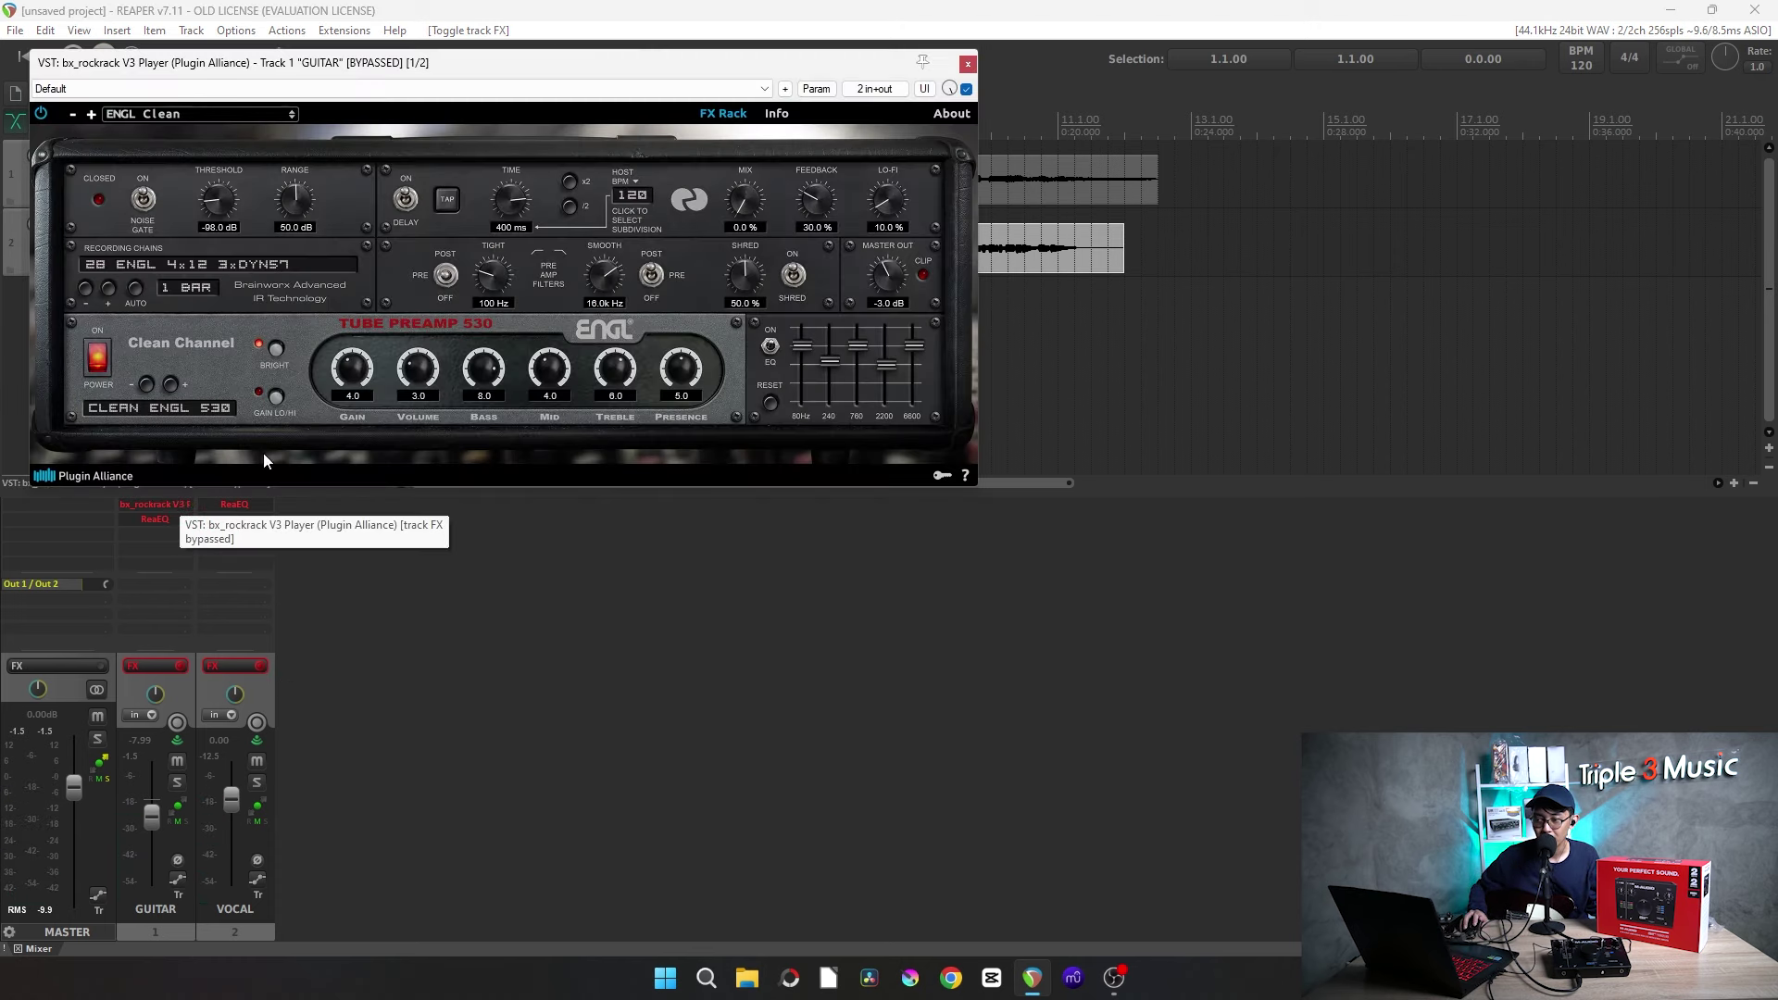
{"action": "left_click", "coordinate": [968, 63]}
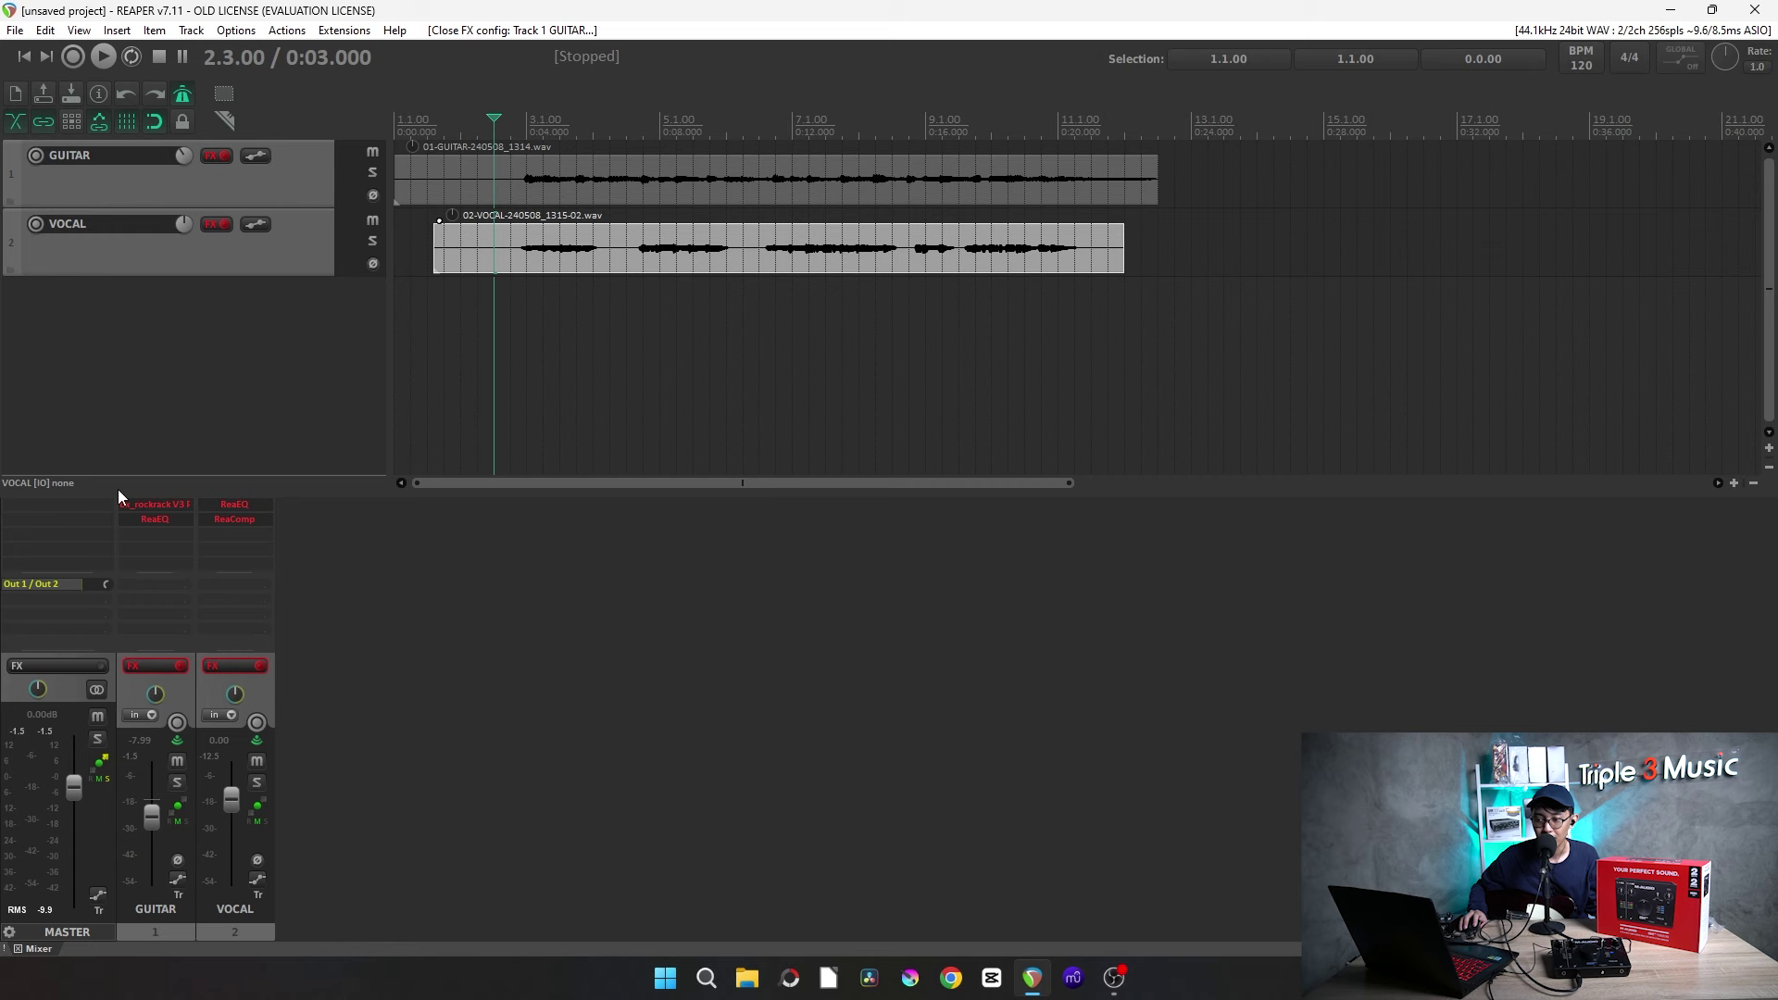
{"action": "left_click", "coordinate": [159, 521]}
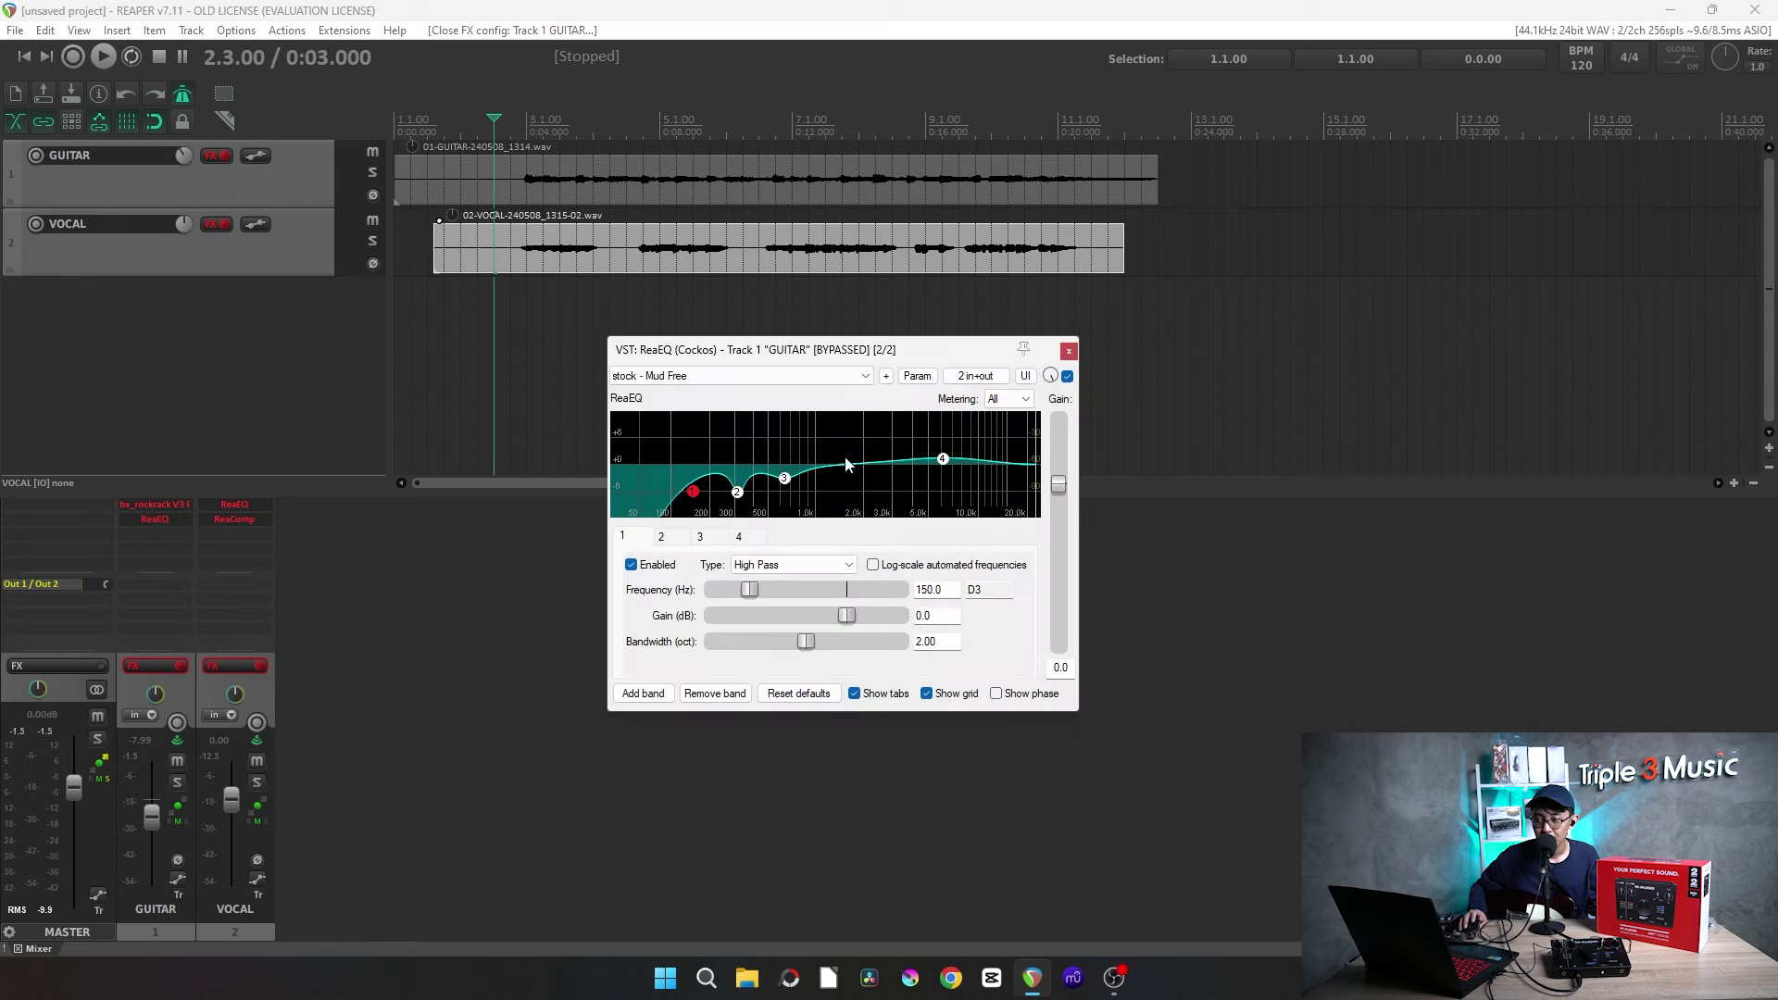
{"action": "left_click", "coordinate": [1070, 352]}
{"action": "left_click", "coordinate": [248, 507]}
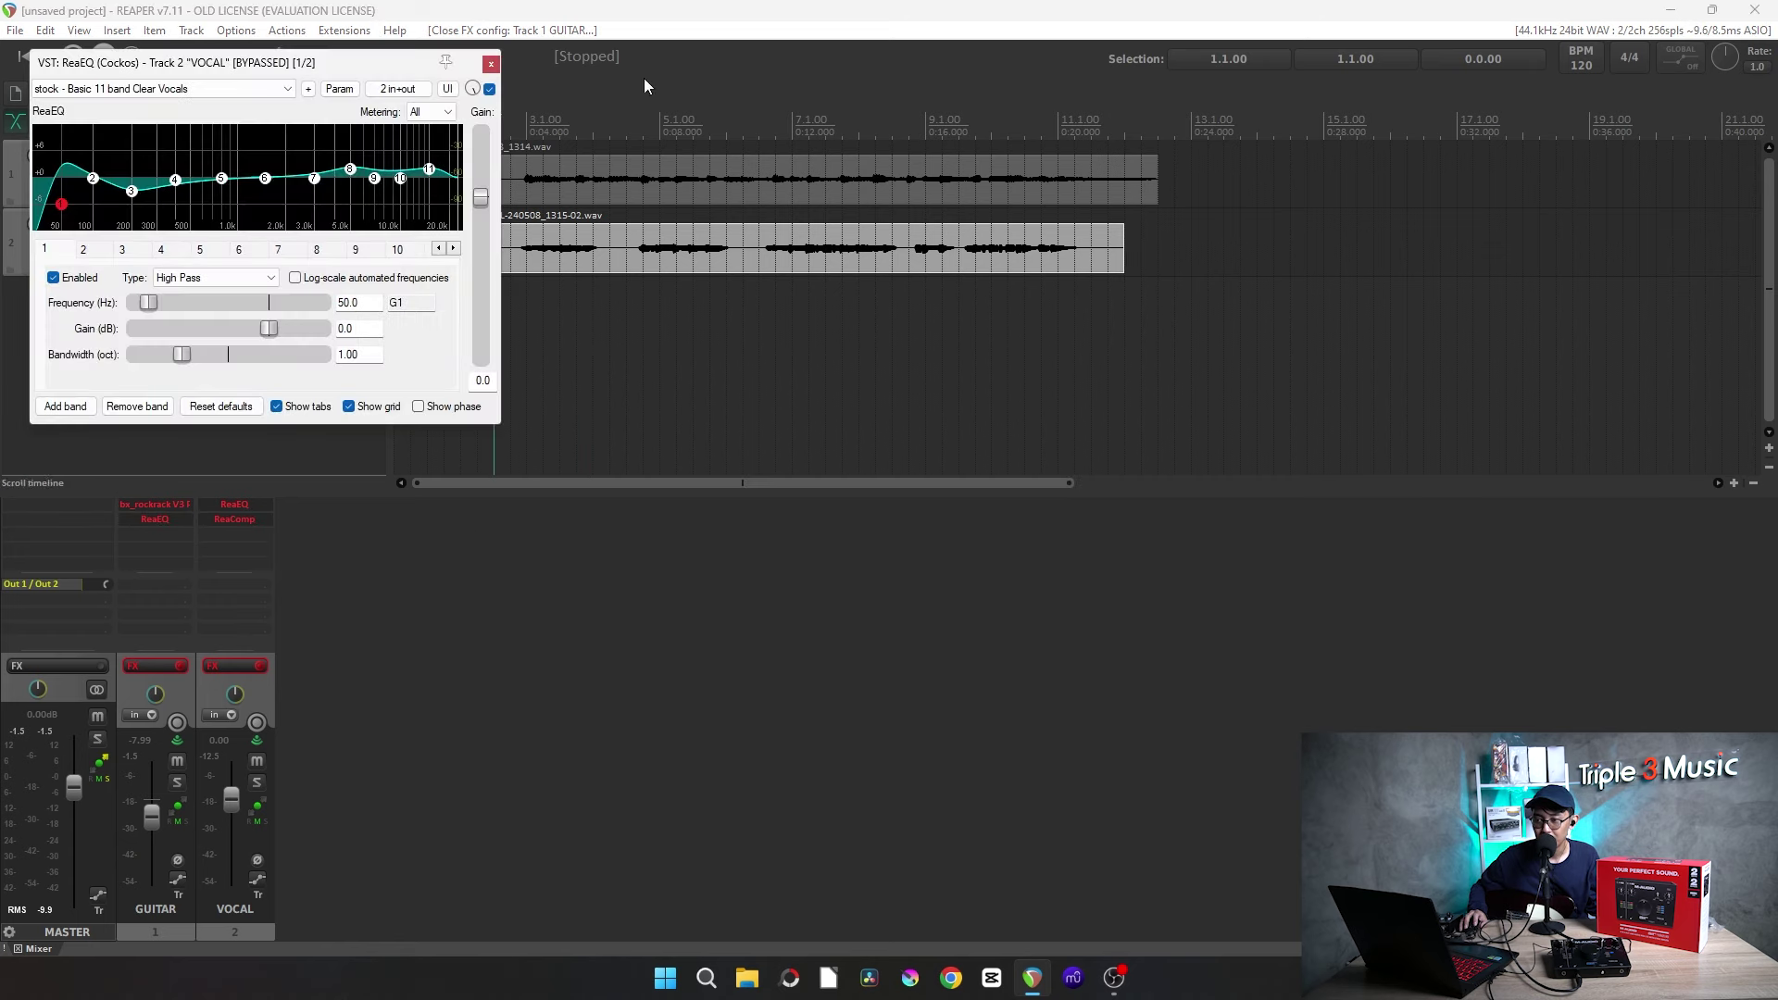
{"action": "left_click", "coordinate": [491, 63]}
{"action": "left_click", "coordinate": [232, 520]}
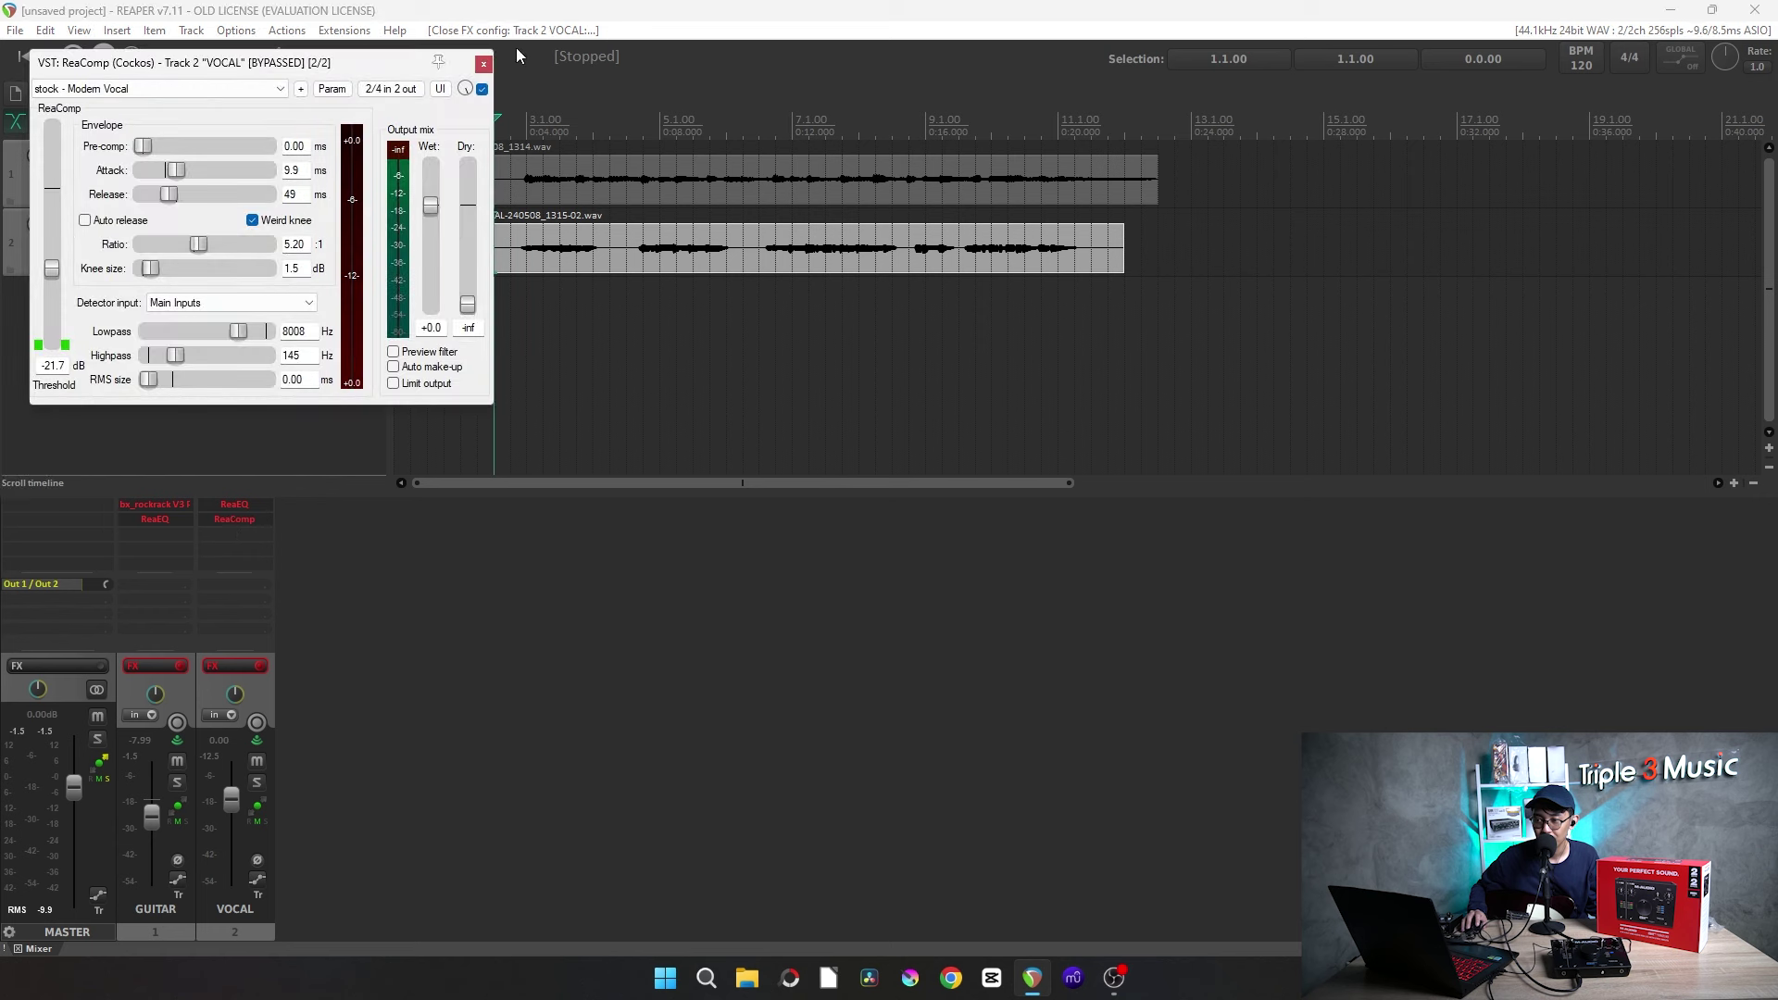
{"action": "left_click", "coordinate": [482, 65]}
Re-enable the effects on the GUITAR and VOCAL tracks and play both takes from 2.3.00.
{"action": "left_click", "coordinate": [179, 669]}
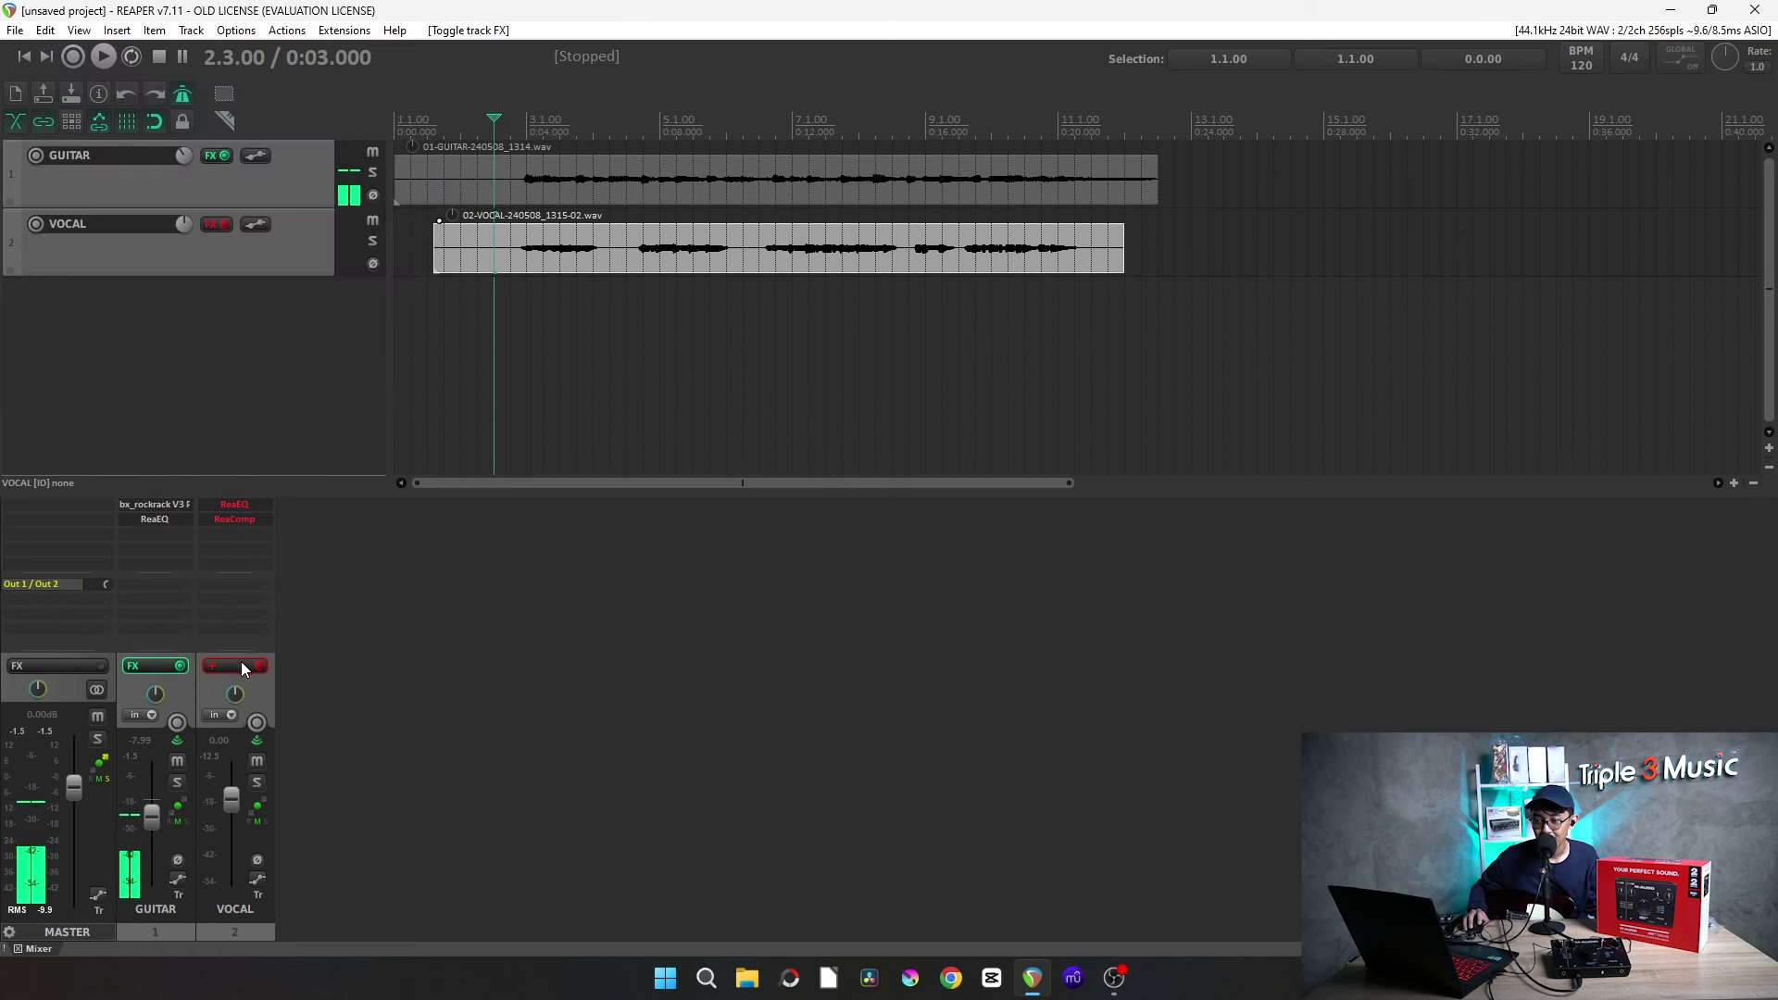
{"action": "left_click", "coordinate": [260, 666]}
{"action": "key", "text": "space"}
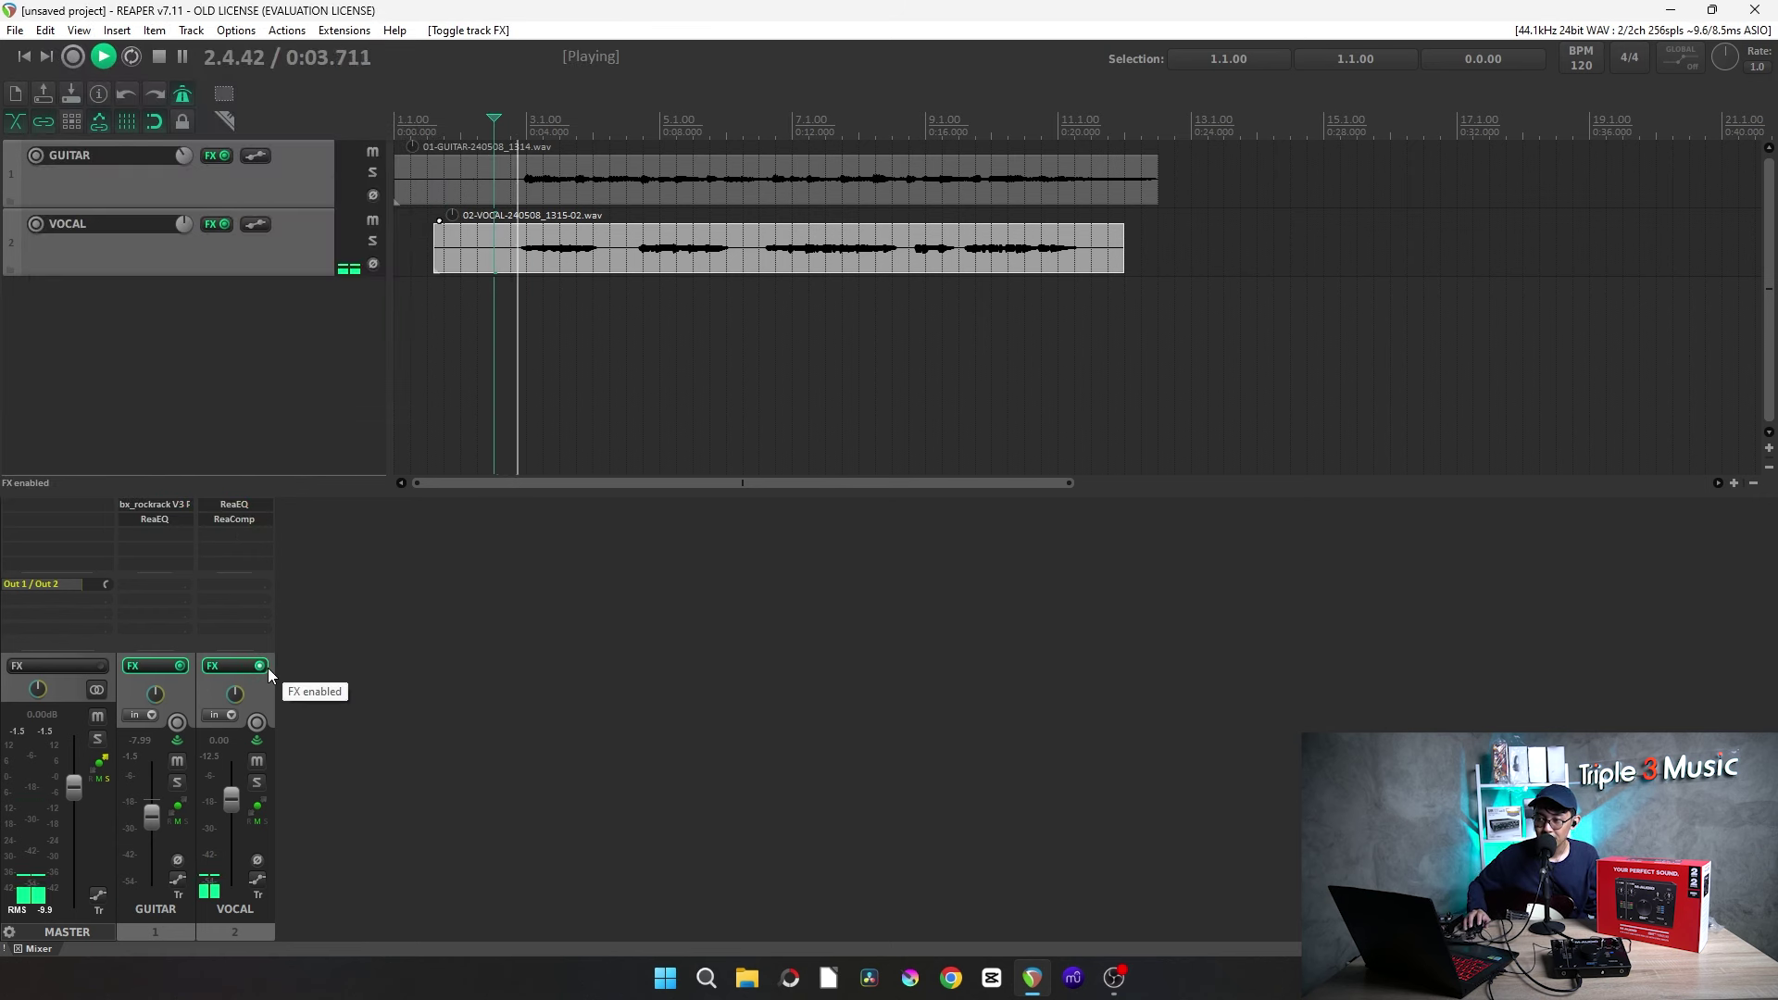
Compare the mix with and without effects by bypassing and re-enabling both tracks' FX chains during playback.
{"action": "left_click", "coordinate": [260, 666]}
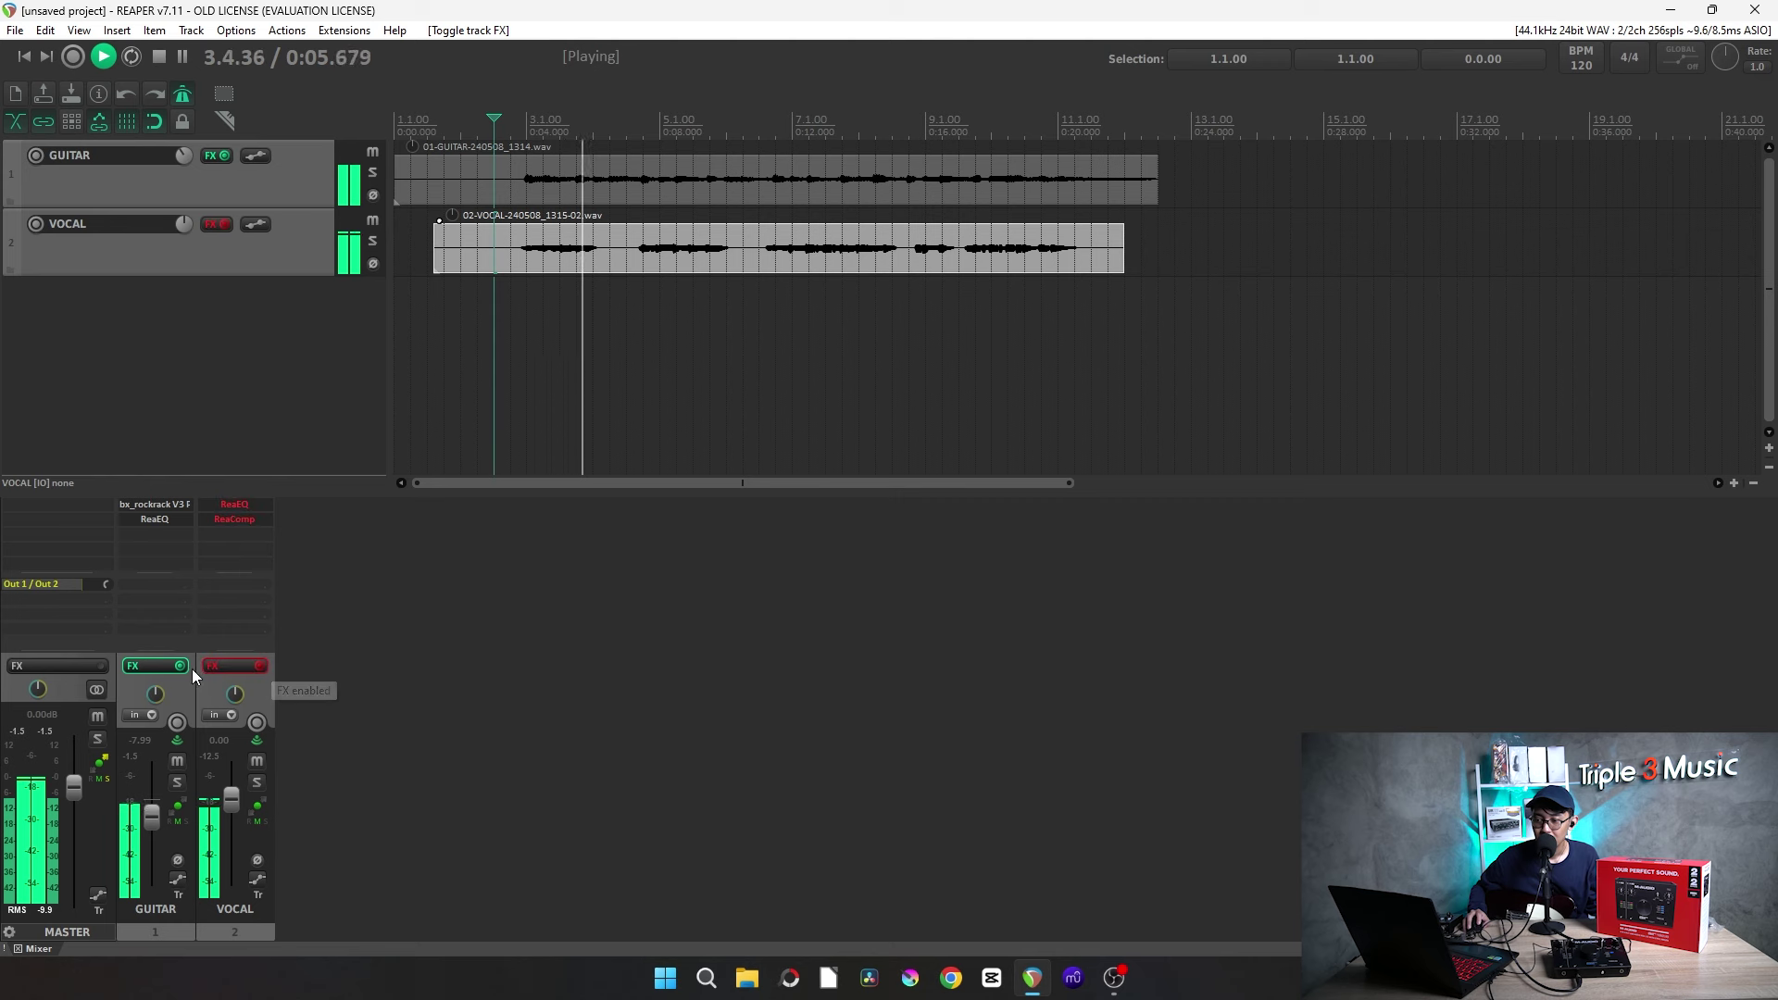
{"action": "left_click", "coordinate": [179, 667]}
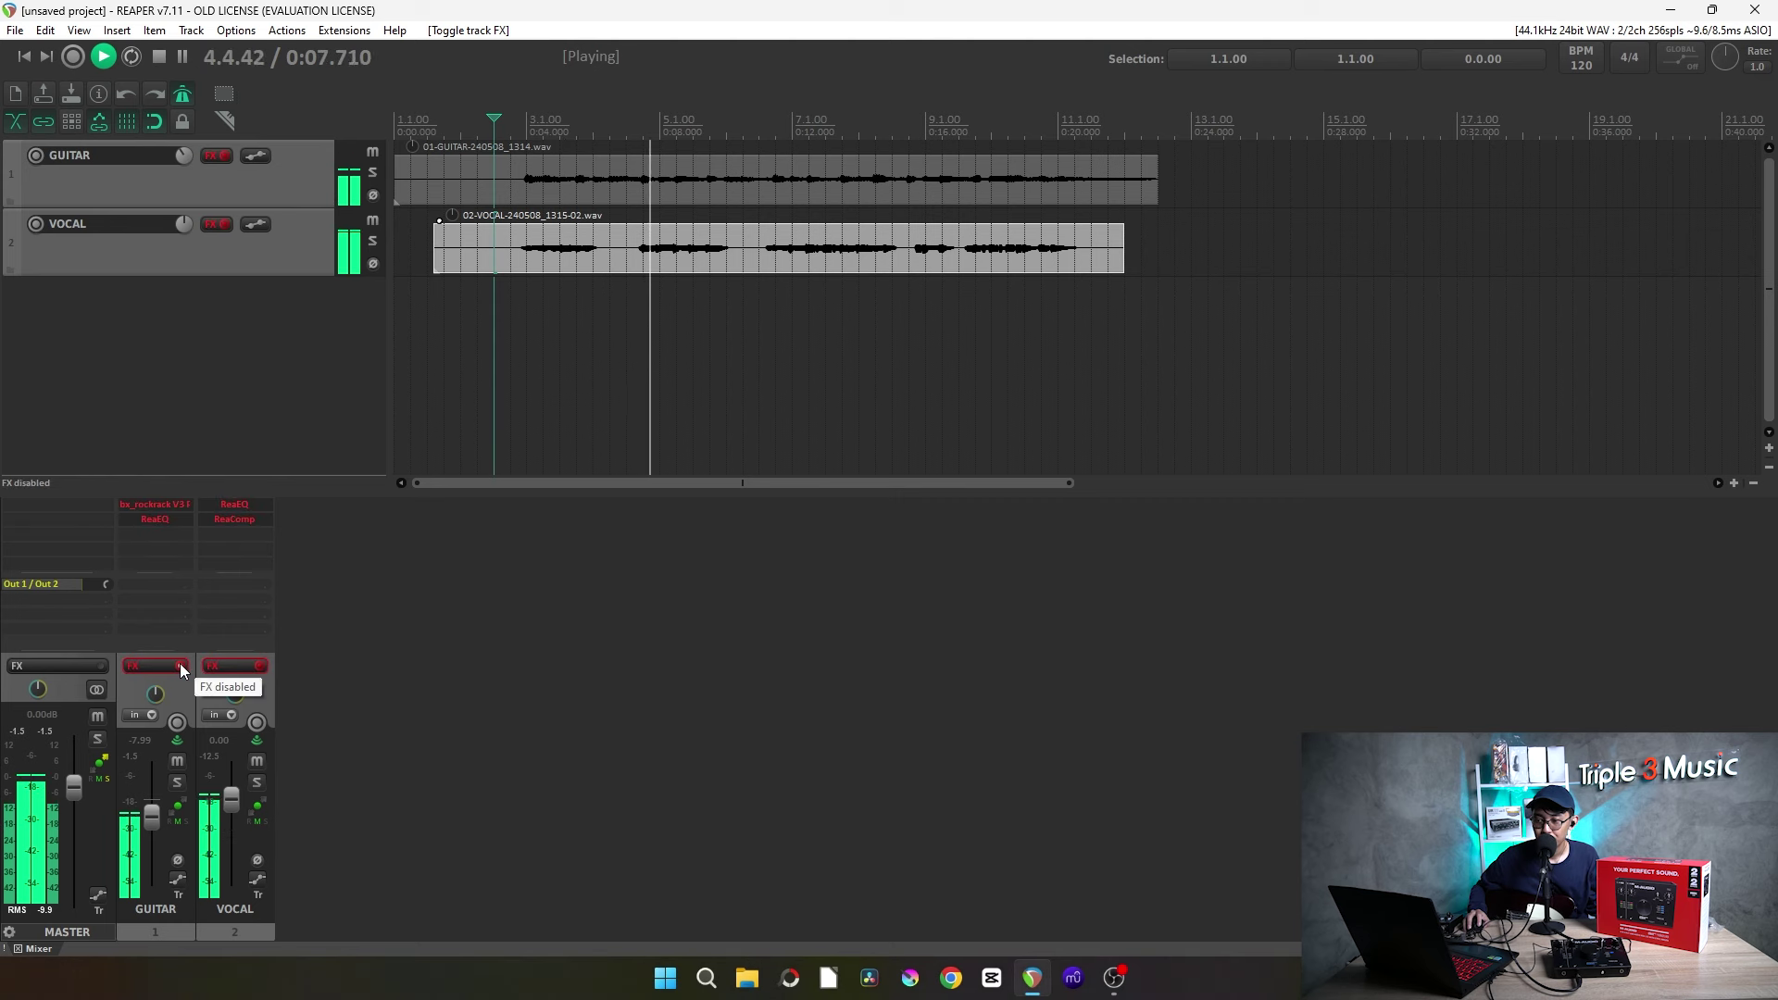
{"action": "left_click", "coordinate": [179, 667]}
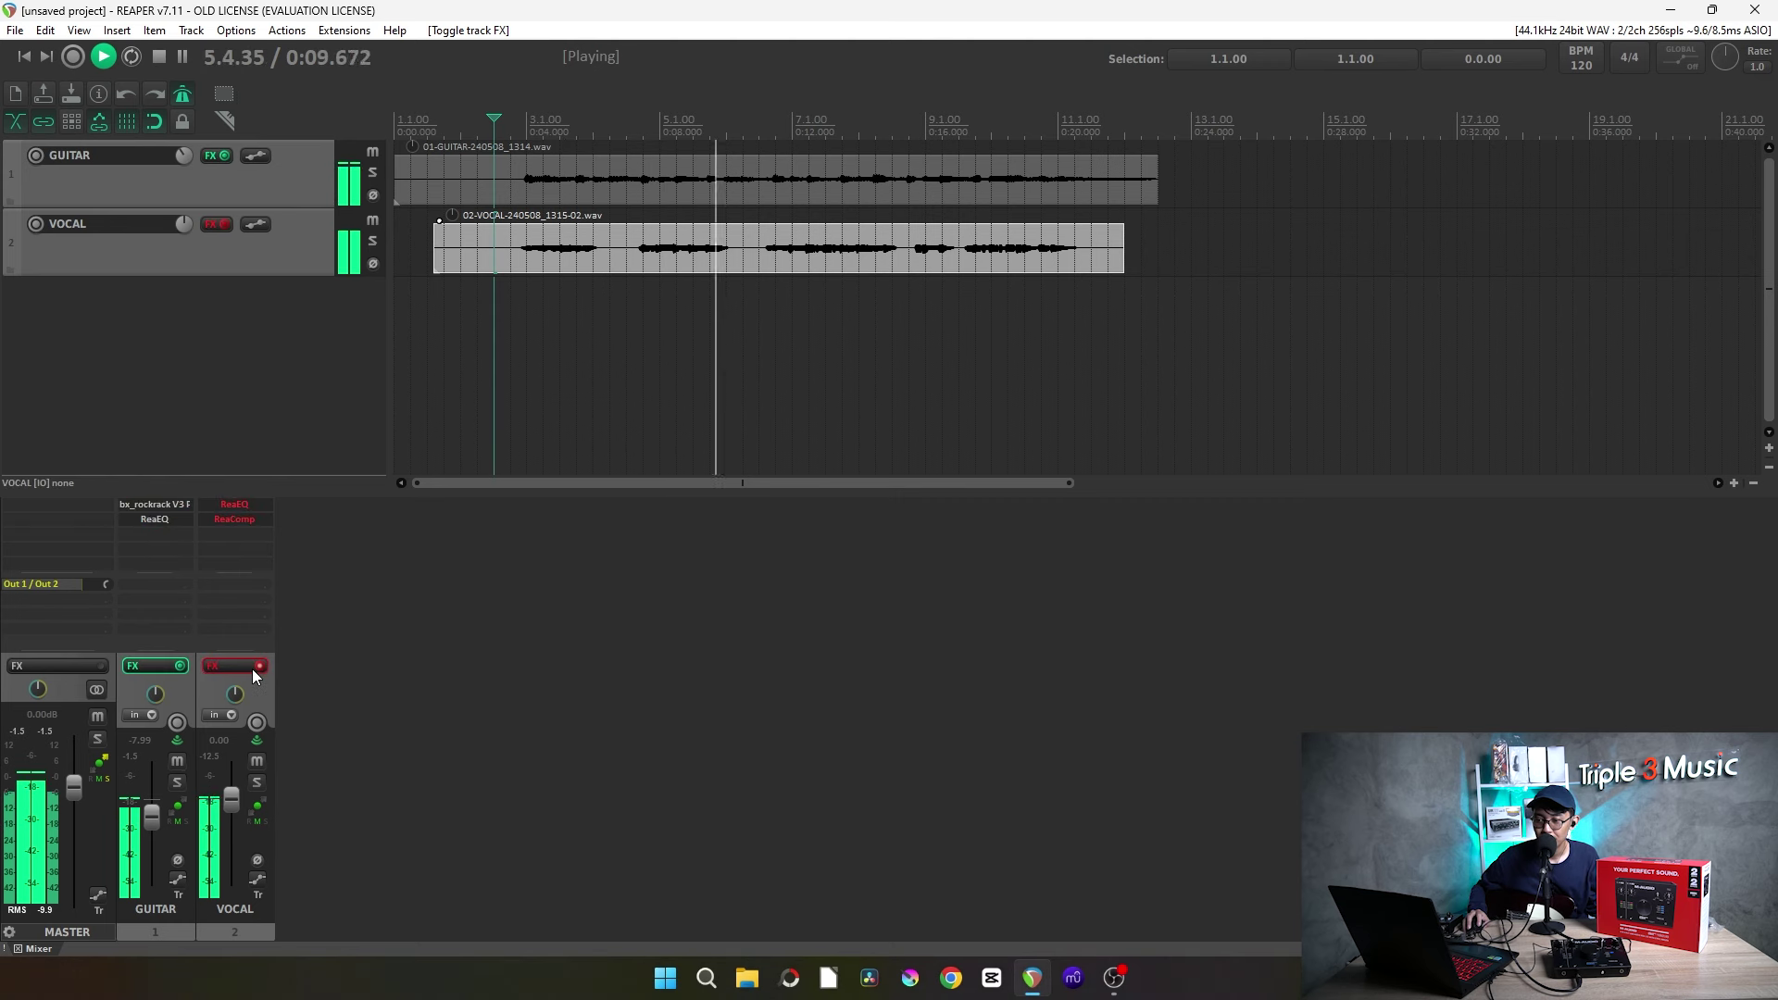
{"action": "left_click", "coordinate": [260, 666]}
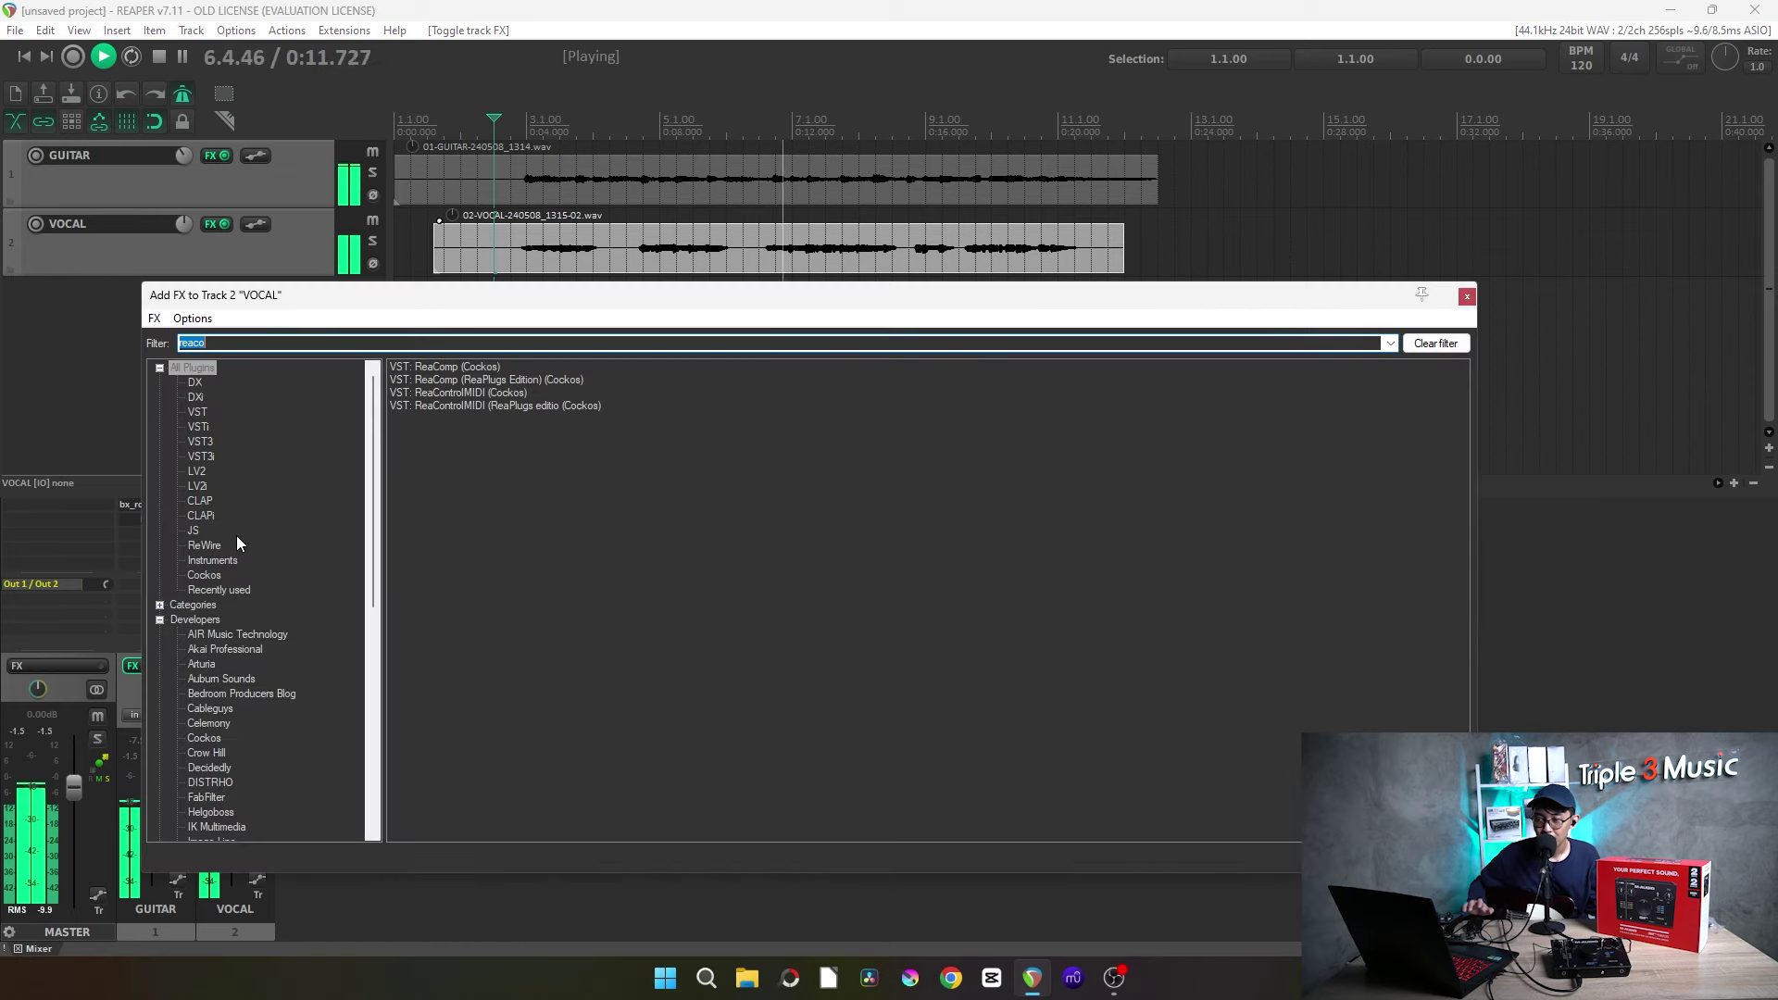
Add the ReaVerbate plugin to the VOCAL track after ReaComp, listen to the mix, and stop playback.
{"action": "left_click", "coordinate": [236, 535]}
{"action": "type", "text": "reav"}
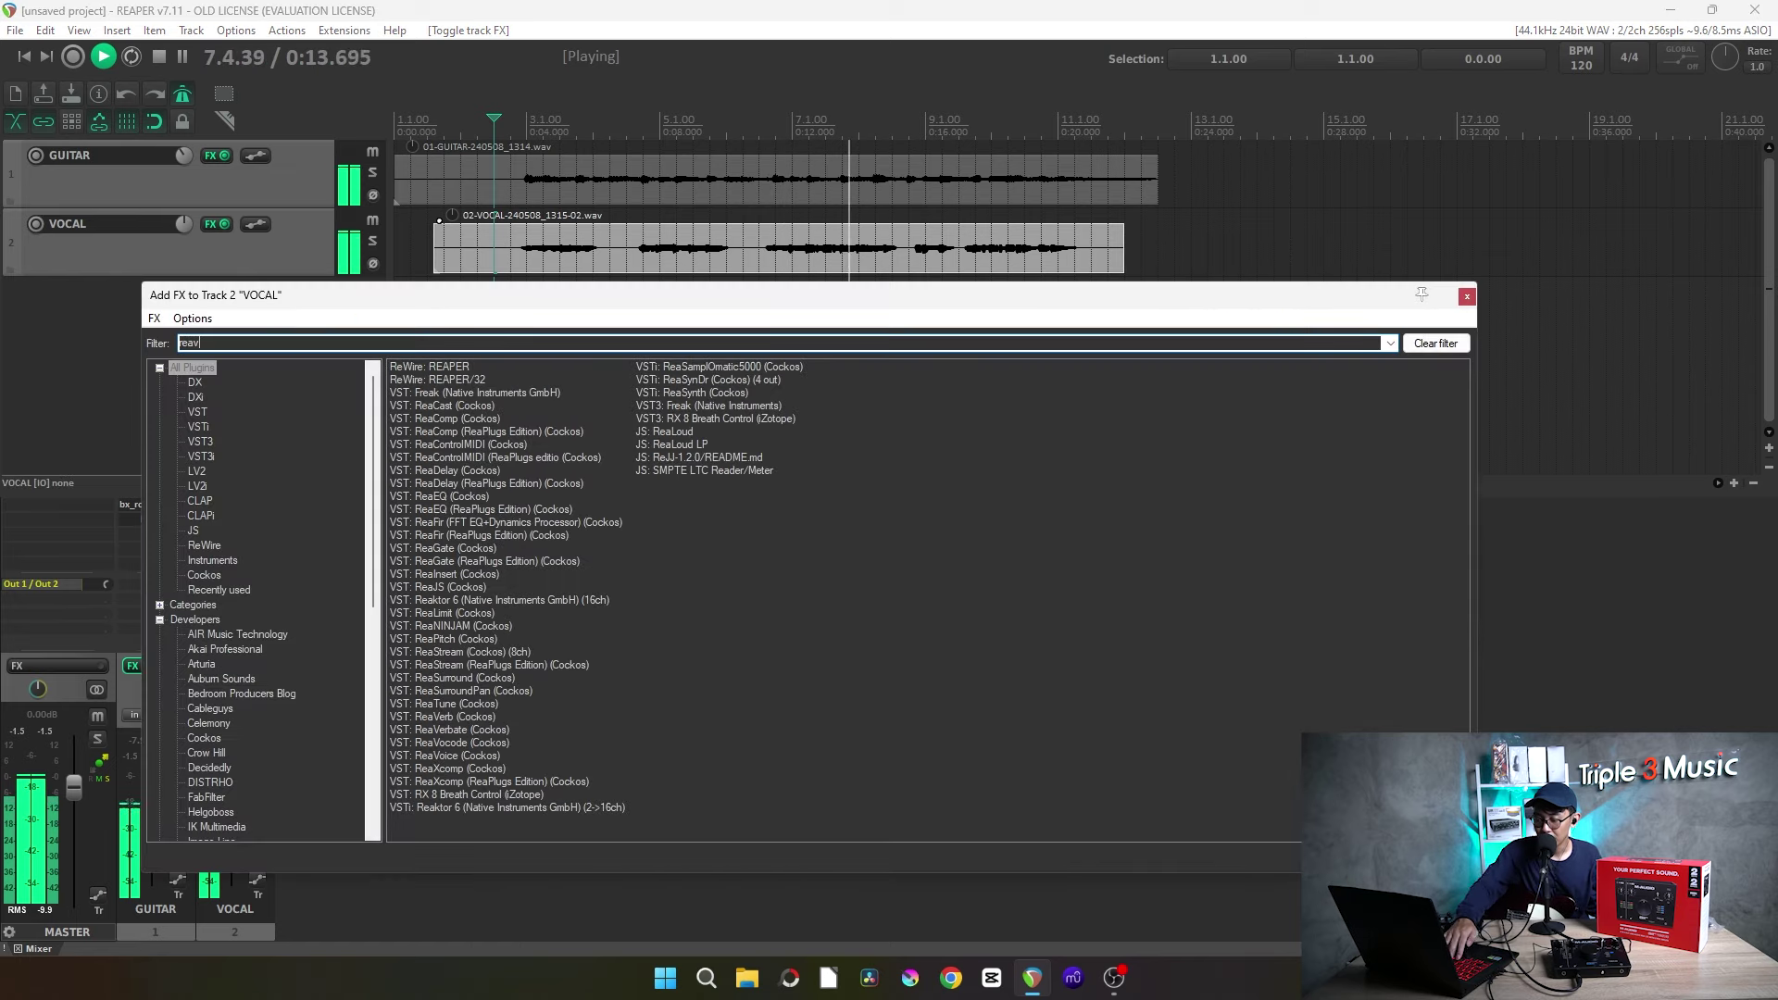
{"action": "type", "text": "erb"}
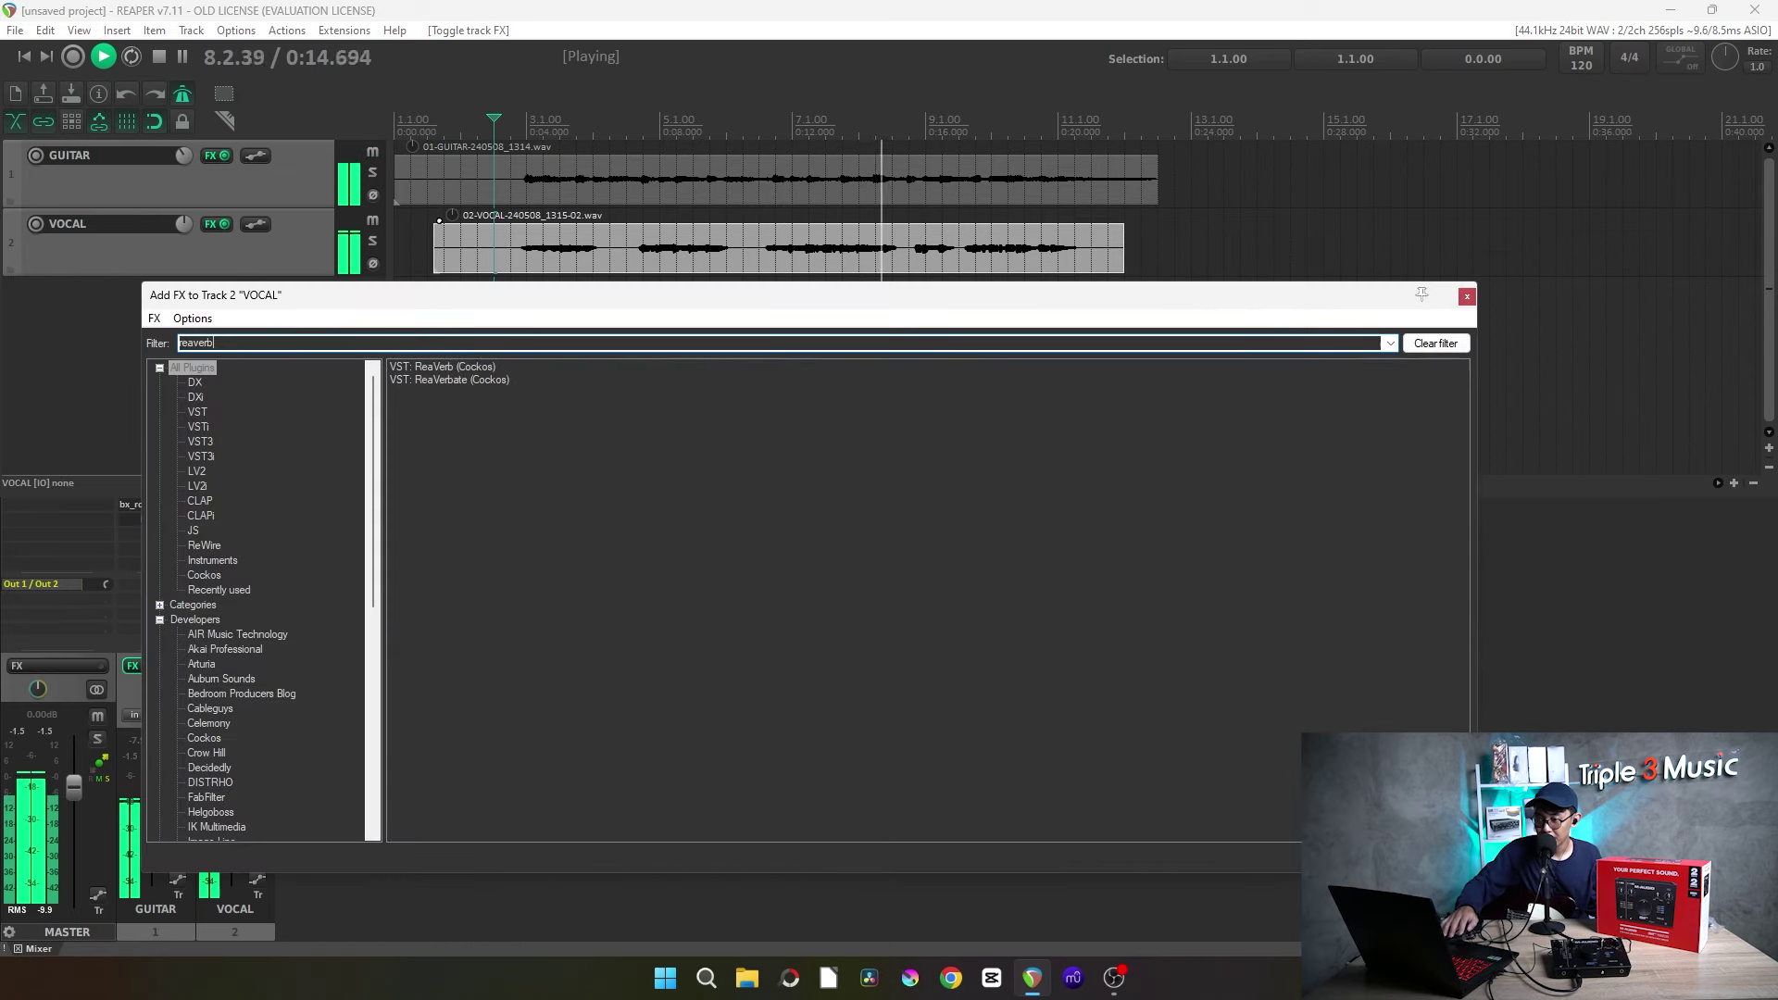
{"action": "double_click", "coordinate": [465, 379]}
{"action": "left_click_drag", "start_coordinate": [206, 63], "coordinate": [681, 295]}
{"action": "left_click", "coordinate": [875, 296]}
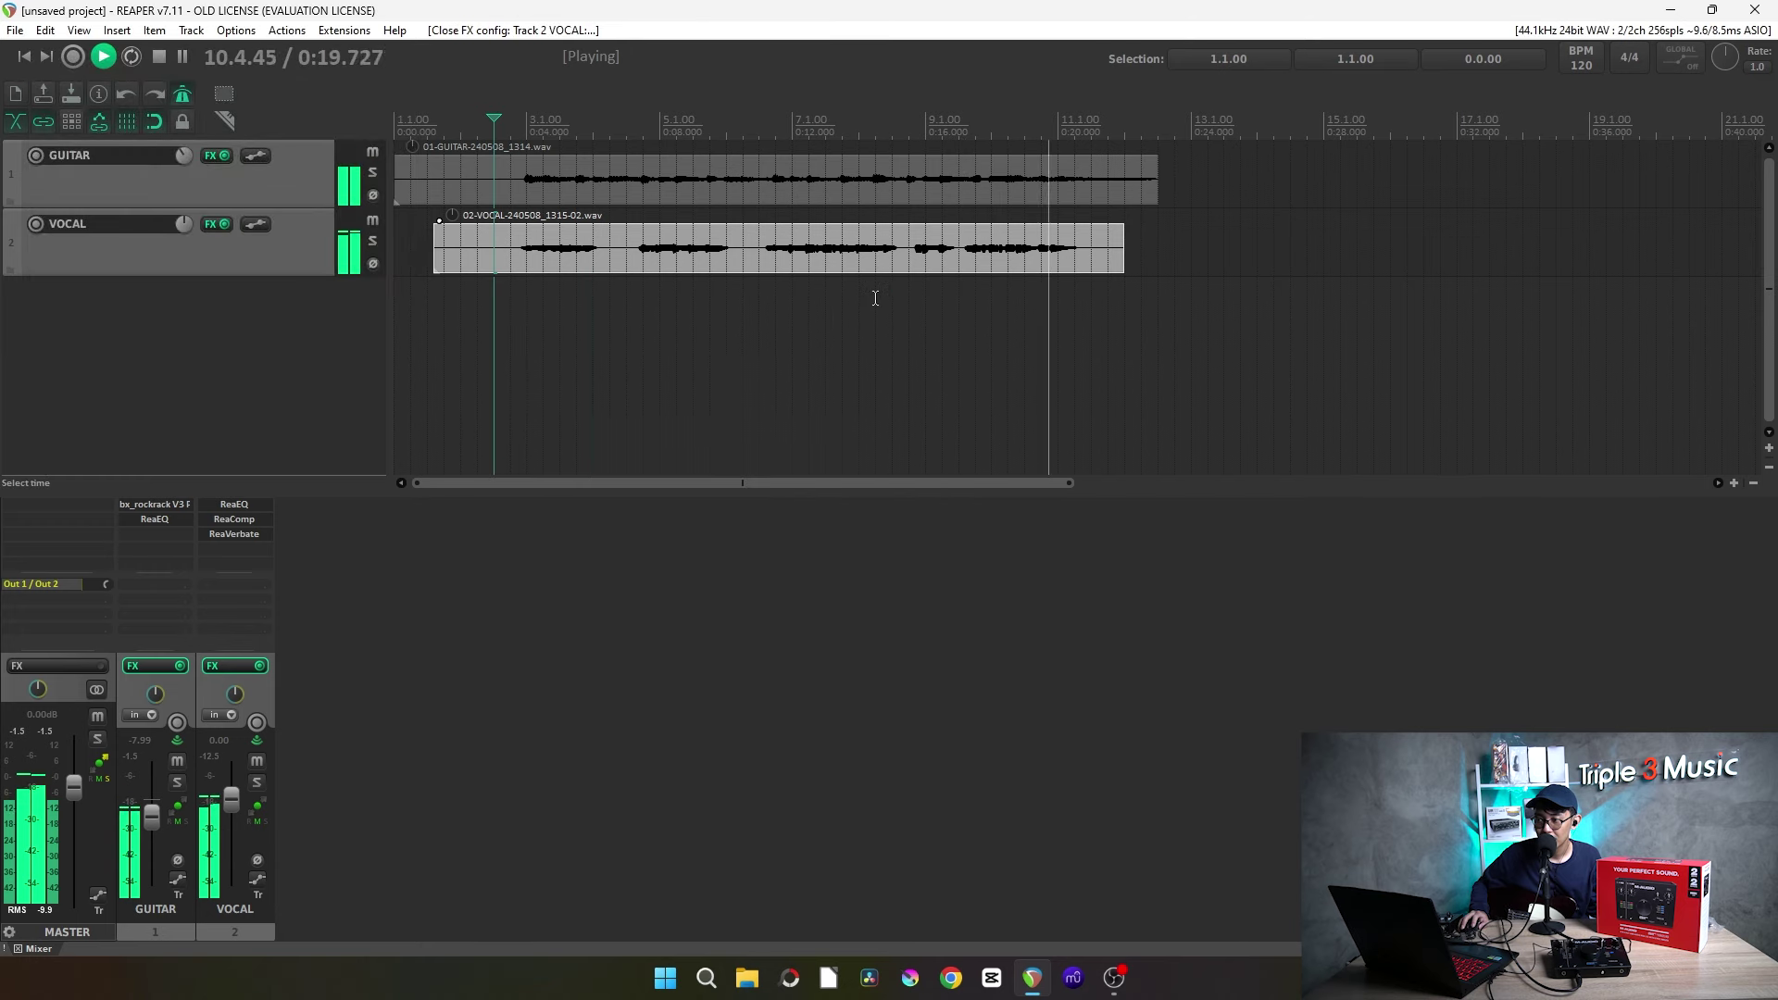
{"action": "key", "text": "space"}
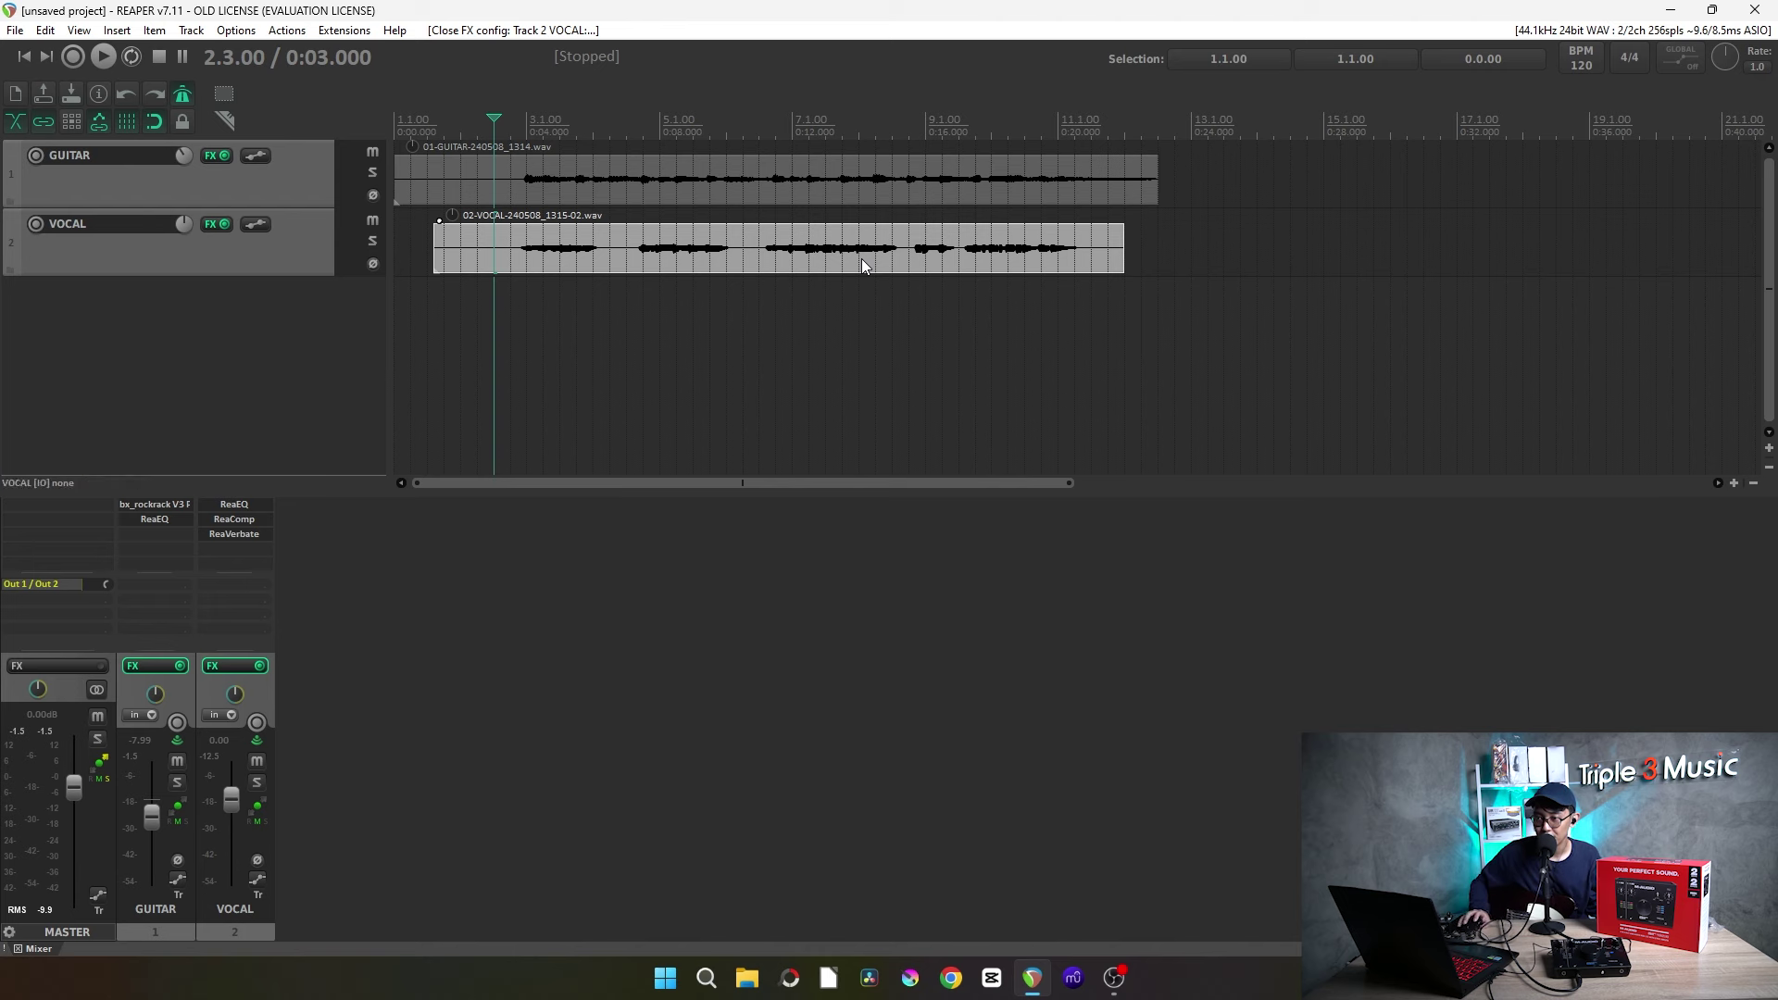
Render the master mix of the entire project to a 24-bit WAV file named nanana in the Music folder.
{"action": "left_click", "coordinate": [16, 31]}
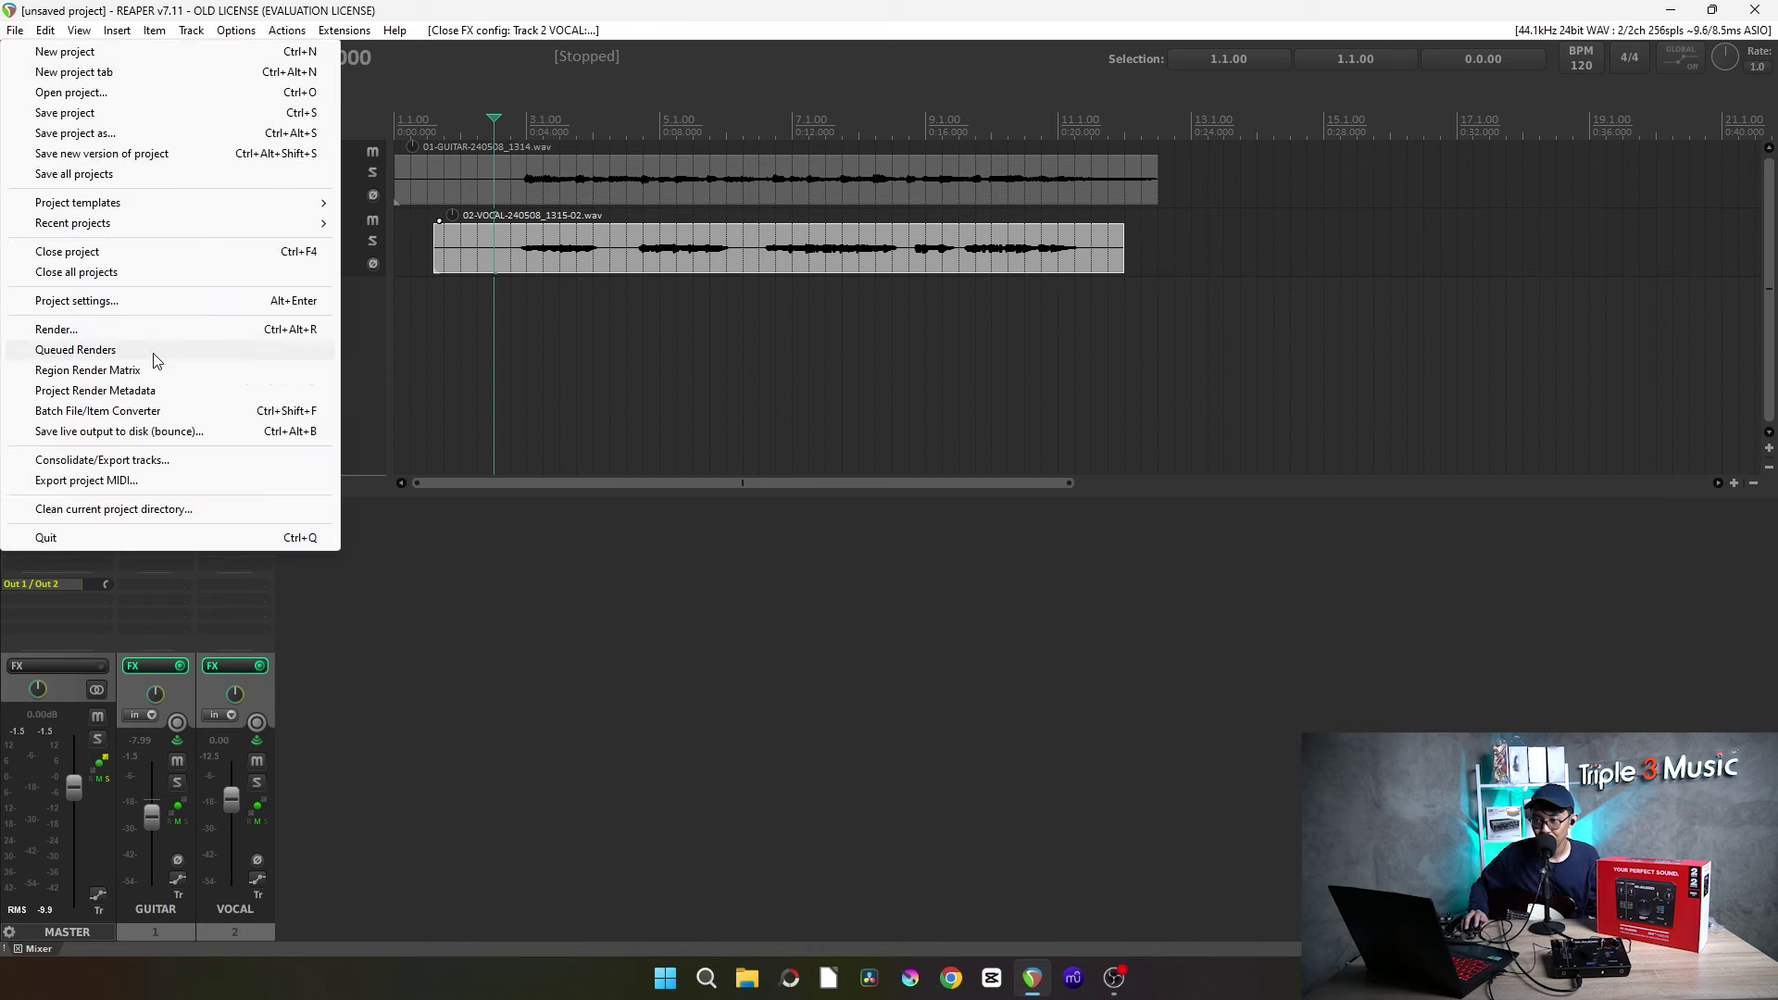
{"action": "left_click", "coordinate": [127, 332]}
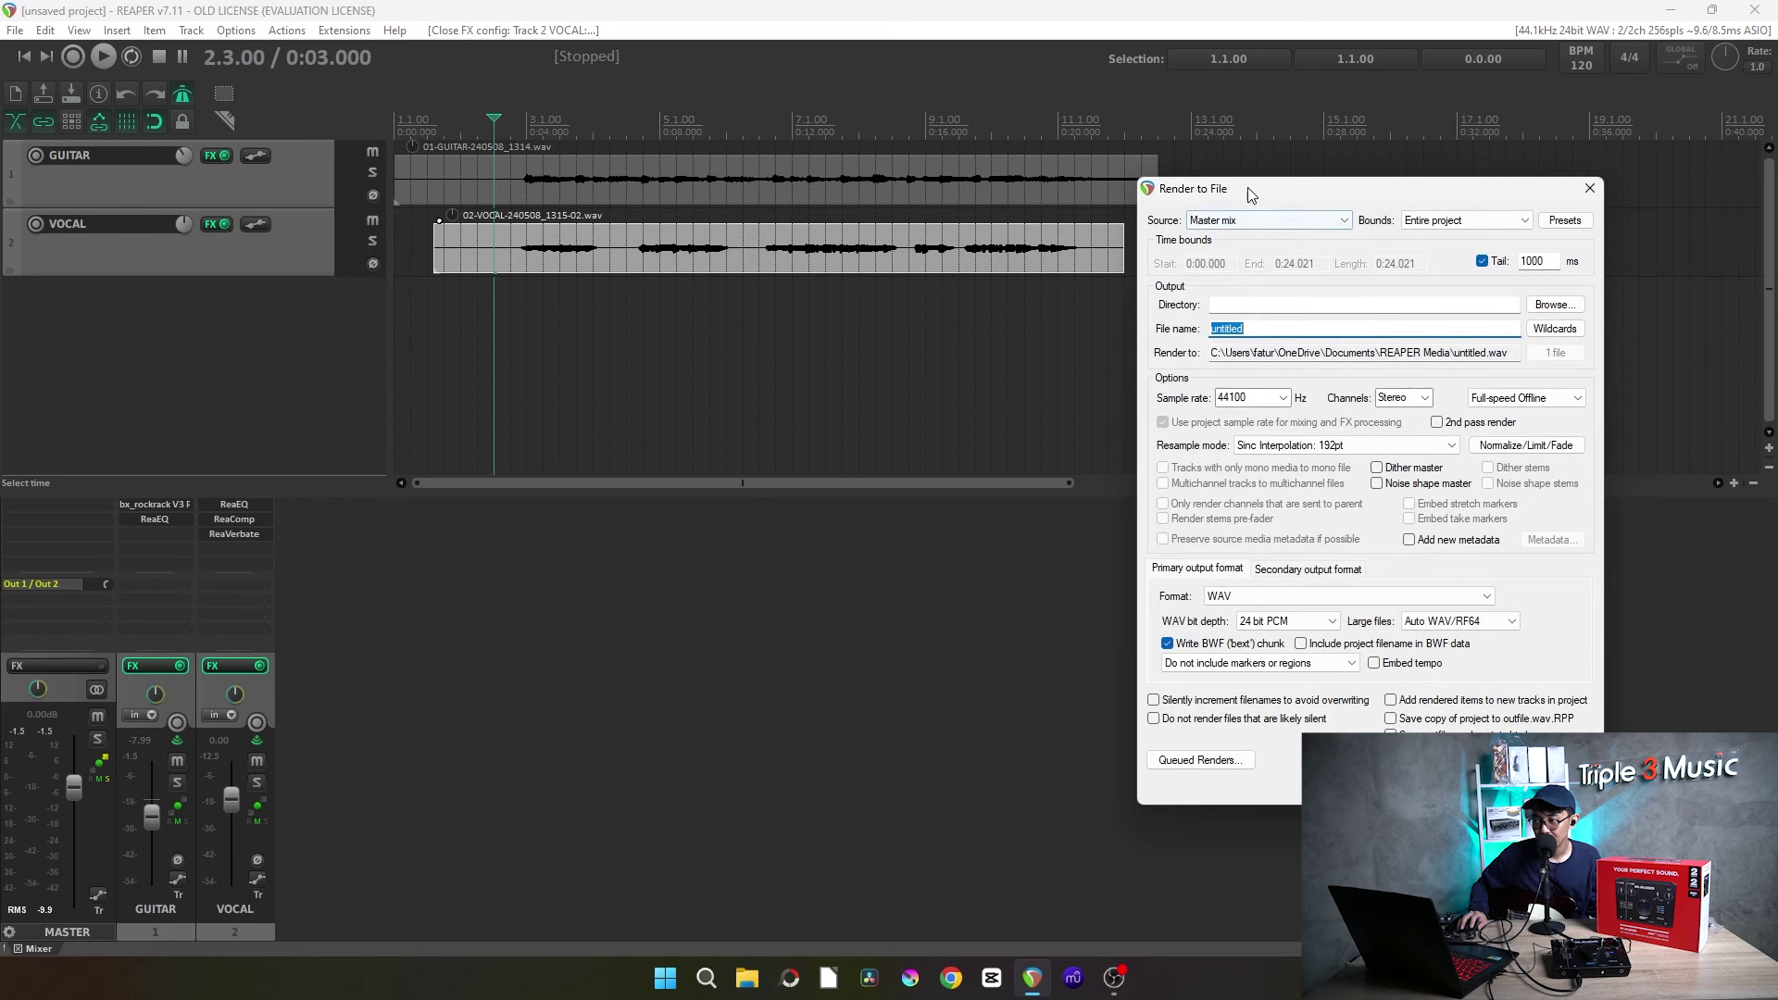
{"action": "left_click_drag", "start_coordinate": [1247, 190], "coordinate": [401, 170]}
{"action": "left_click", "coordinate": [697, 284]}
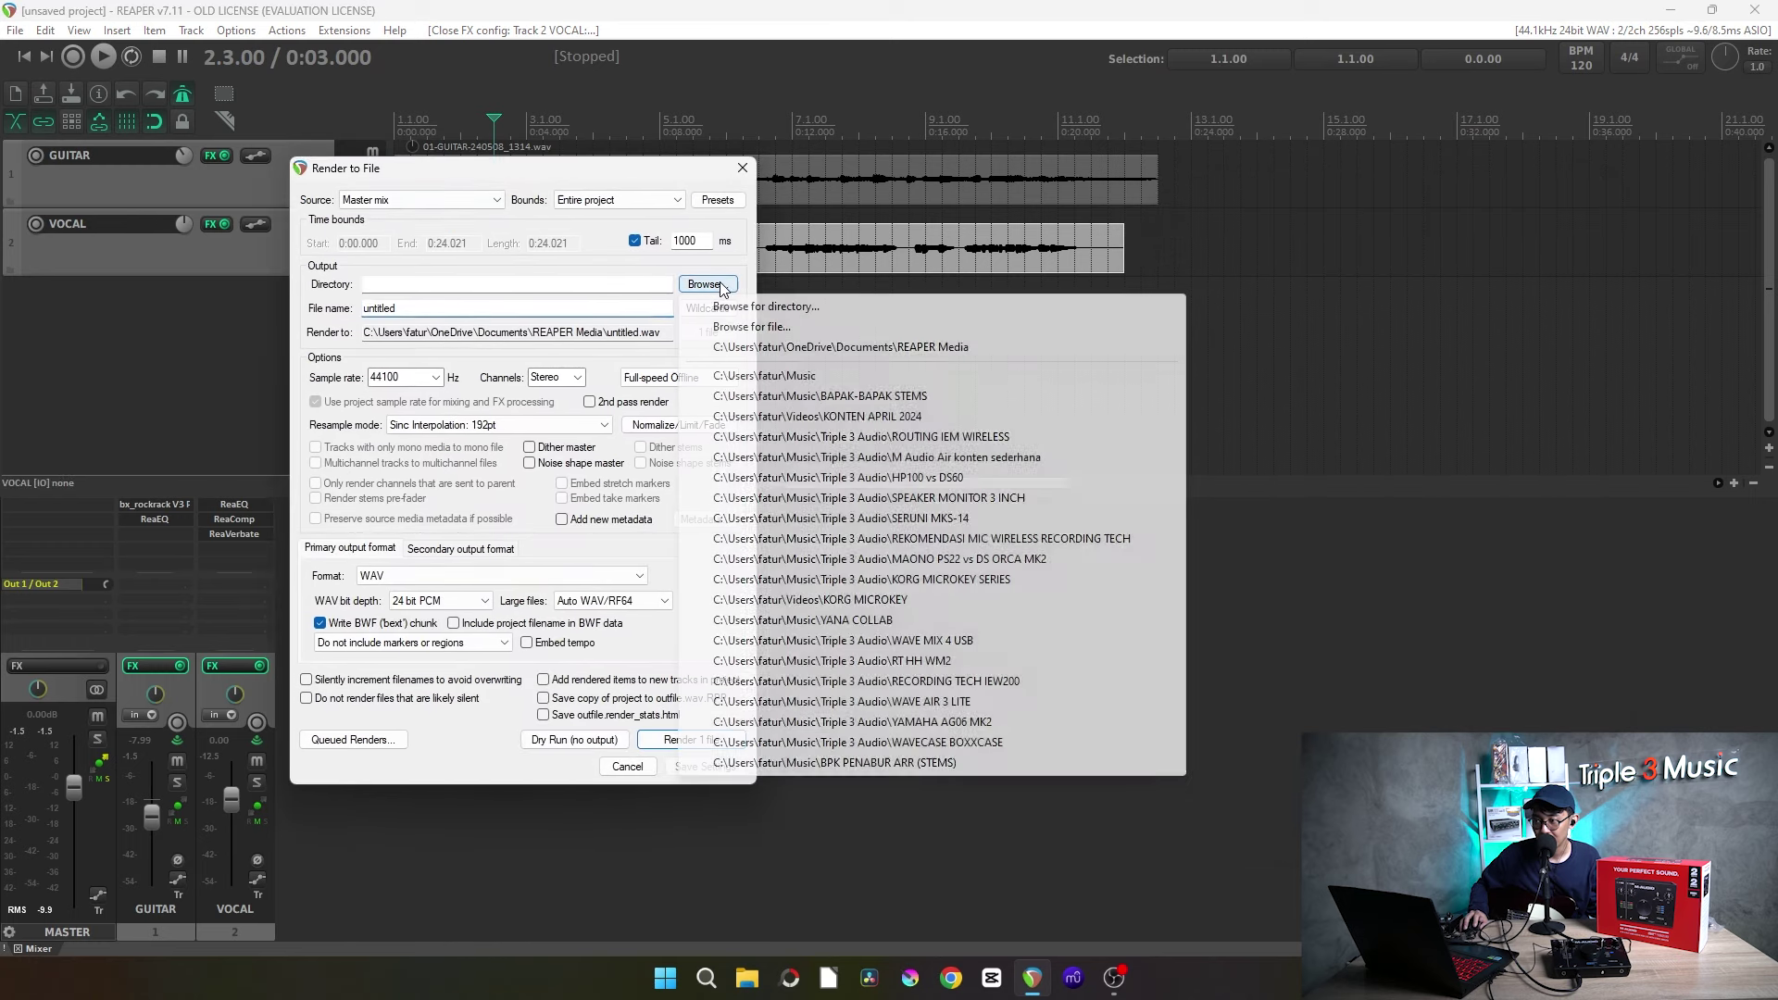
{"action": "left_click", "coordinate": [828, 368]}
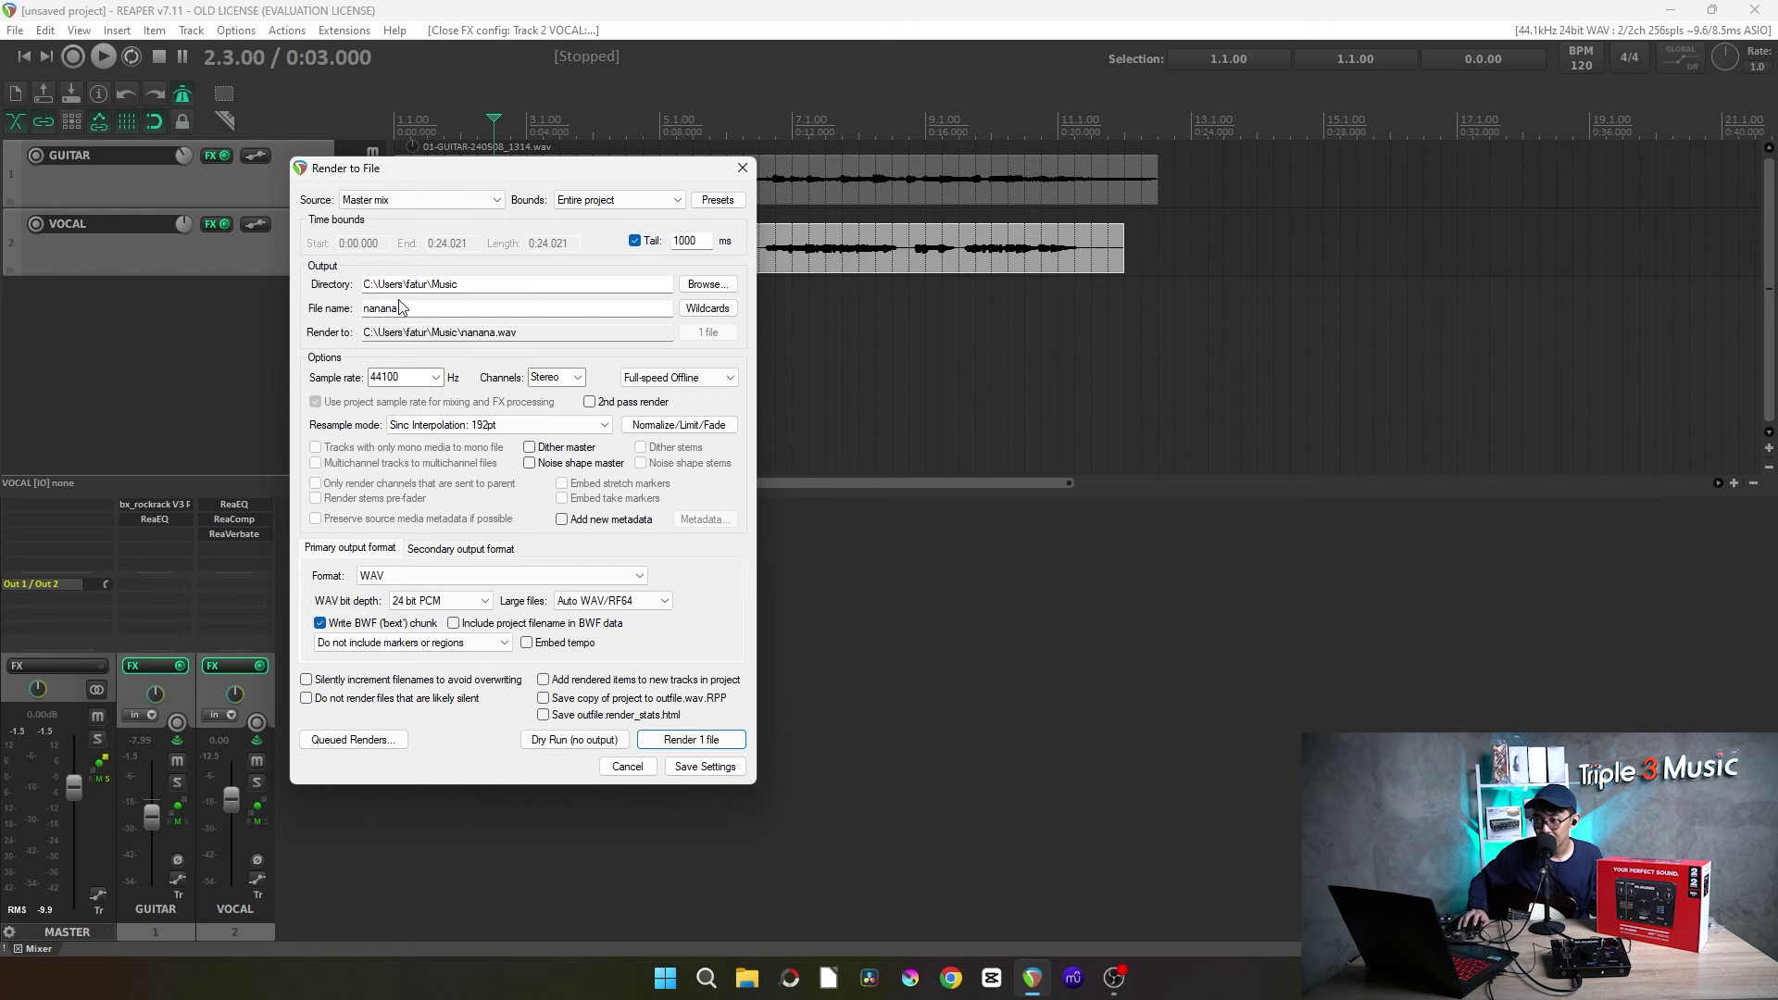
{"action": "left_click", "coordinate": [634, 206]}
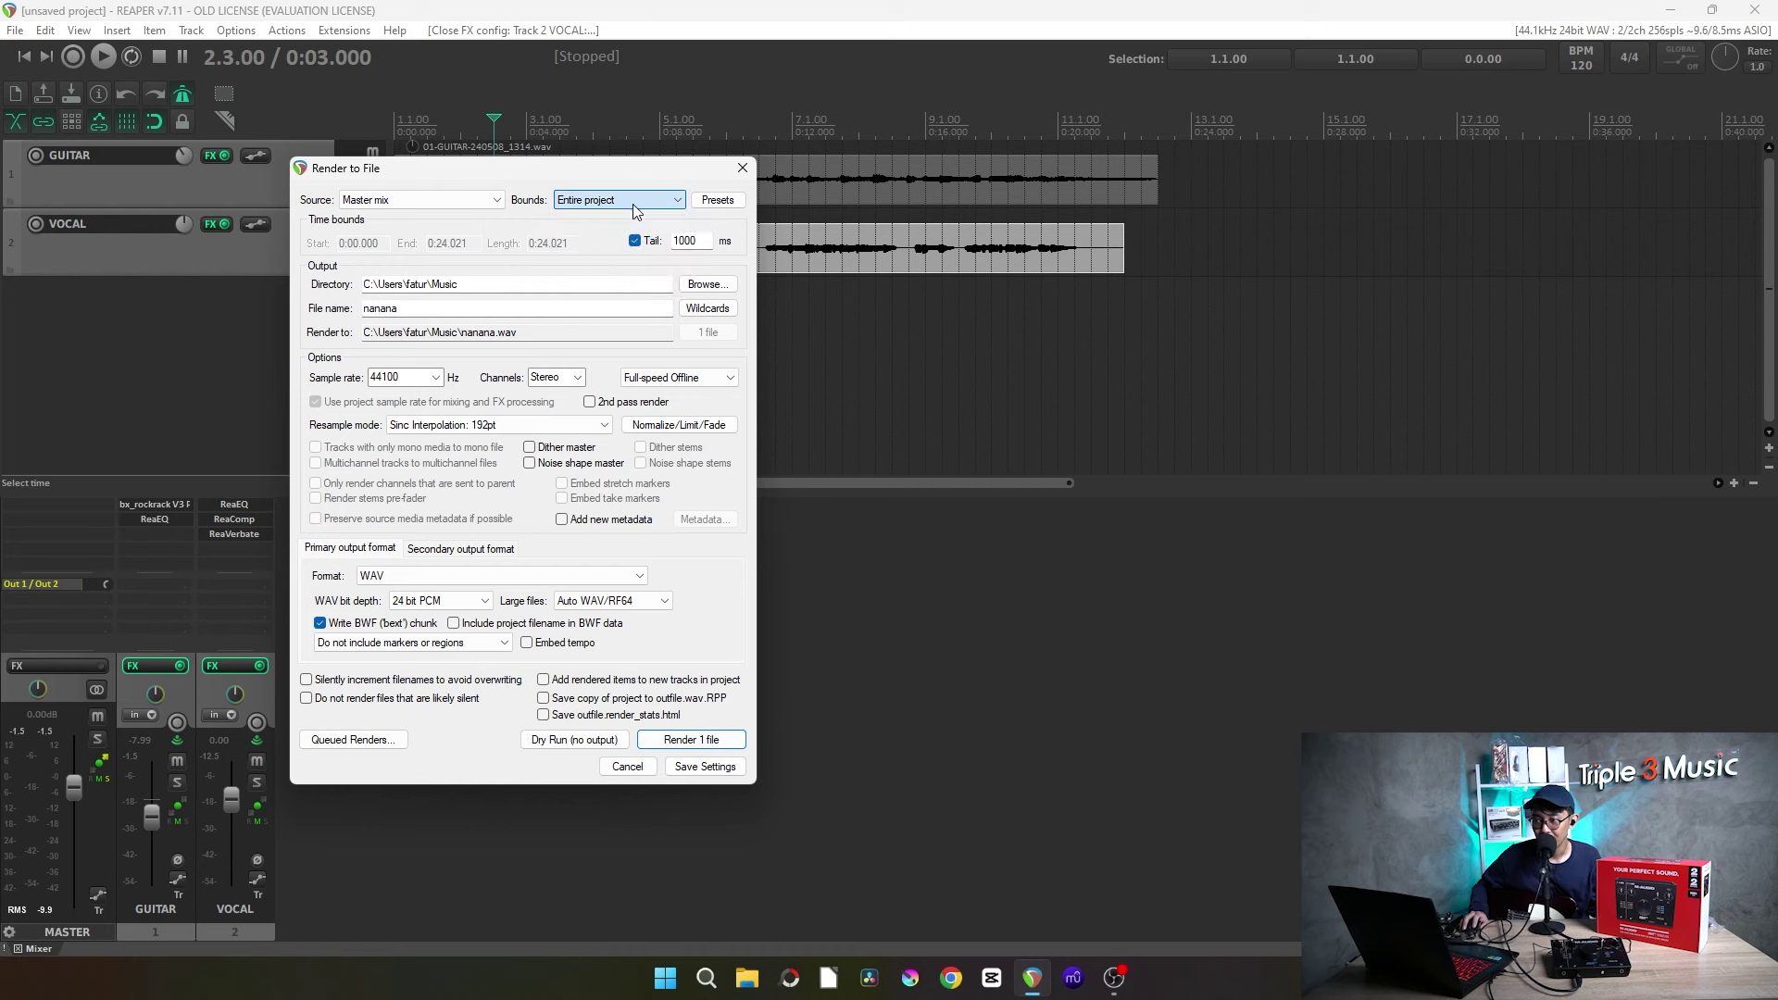
{"action": "left_click", "coordinate": [405, 200]}
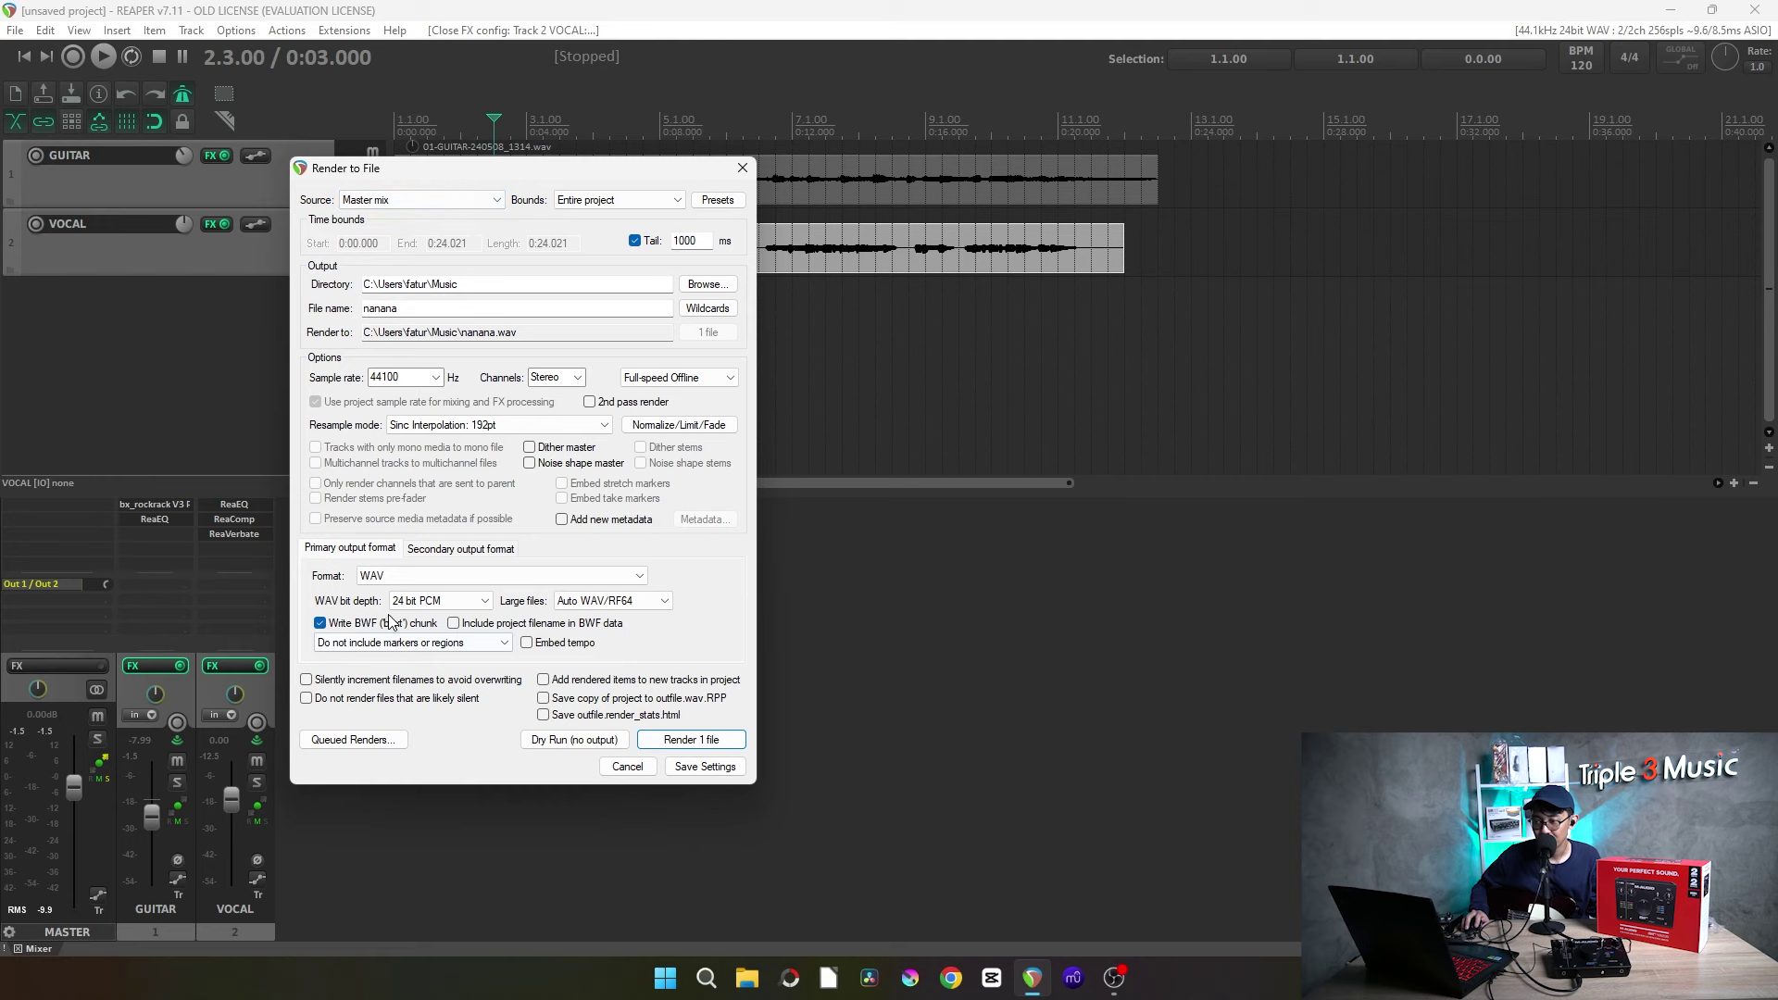
{"action": "left_click", "coordinate": [693, 740]}
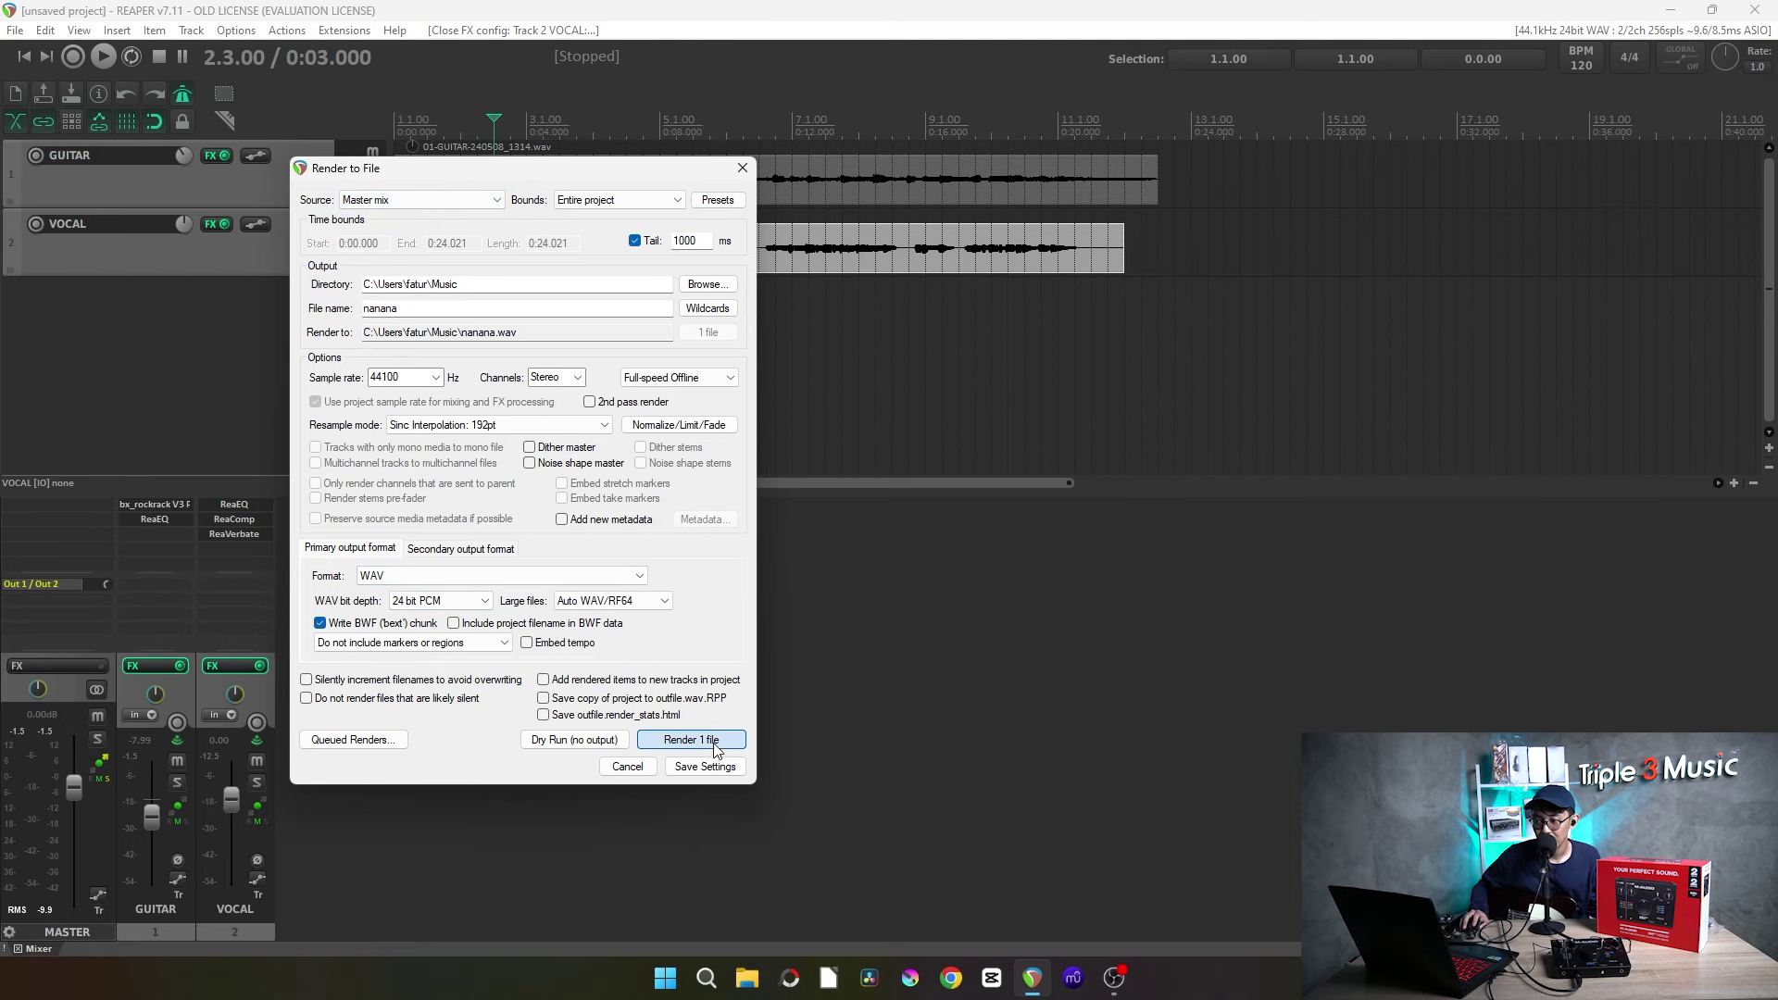
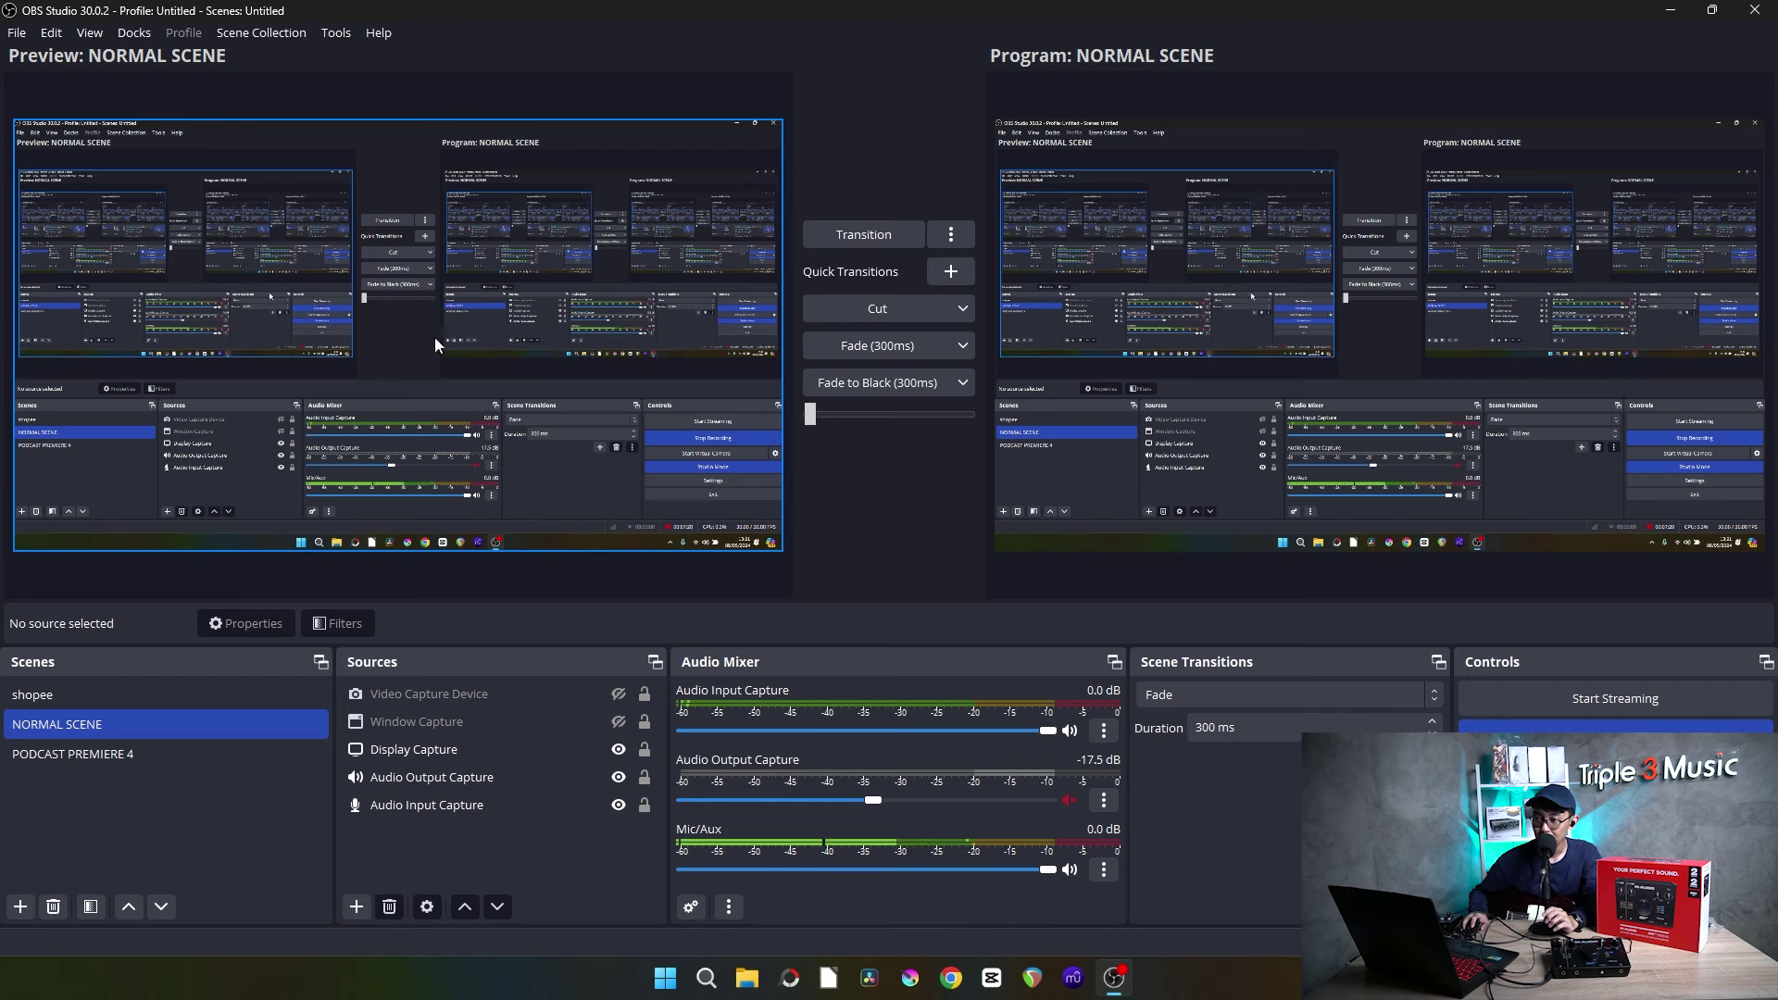
Search Windows for mario and launch Super Mario Forever while OBS Studio captures the display.
{"action": "left_click", "coordinate": [505, 318]}
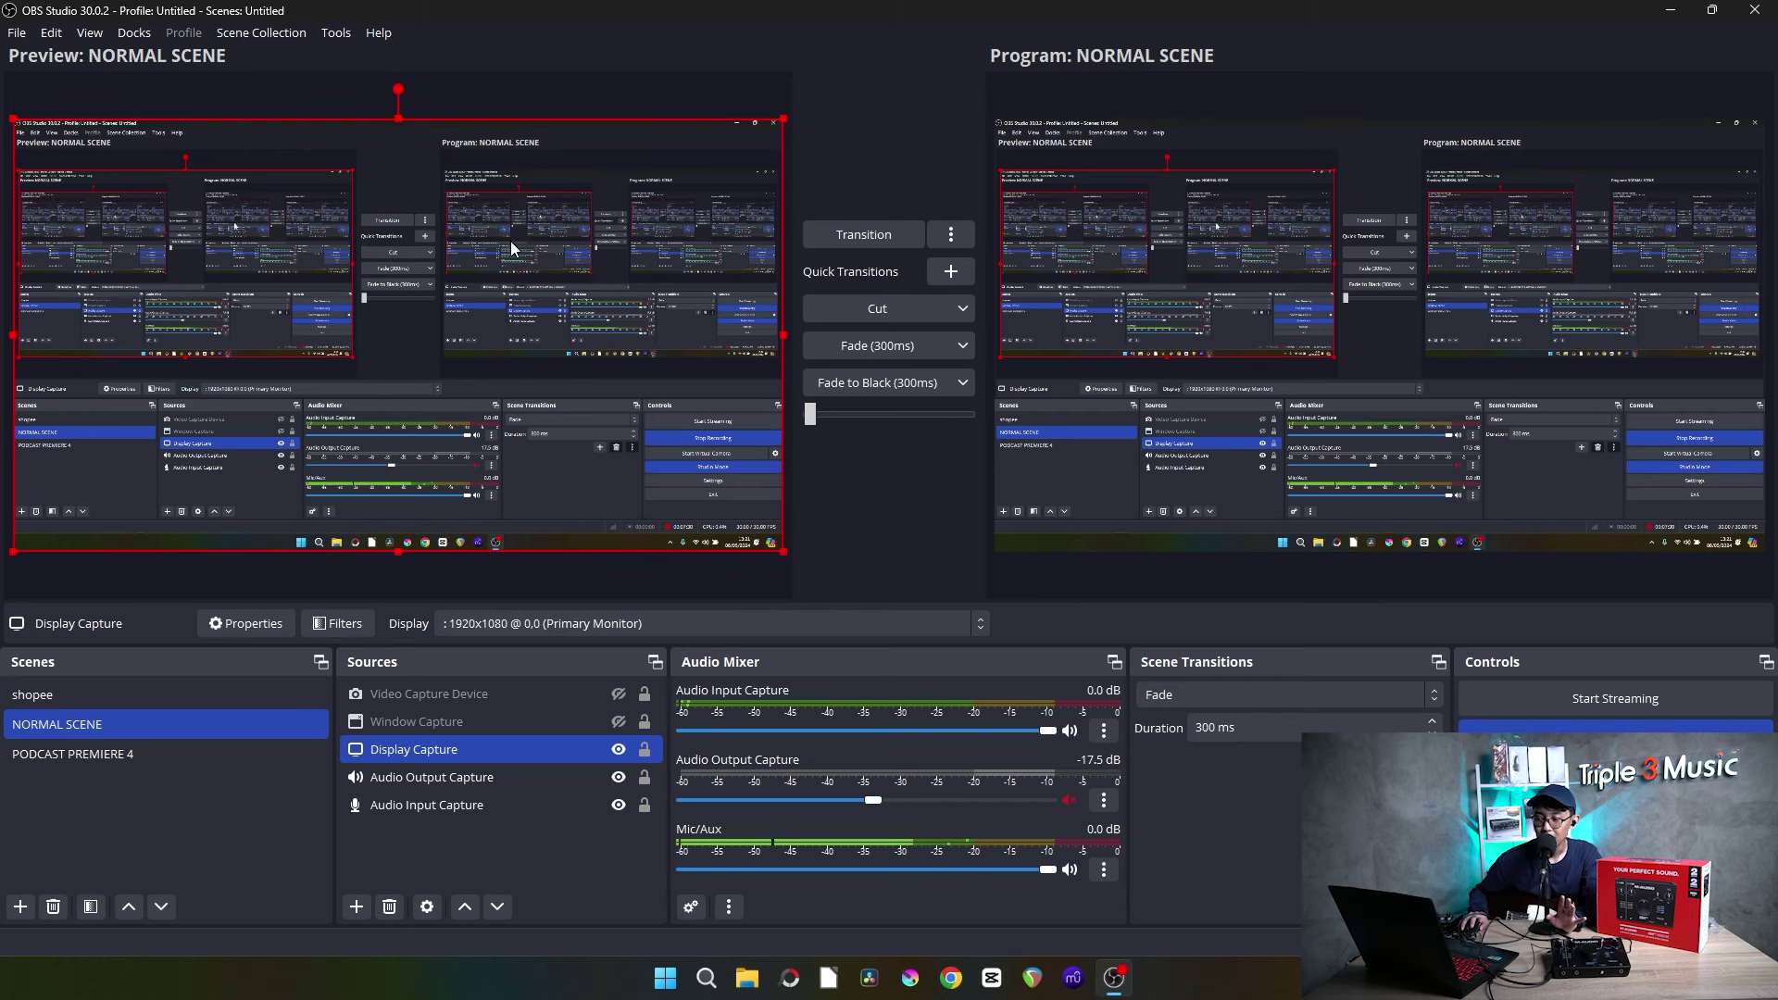
{"action": "left_click", "coordinate": [706, 980]}
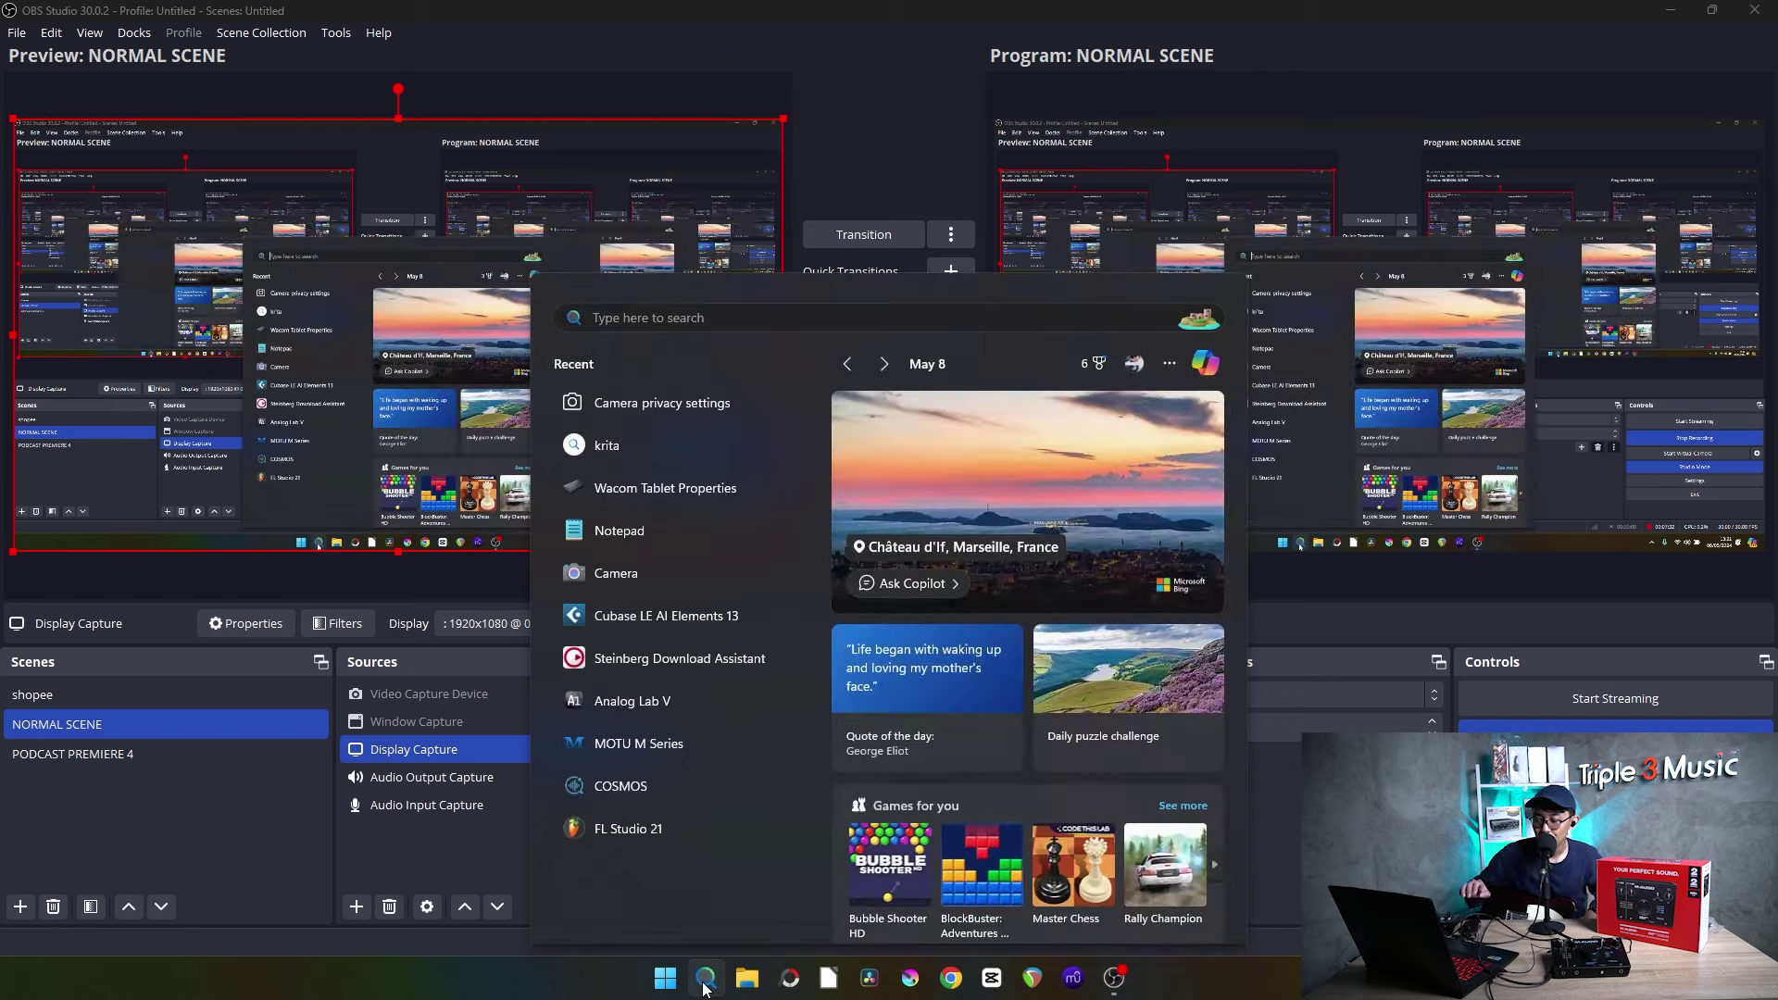
{"action": "type", "text": "mario"}
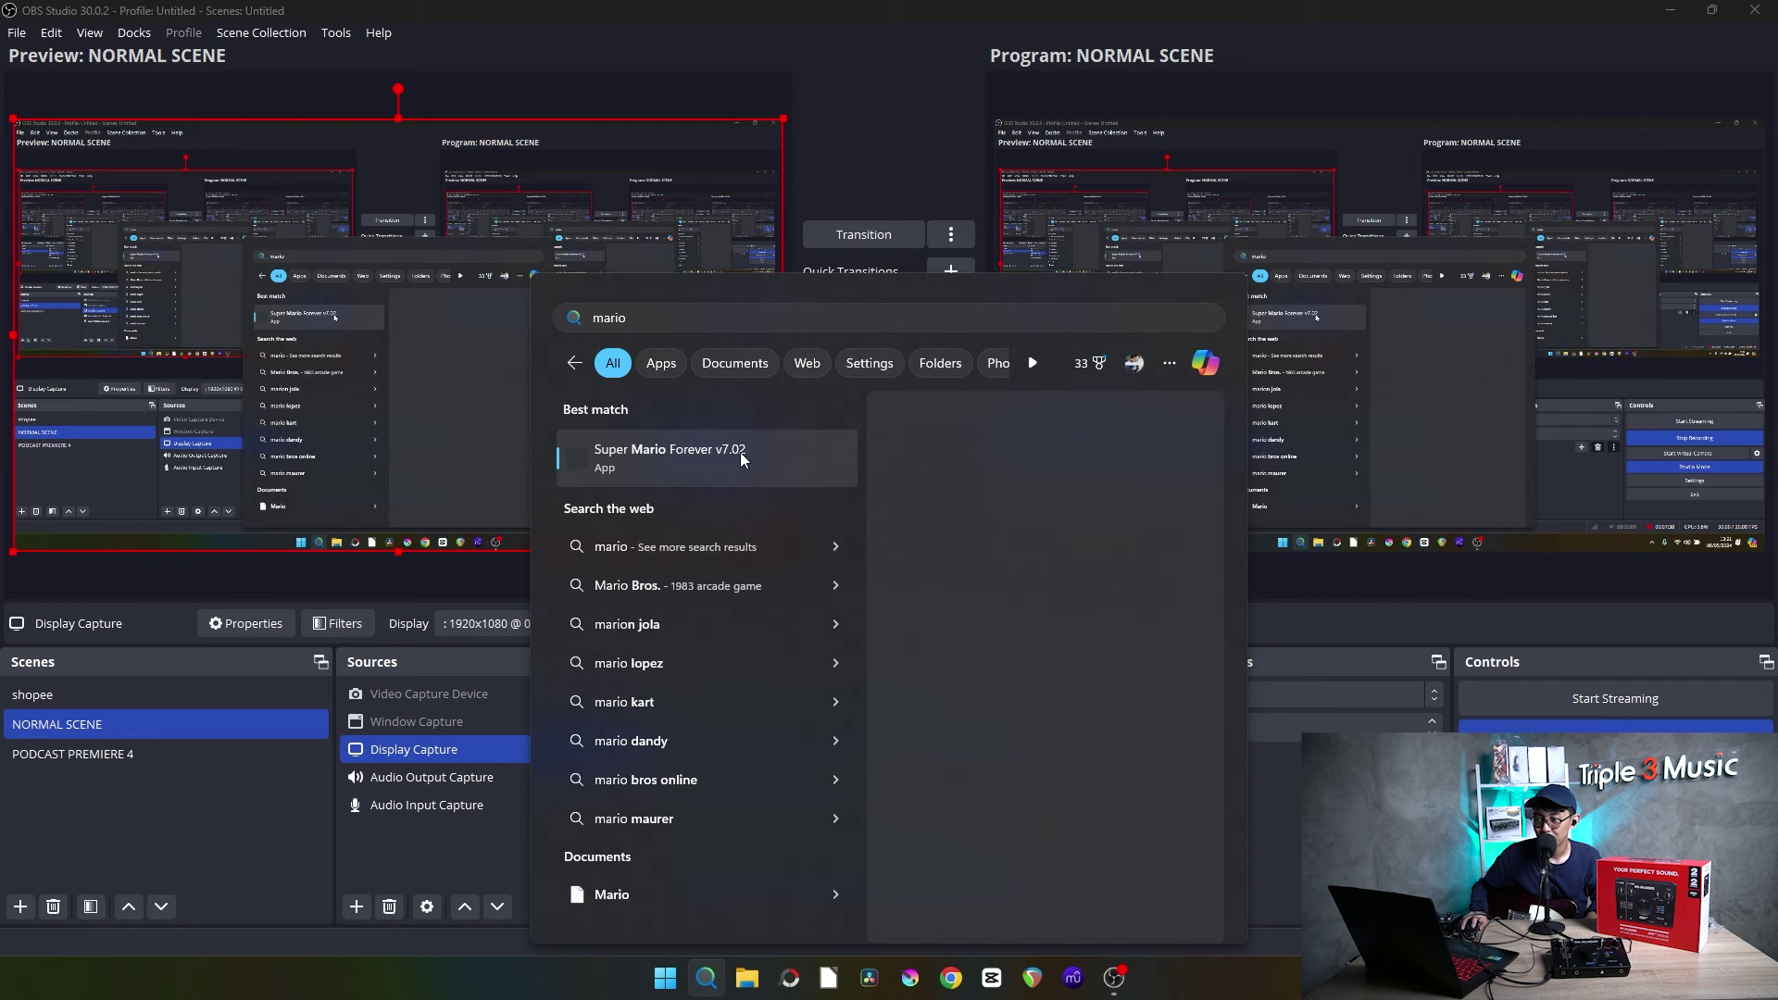
{"action": "left_click", "coordinate": [872, 129]}
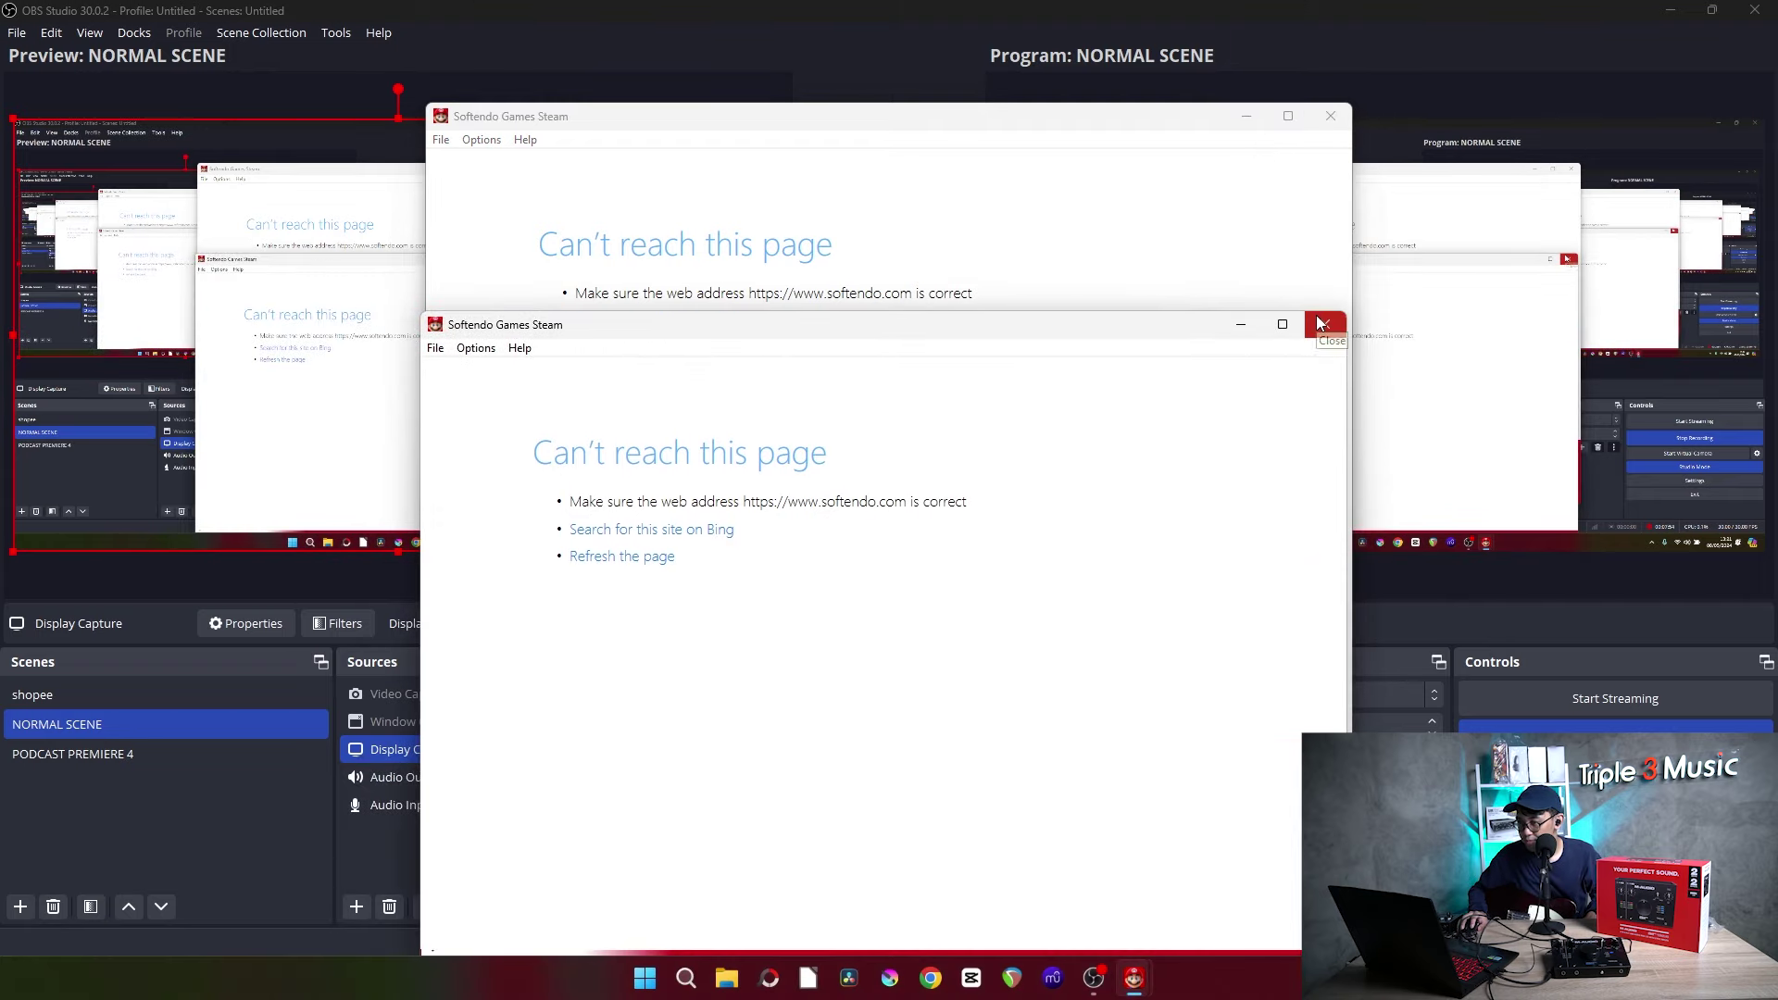
Close the Softendo Games Steam windows and move the Mario Forever window up so the audio mixer is uncovered.
{"action": "left_click", "coordinate": [1322, 323]}
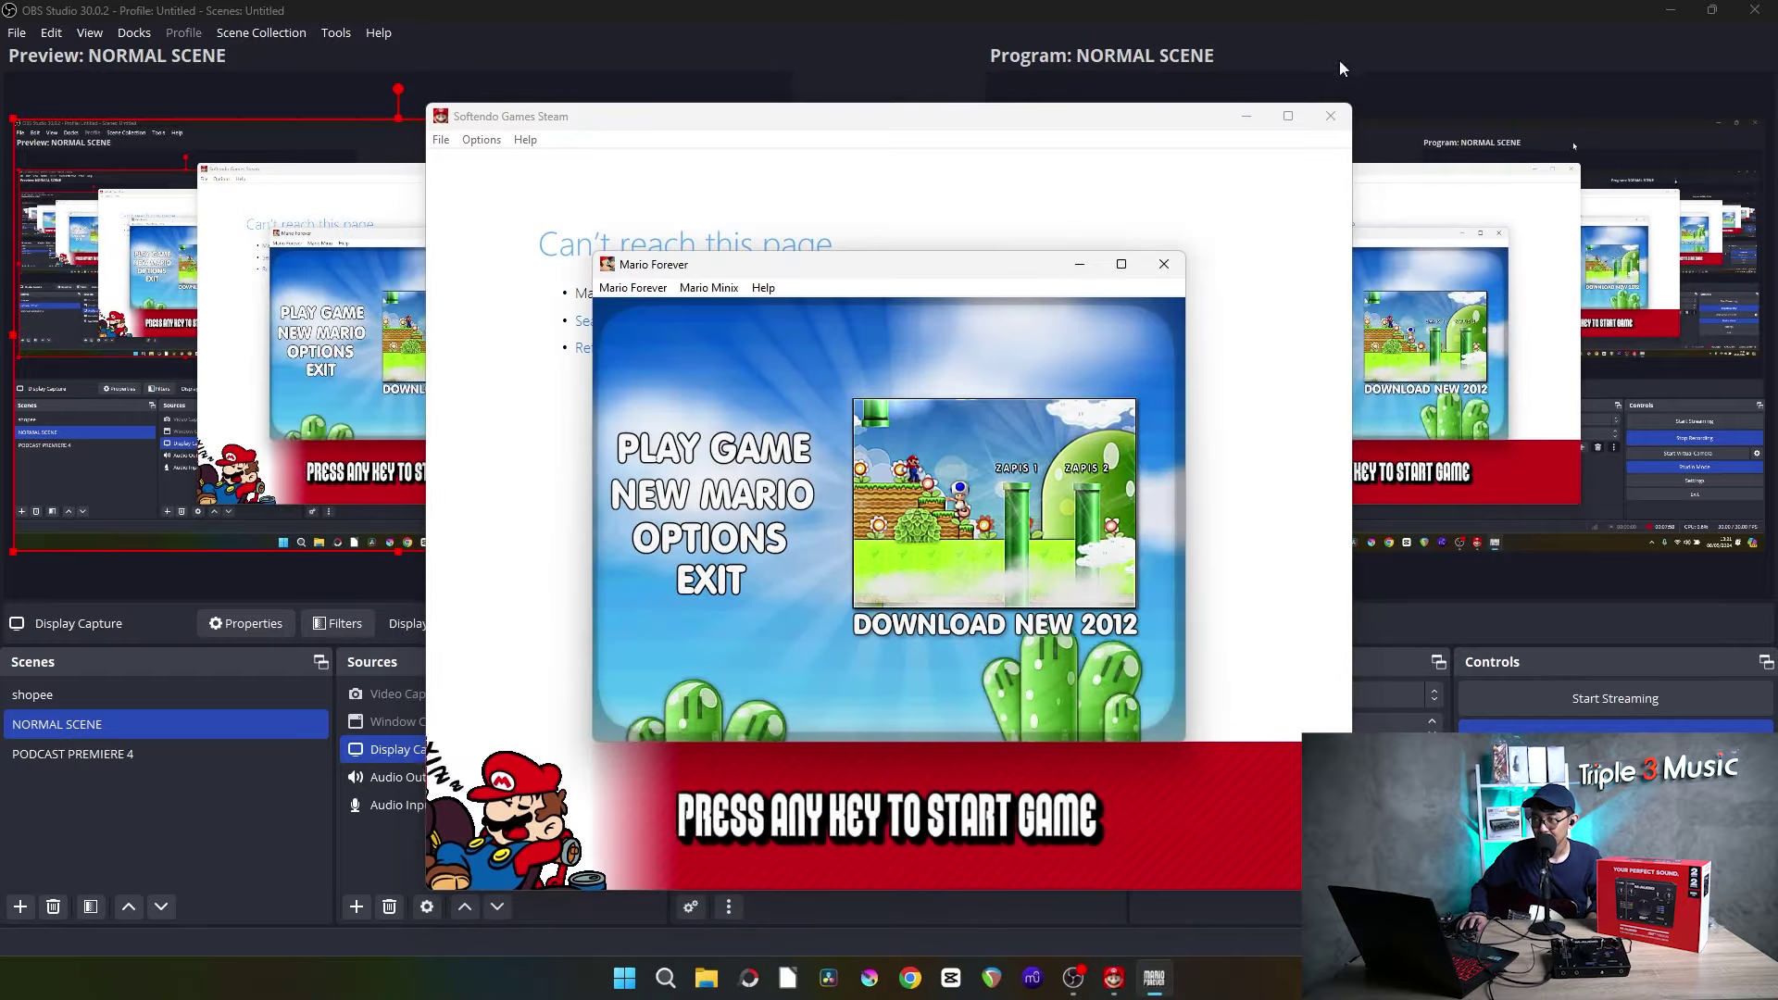
{"action": "left_click", "coordinate": [1335, 113]}
{"action": "left_click", "coordinate": [1332, 114]}
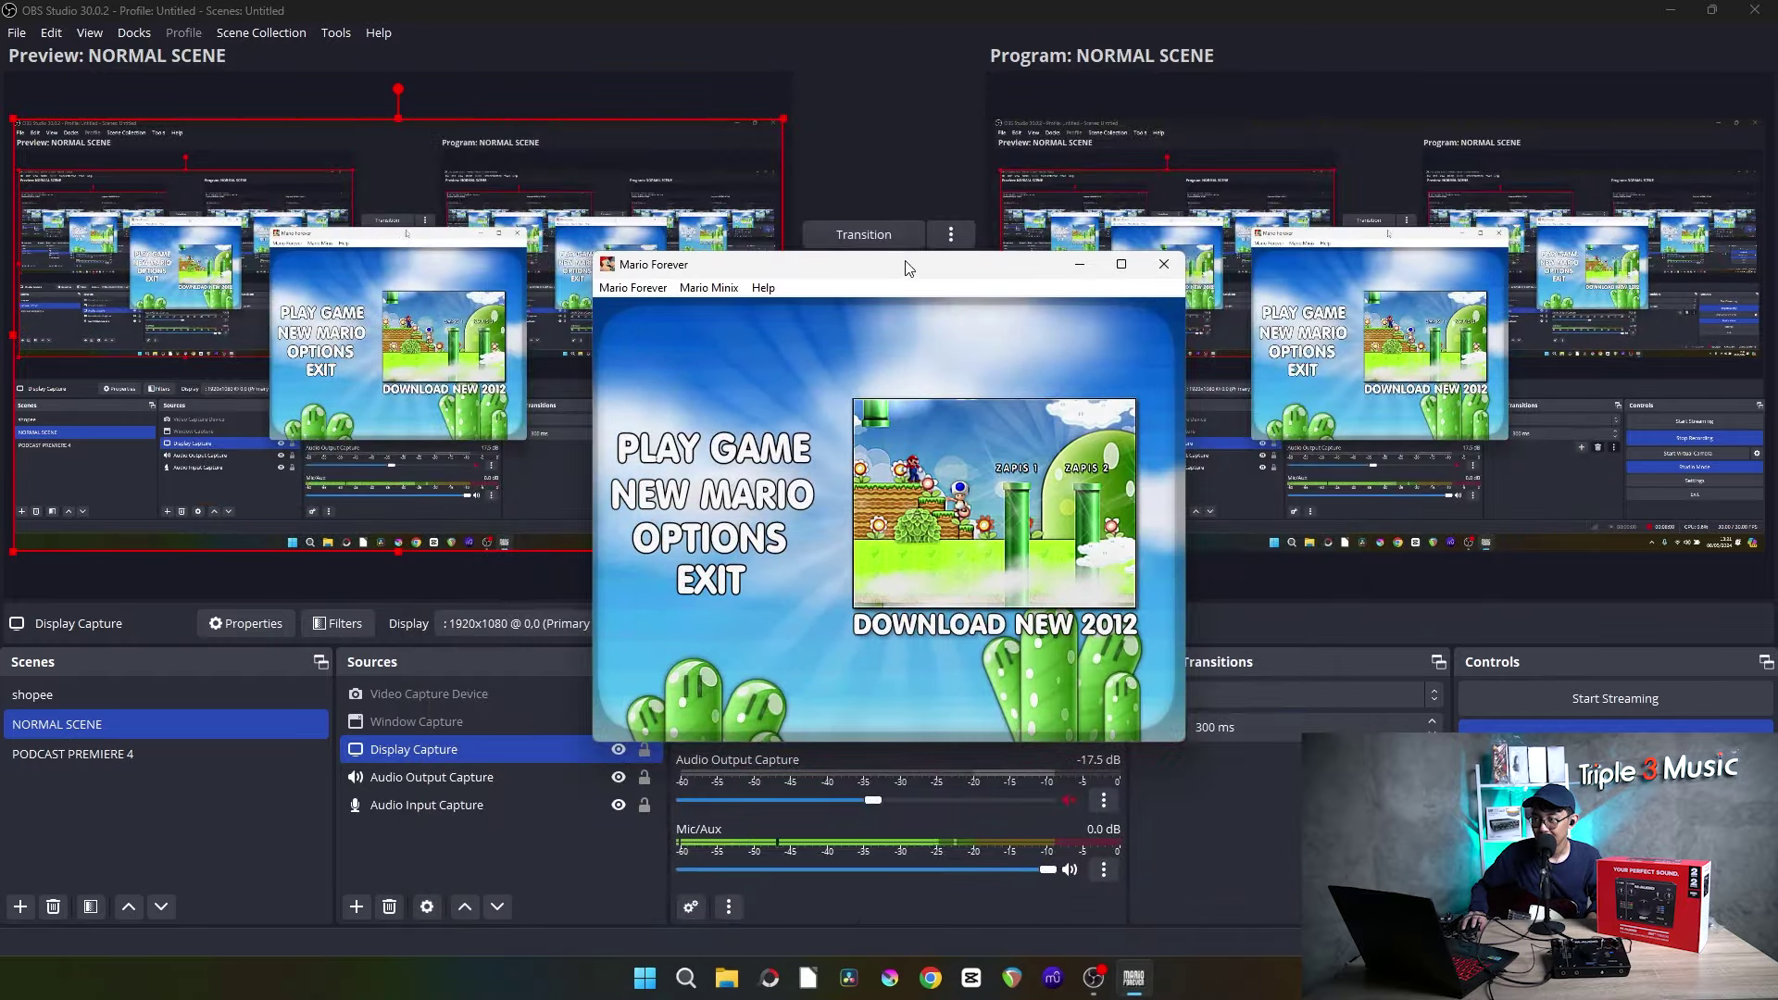
{"action": "left_click_drag", "start_coordinate": [905, 268], "coordinate": [938, 186]}
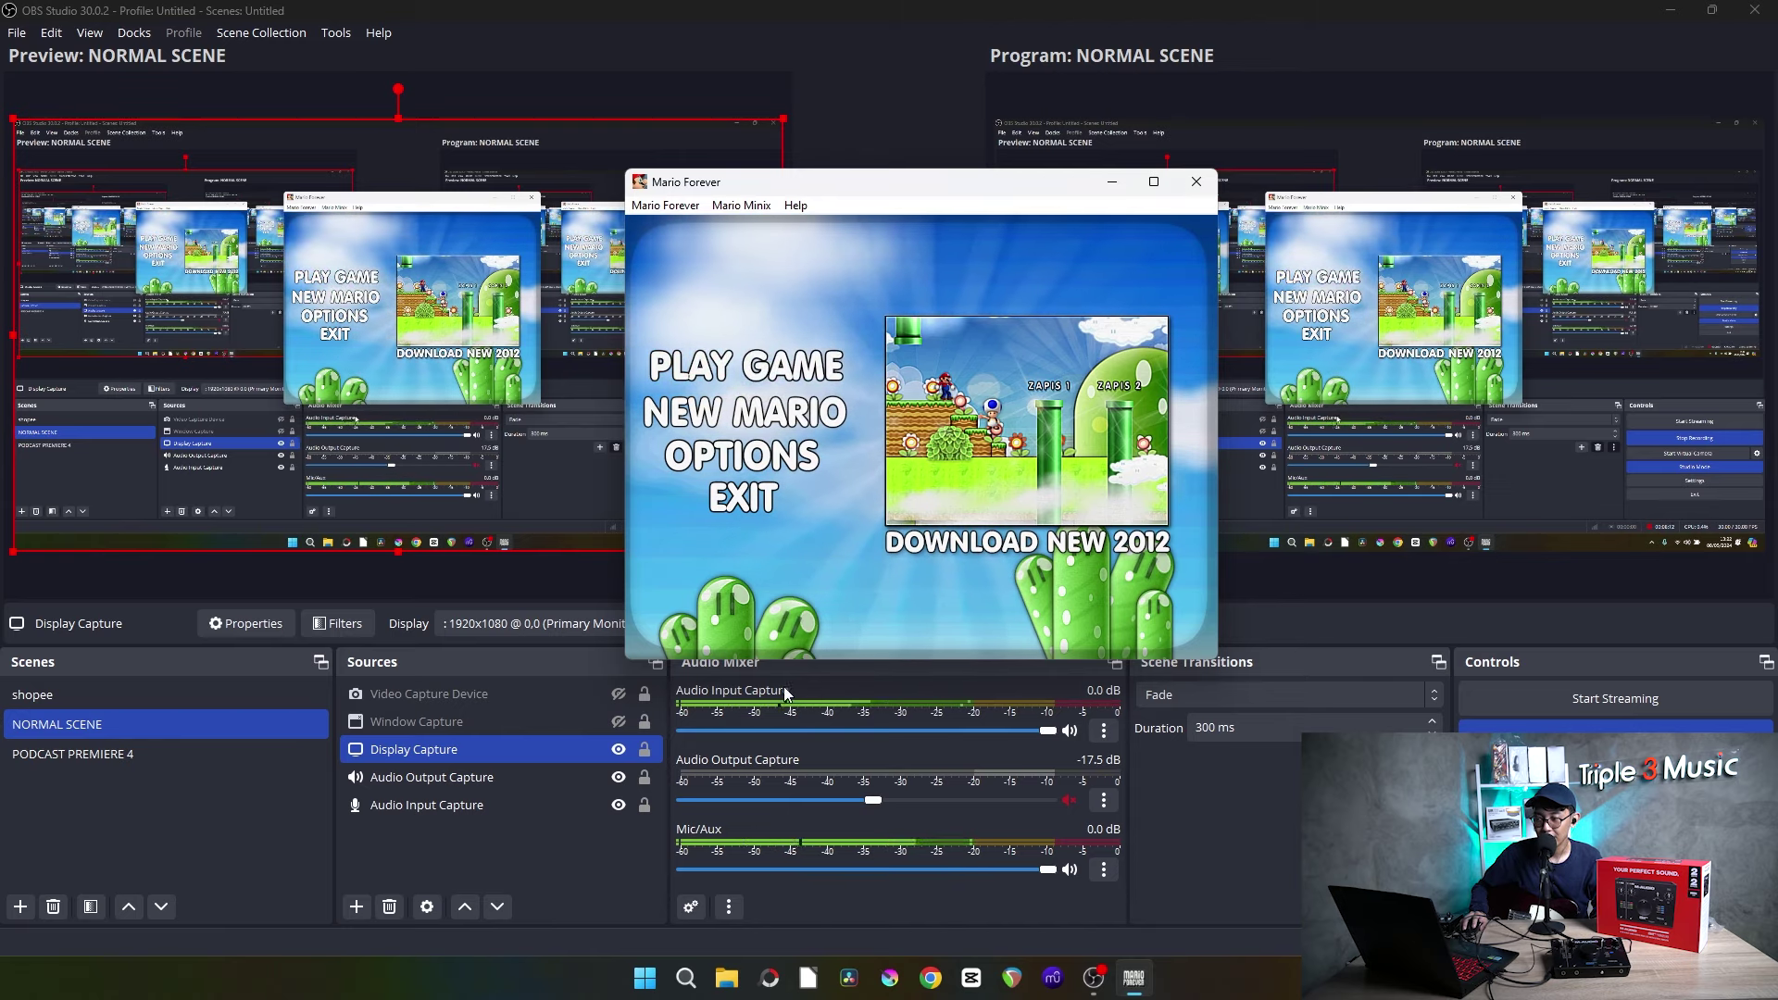
Mute the Audio Input Capture channel and unmute the Audio Output Capture channel in the audio mixer.
{"action": "left_click", "coordinate": [1070, 731]}
{"action": "left_click", "coordinate": [1104, 800]}
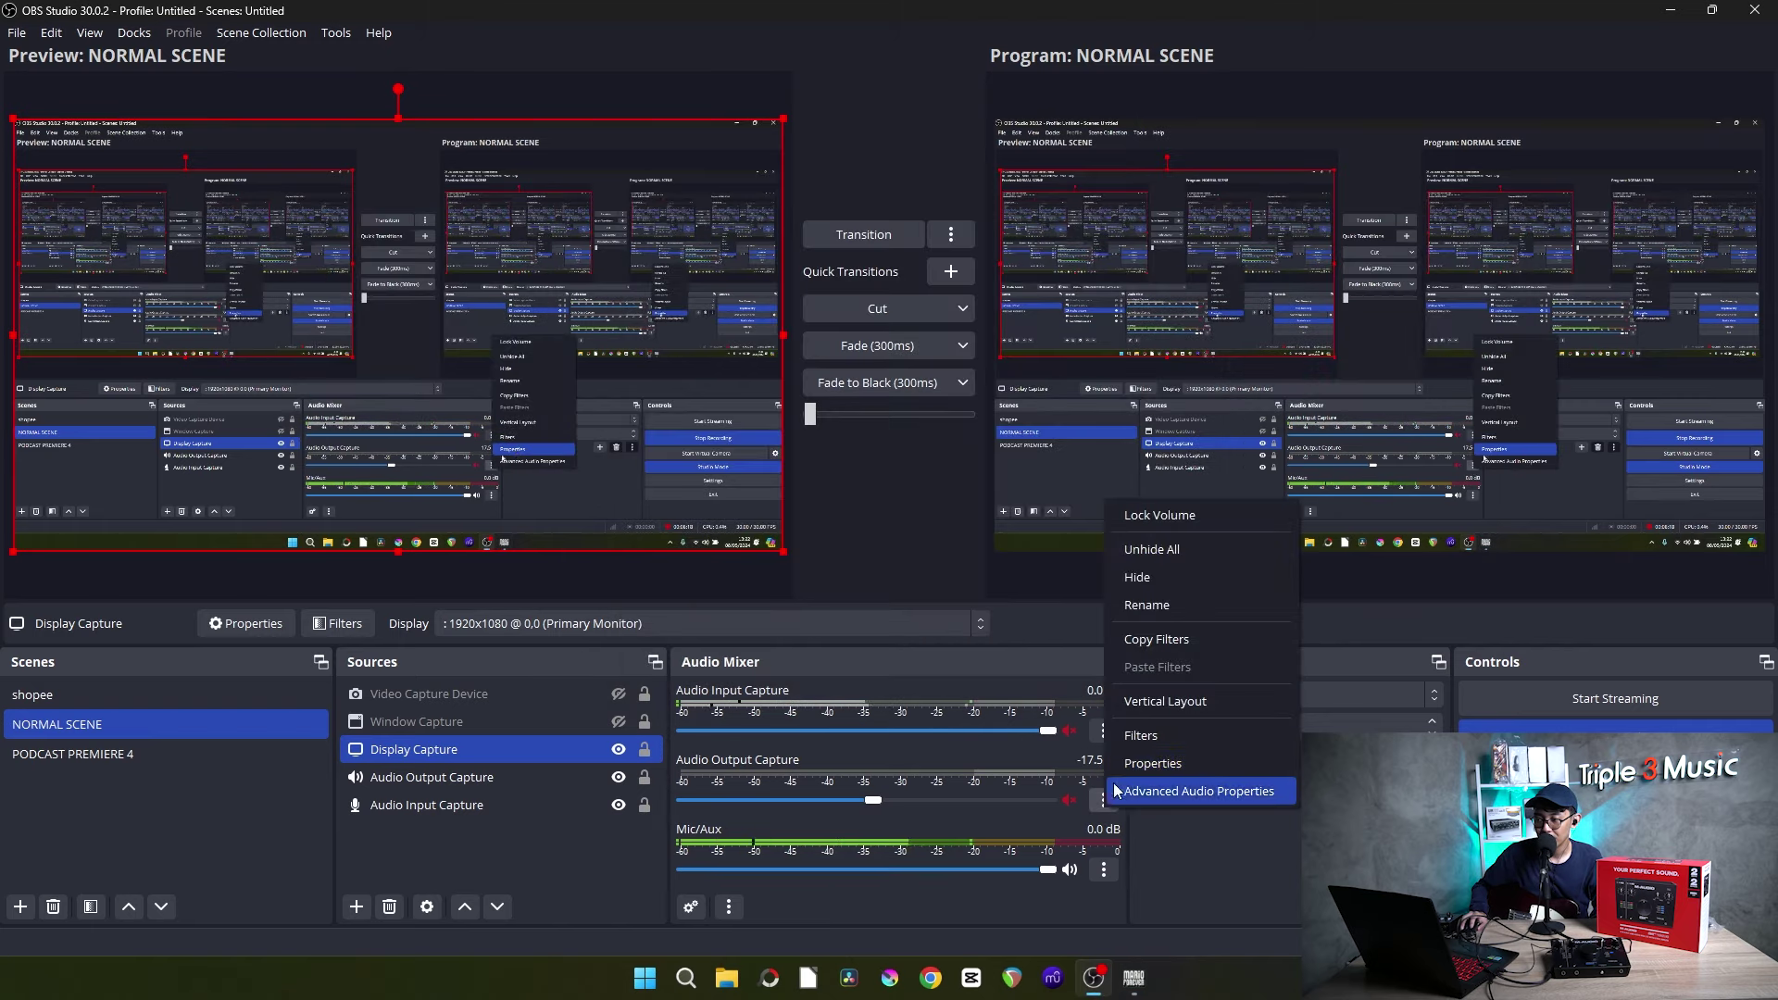
{"action": "left_click", "coordinate": [1073, 801]}
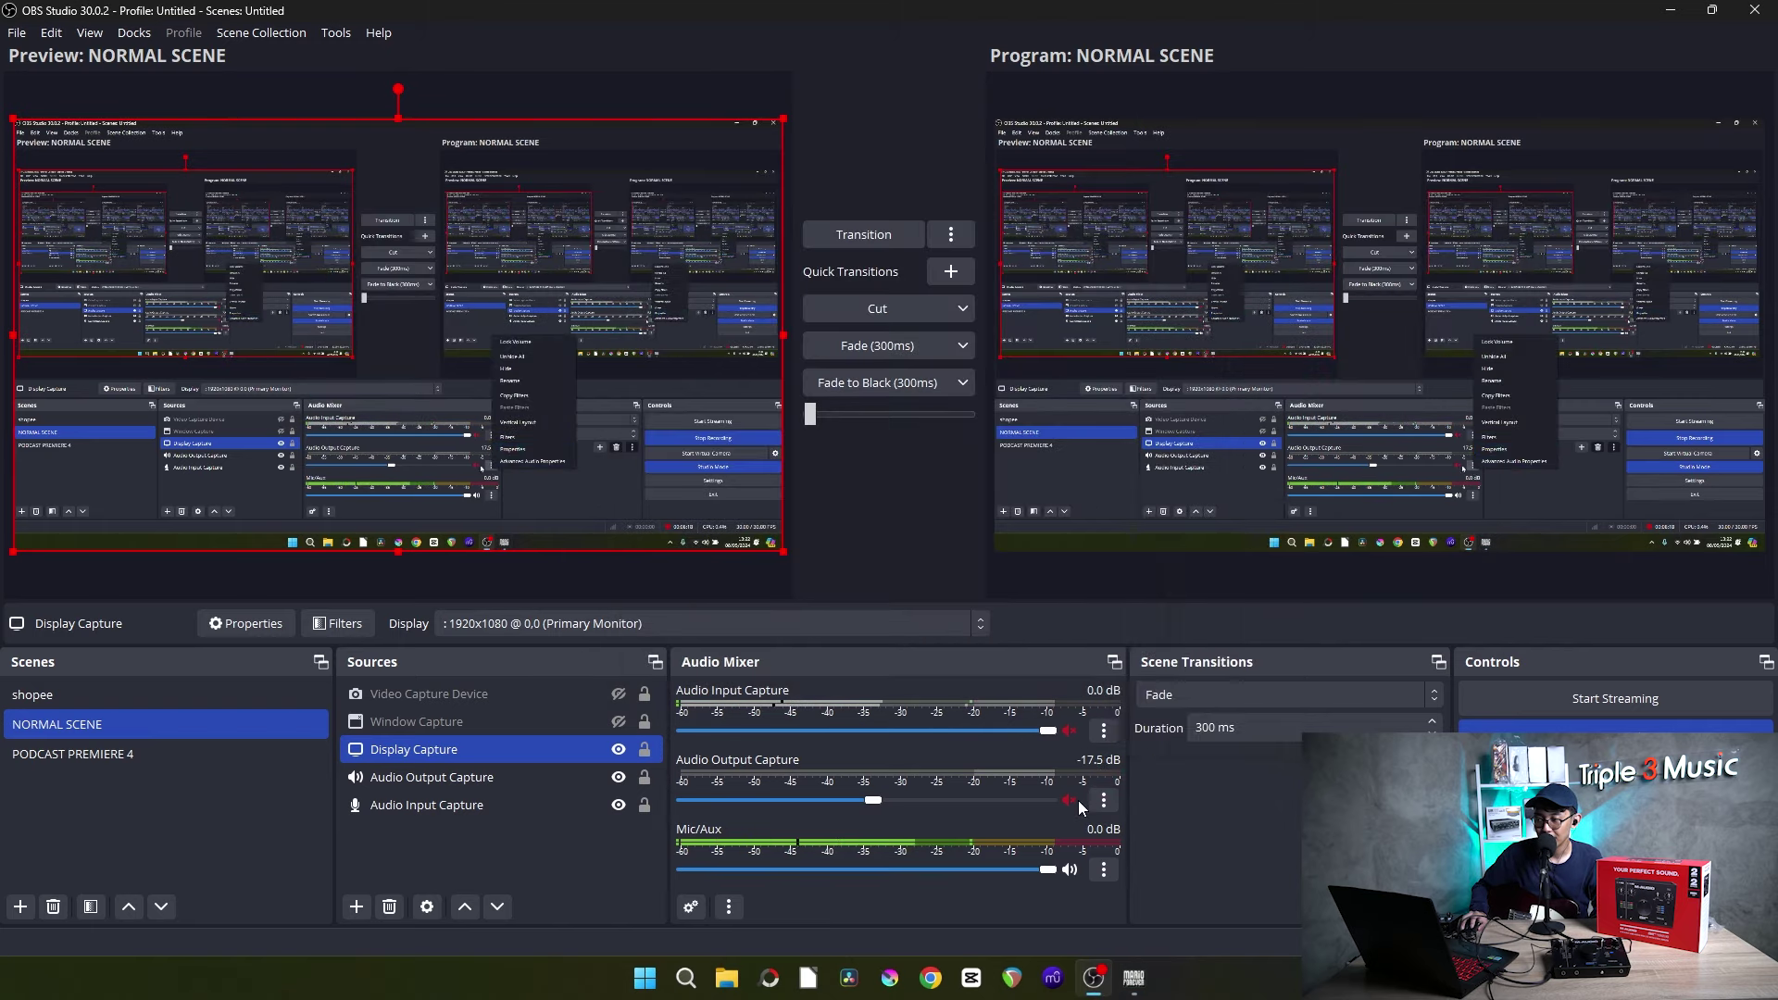
Set the device of the Audio Output Capture source to Speakers (M-Audio AIR 192 6).
{"action": "left_click", "coordinate": [420, 778], "text": "ctrl"}
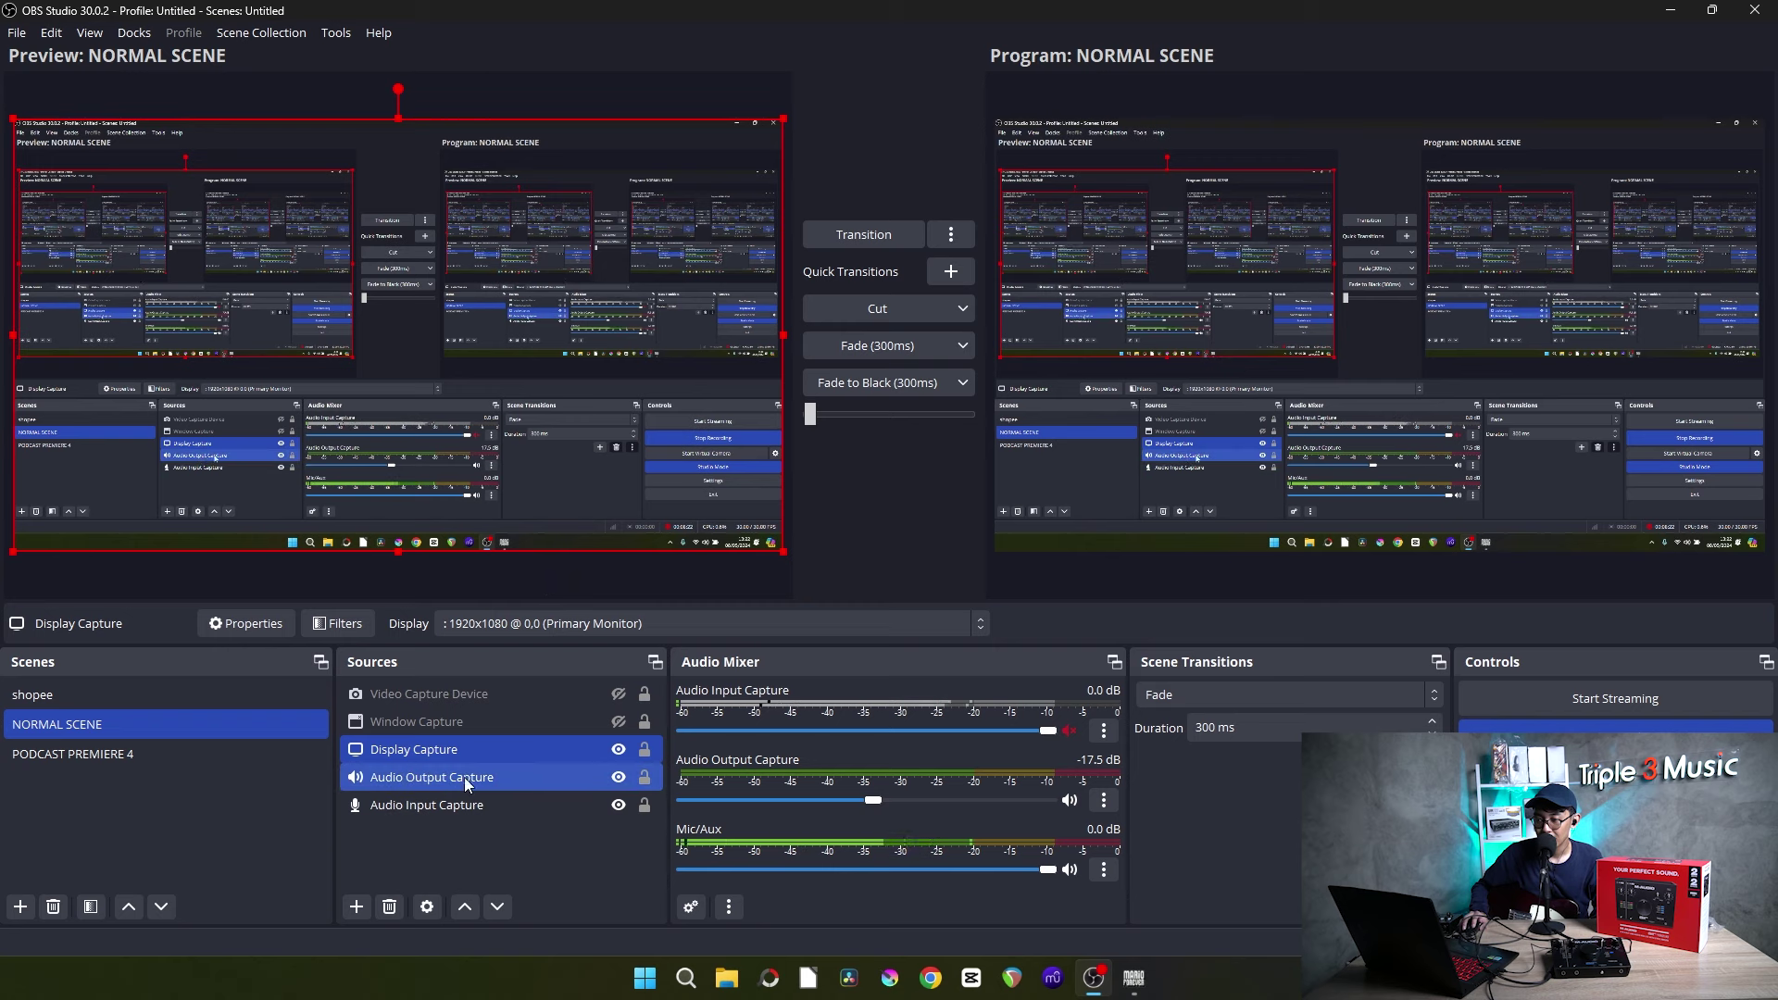
{"action": "left_click", "coordinate": [458, 781]}
{"action": "left_click", "coordinate": [358, 911]}
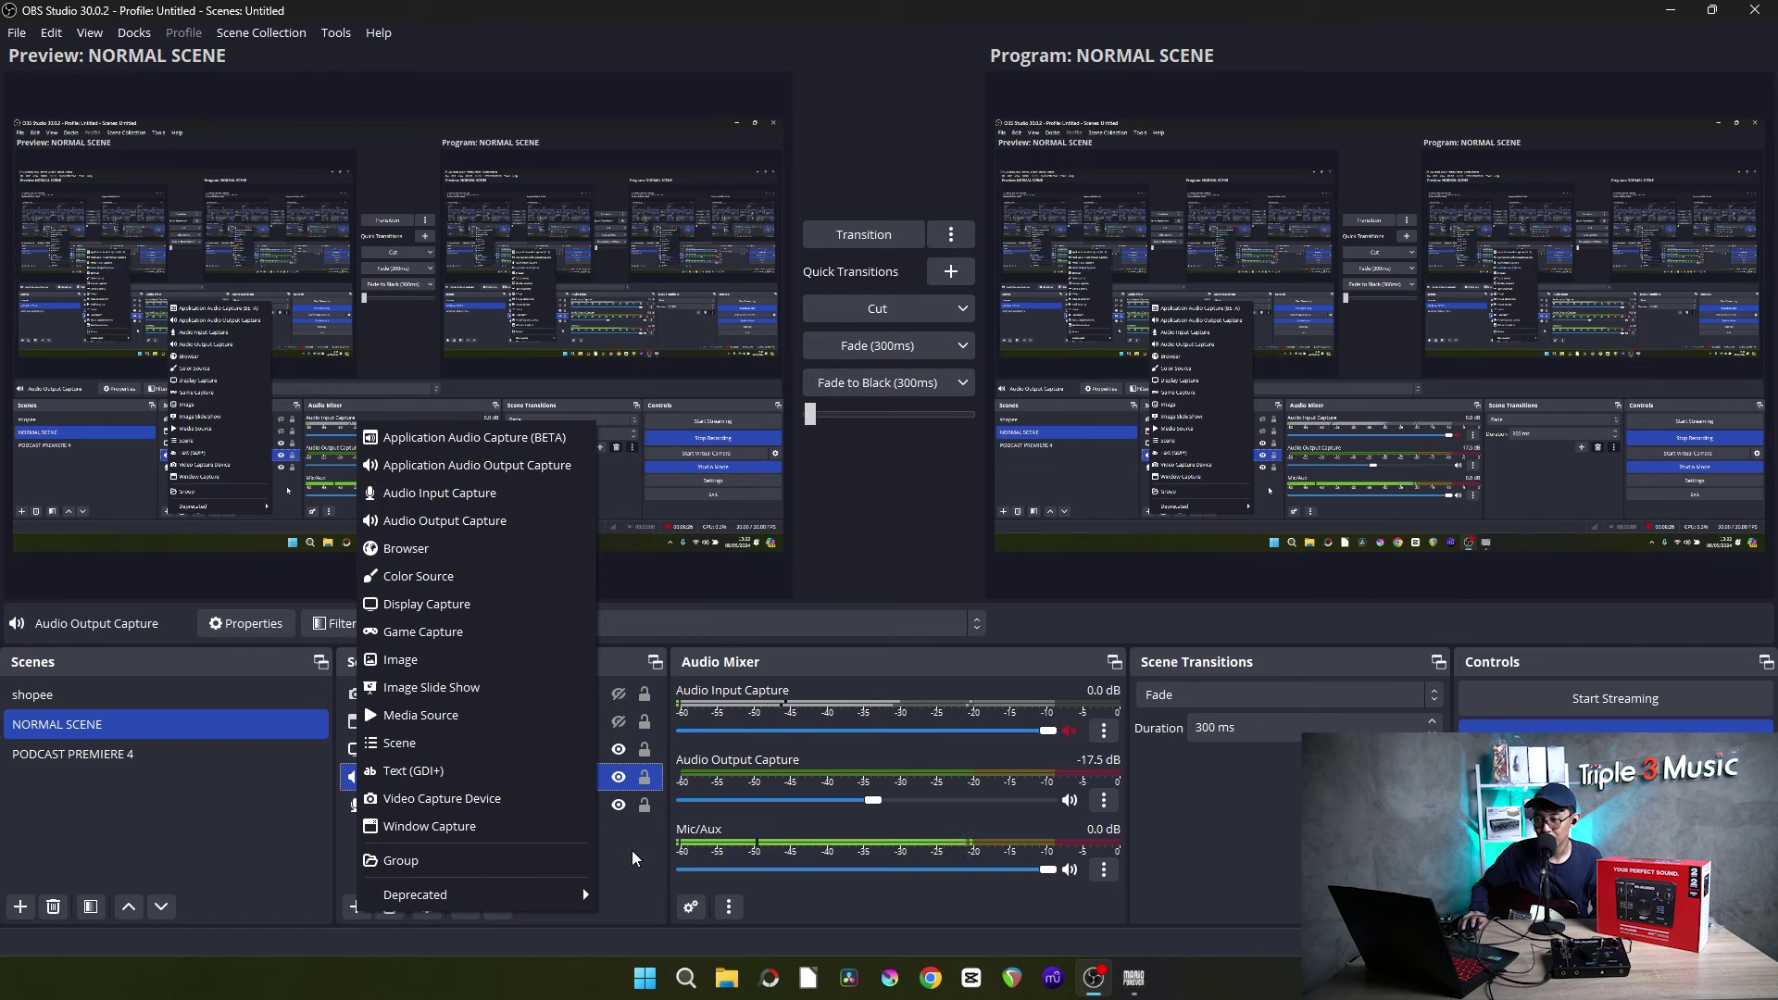
{"action": "key", "text": "Escape"}
{"action": "left_click", "coordinate": [449, 783]}
{"action": "right_click", "coordinate": [449, 782]}
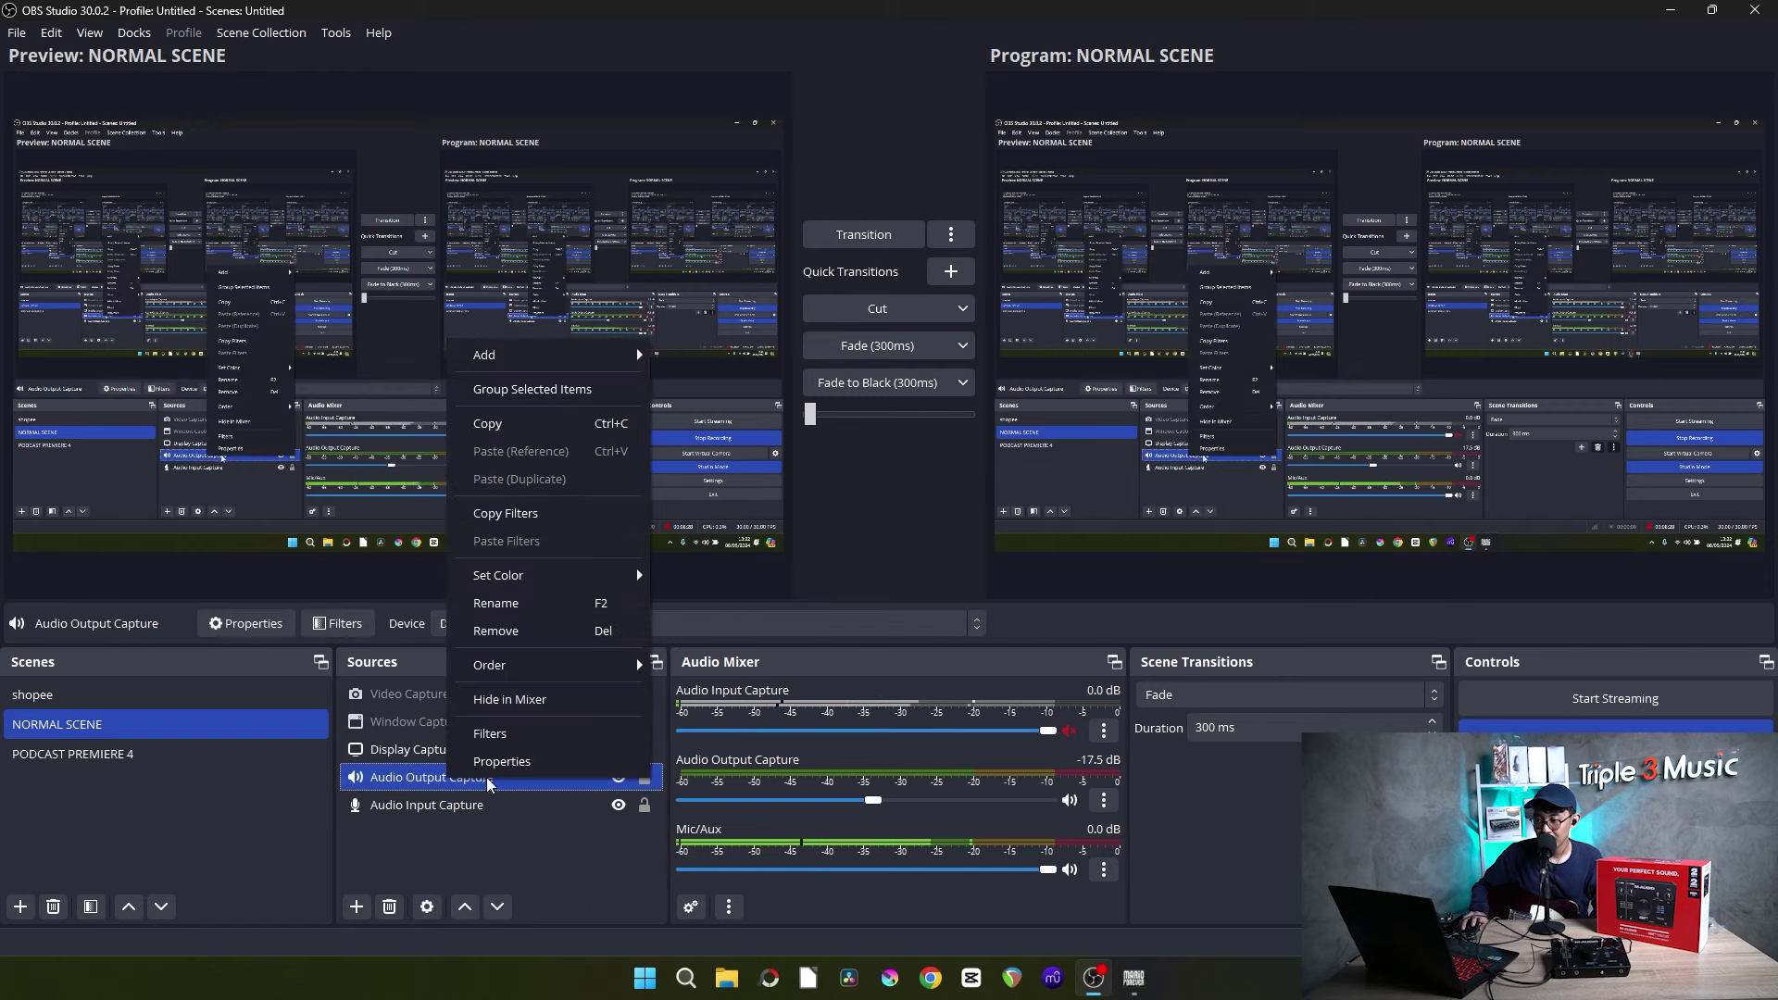
{"action": "left_click", "coordinate": [498, 765]}
{"action": "left_click", "coordinate": [708, 254]}
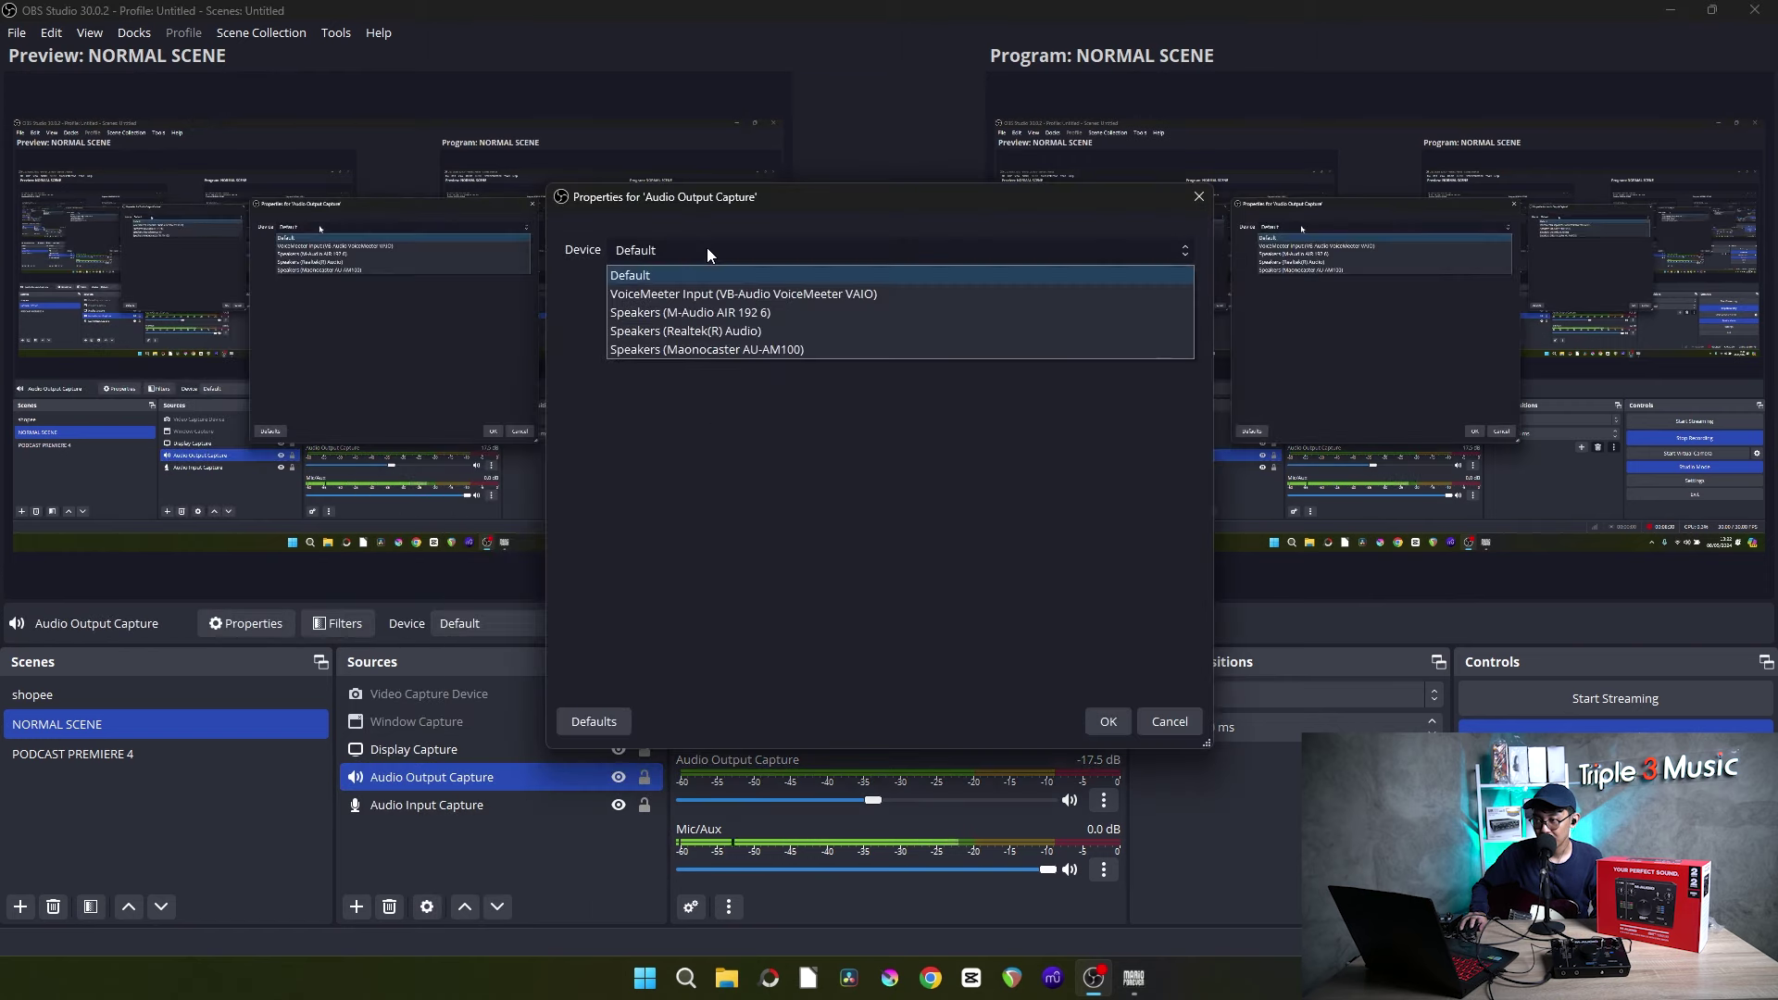
{"action": "left_click", "coordinate": [732, 315]}
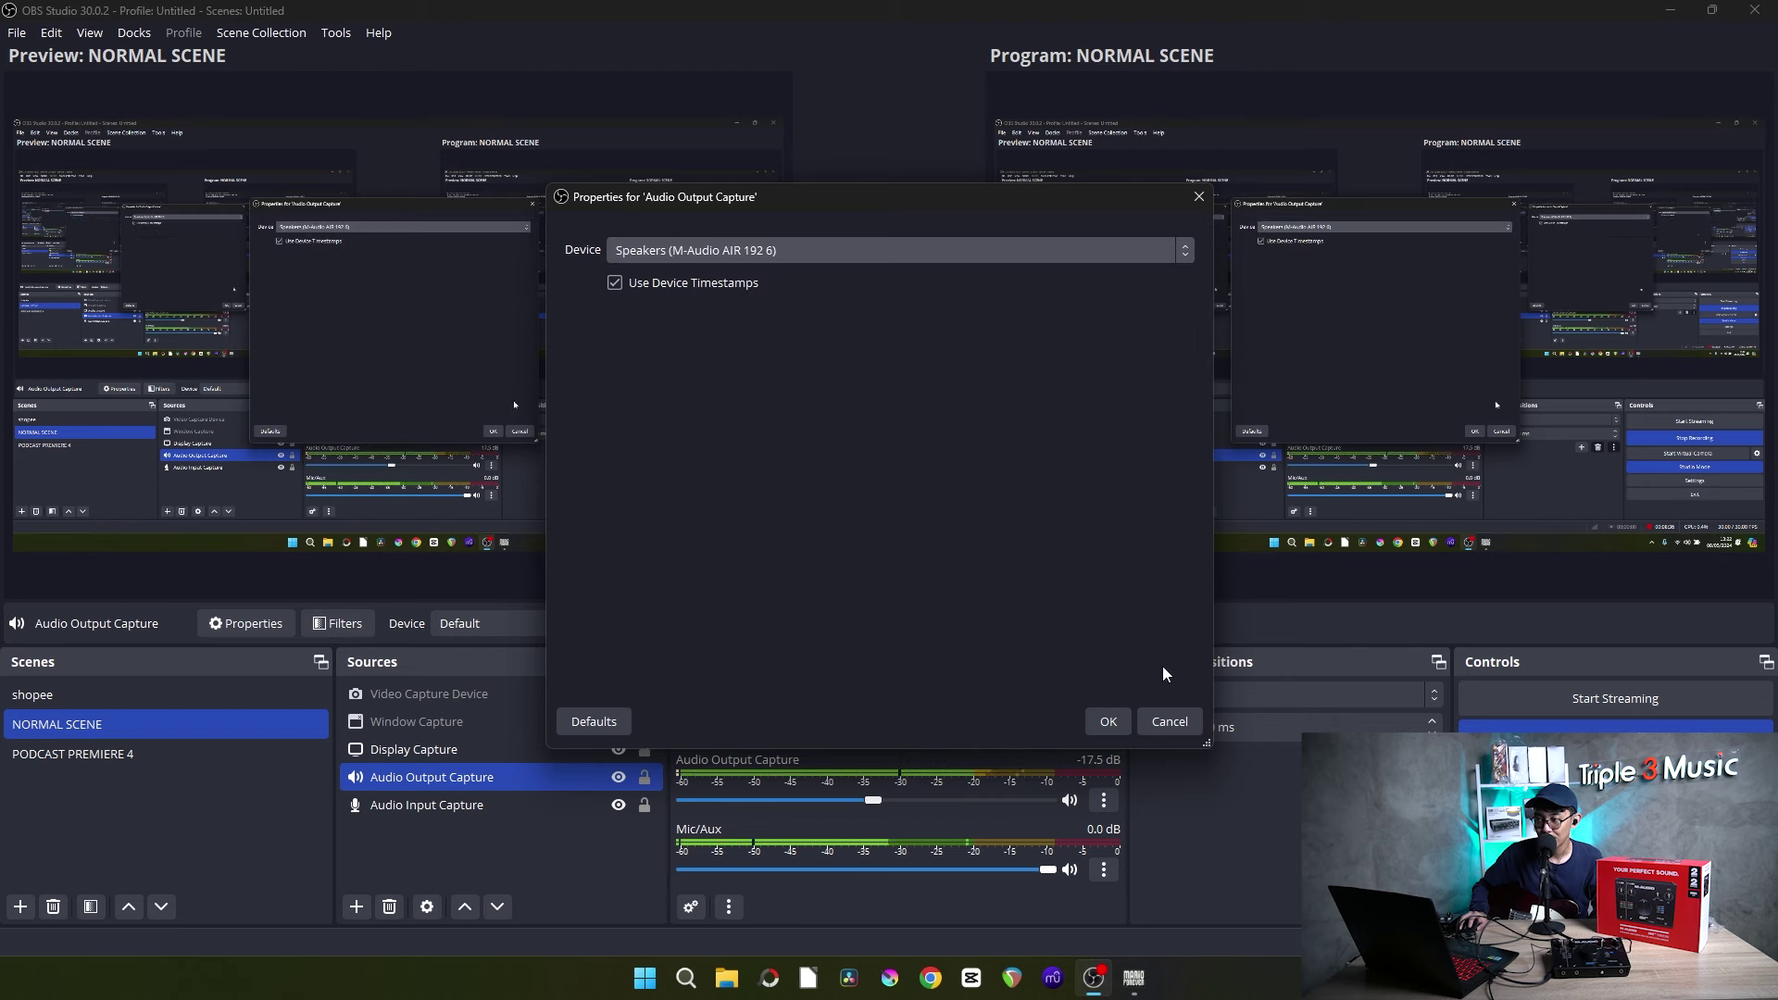
{"action": "left_click", "coordinate": [1119, 722]}
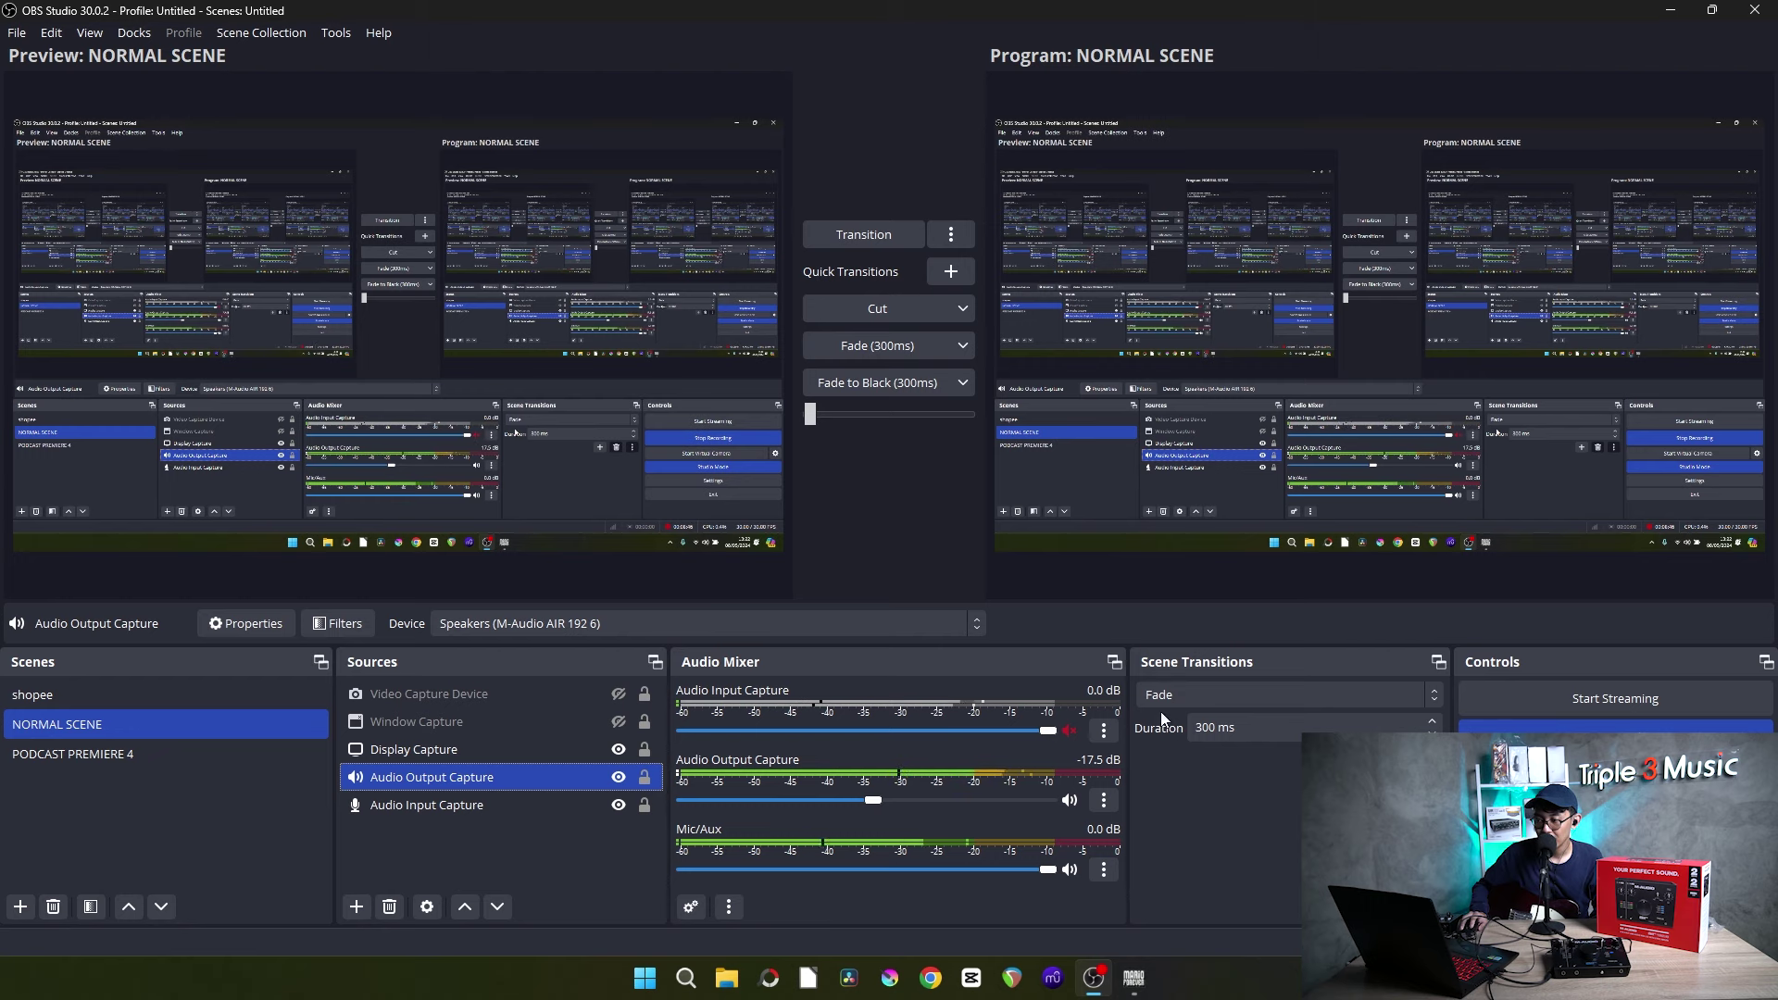
Hide the Audio Input Capture channel from the audio mixer.
{"action": "left_click", "coordinate": [1109, 734]}
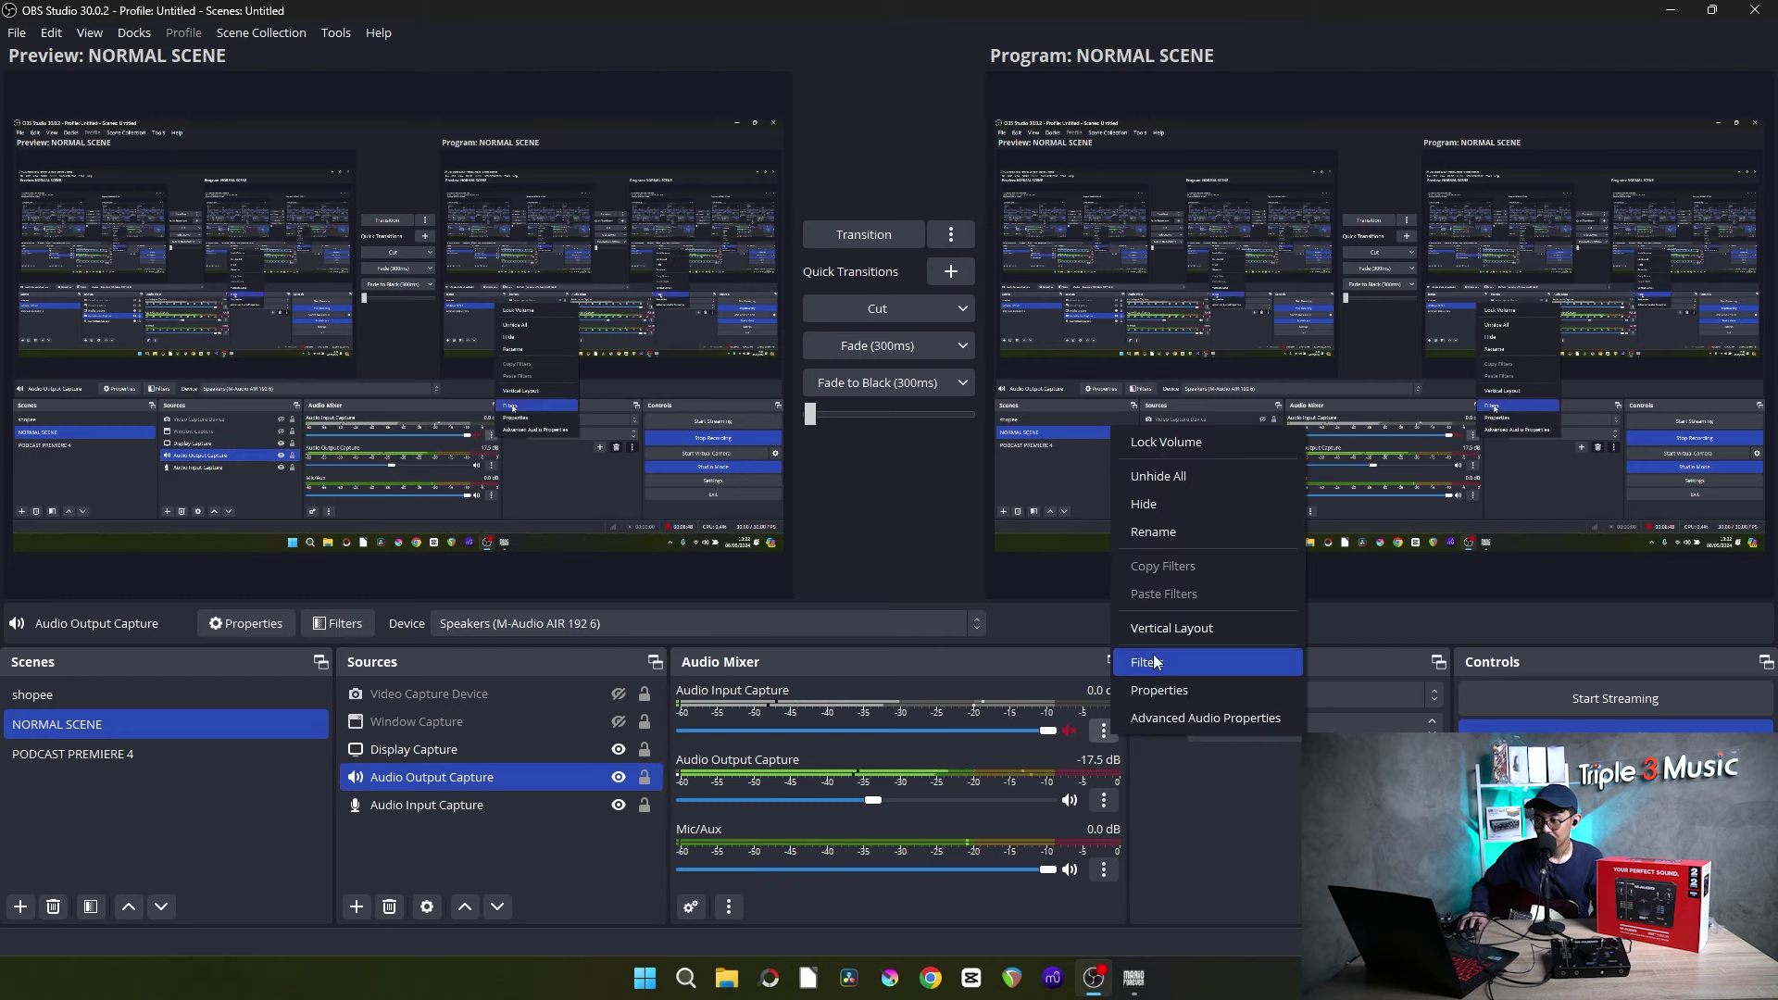
{"action": "left_click", "coordinate": [1160, 503]}
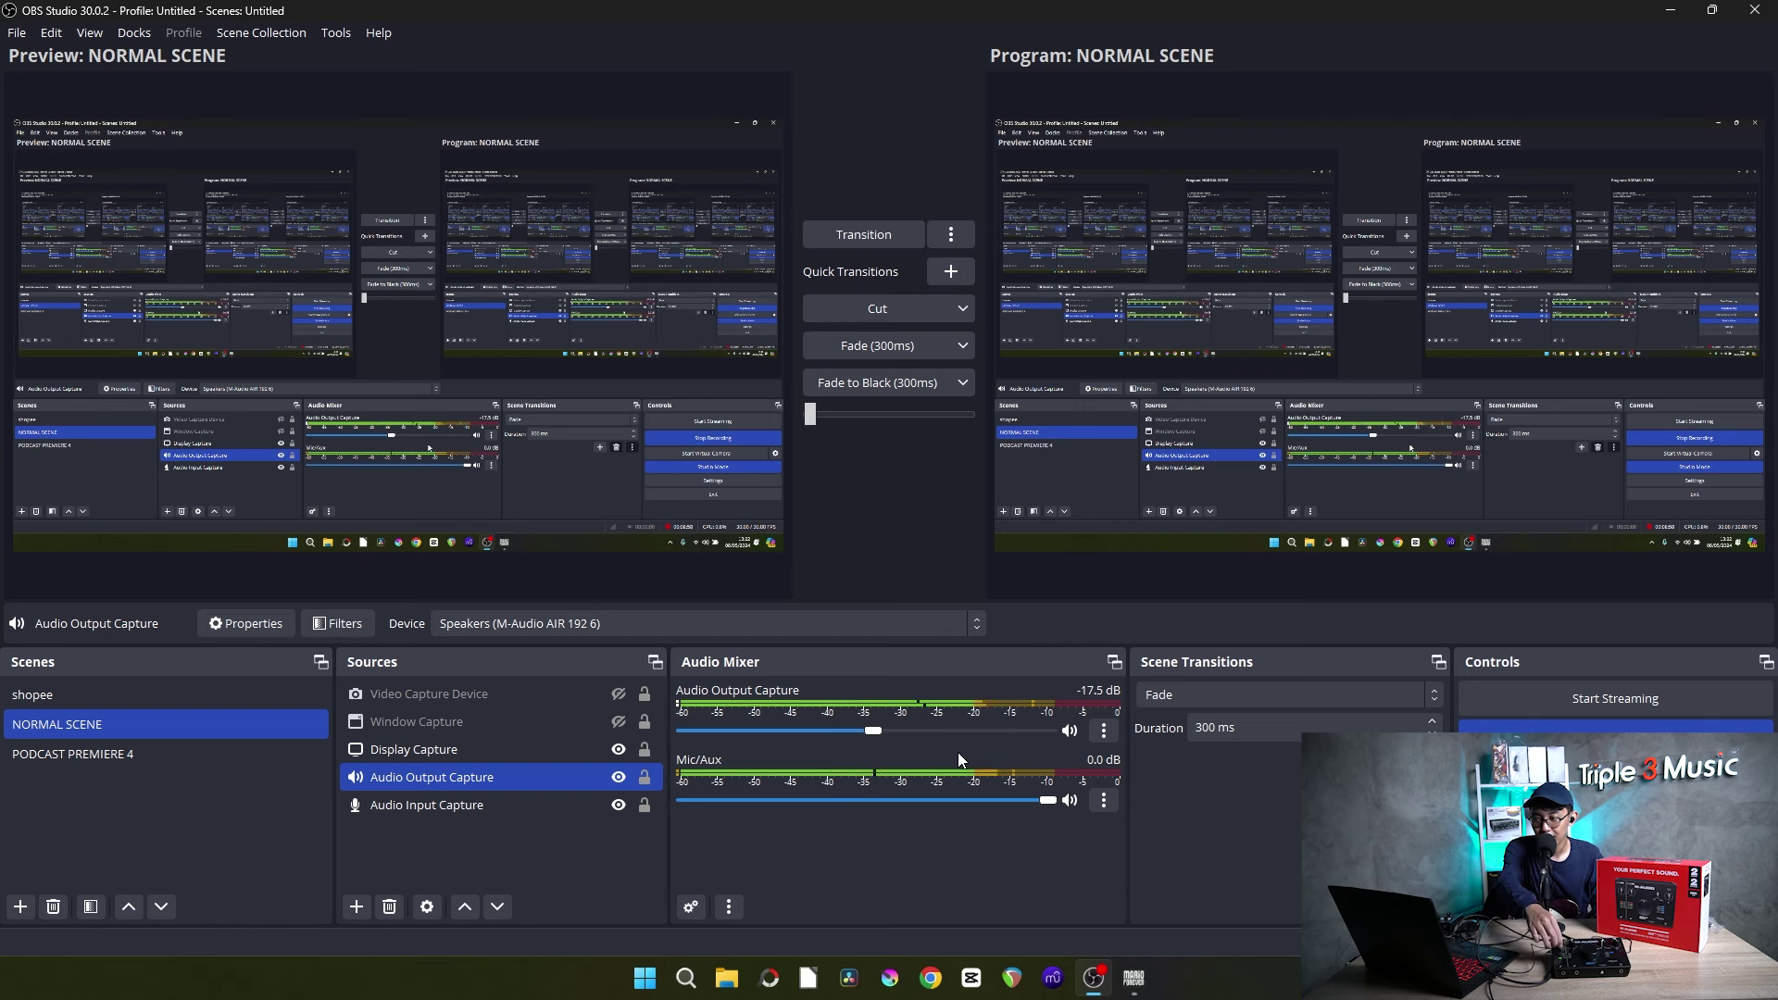
Check the properties of the Mic/Aux channel and its Gain filter without changing any value.
{"action": "left_click", "coordinate": [1103, 801]}
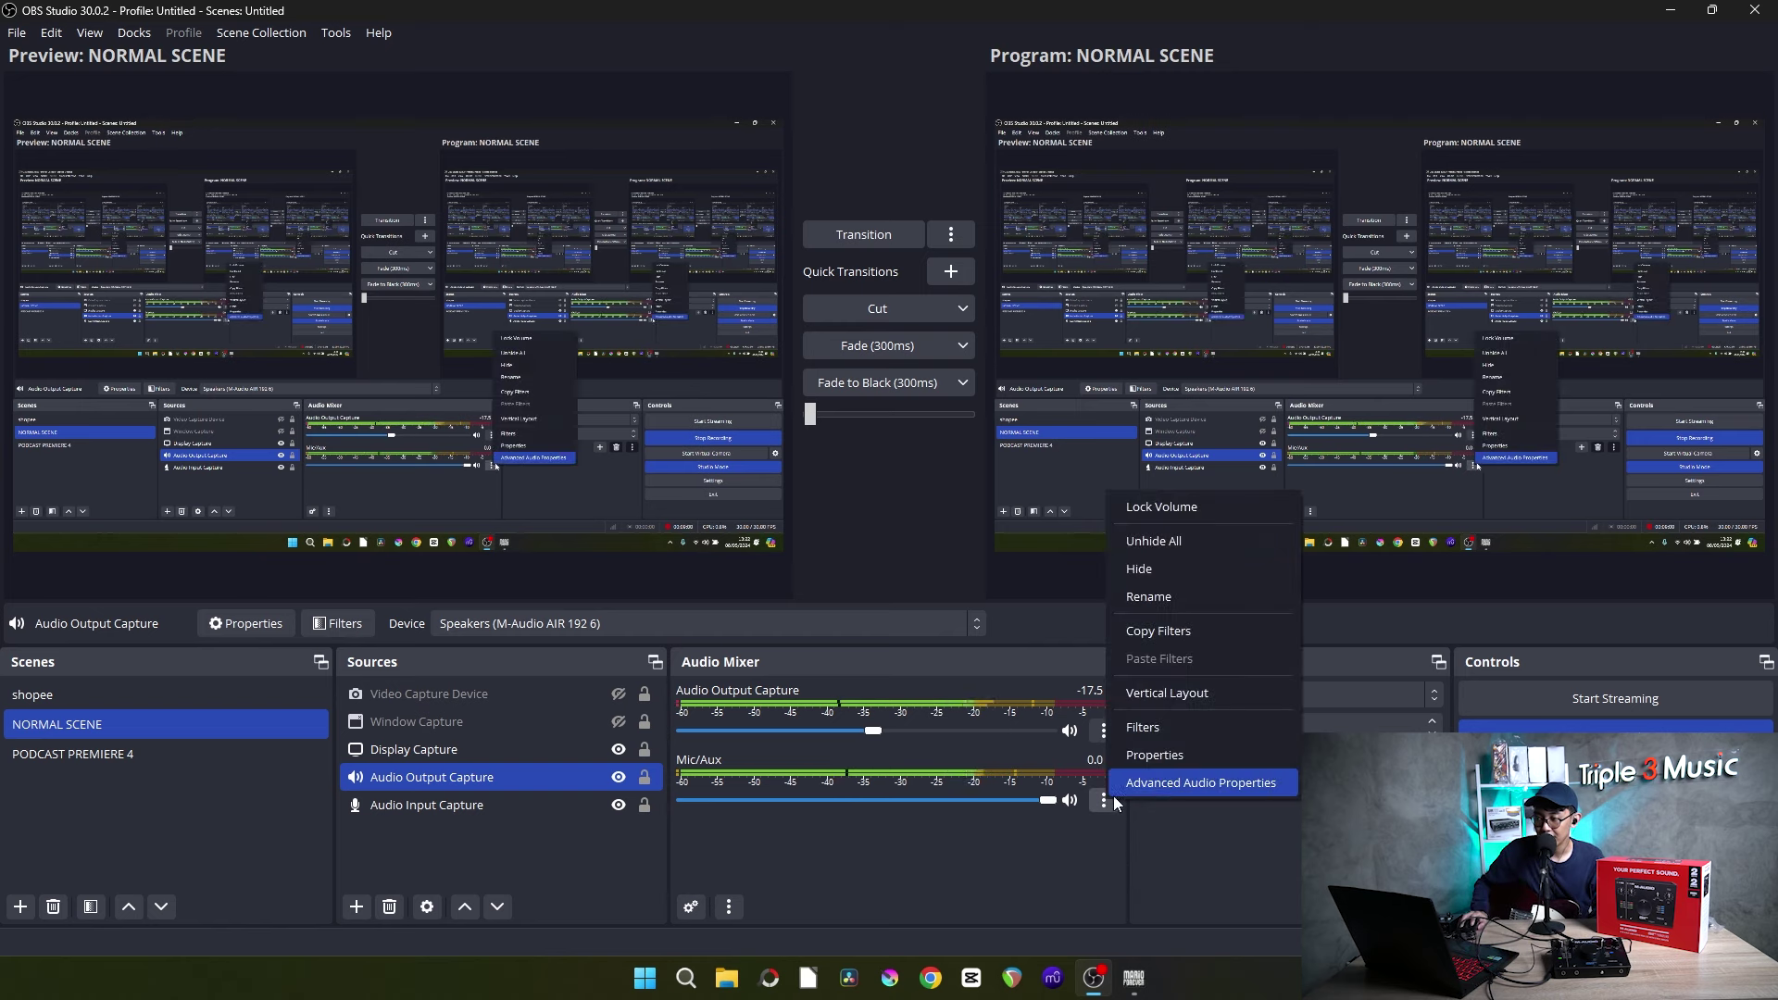
{"action": "left_click", "coordinate": [1178, 753]}
{"action": "left_click", "coordinate": [1122, 728]}
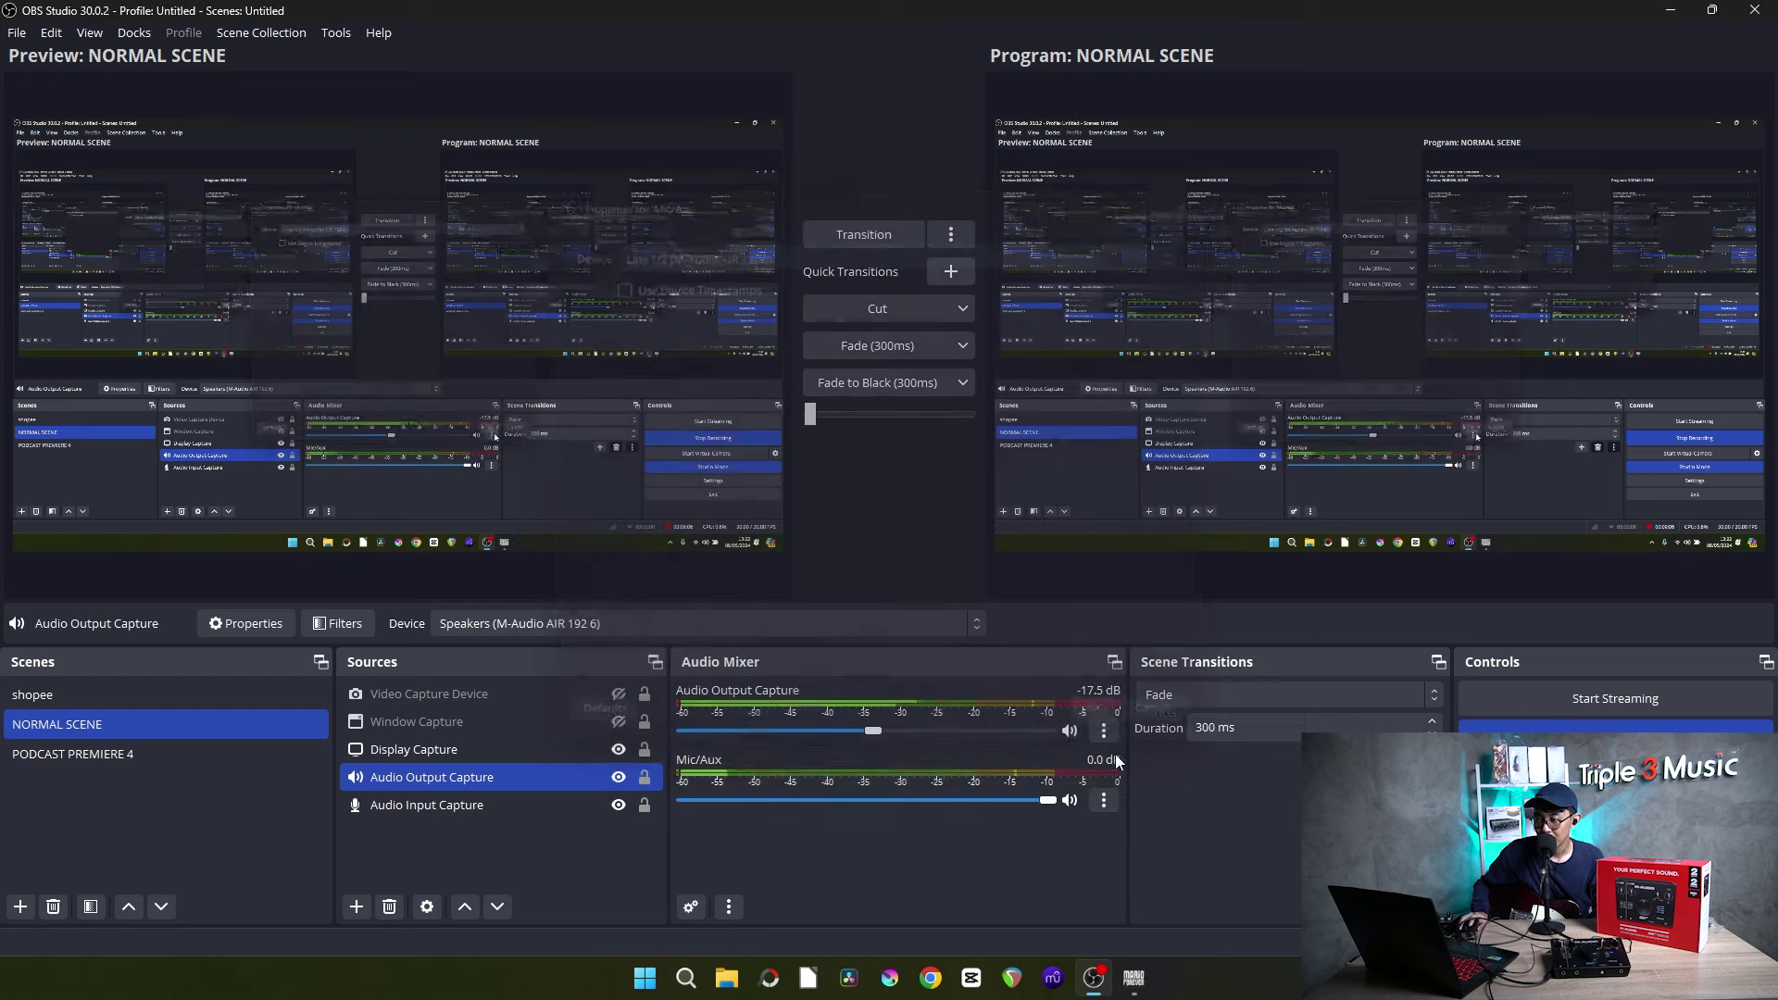
{"action": "left_click", "coordinate": [1103, 800]}
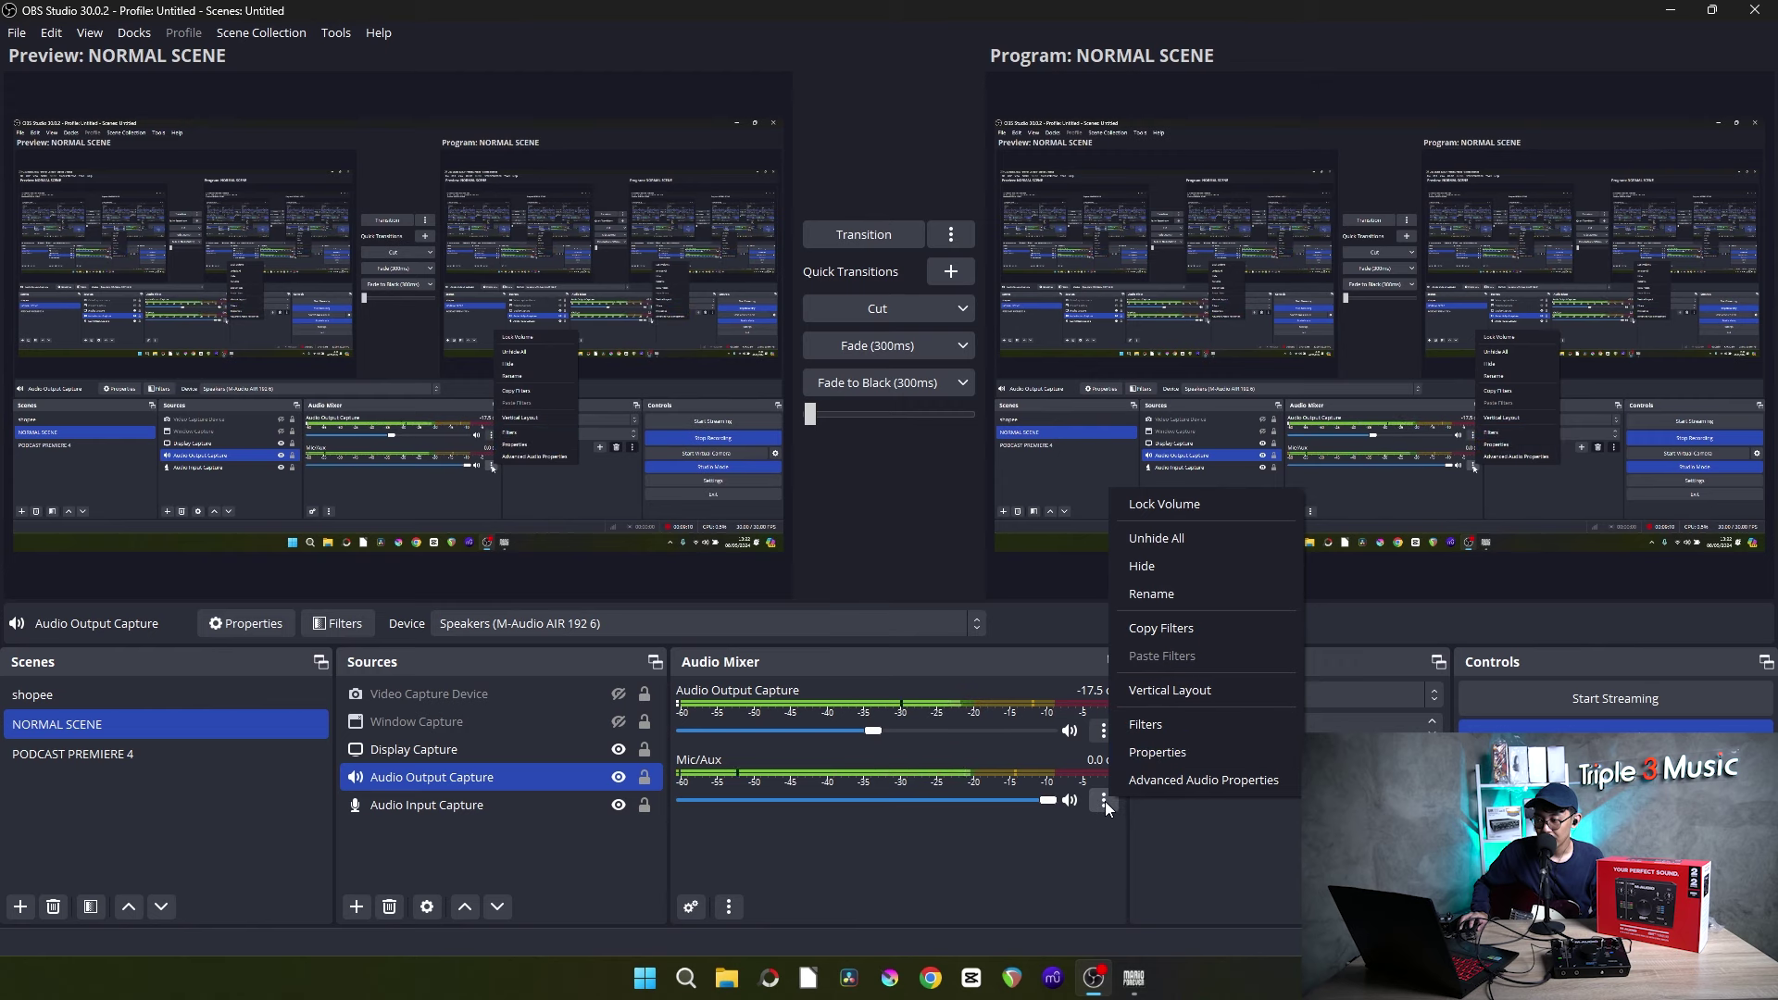
{"action": "left_click", "coordinate": [1145, 728]}
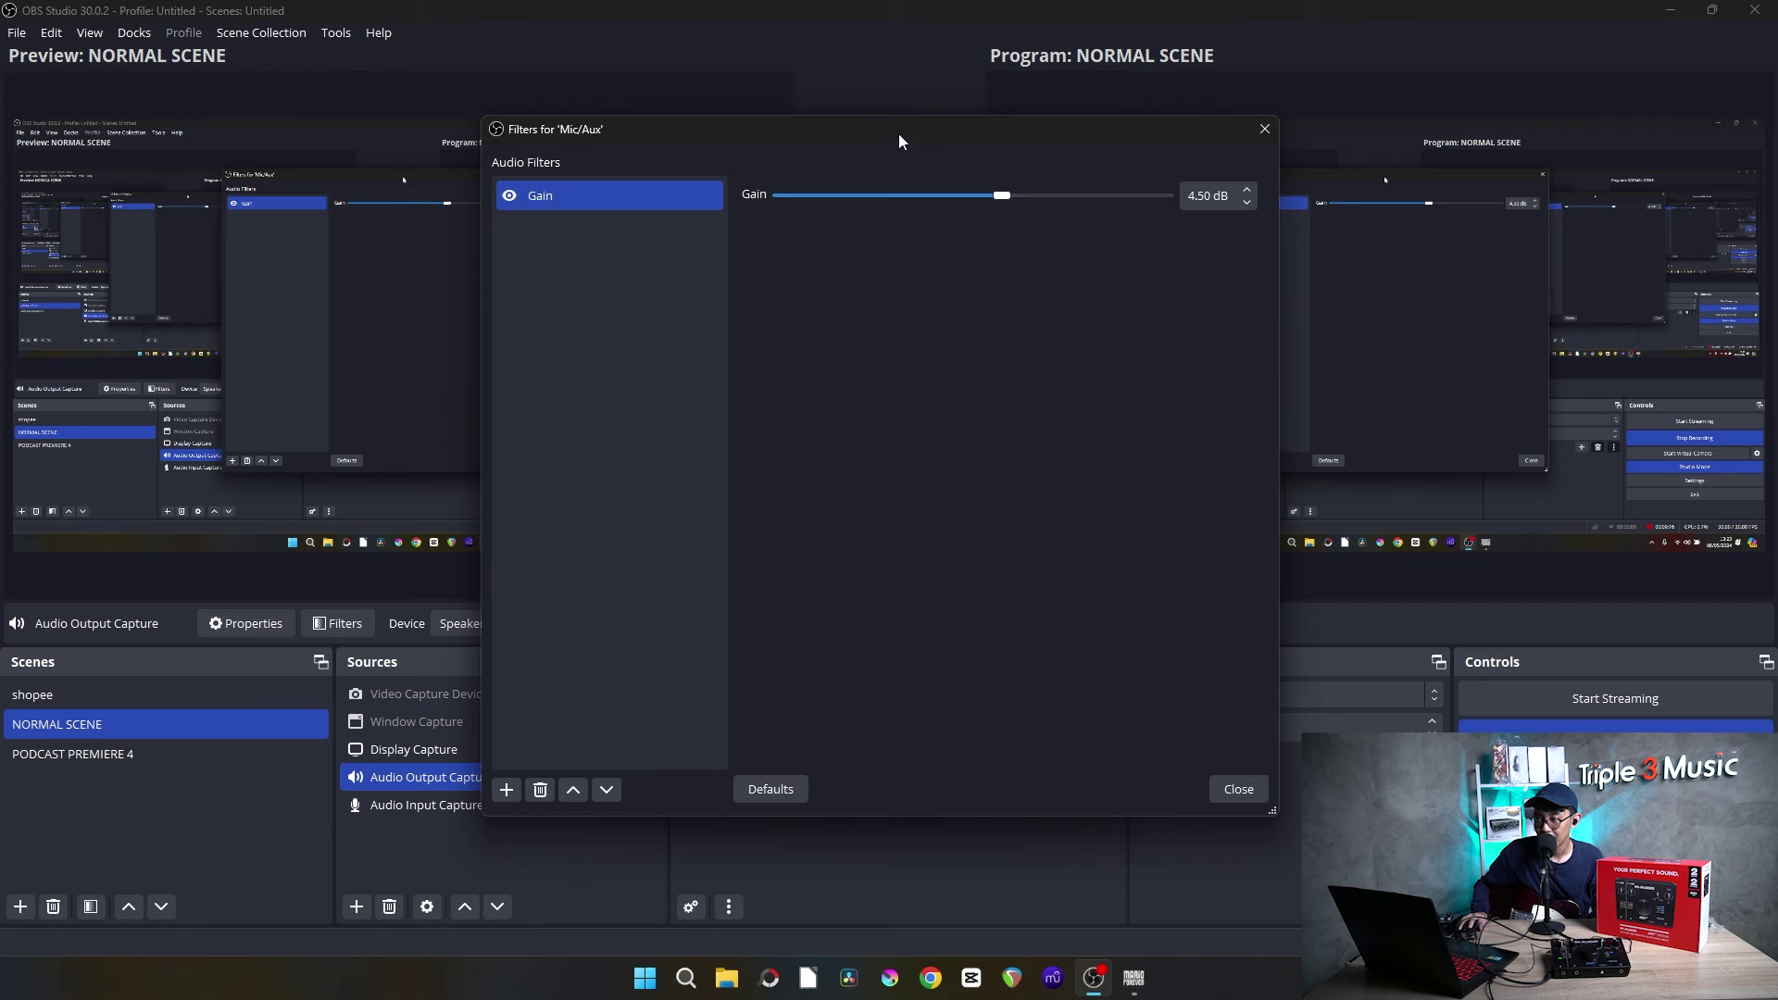
{"action": "mouse_move", "coordinate": [898, 131]}
{"action": "left_mouse_down"}
{"action": "mouse_move", "coordinate": [1469, 220]}
{"action": "mouse_move", "coordinate": [1613, 156]}
{"action": "mouse_move", "coordinate": [923, 127]}
{"action": "left_mouse_up"}
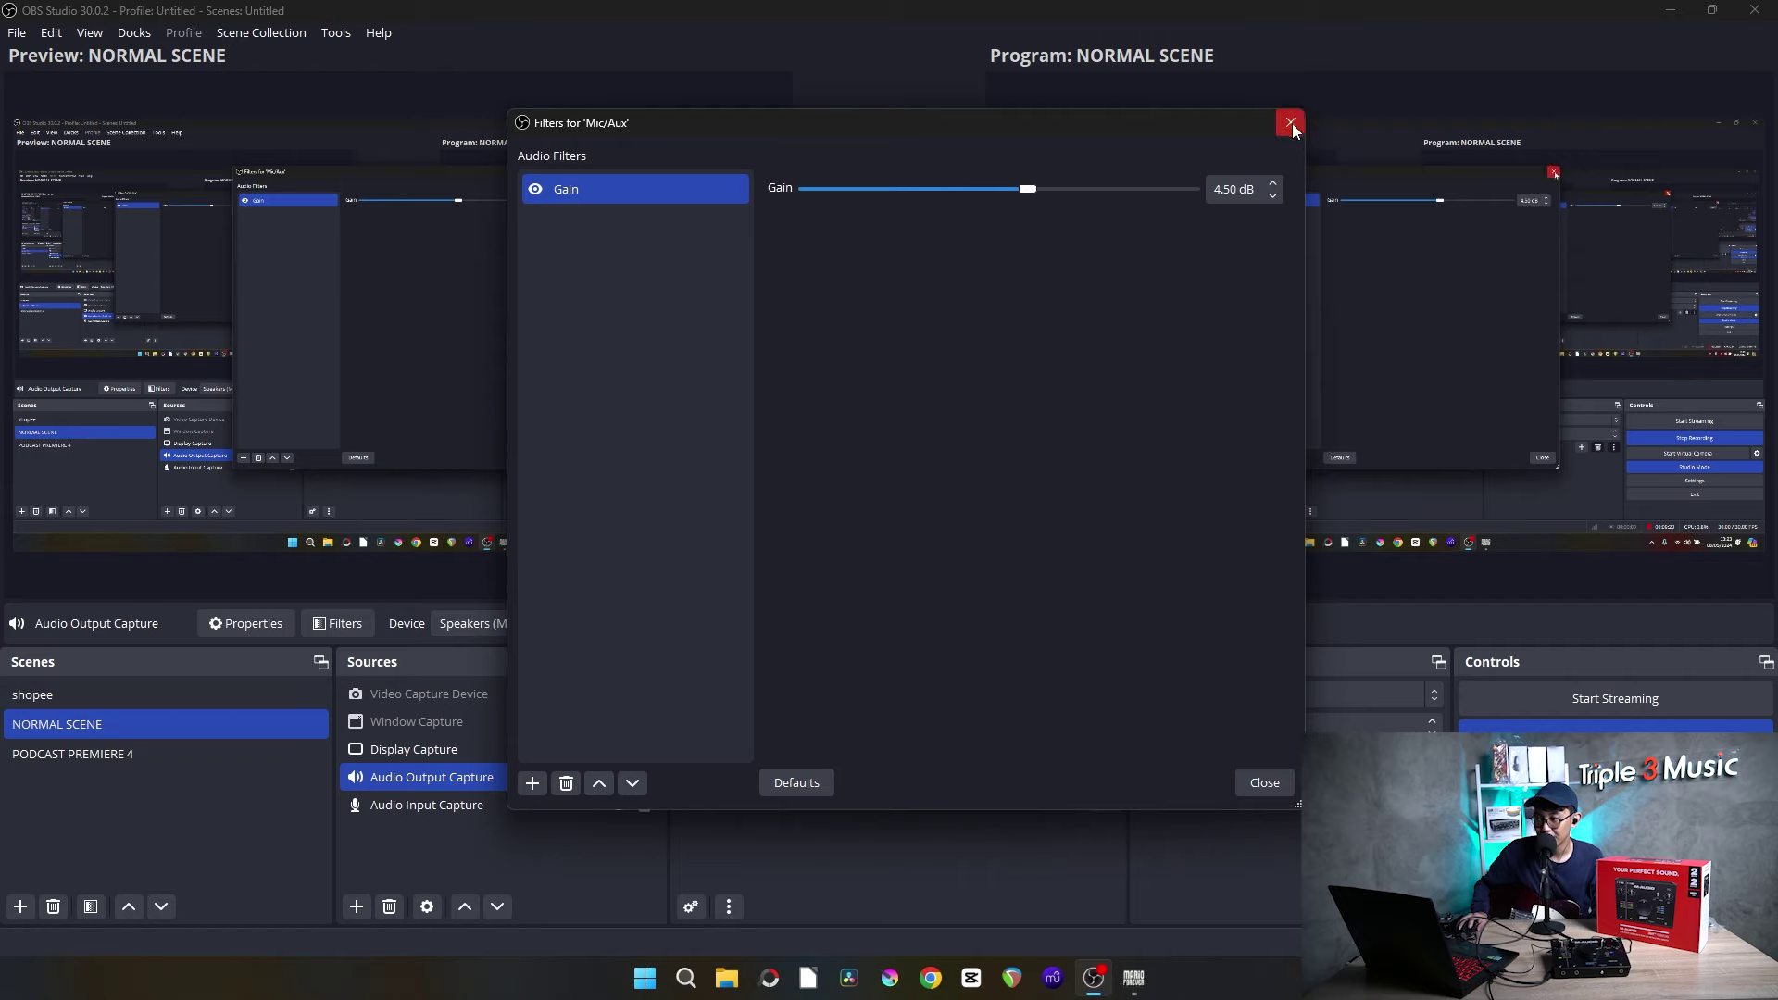
{"action": "left_click", "coordinate": [1266, 784]}
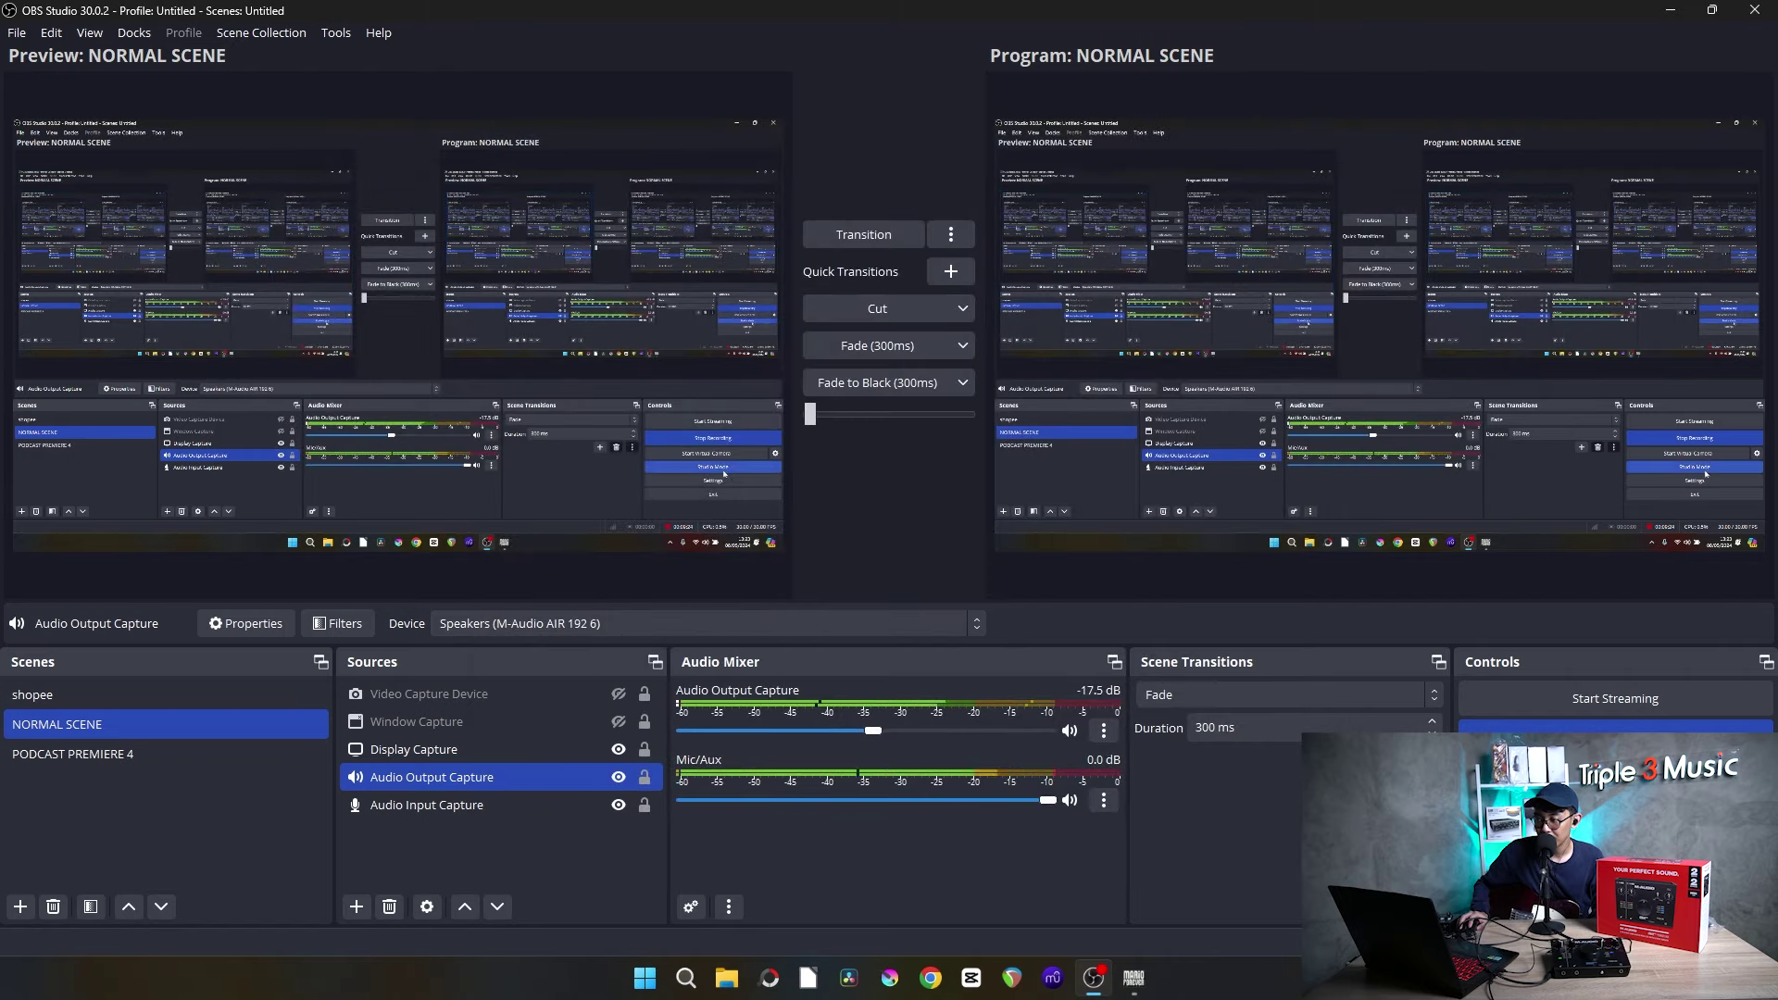
{"action": "left_click", "coordinate": [1616, 799]}
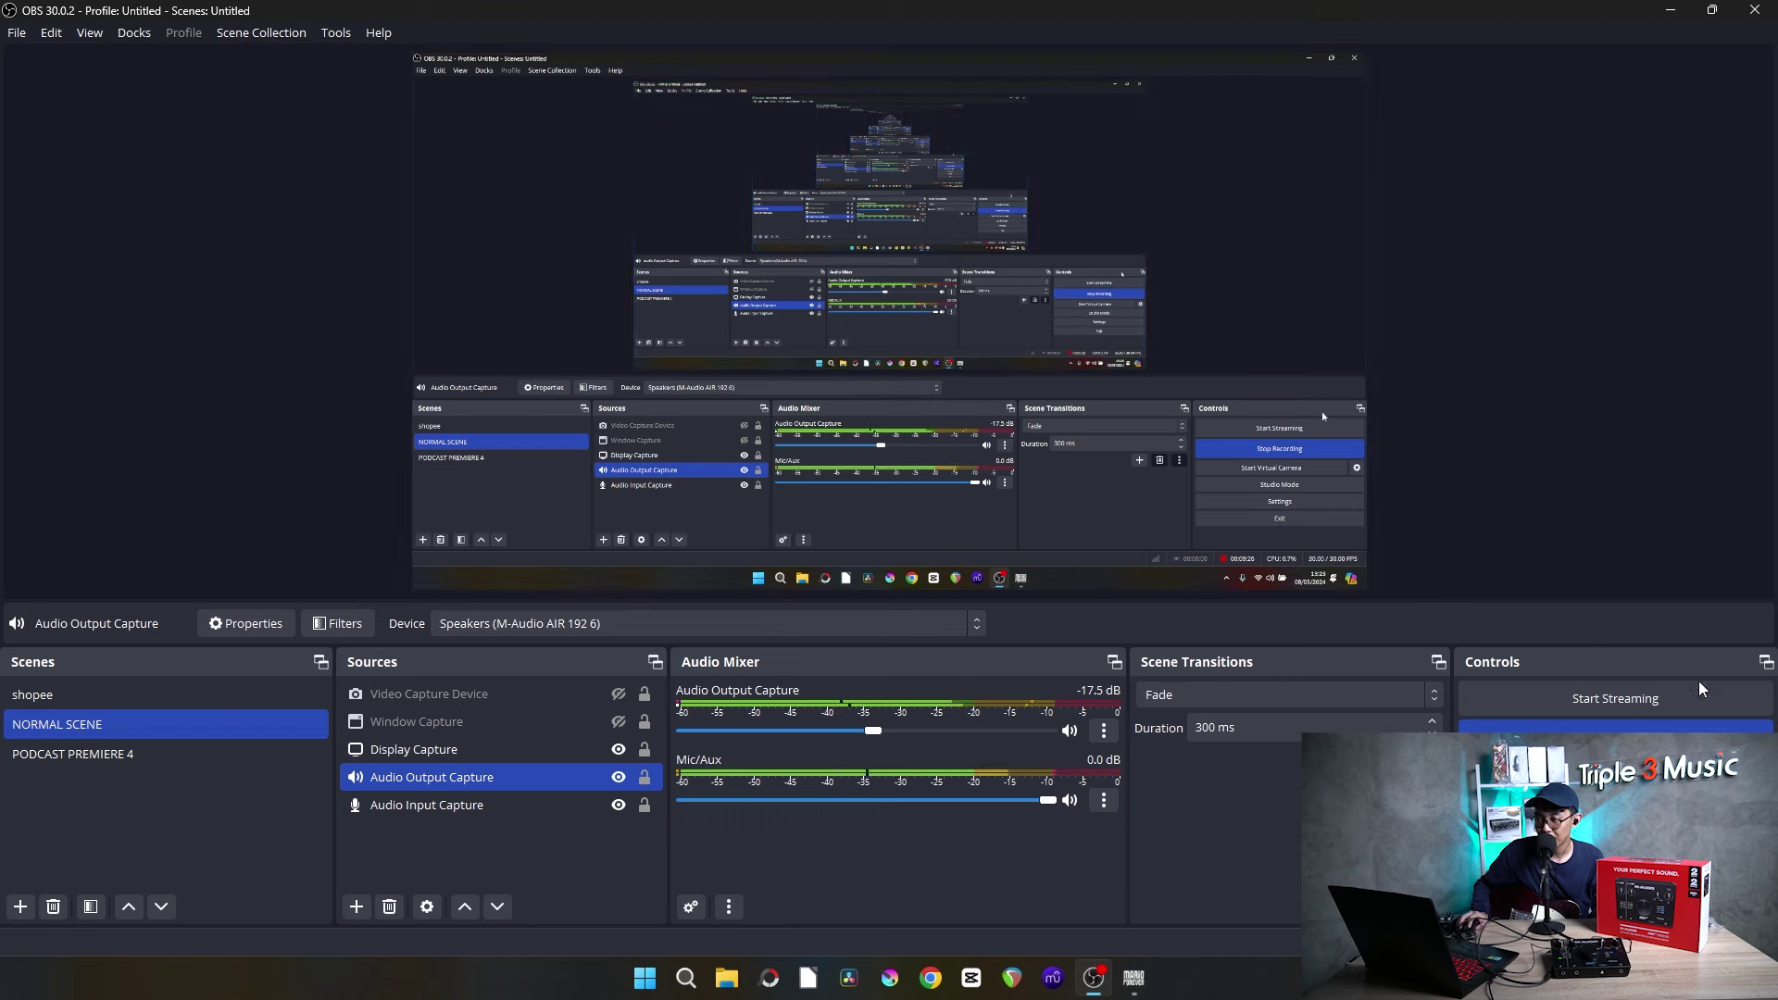
{"action": "left_click", "coordinate": [1616, 799]}
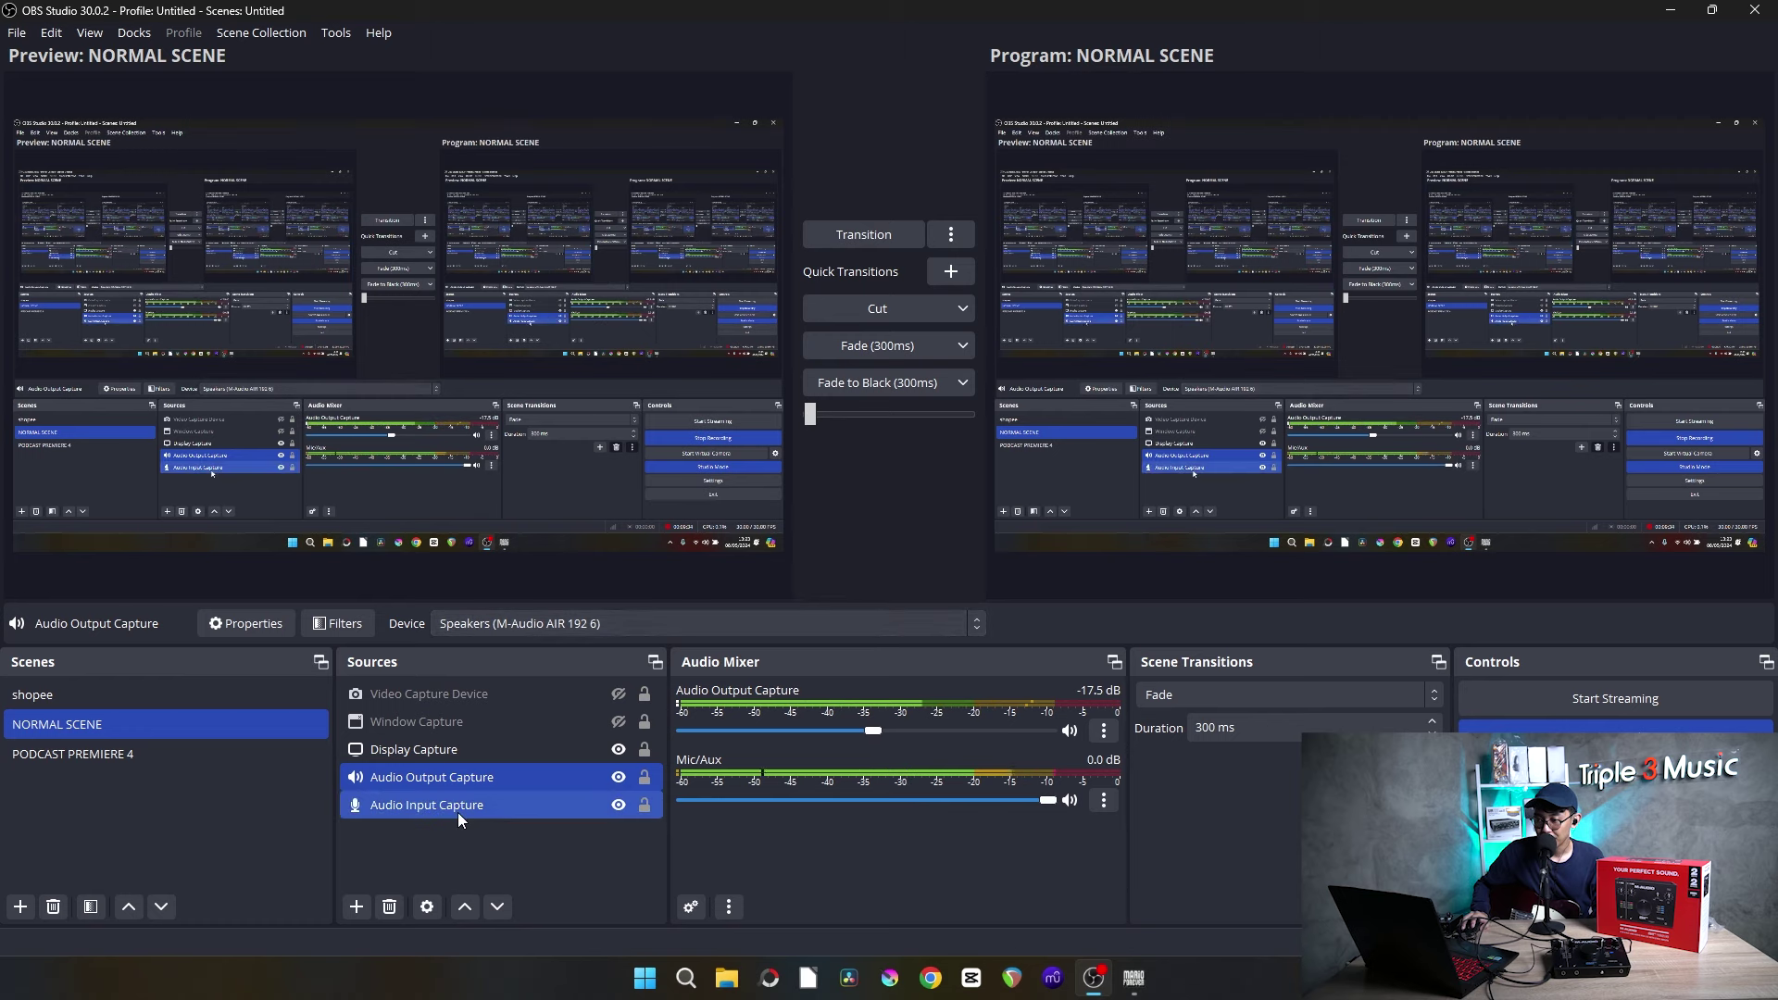
{"action": "left_click", "coordinate": [356, 907]}
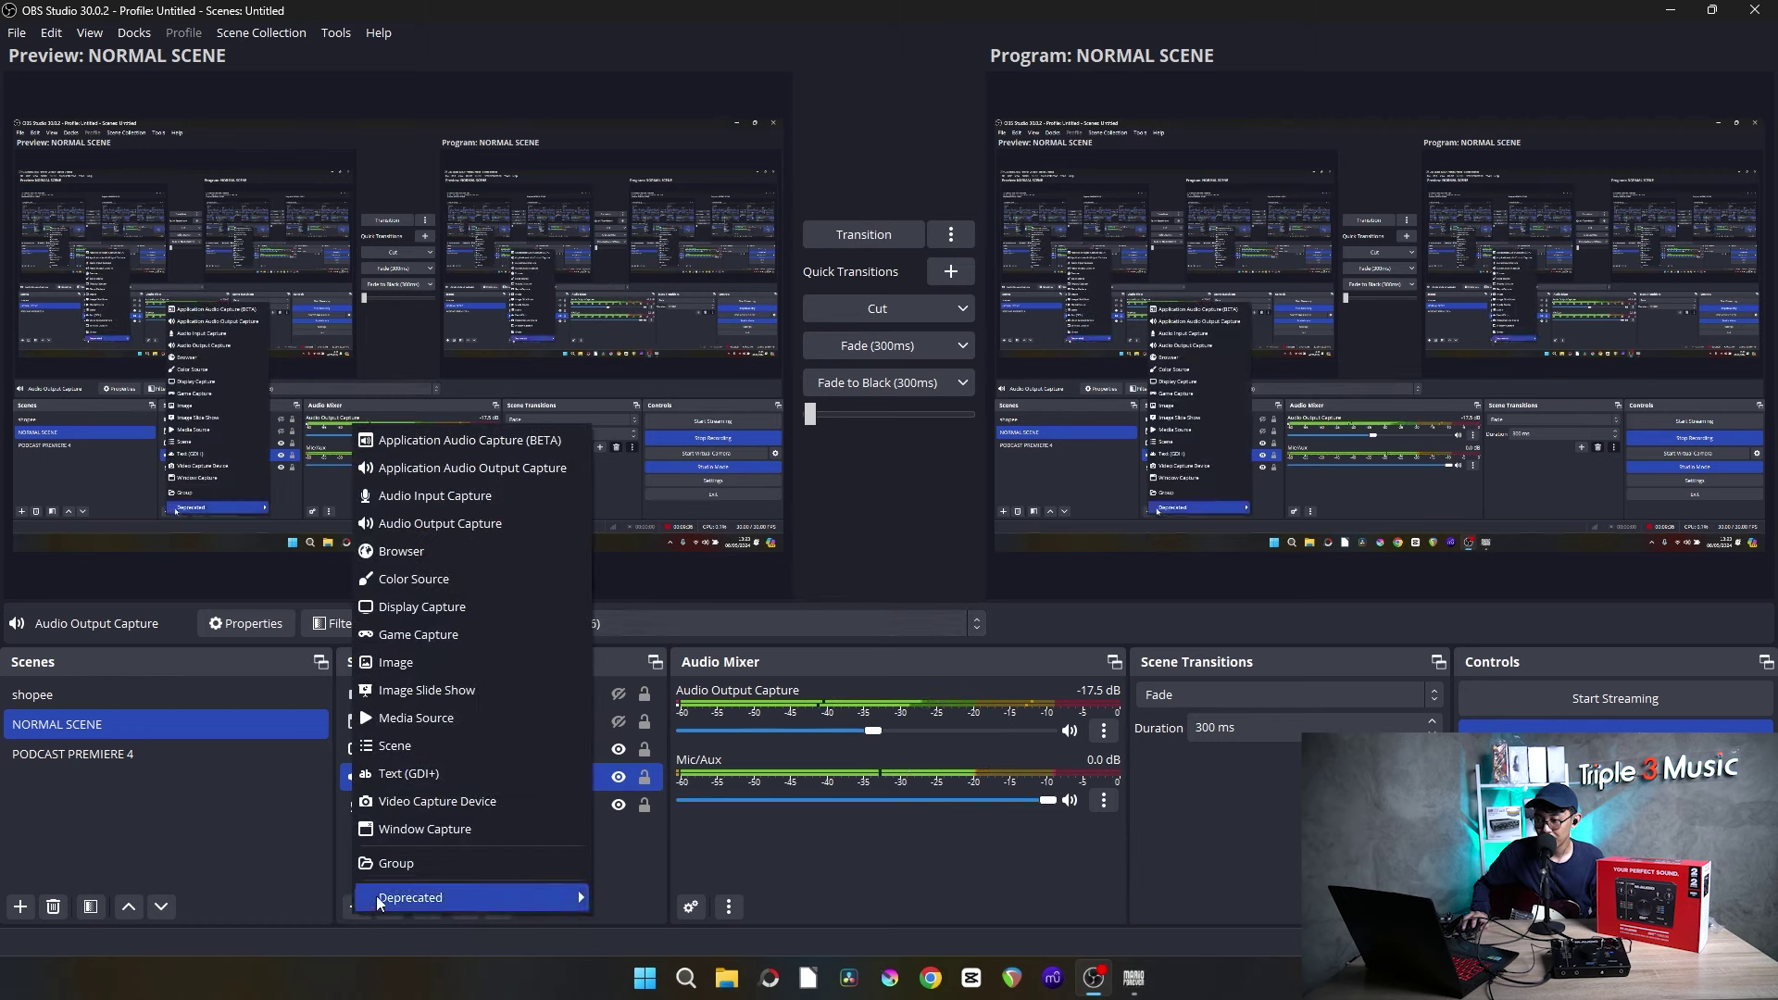
{"action": "left_click", "coordinate": [635, 843]}
Show the Window Capture source in NORMAL SCENE and check that its captured window is [stdrt.exe]: Mario Forever.
{"action": "left_click", "coordinate": [470, 725]}
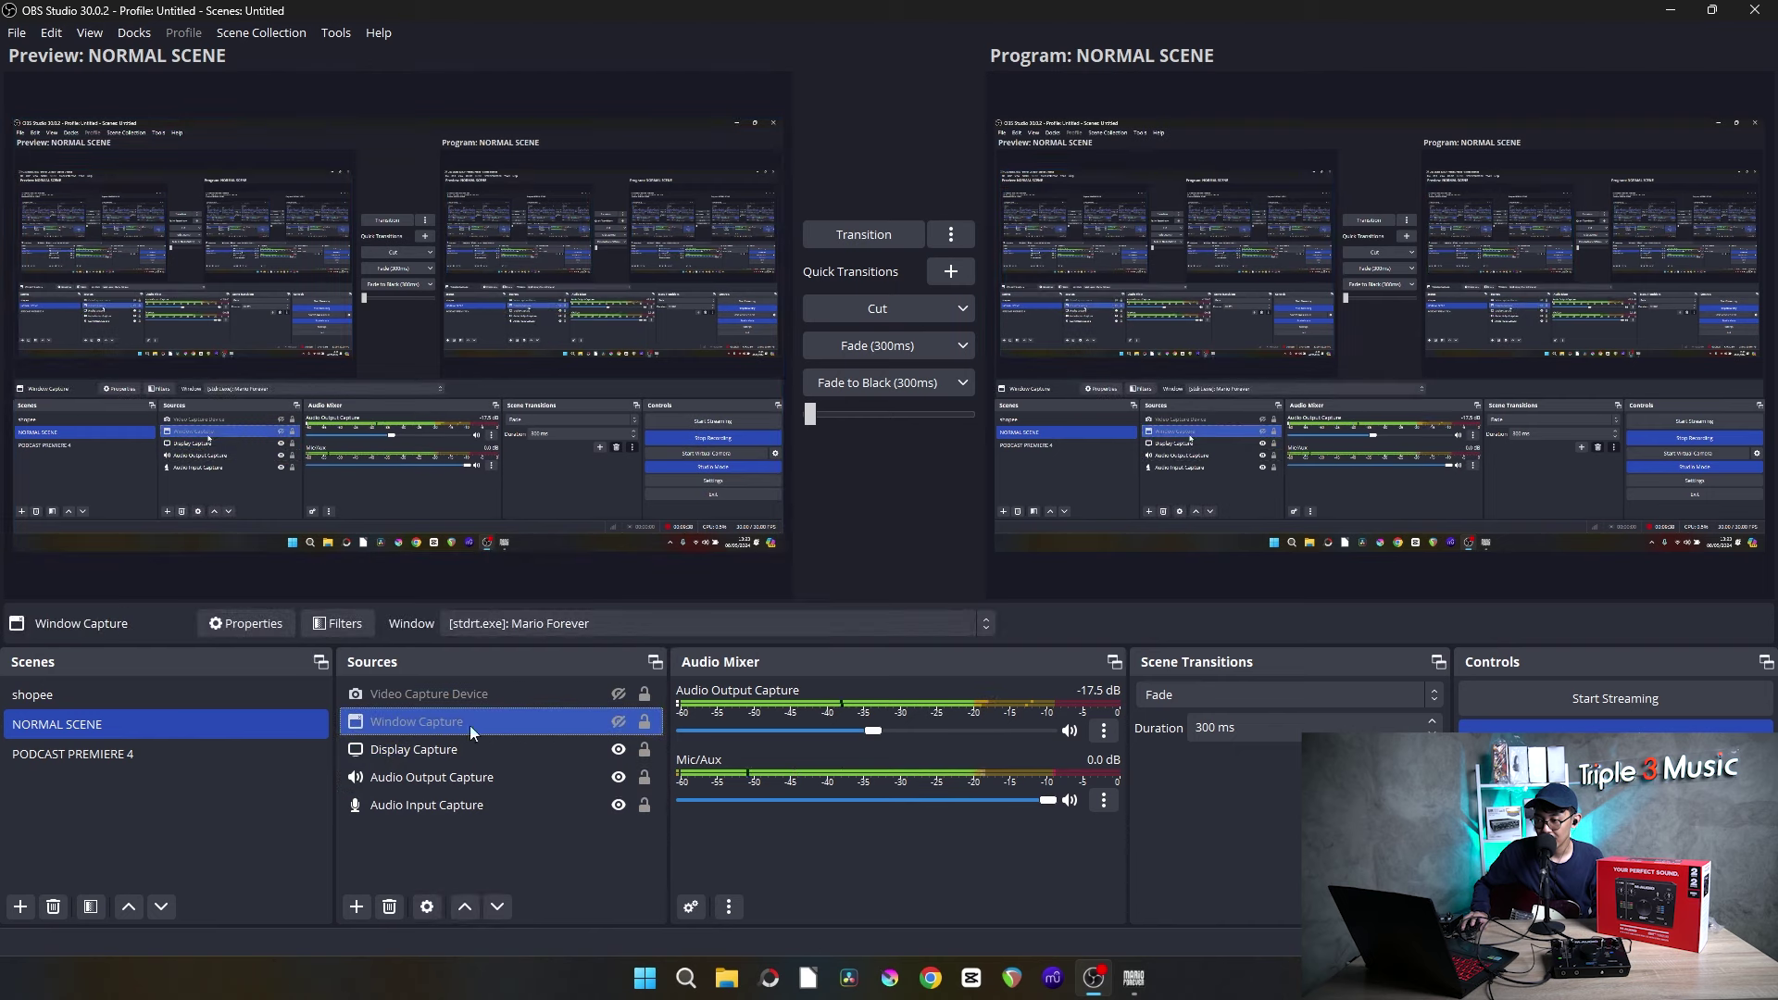
{"action": "left_click", "coordinate": [619, 721]}
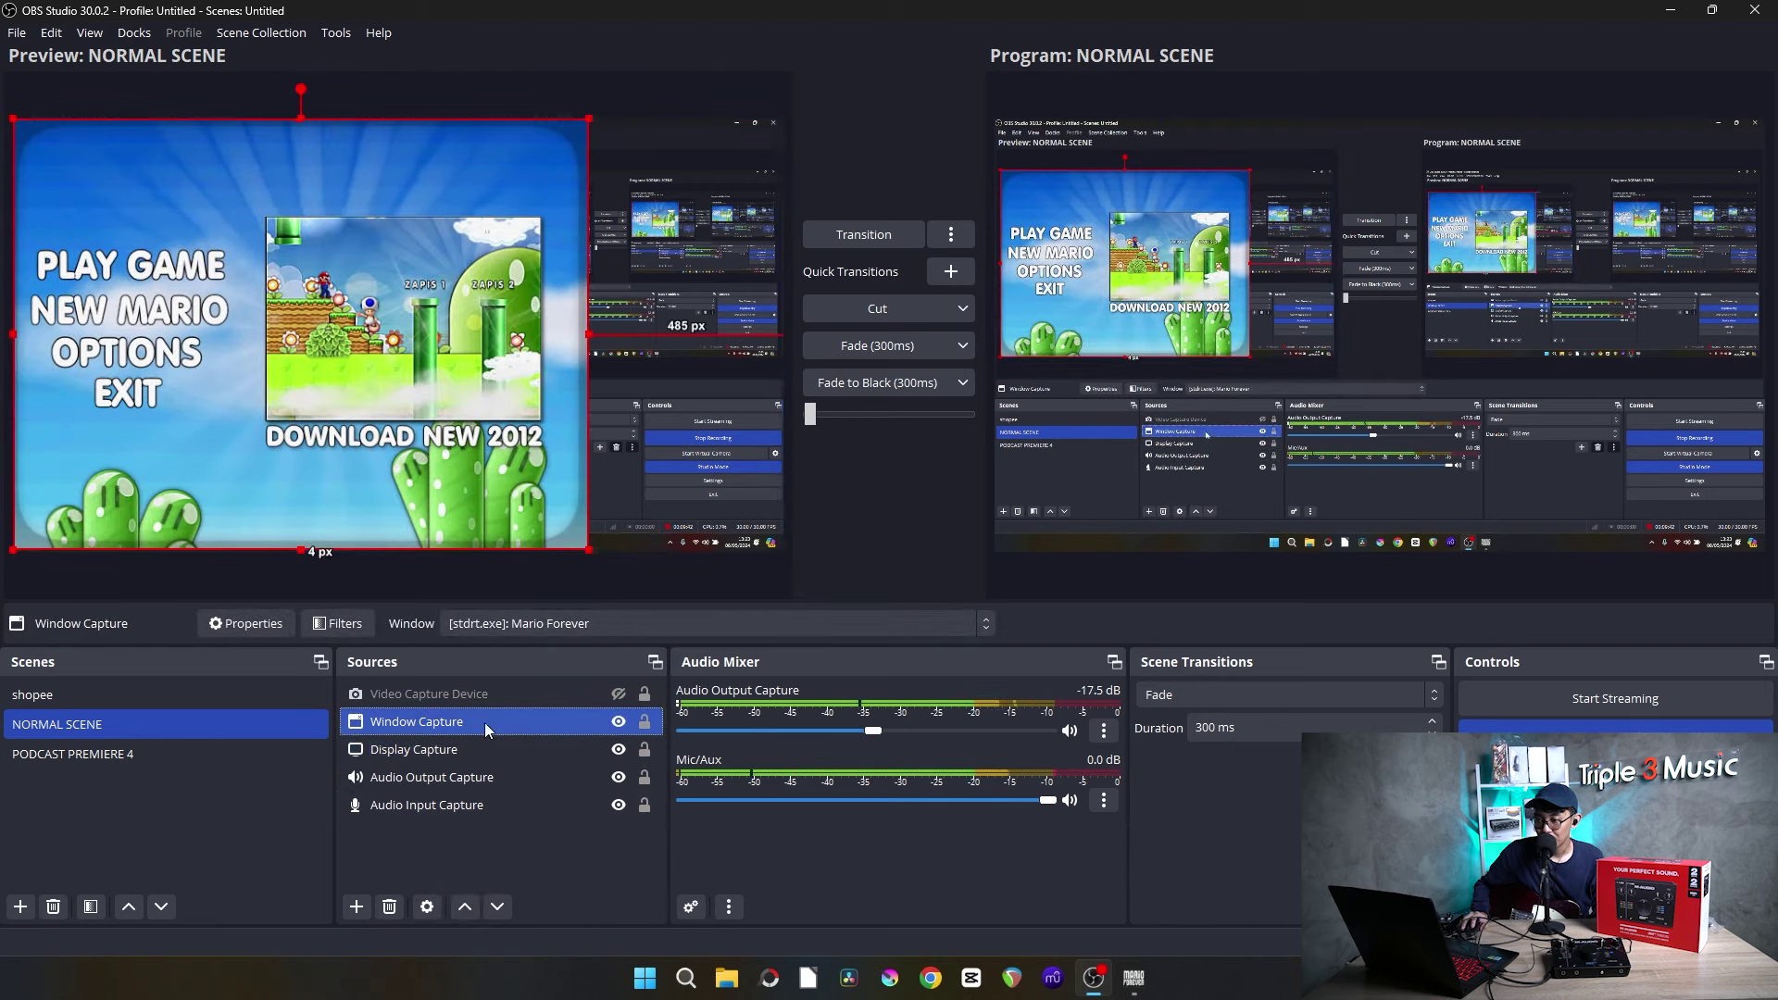
{"action": "right_click", "coordinate": [460, 723]}
{"action": "left_click", "coordinate": [520, 623]}
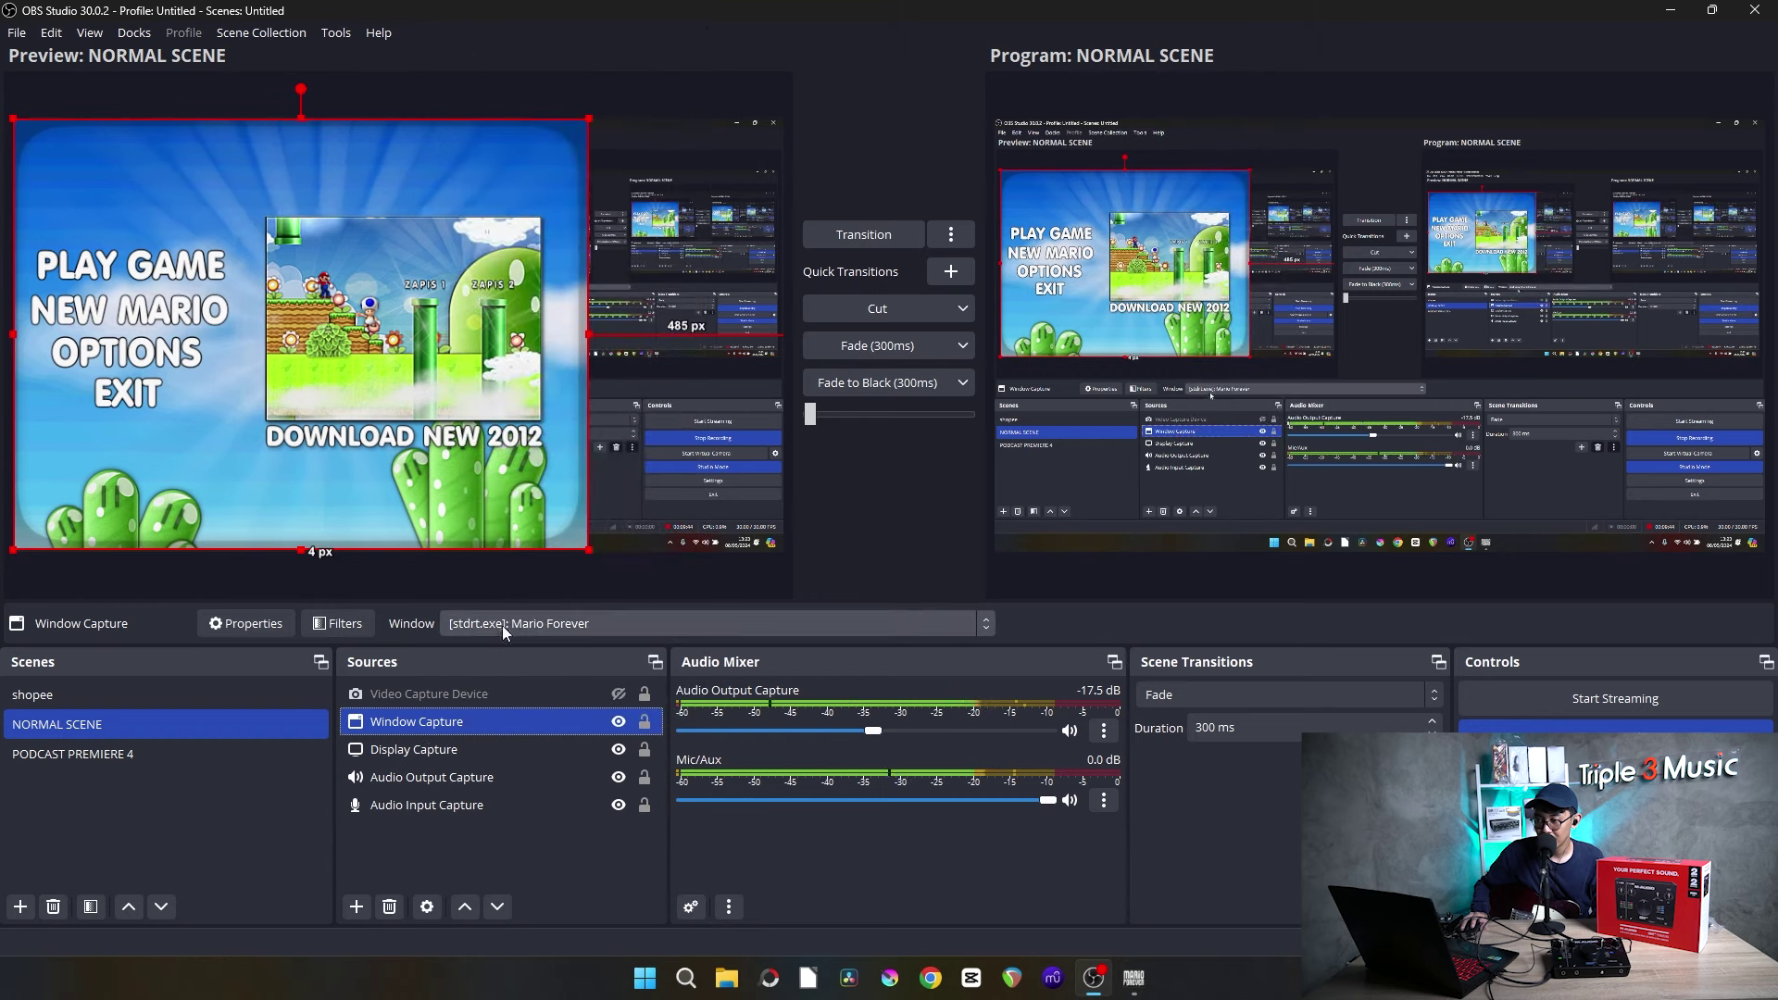
{"action": "left_click", "coordinate": [520, 622]}
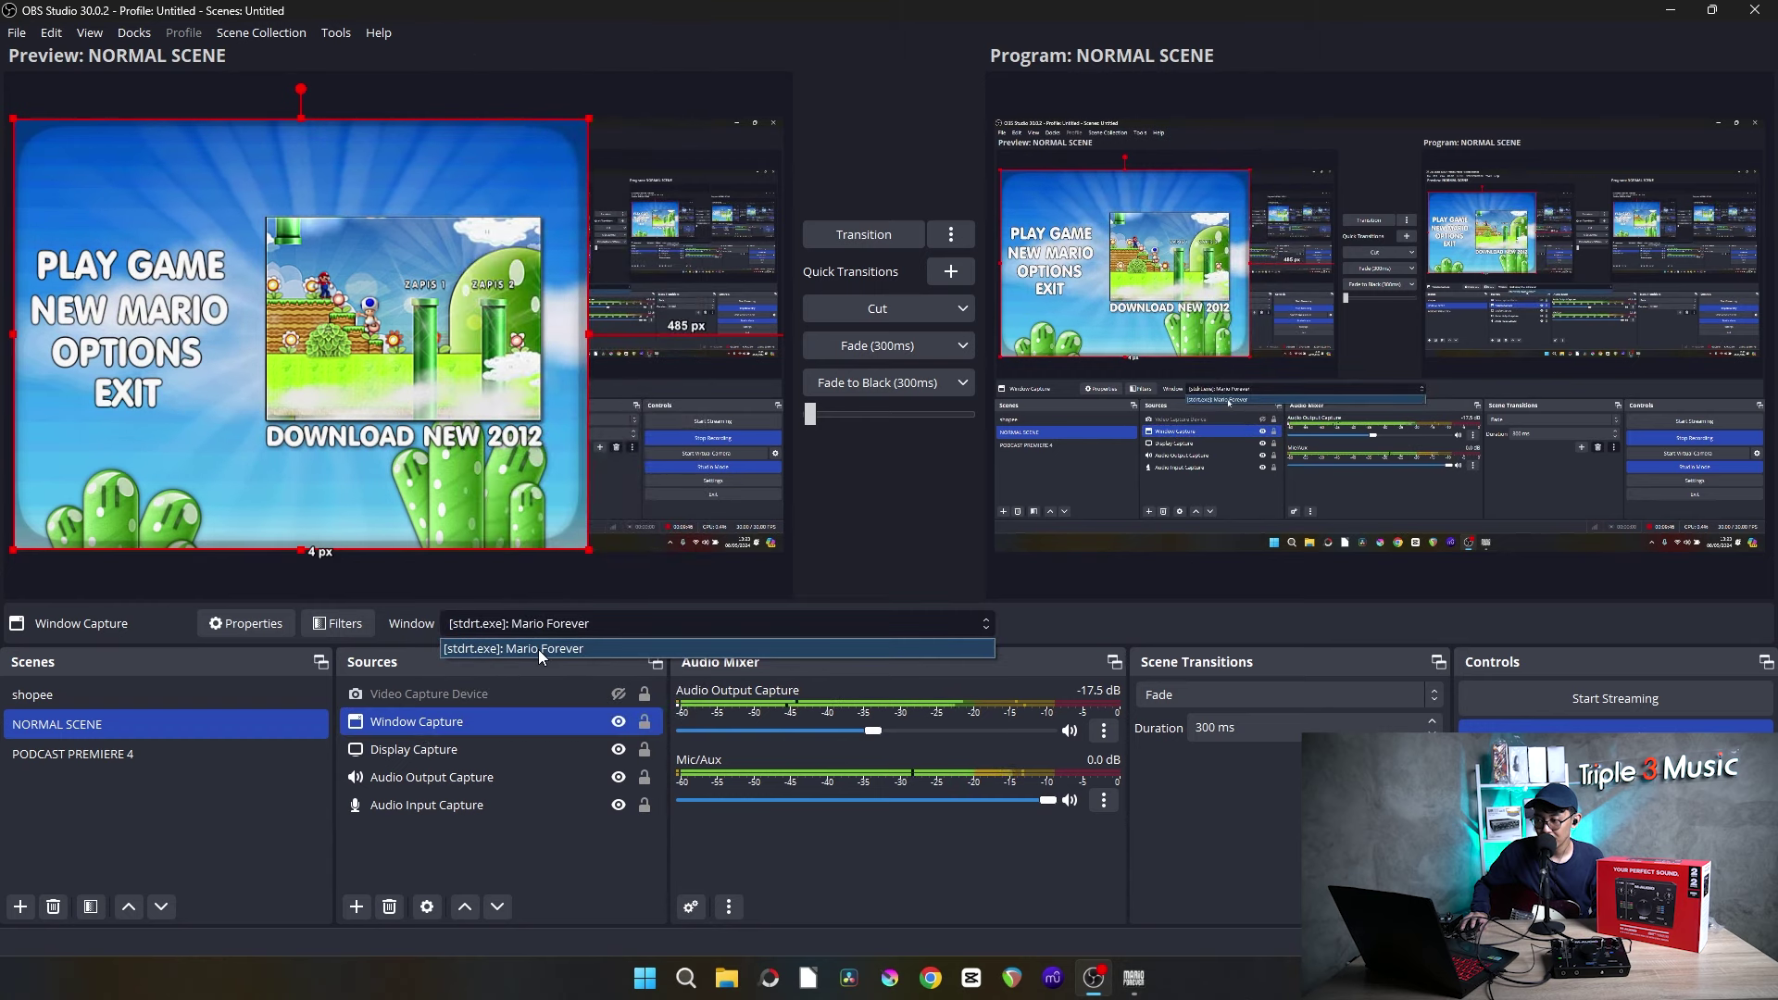
{"action": "left_click", "coordinate": [552, 621]}
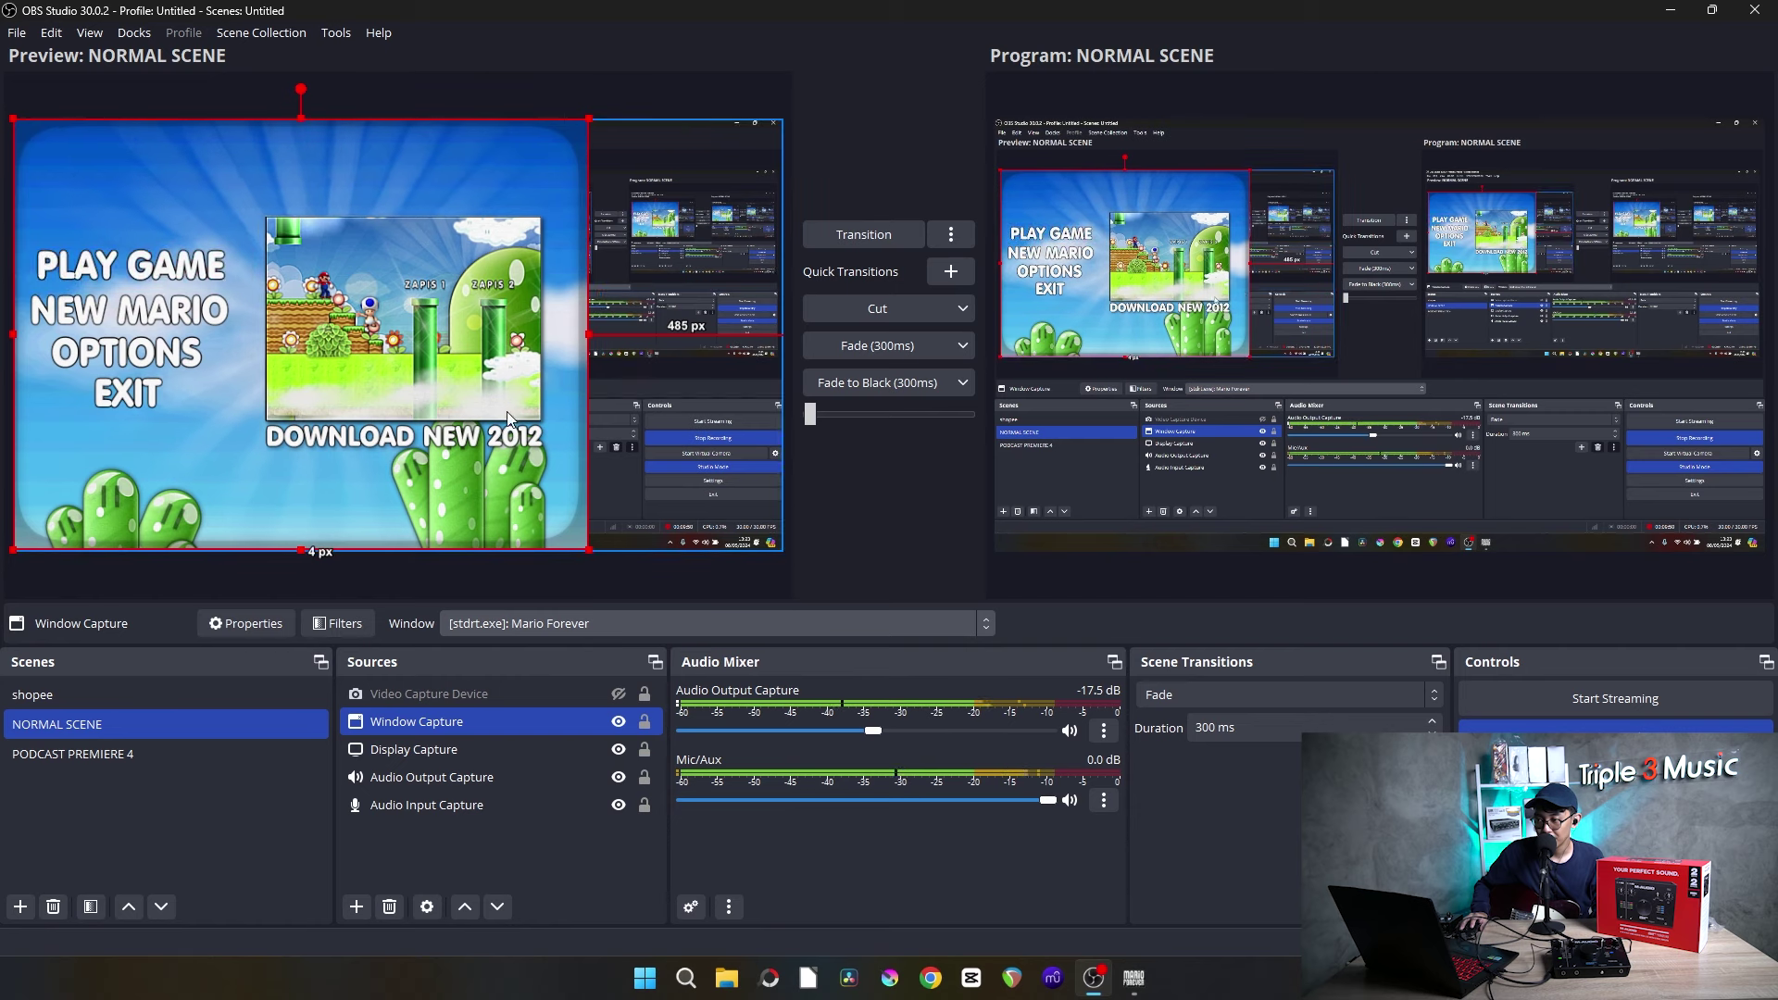
Hide the Display Capture source in NORMAL SCENE so only the game window is shown.
{"action": "left_click", "coordinate": [641, 752], "text": "ctrl"}
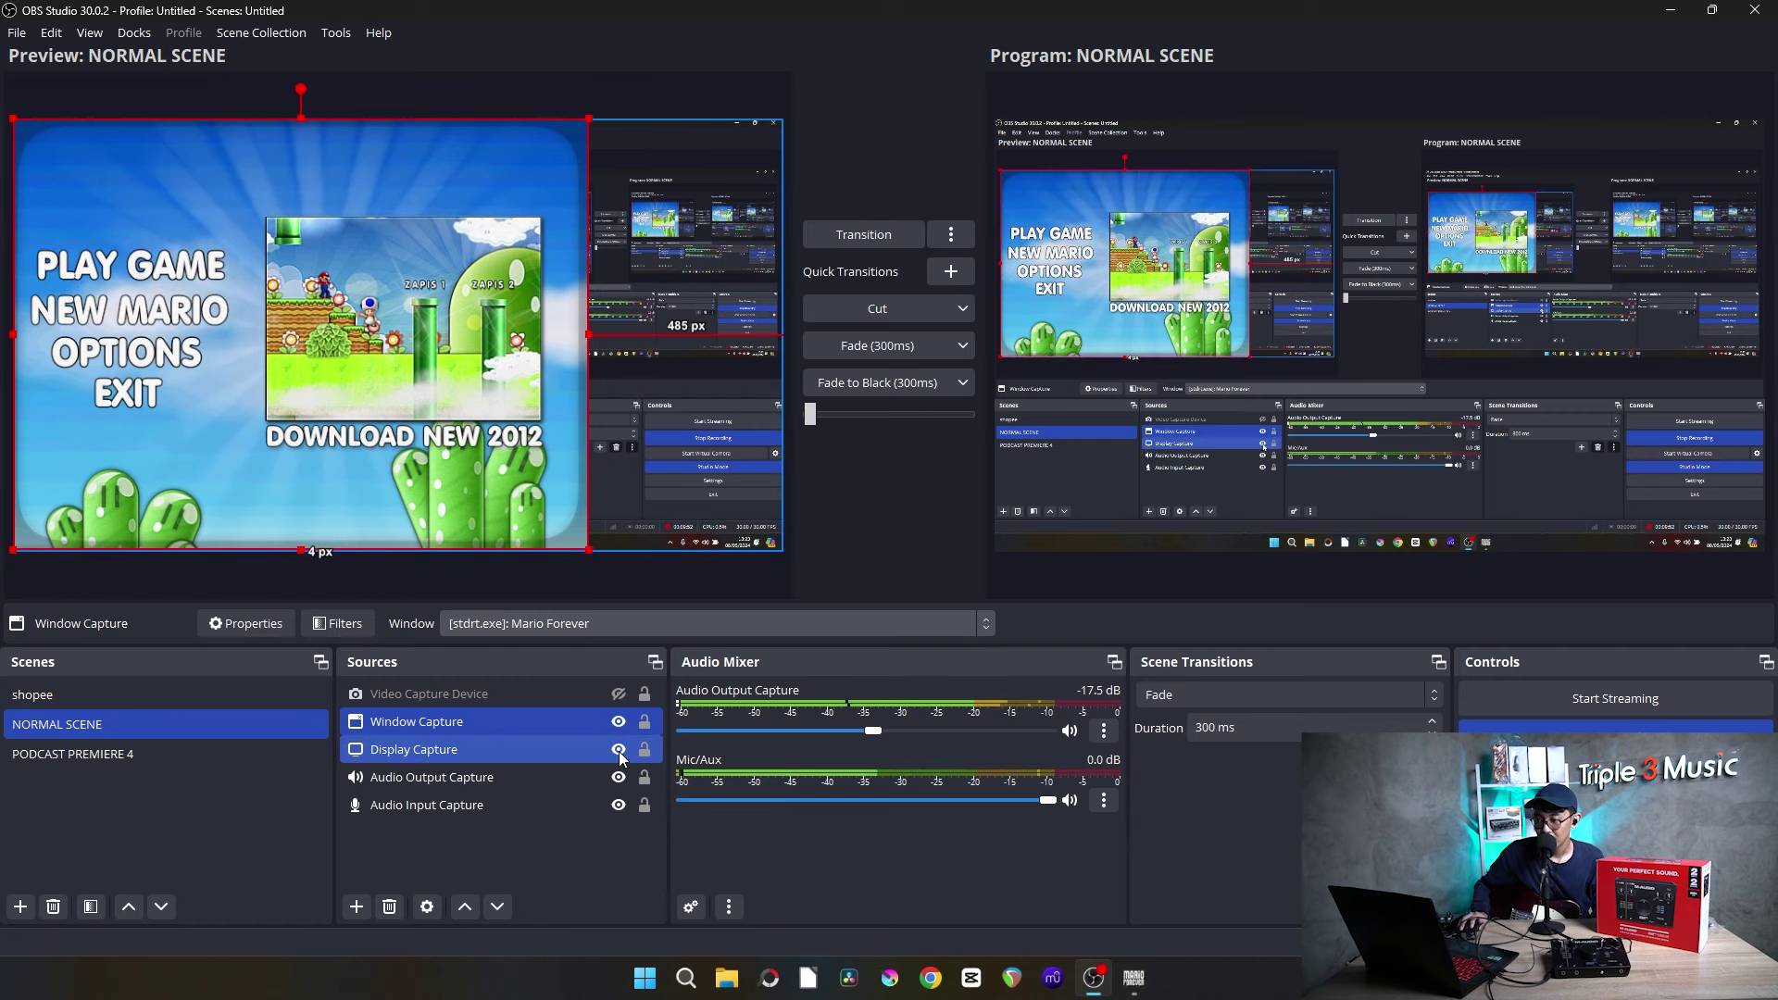
{"action": "left_click", "coordinate": [618, 750]}
{"action": "left_click", "coordinate": [518, 750], "text": "ctrl"}
{"action": "left_click", "coordinate": [482, 694], "text": "ctrl"}
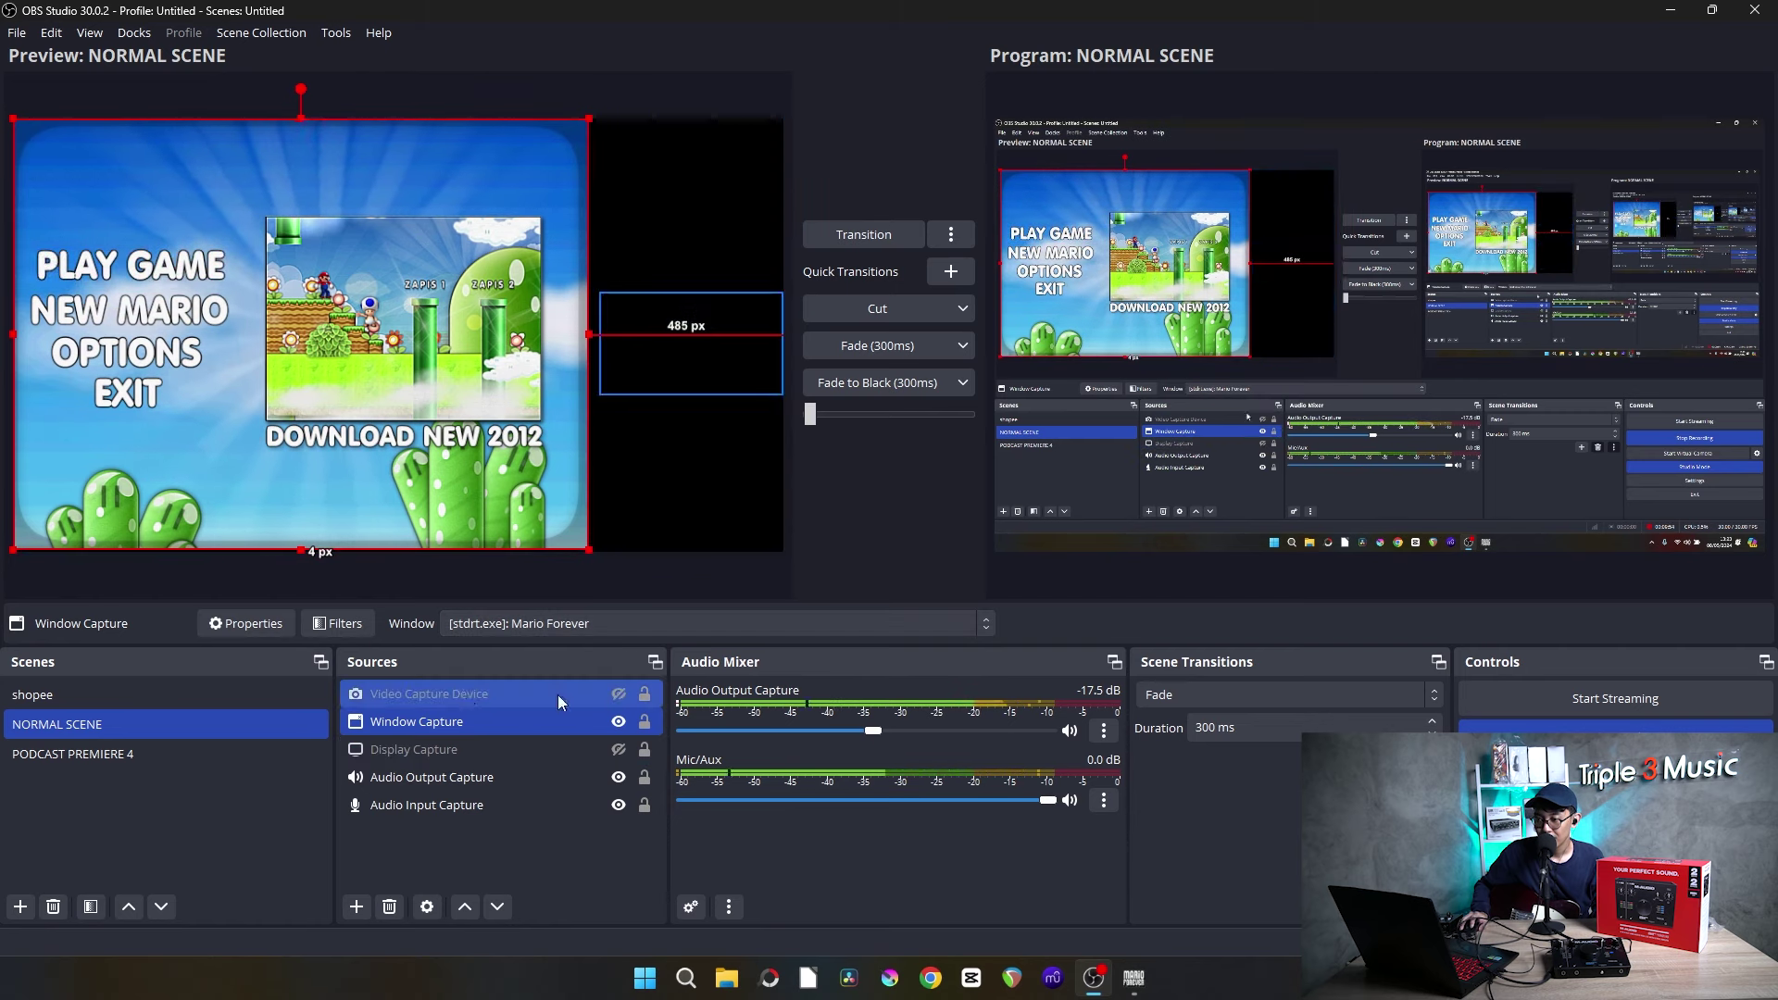
{"action": "left_click", "coordinate": [484, 694], "text": "ctrl"}
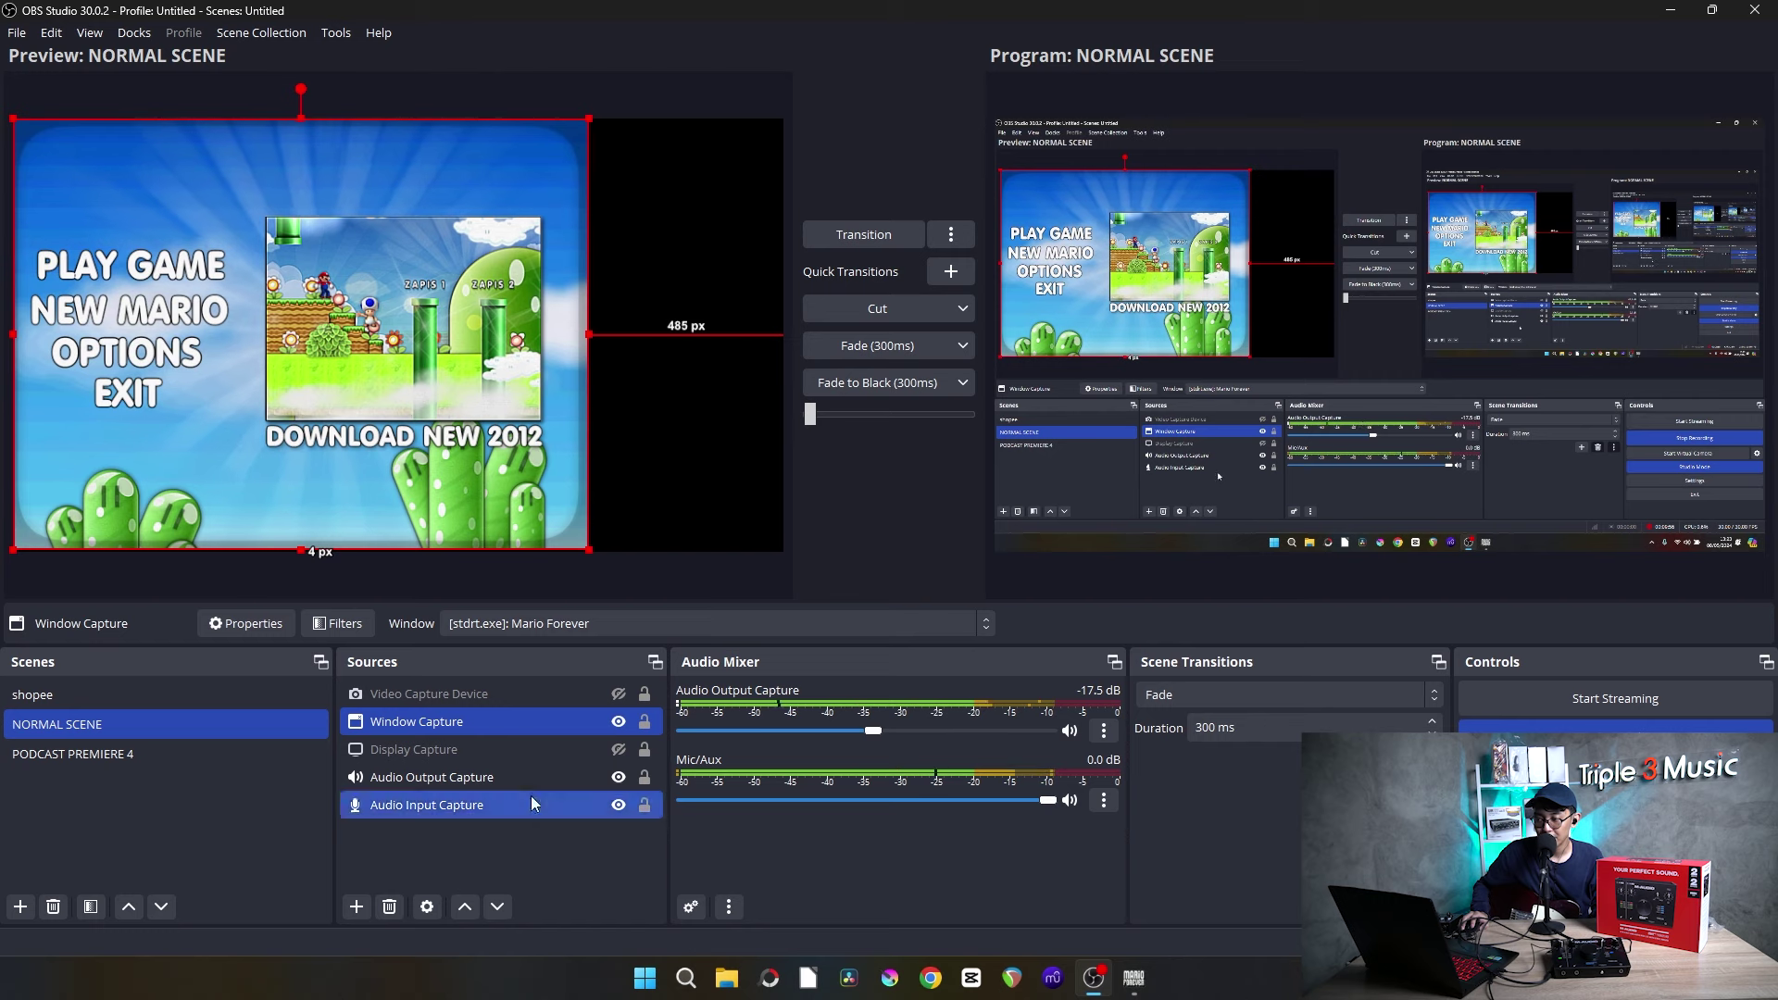
Mute the Audio Output Capture channel in the audio mixer and look through the available source types.
{"action": "left_click", "coordinate": [1070, 731]}
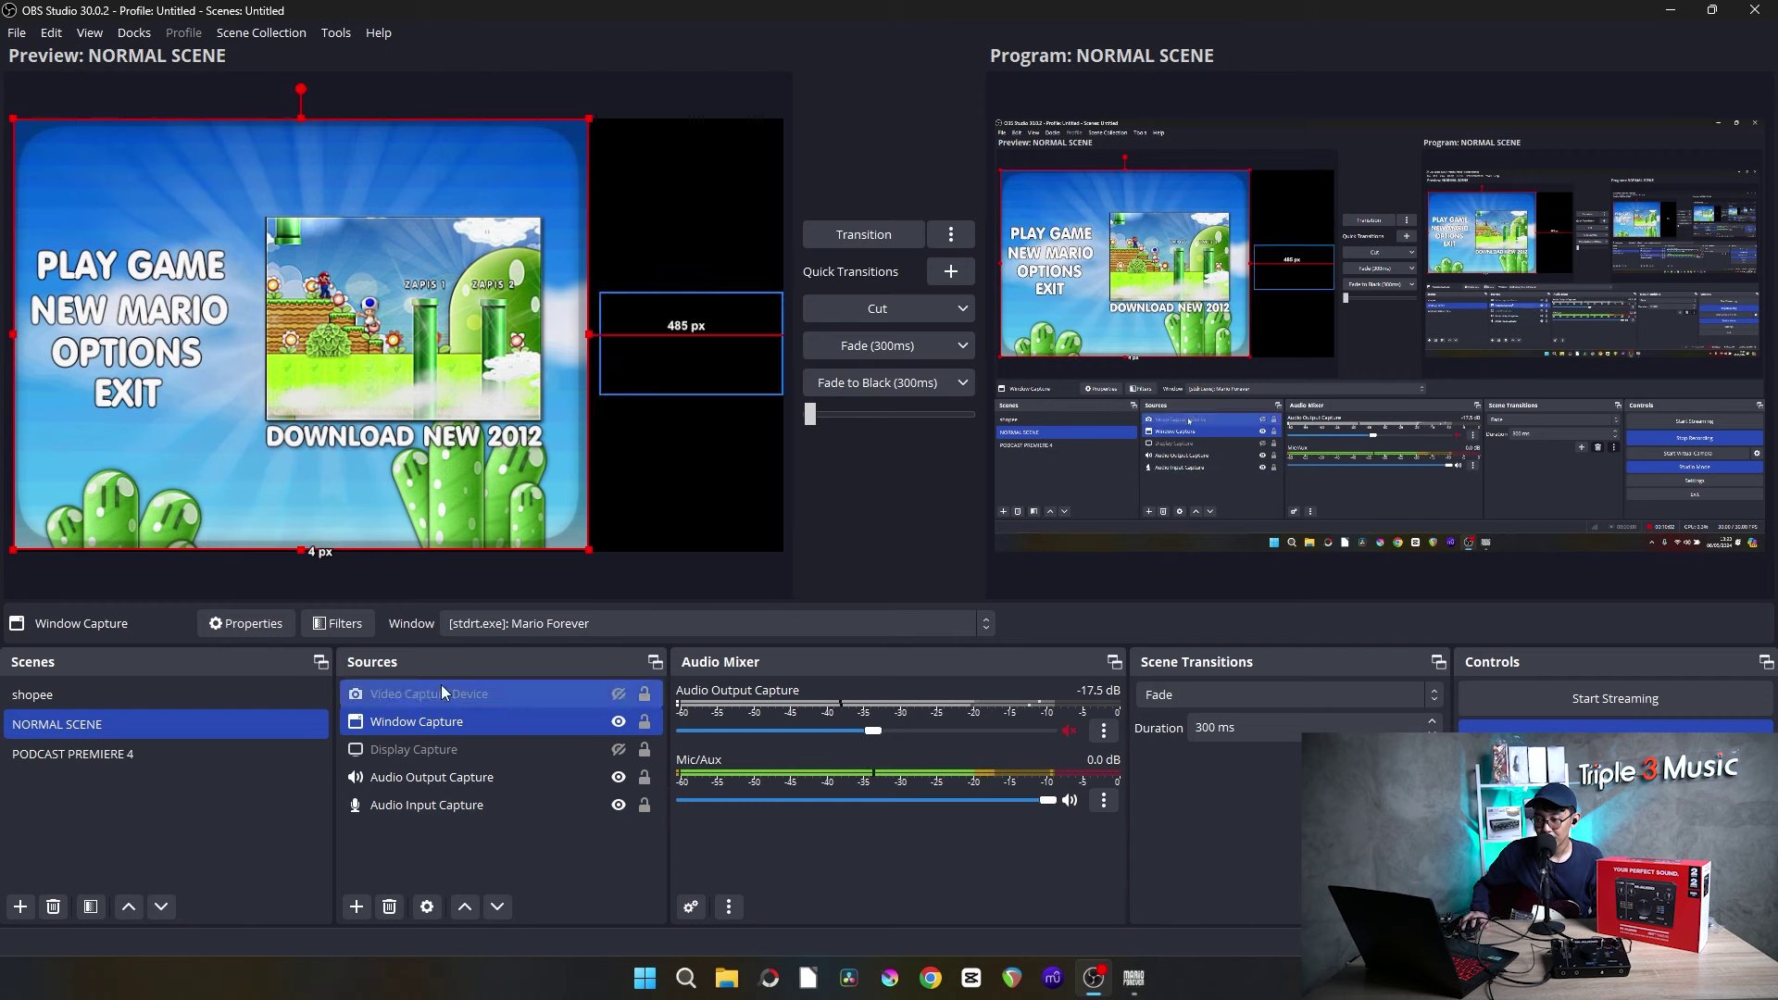
{"action": "left_click", "coordinate": [357, 908]}
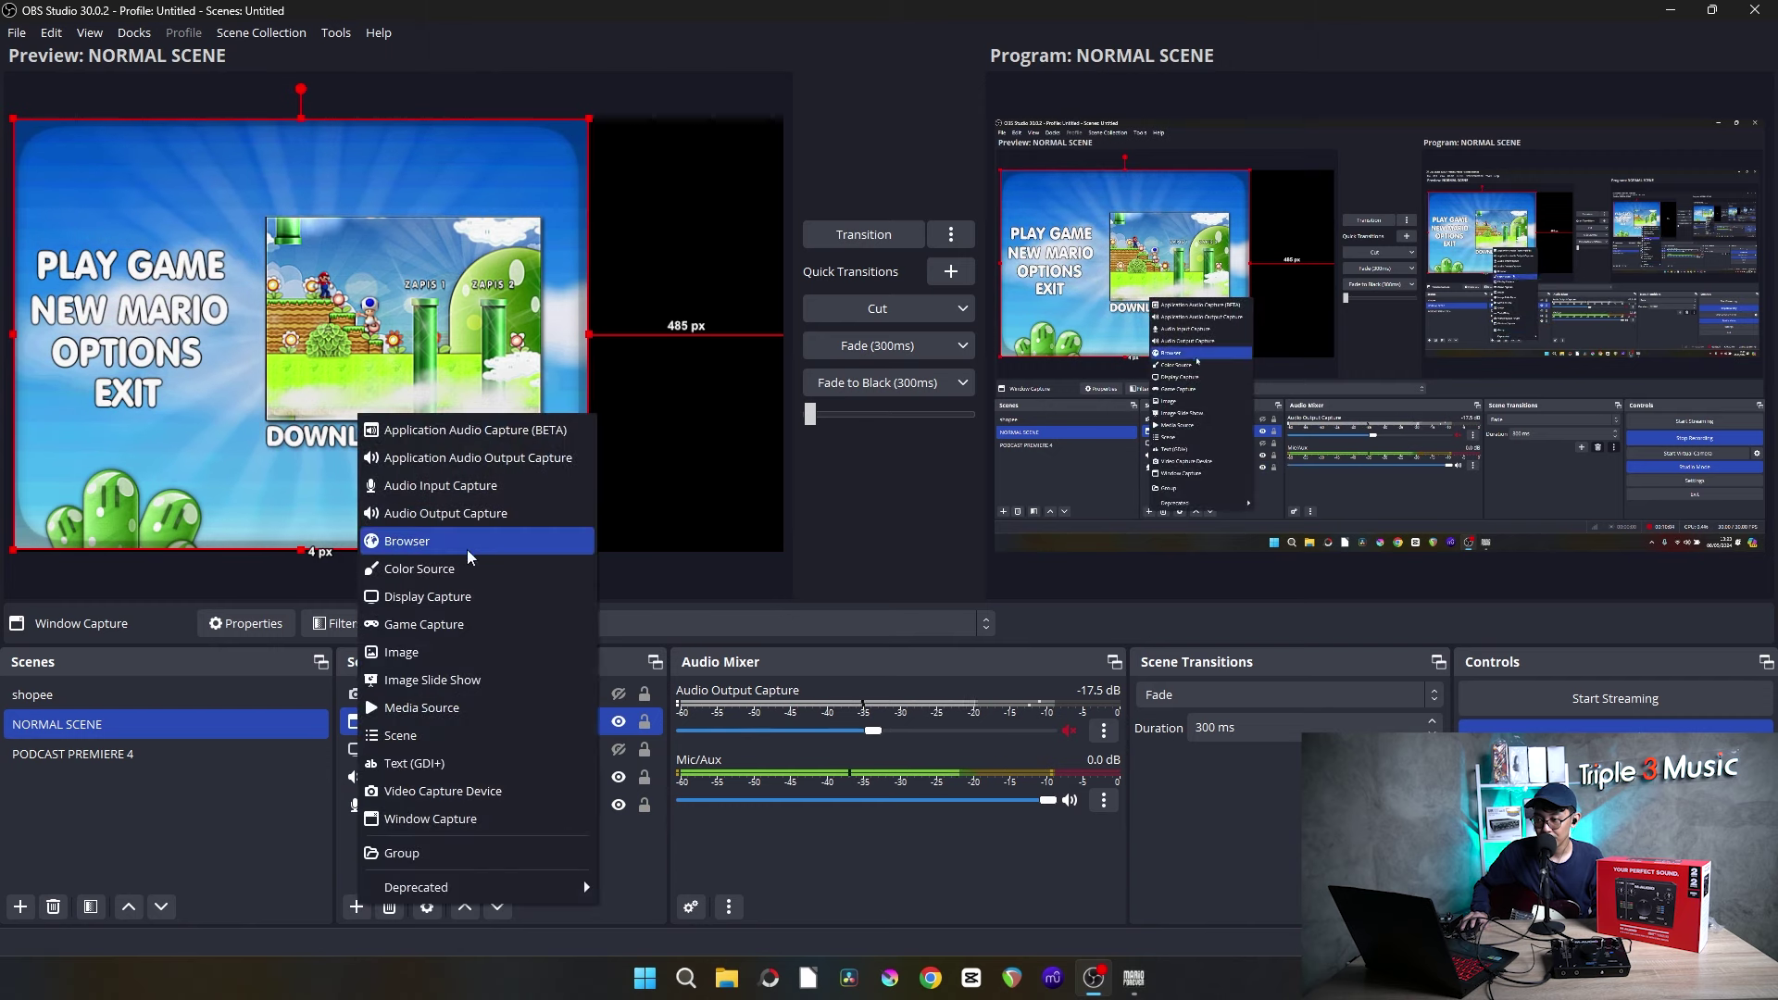
{"action": "left_click", "coordinate": [621, 849]}
Show the Video Capture Device source and fit its webcam picture to the empty area beside the game image.
{"action": "left_click", "coordinate": [622, 692]}
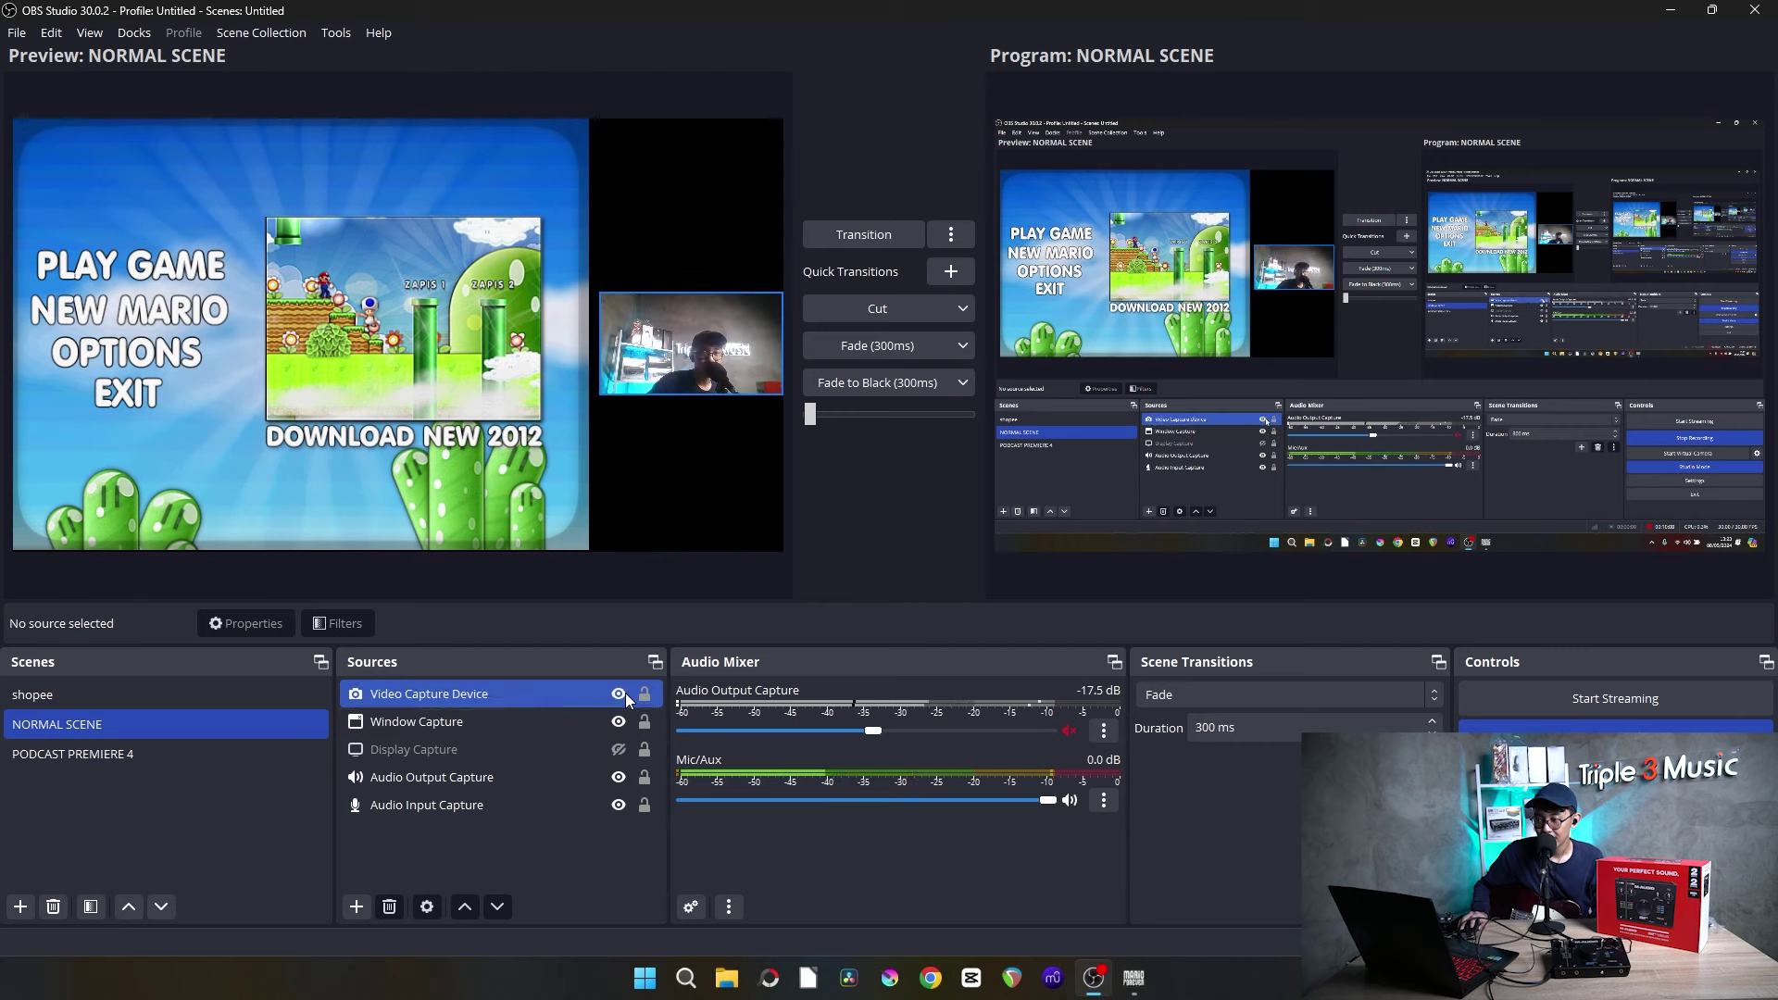
{"action": "left_click", "coordinate": [725, 343]}
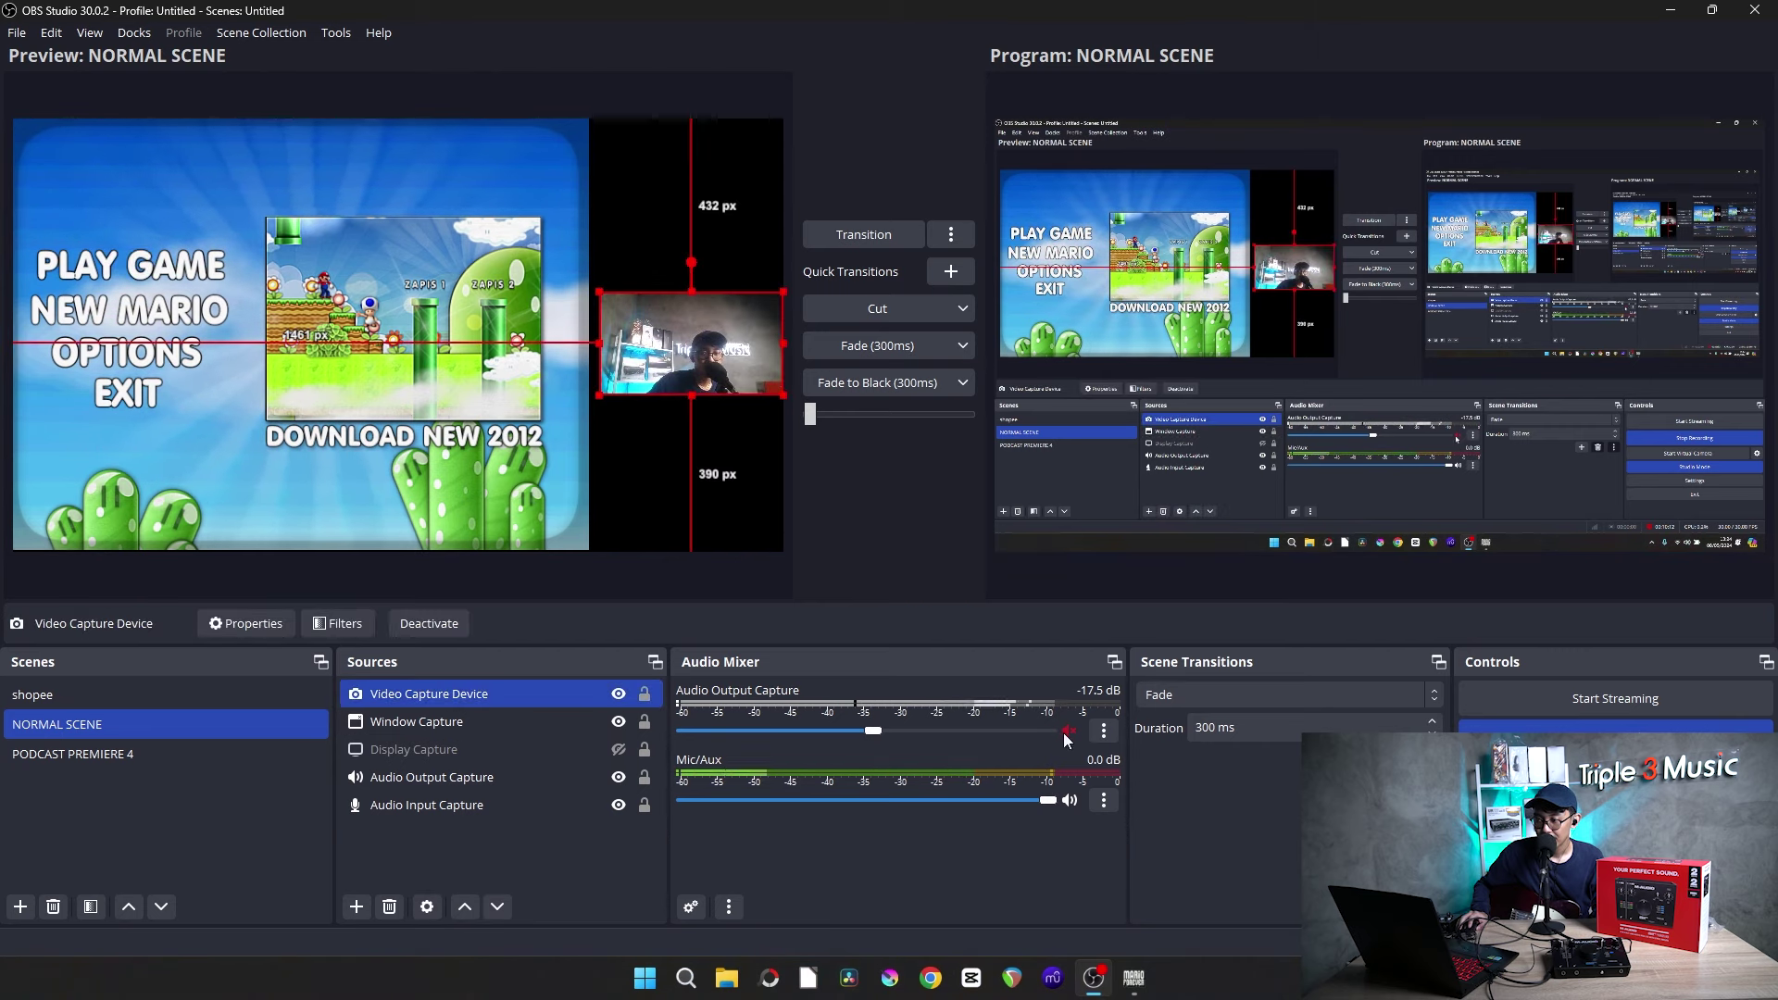
{"action": "left_click_drag", "start_coordinate": [722, 352], "coordinate": [723, 364]}
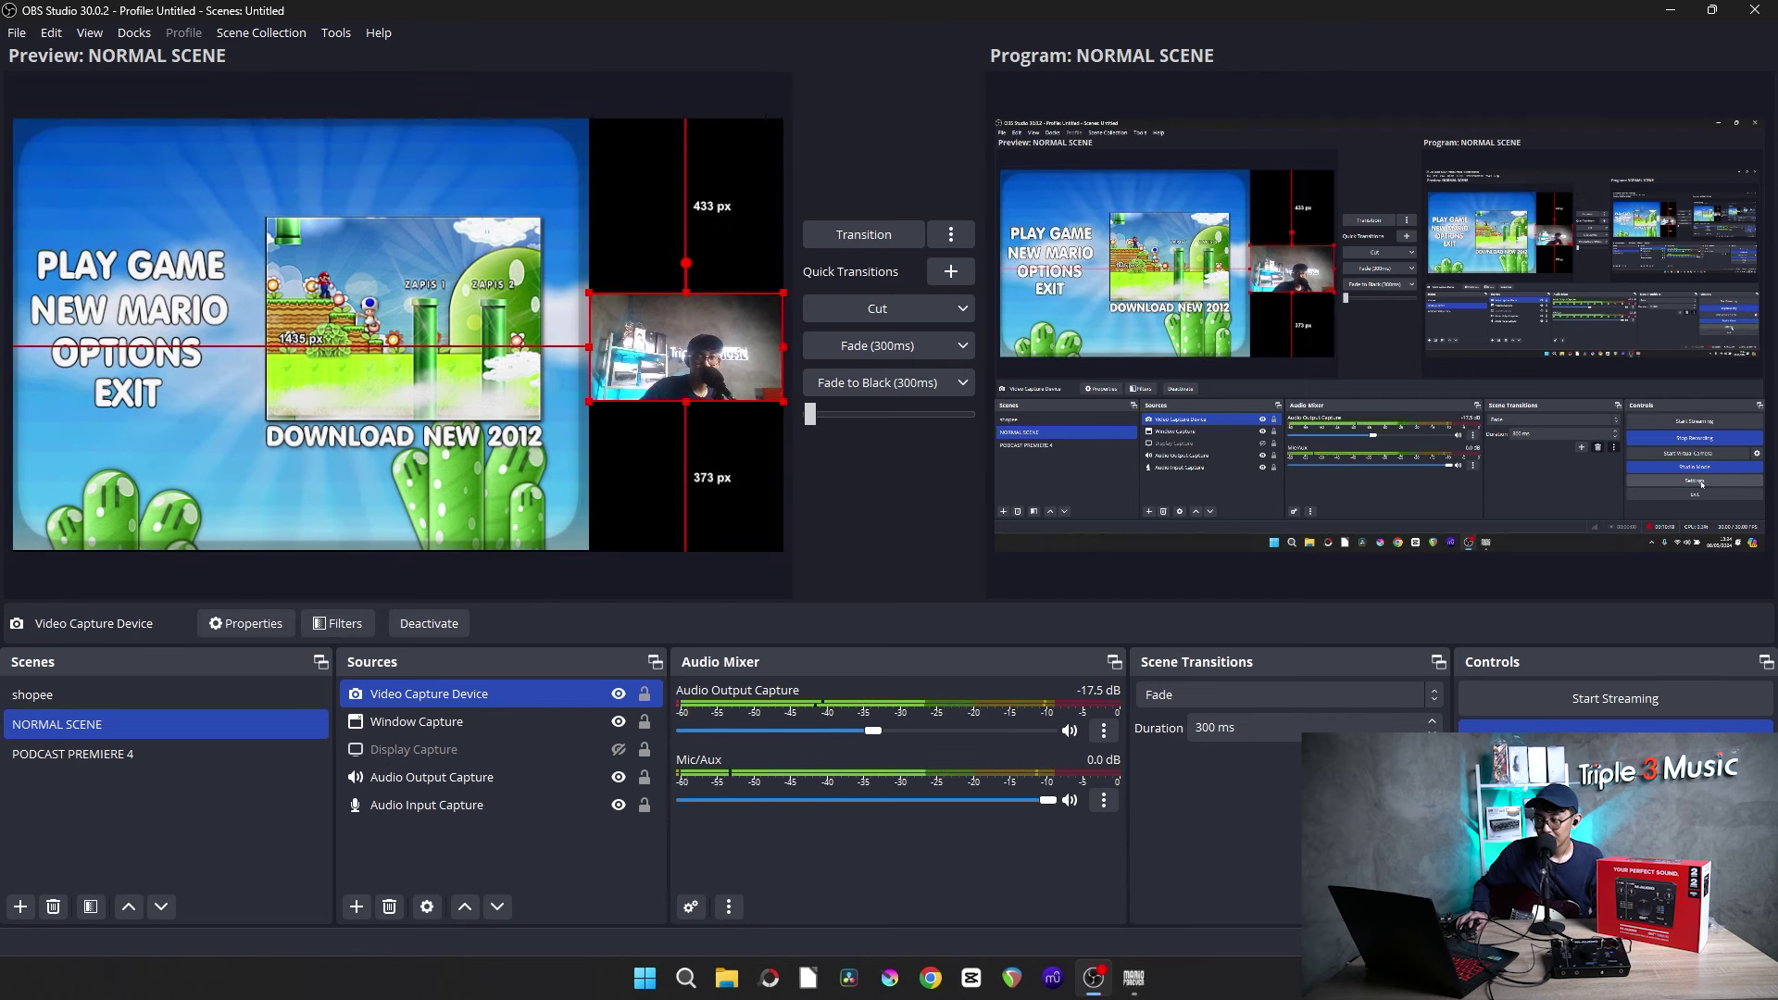
Review the Output and Stream settings, including the YouTube - RTMPS service, and leave the settings without saving.
{"action": "left_click", "coordinate": [1617, 836]}
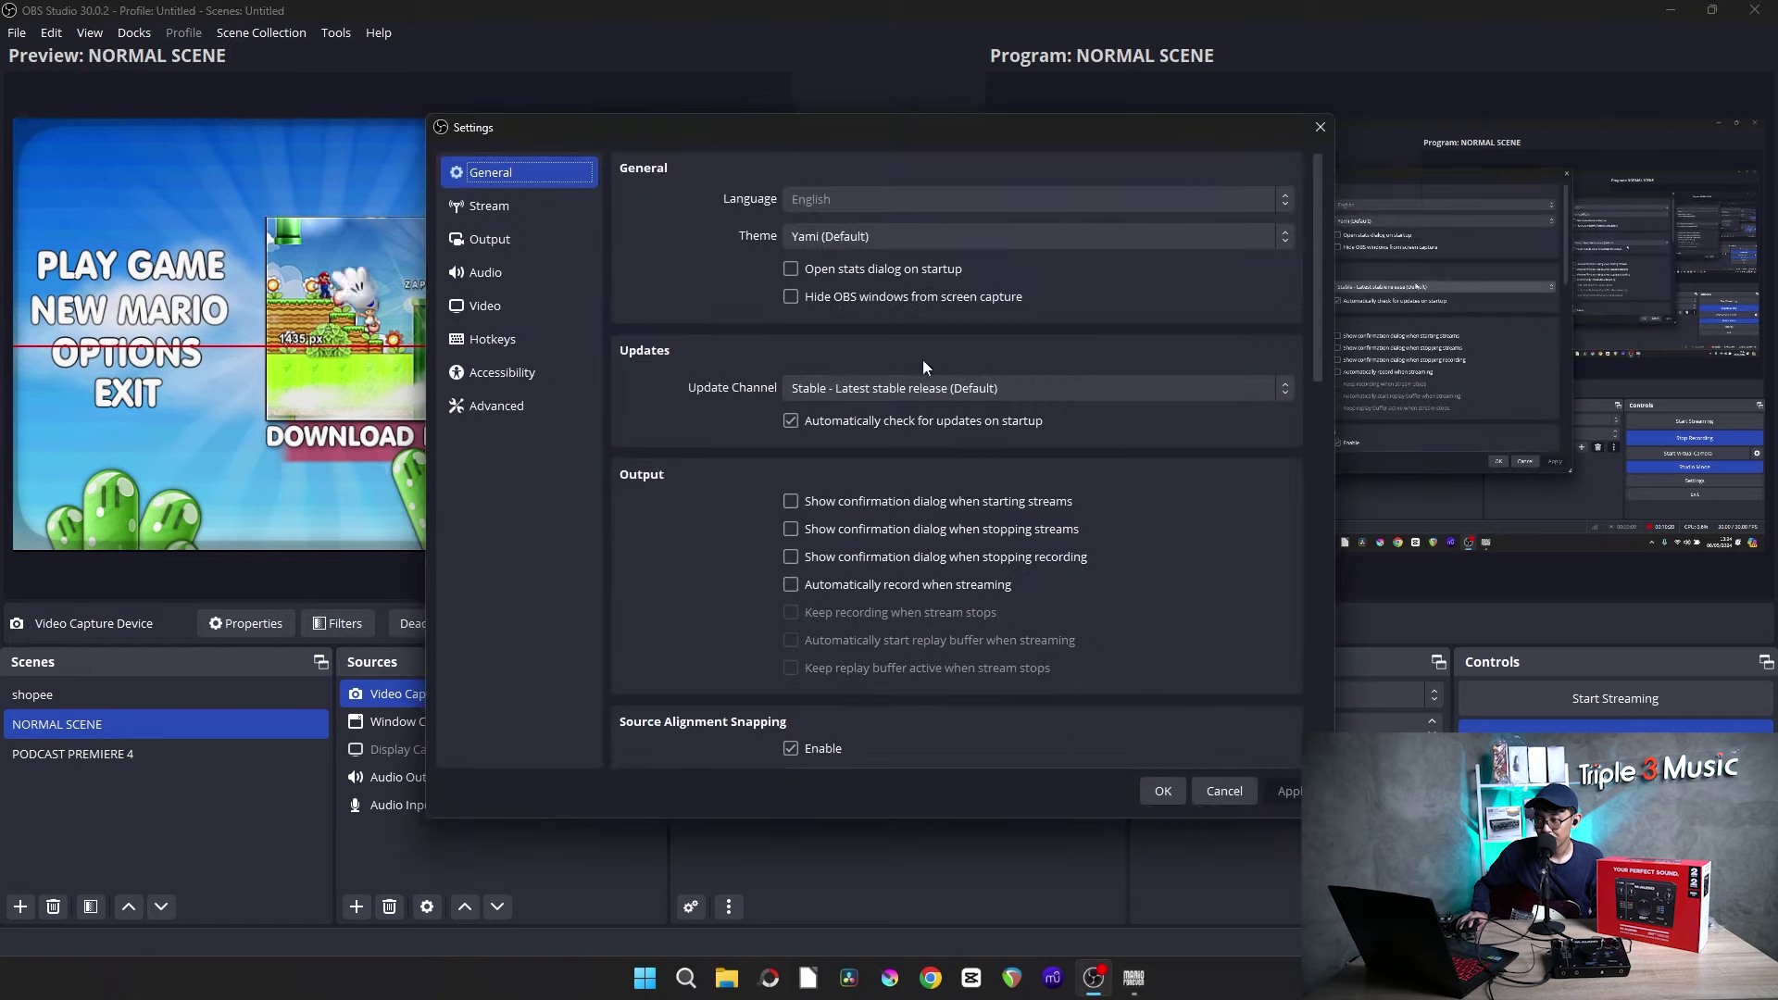
{"action": "left_click", "coordinate": [500, 241]}
{"action": "left_click", "coordinate": [489, 205]}
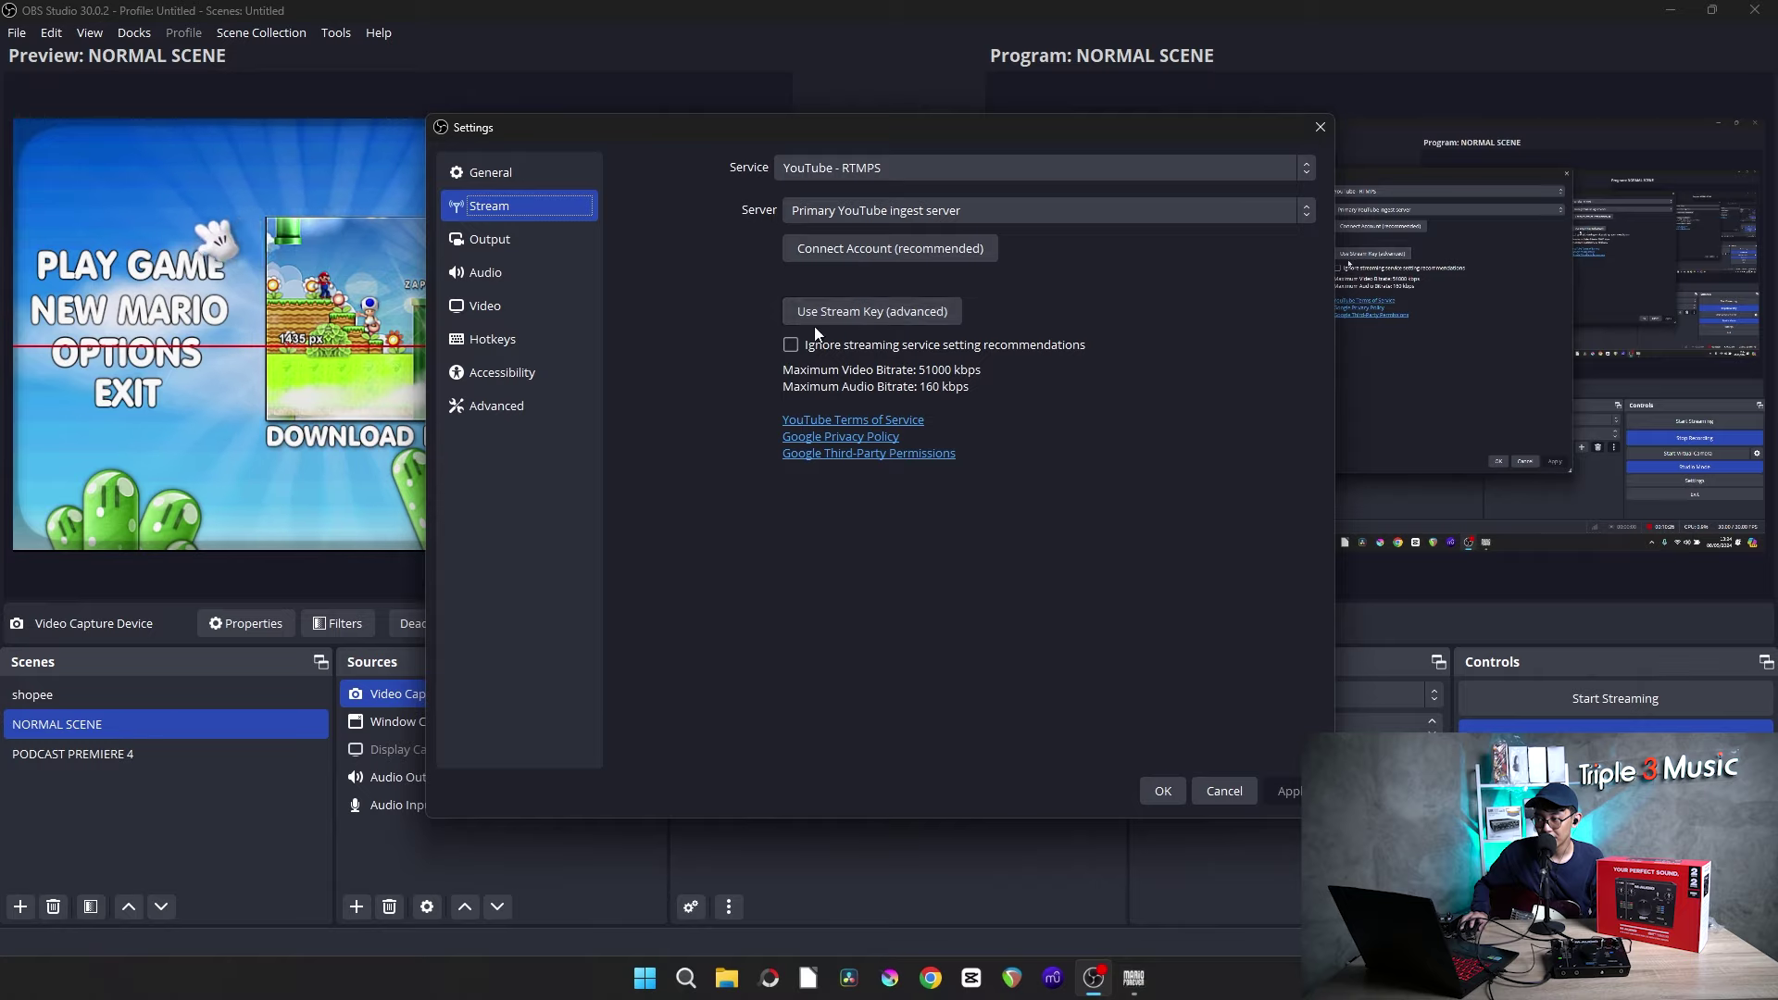
{"action": "left_click", "coordinate": [1224, 792]}
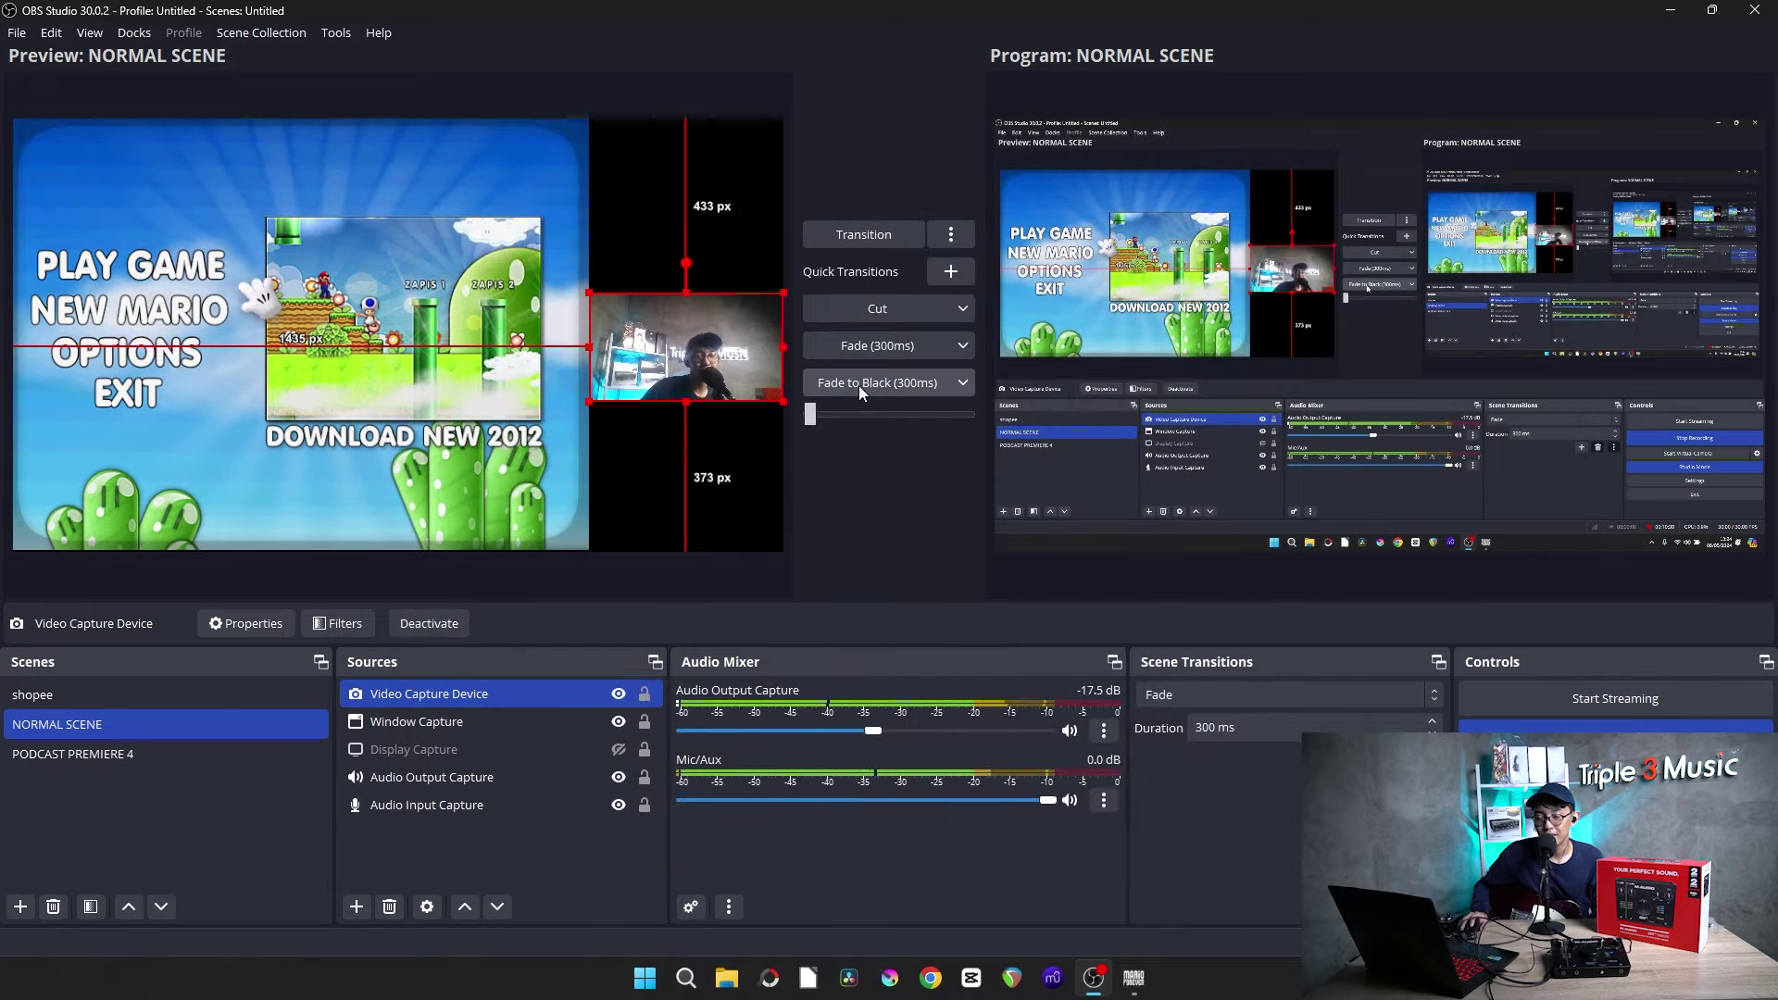